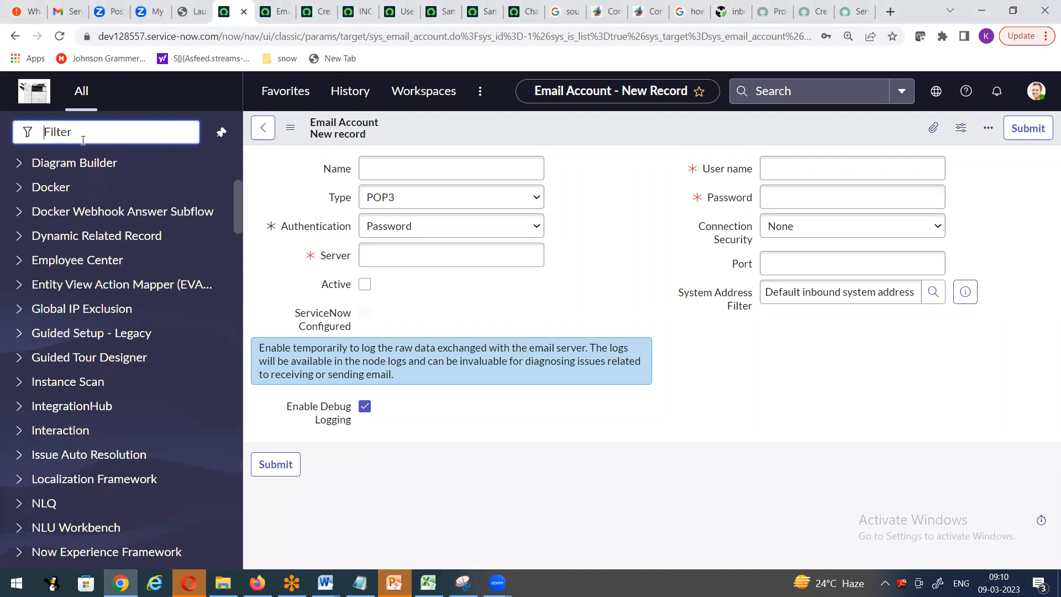
- Filter the navigator for 'incident', open Incident > All, and leave the unsaved Email Account form
{"action": "type", "text": "incident"}
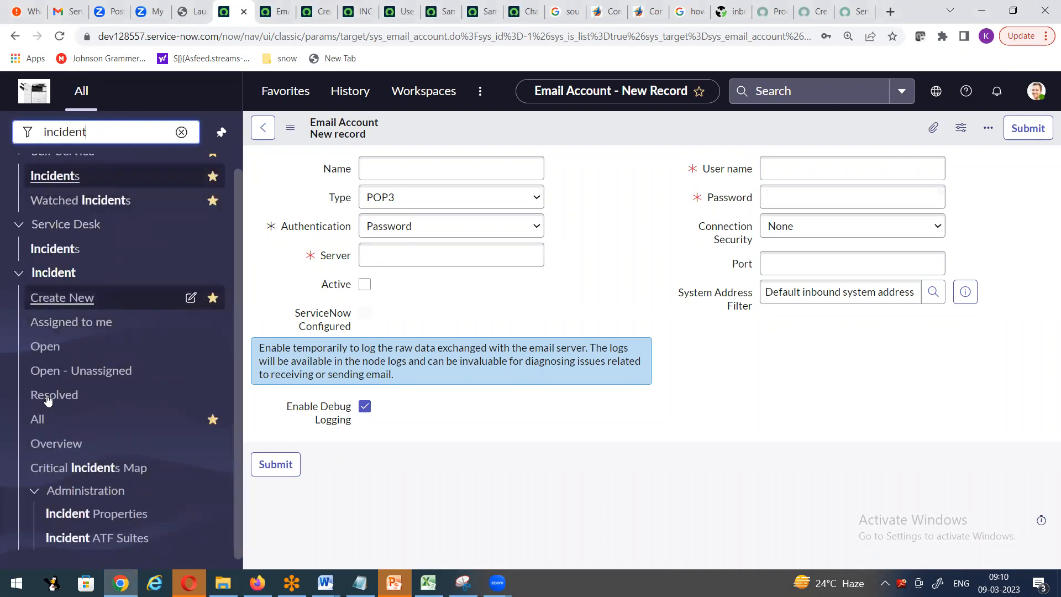
{"action": "left_click", "coordinate": [36, 420]}
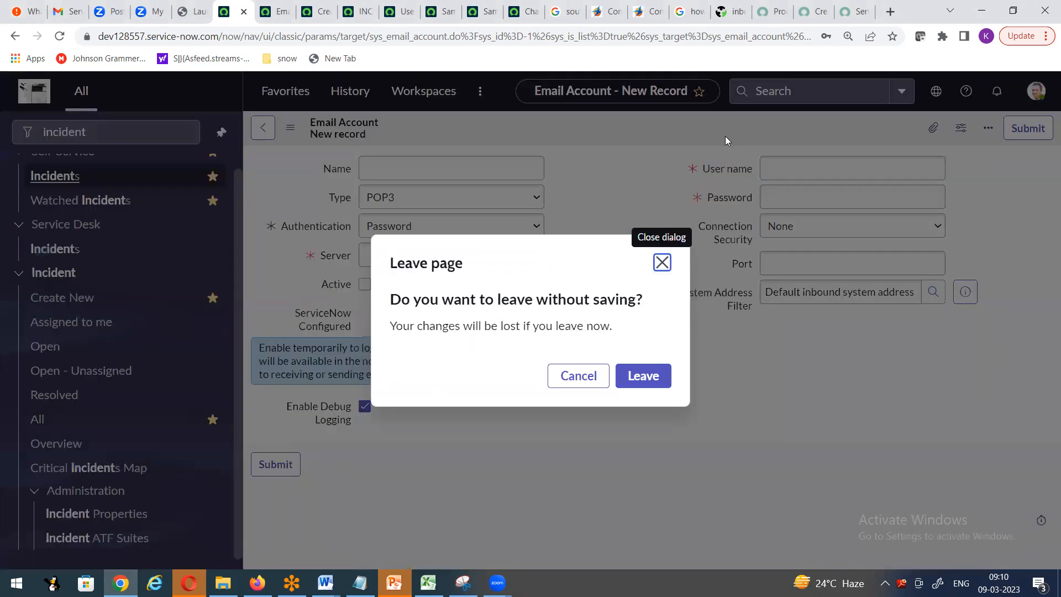
{"action": "left_click", "coordinate": [644, 378]}
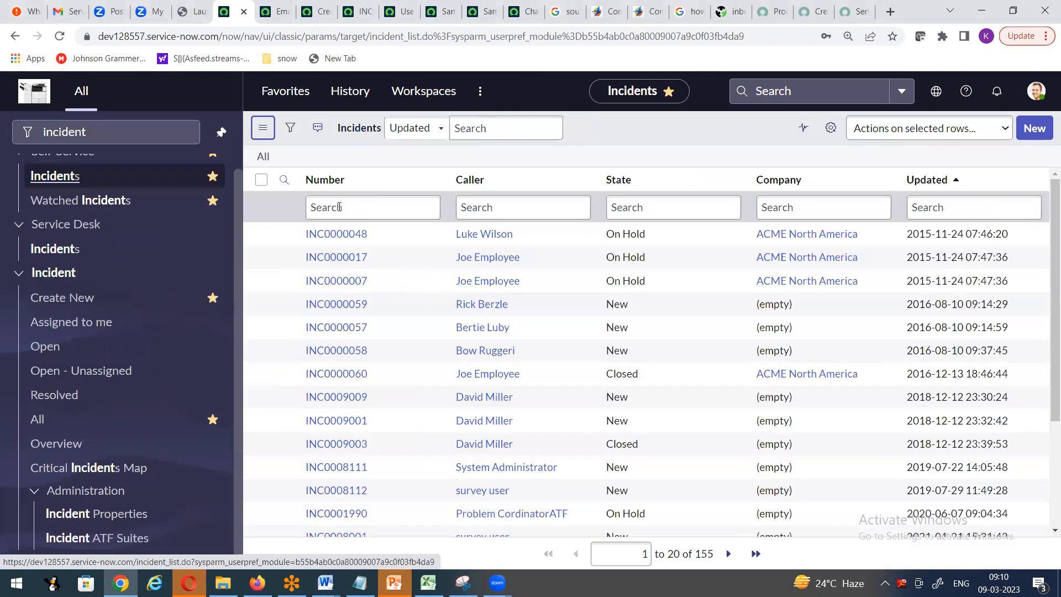
- View INC0000048 in a new browser tab, then return to the list and start new incident INC0010448
{"action": "left_click", "coordinate": [339, 207]}
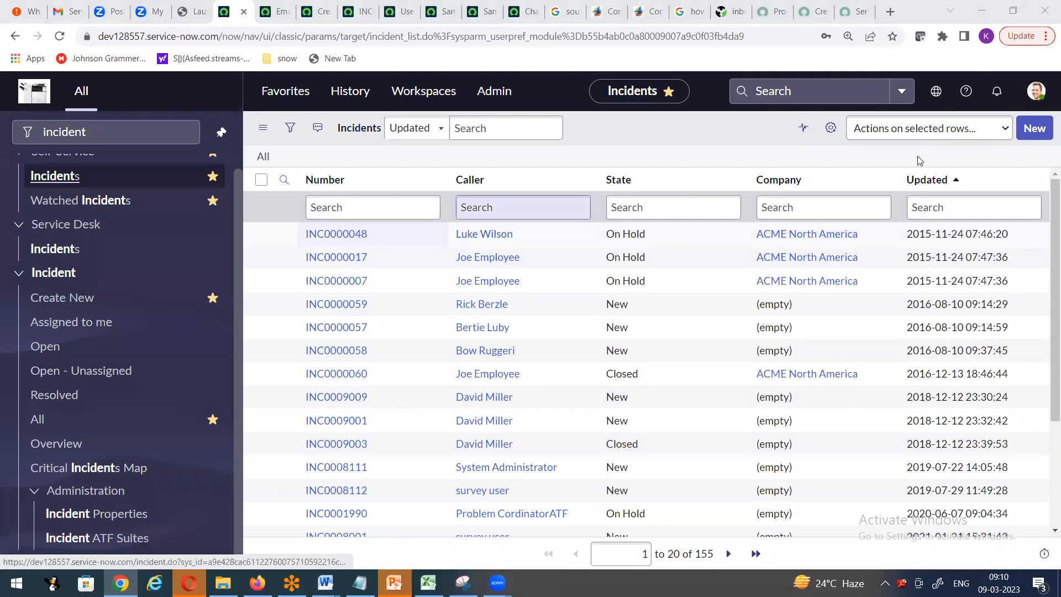
{"action": "right_click", "coordinate": [285, 235]}
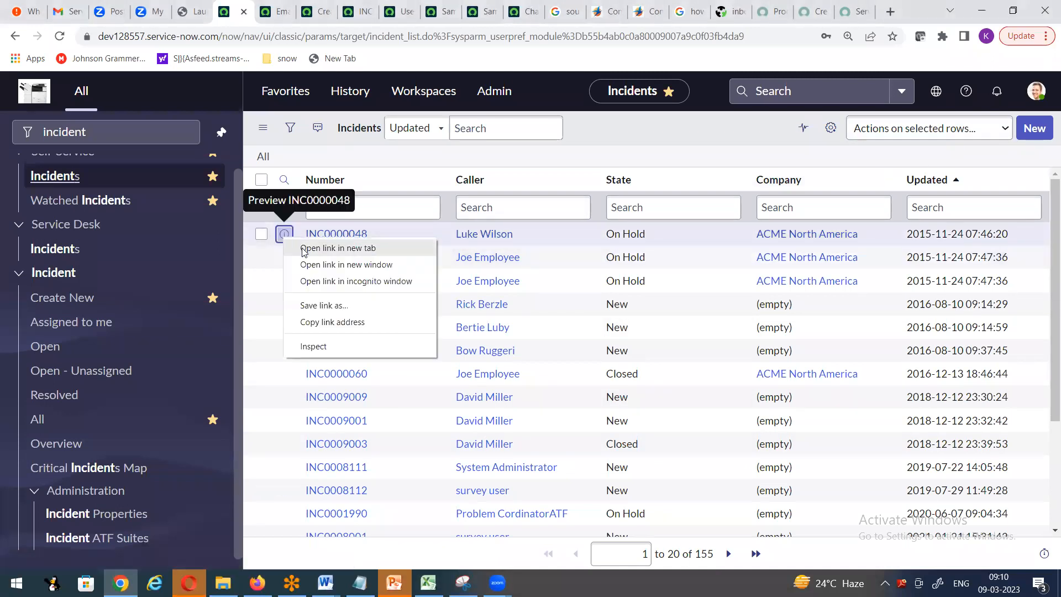
{"action": "left_click", "coordinate": [294, 243]}
{"action": "left_click", "coordinate": [262, 11]}
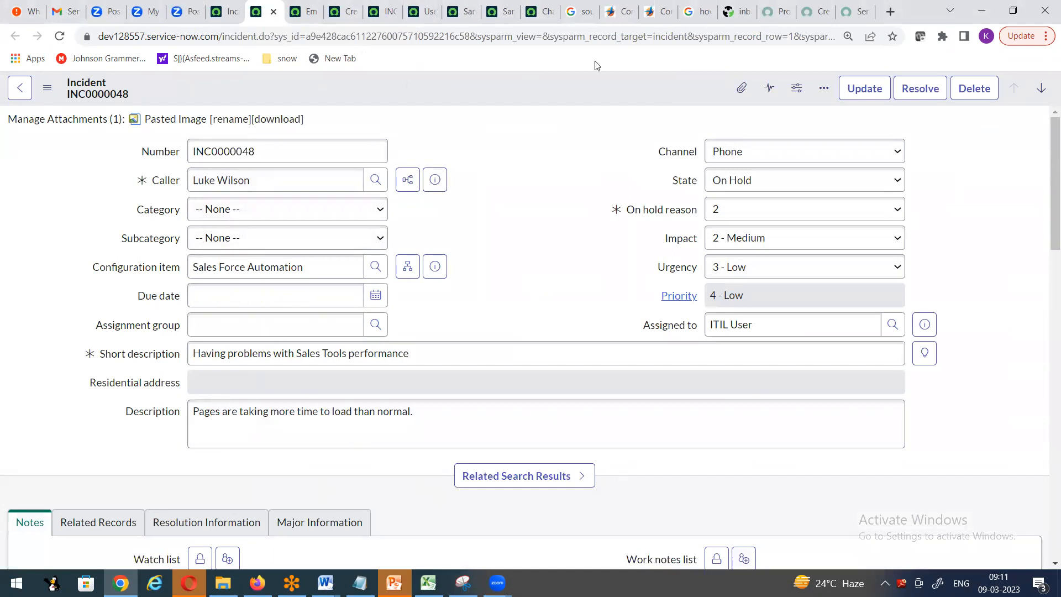
{"action": "left_click", "coordinate": [224, 11]}
{"action": "left_click", "coordinate": [1027, 128]}
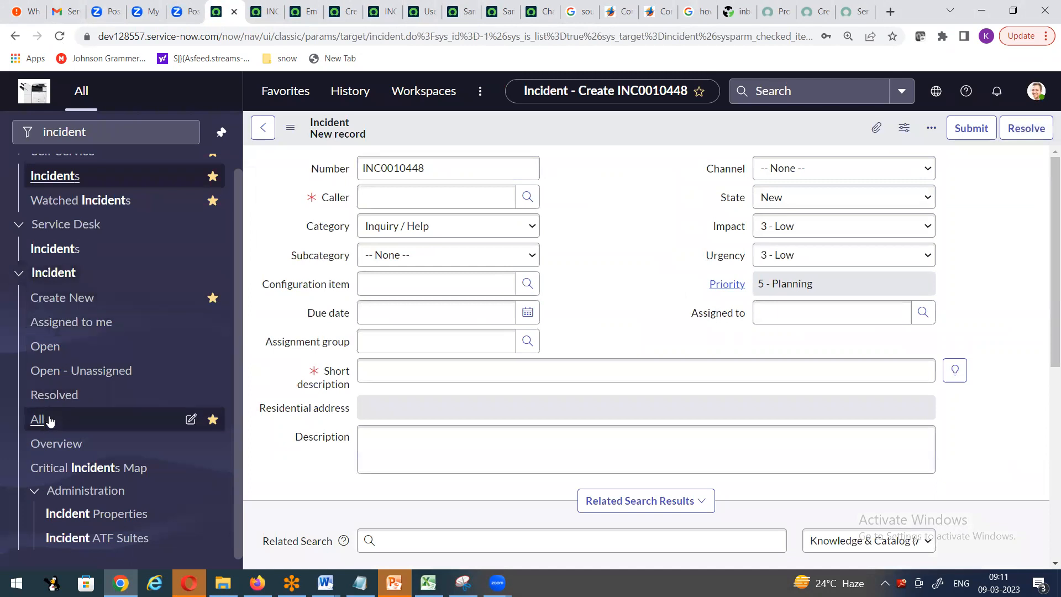
- Reopen Incident > All, view INC0000048 in a new tab, then switch back to the list
{"action": "left_click", "coordinate": [37, 419]}
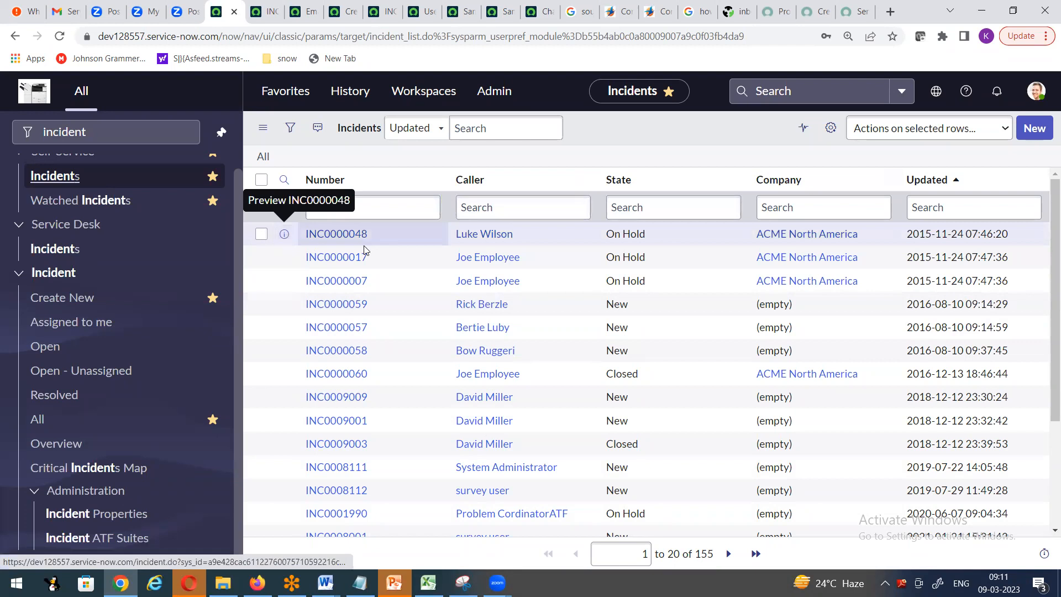
{"action": "right_click", "coordinate": [284, 234]}
{"action": "left_click", "coordinate": [309, 246]}
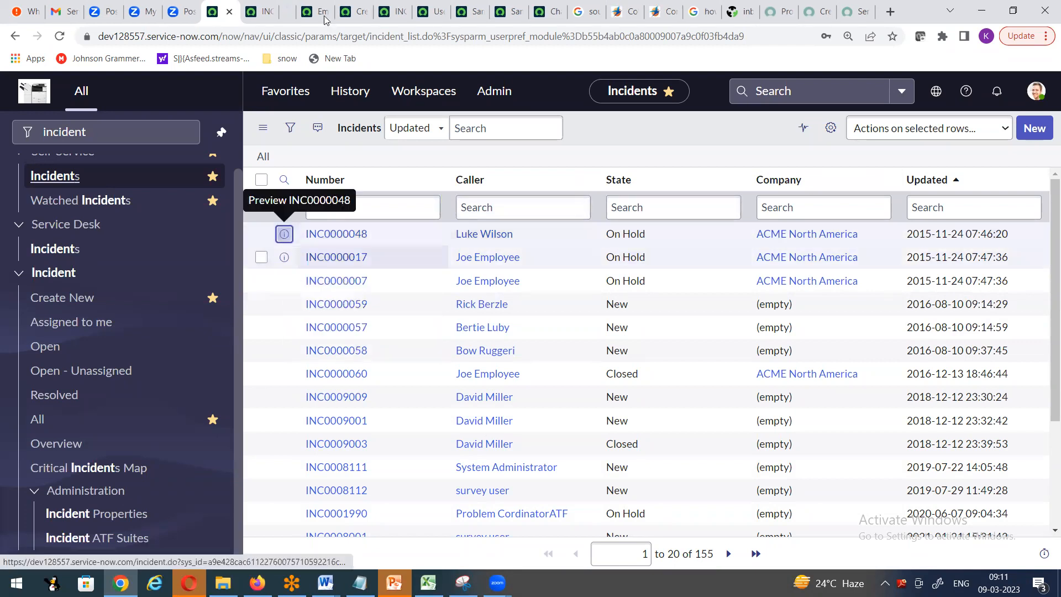
{"action": "left_click", "coordinate": [282, 14]}
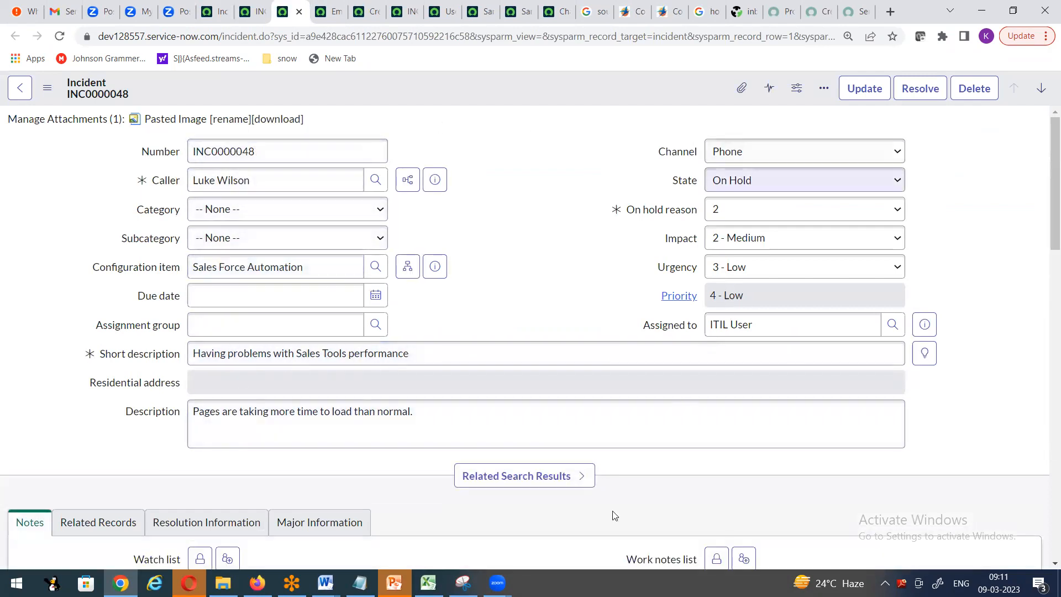
{"action": "left_click", "coordinate": [215, 12]}
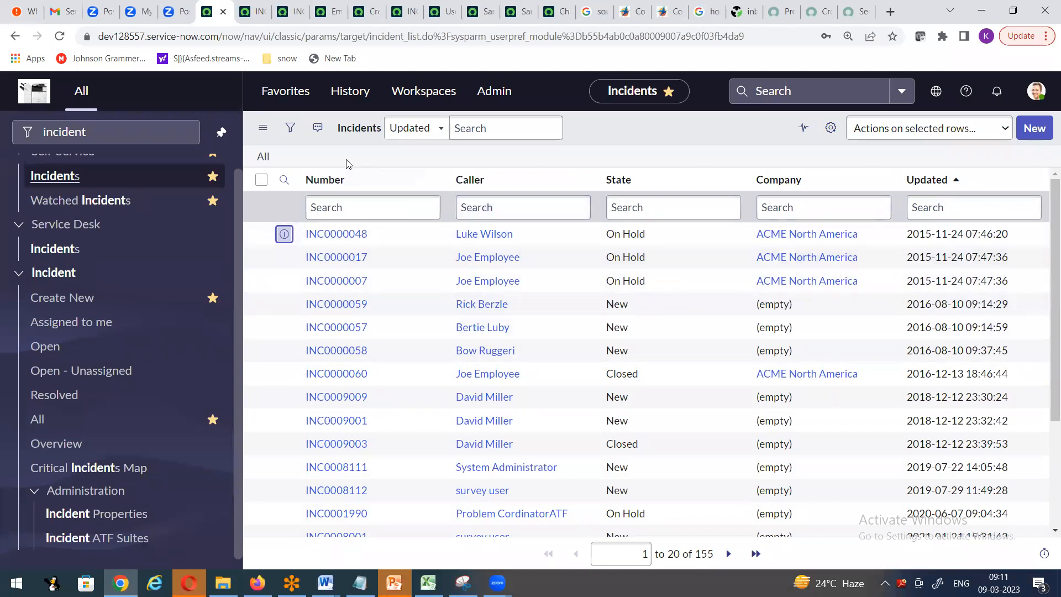
- Browse a few incident rows, then create new incident INC0010449 and focus its Caller field
{"action": "left_click", "coordinate": [939, 281]}
{"action": "left_click", "coordinate": [352, 240]}
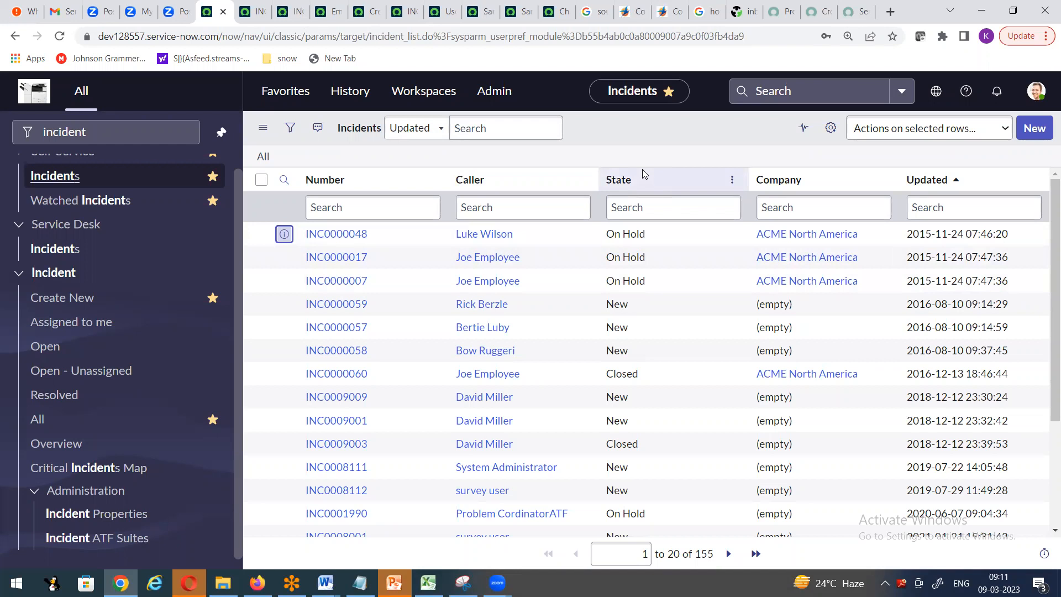
{"action": "left_click", "coordinate": [653, 214]}
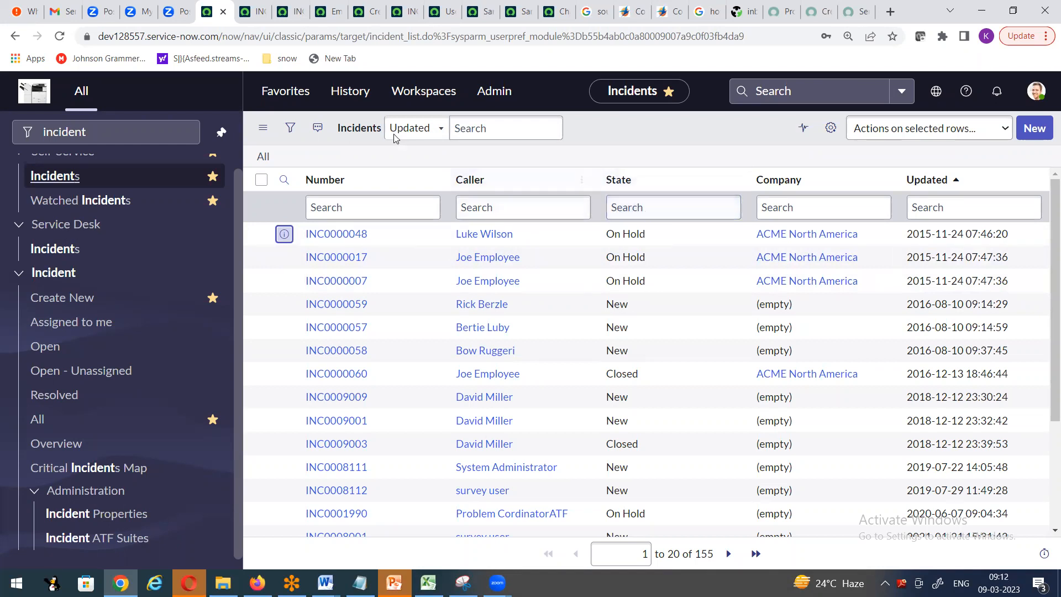
{"action": "left_click", "coordinate": [1034, 128]}
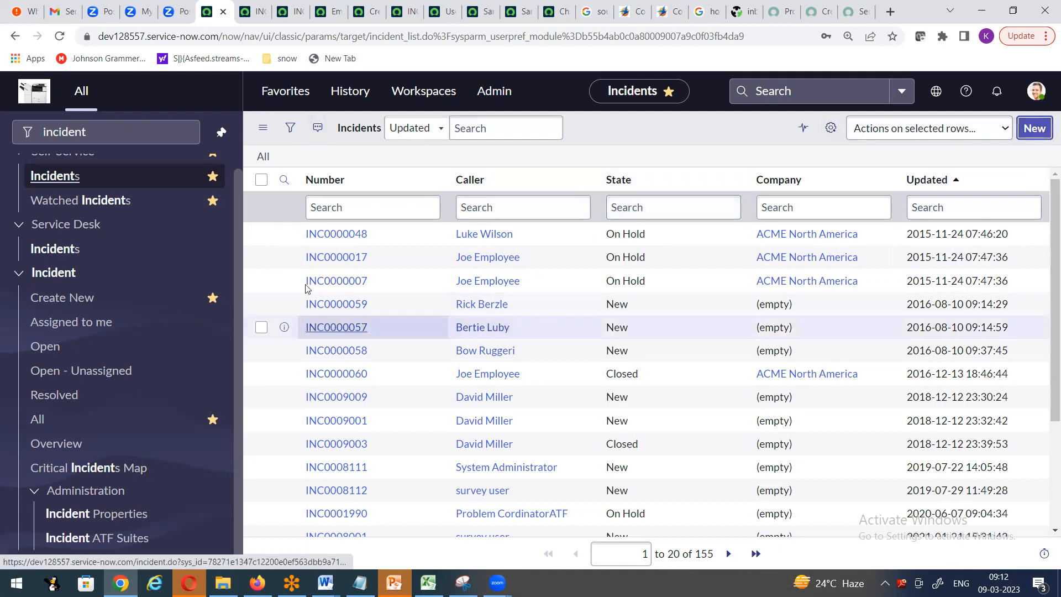
{"action": "left_click", "coordinate": [363, 194]}
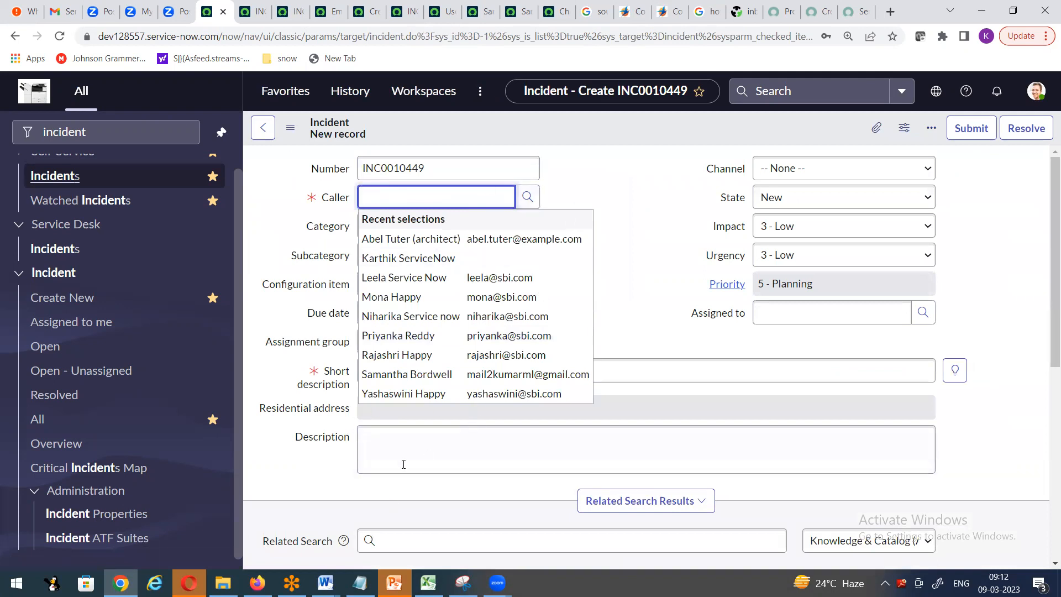
- Check the form header's Configure menu, then return to Incident > All without saving INC0010449
{"action": "left_click", "coordinate": [623, 125]}
{"action": "right_click", "coordinate": [622, 125]}
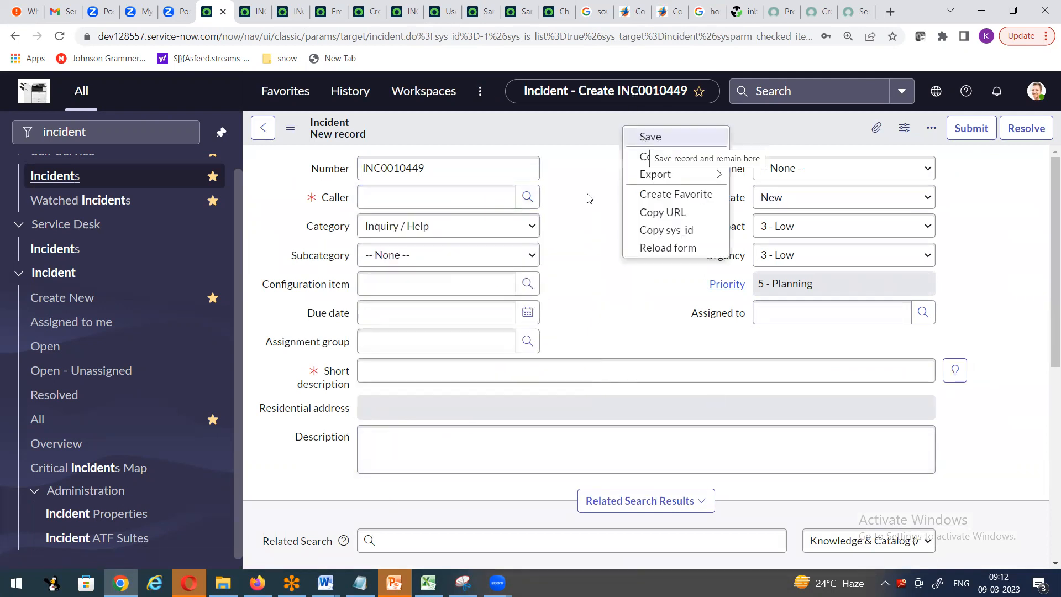
{"action": "mouse_move", "coordinate": [663, 157]}
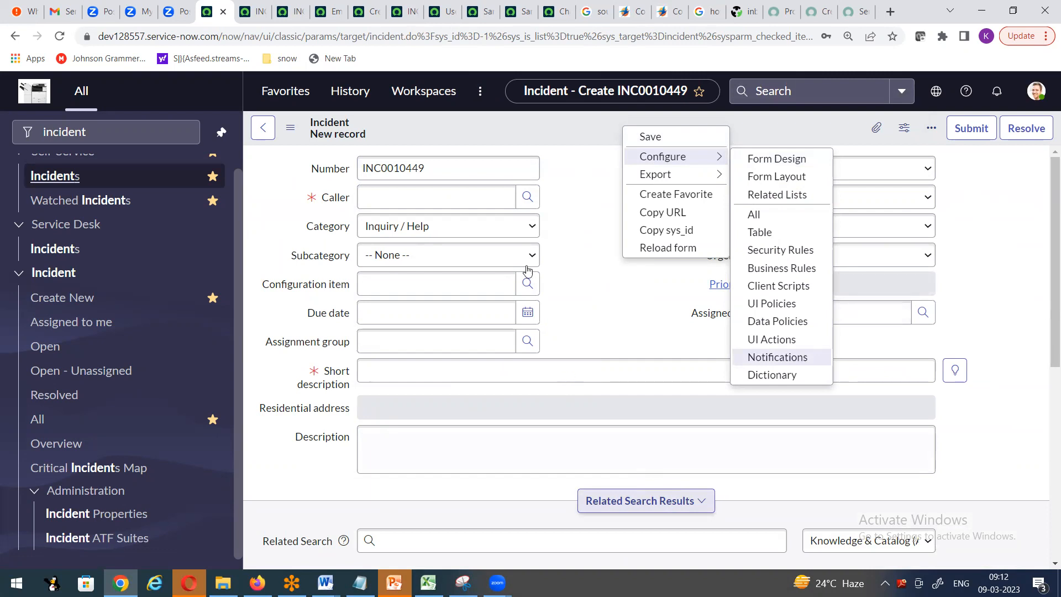
{"action": "left_click", "coordinate": [604, 297]}
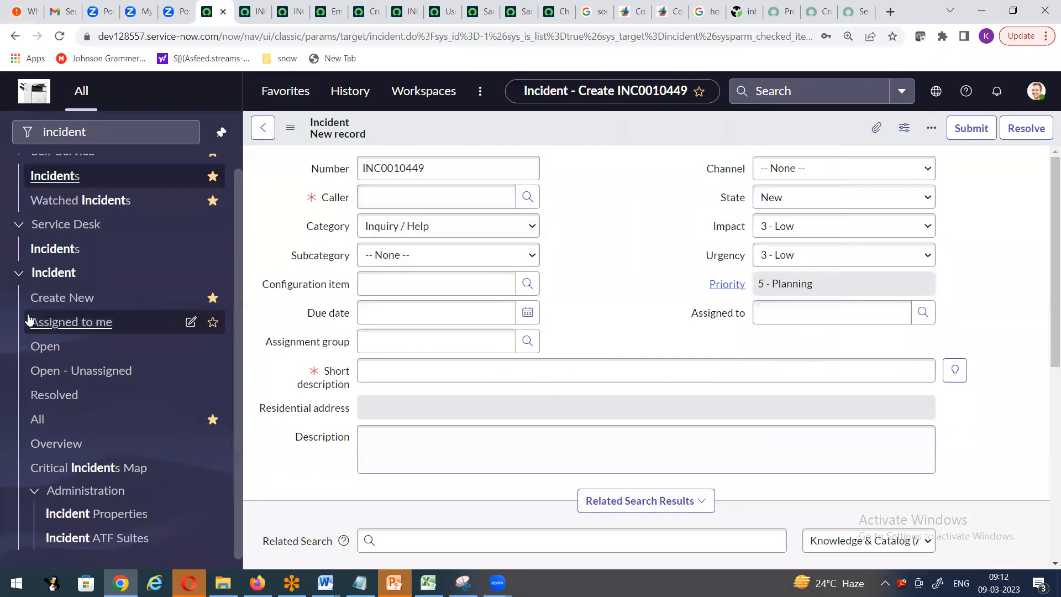
{"action": "left_click", "coordinate": [36, 419]}
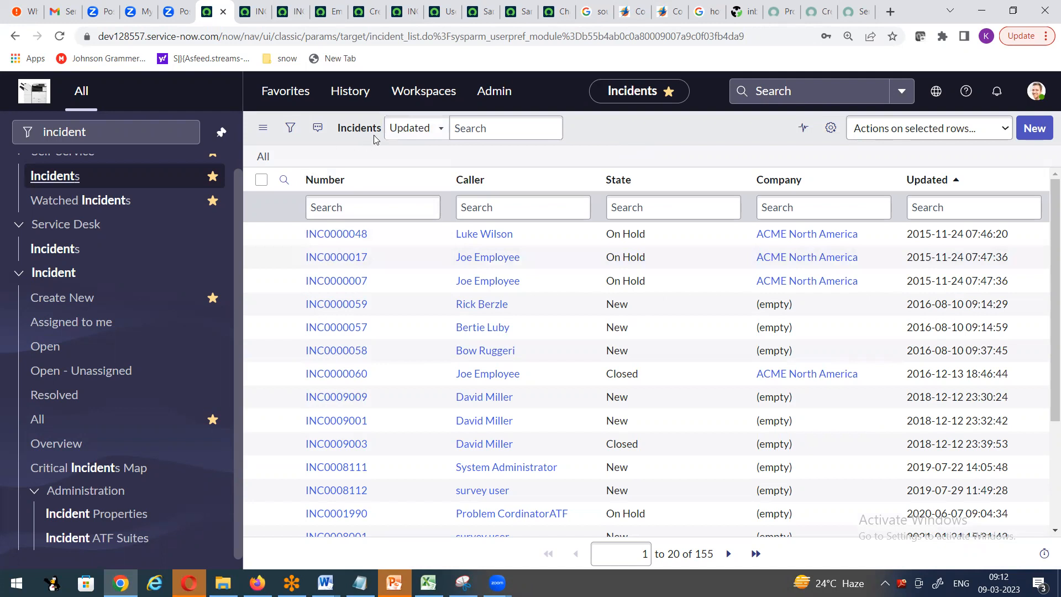
- Open the Incident table definition via Configure > Table and inspect its Label and Name
{"action": "right_click", "coordinate": [522, 177]}
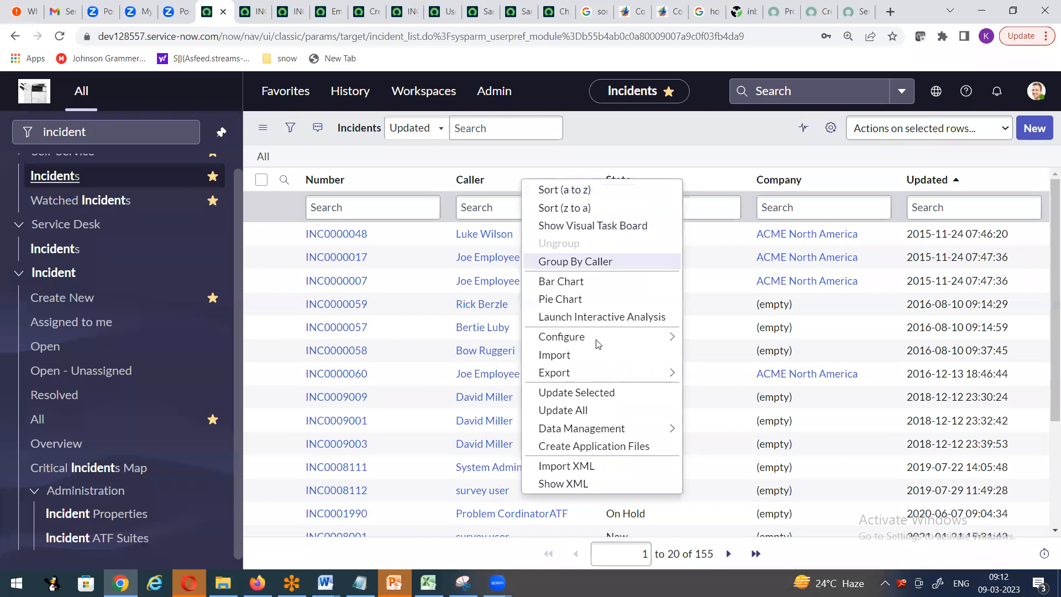
{"action": "mouse_move", "coordinate": [587, 346]}
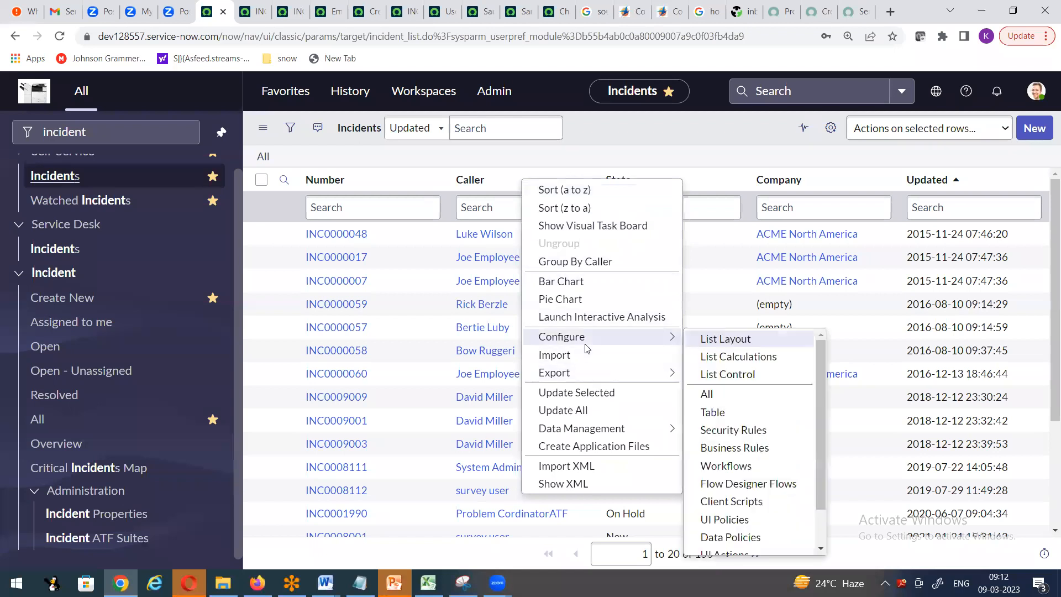
{"action": "left_click", "coordinate": [712, 413]}
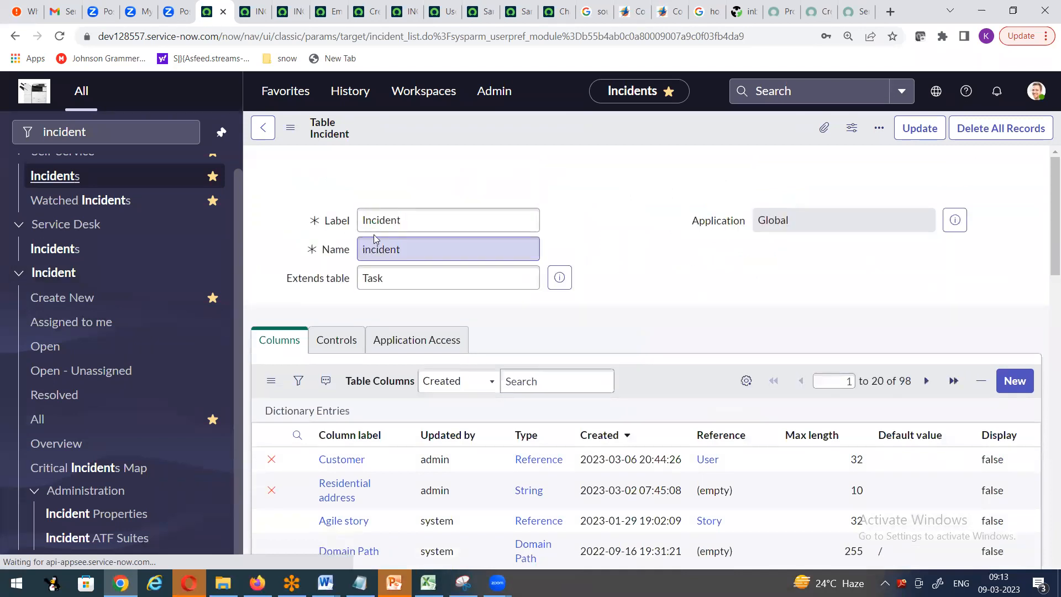
{"action": "left_click_drag", "start_coordinate": [379, 221], "coordinate": [429, 221]}
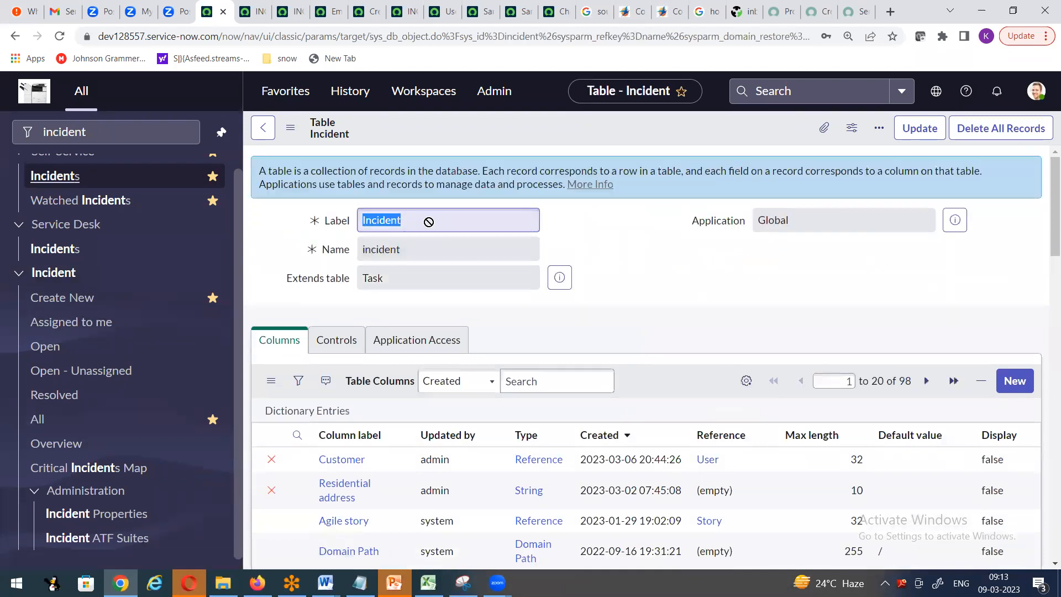
{"action": "left_click", "coordinate": [361, 222]}
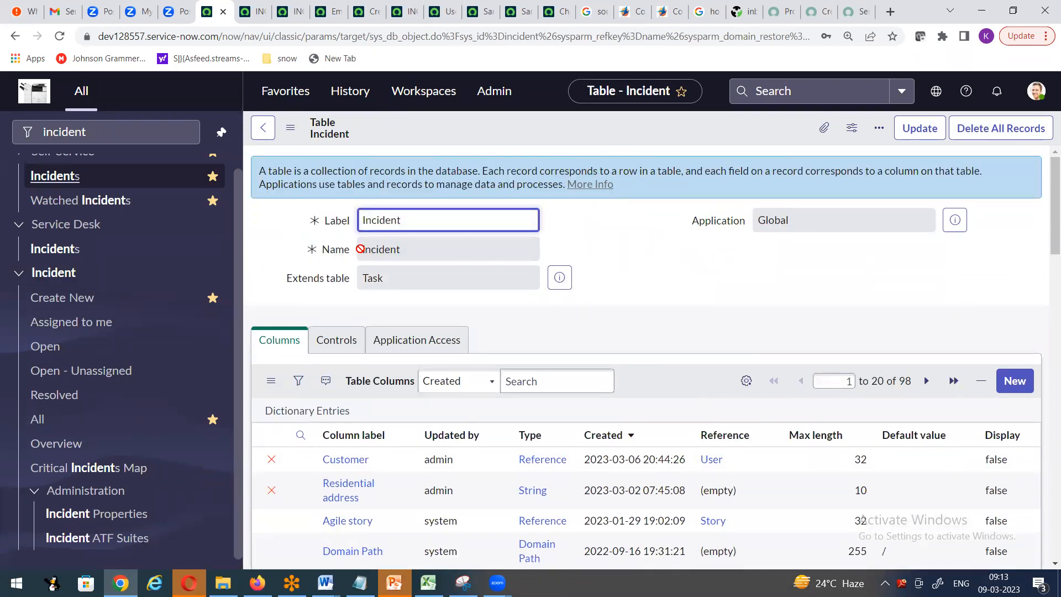
{"action": "key", "text": "Tab"}
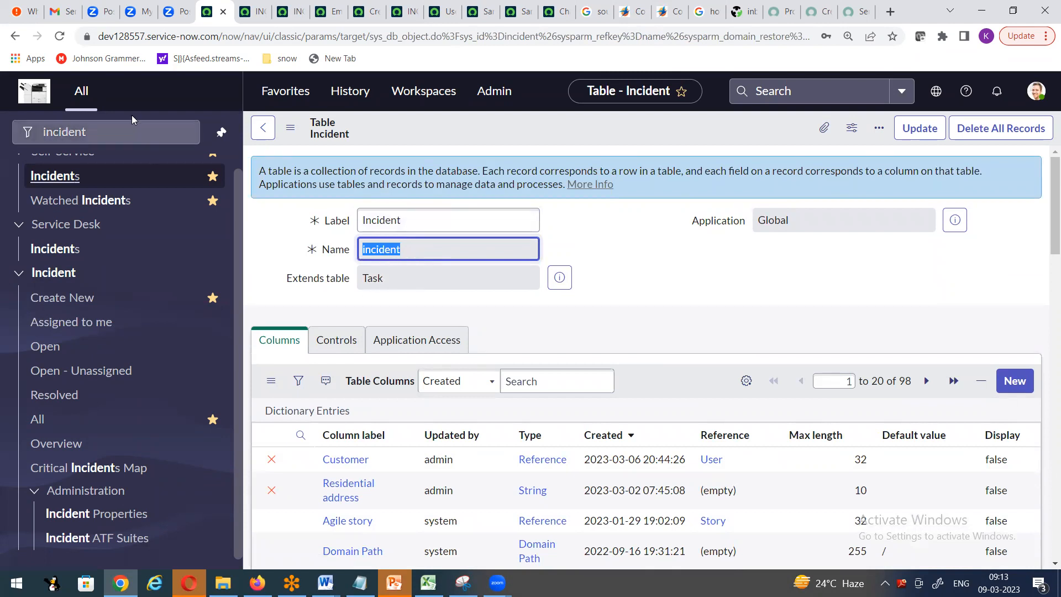
{"action": "left_click", "coordinate": [83, 128]}
- Filter the navigator with 'user ad' and open the Users list in a new tab
{"action": "type", "text": "user ad"}
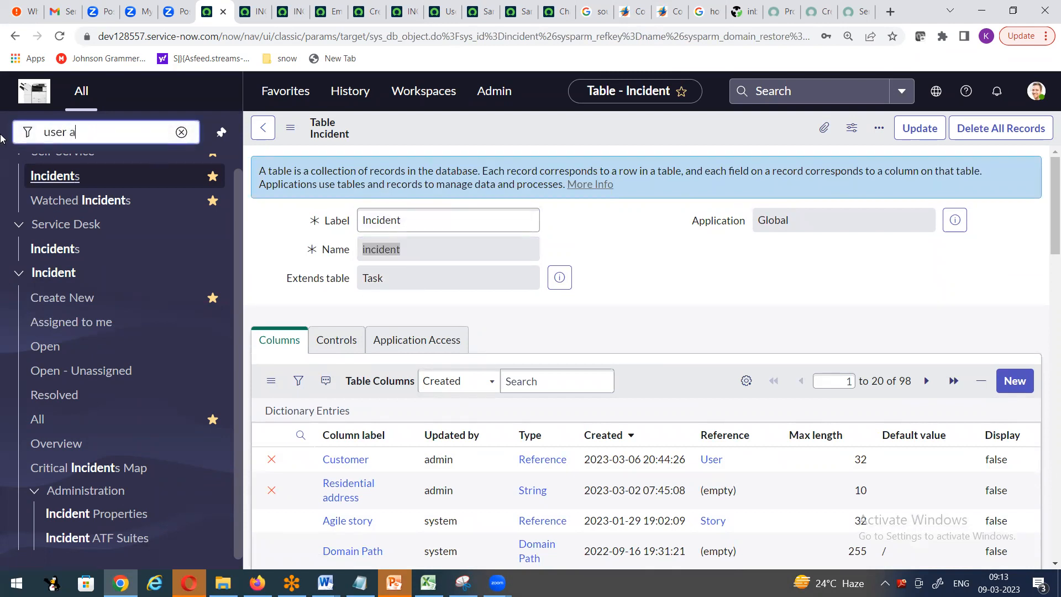
{"action": "right_click", "coordinate": [133, 202]}
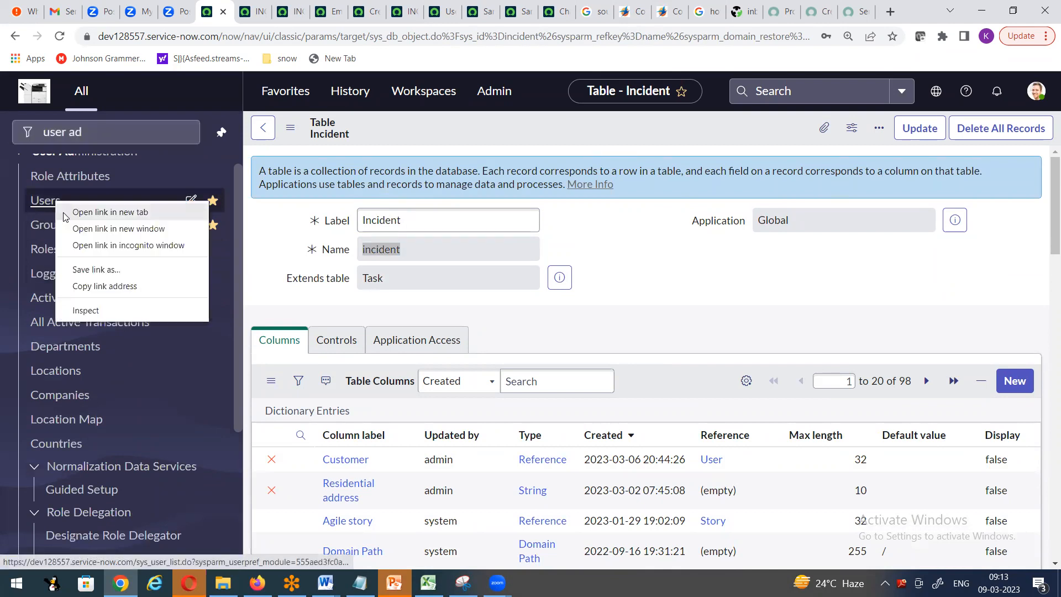
{"action": "left_click", "coordinate": [157, 211]}
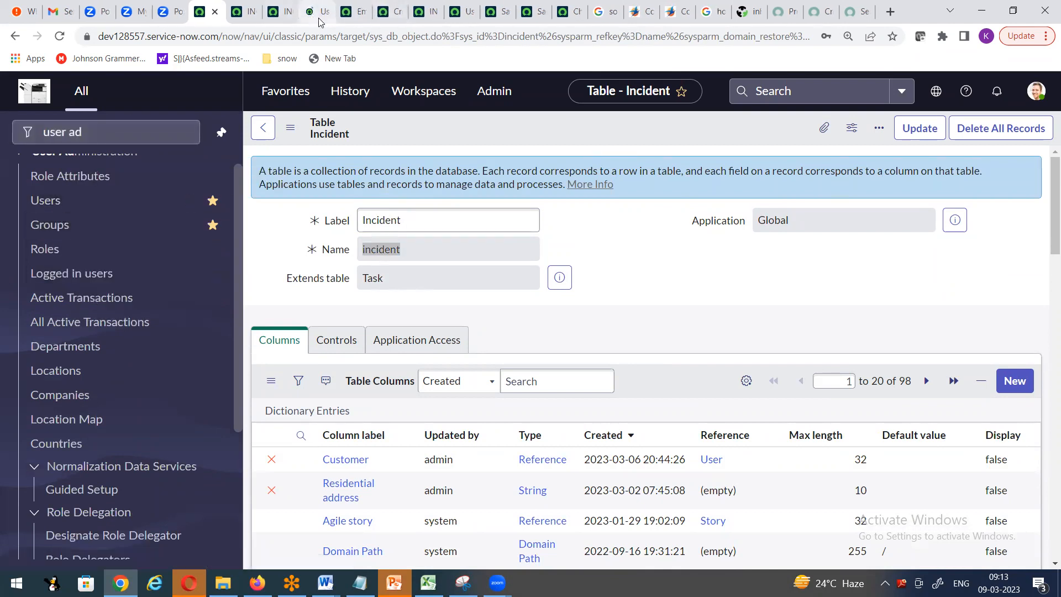
{"action": "left_click", "coordinate": [318, 12]}
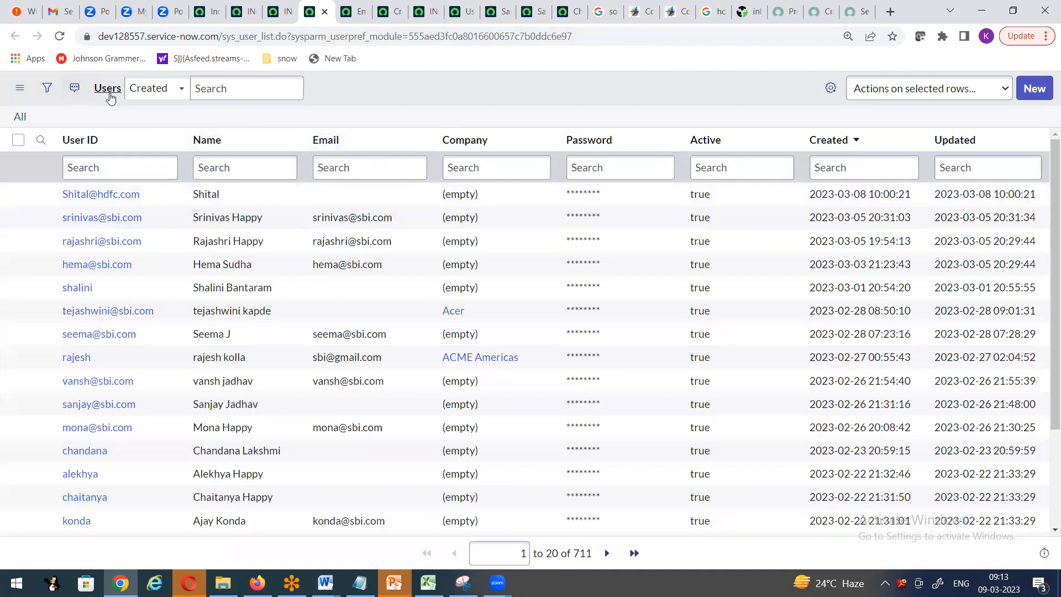
- Open the User table definition, sys_user, via Configure > Table on the Email column
{"action": "right_click", "coordinate": [369, 139]}
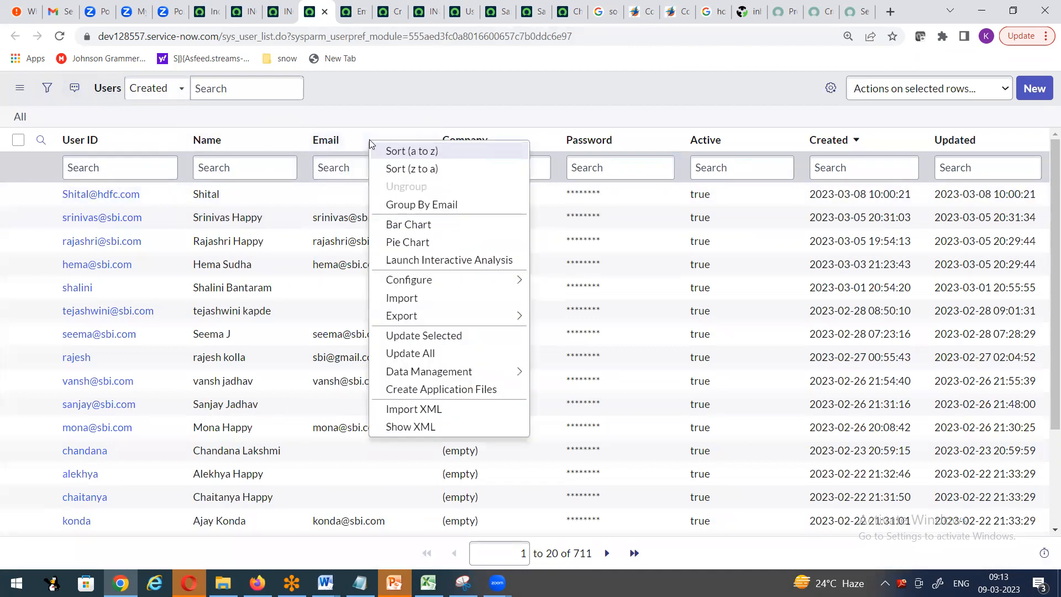
{"action": "mouse_move", "coordinate": [410, 281]}
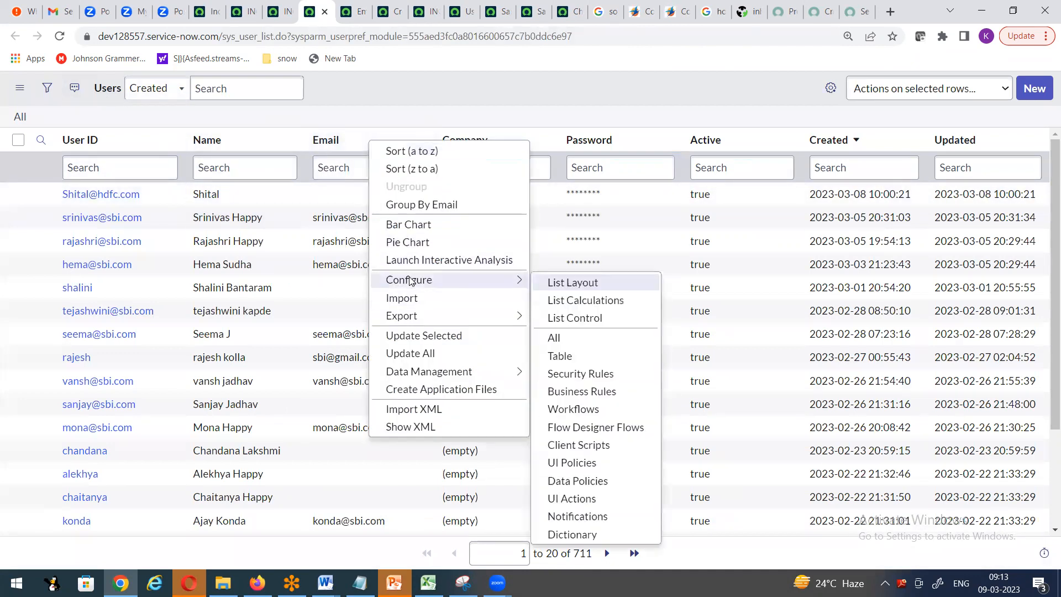
{"action": "left_click", "coordinate": [573, 360]}
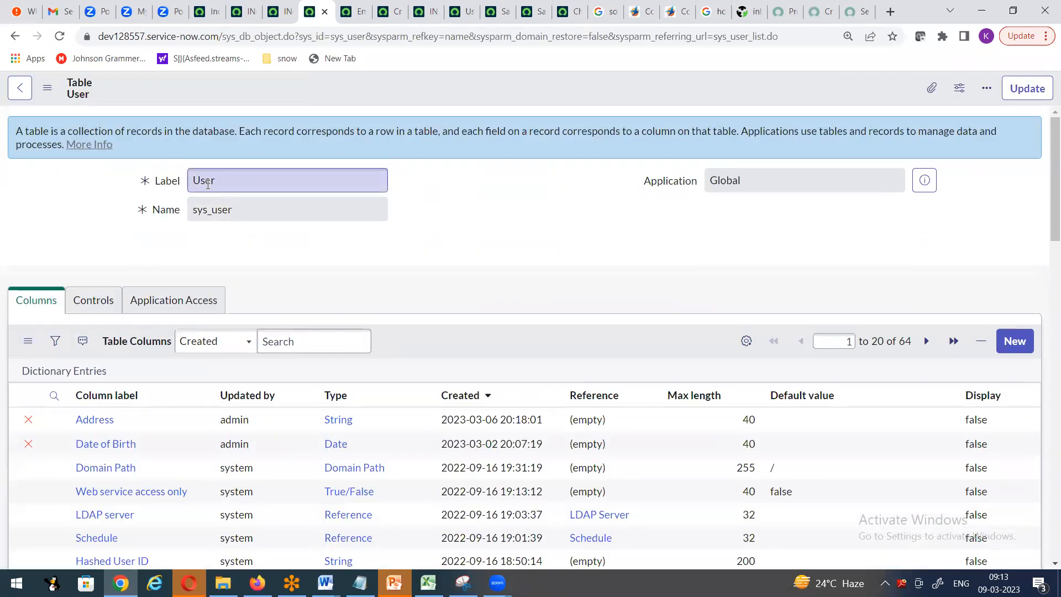
- Note the sys_user table name, then switch back to the Table - Incident tab
{"action": "left_click_drag", "start_coordinate": [191, 213], "coordinate": [233, 210]}
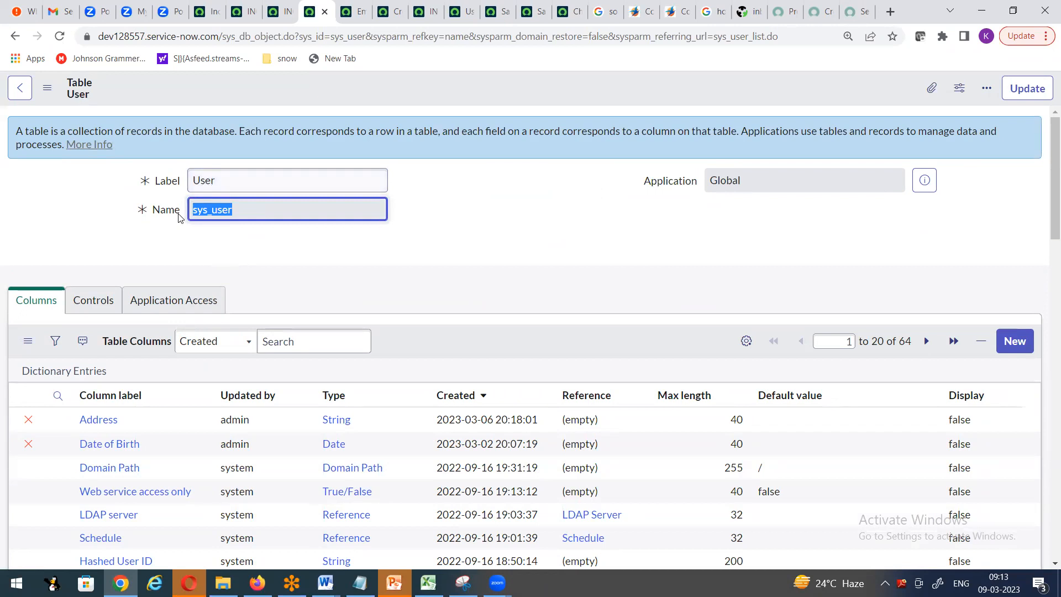
{"action": "left_click", "coordinate": [227, 228]}
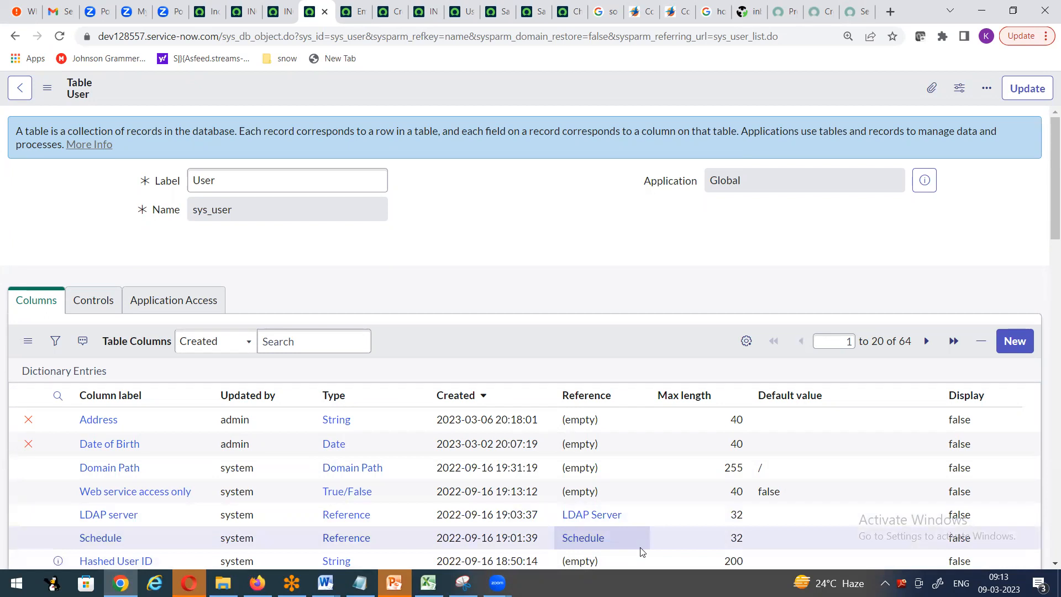
{"action": "left_click", "coordinate": [216, 11]}
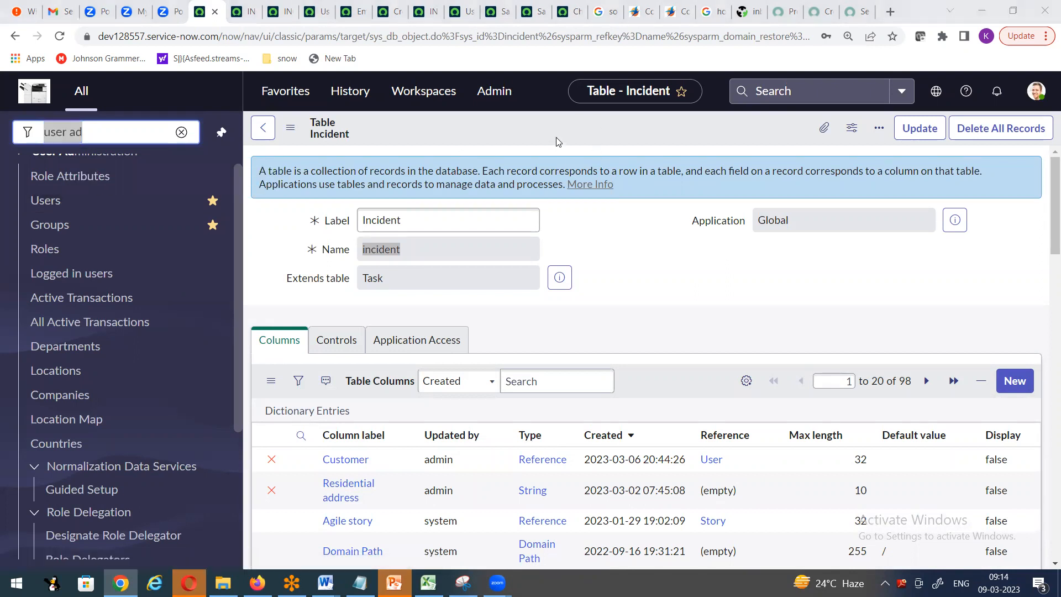
- Open the Groups module from the navigator in a new browser window
{"action": "left_click", "coordinate": [516, 132]}
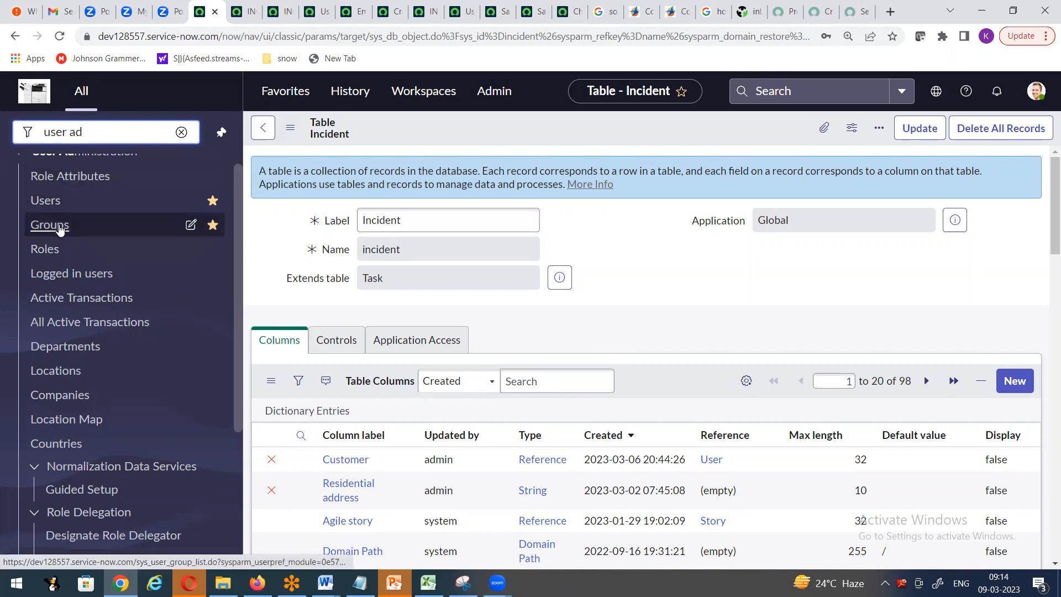
{"action": "right_click", "coordinate": [51, 225]}
{"action": "left_click", "coordinate": [83, 252]}
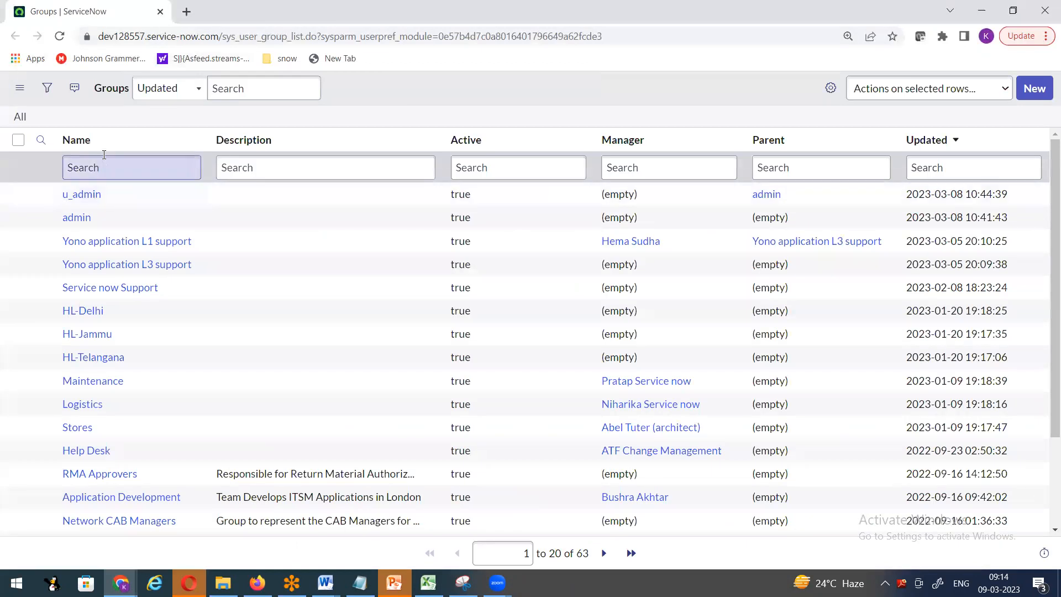
- Open the Group table definition, check label Group and name sys_user_group, then close that window
{"action": "right_click", "coordinate": [307, 141]}
{"action": "mouse_move", "coordinate": [369, 283]}
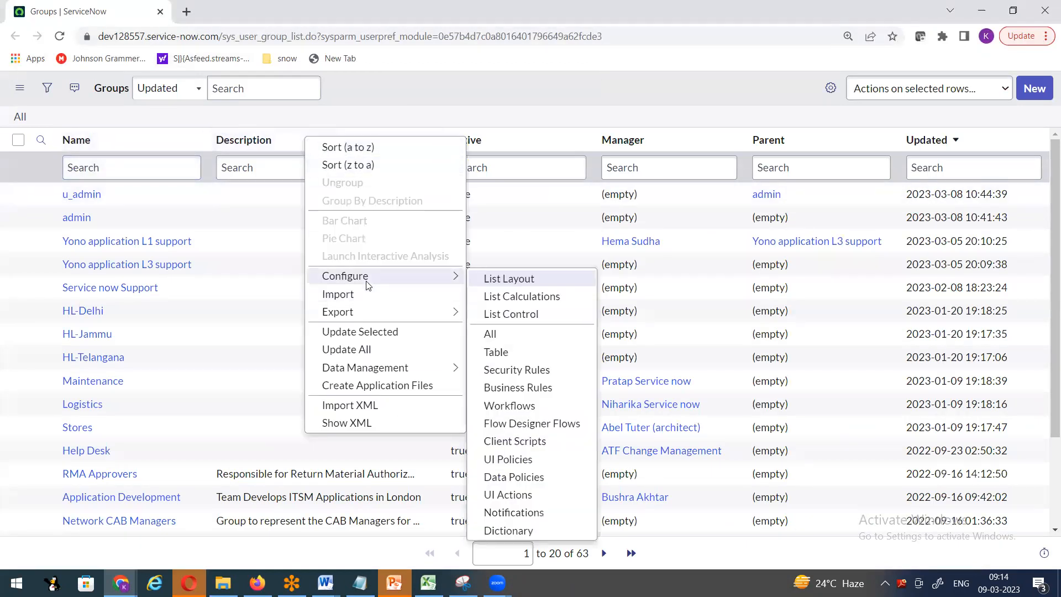
{"action": "left_click", "coordinate": [503, 353]}
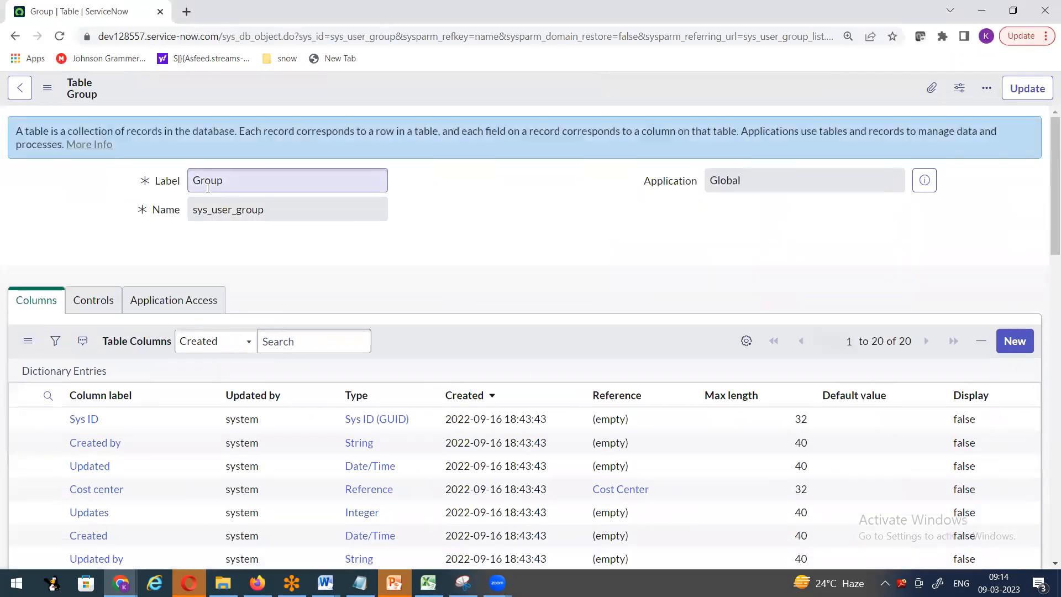
{"action": "double_click", "coordinate": [208, 181]}
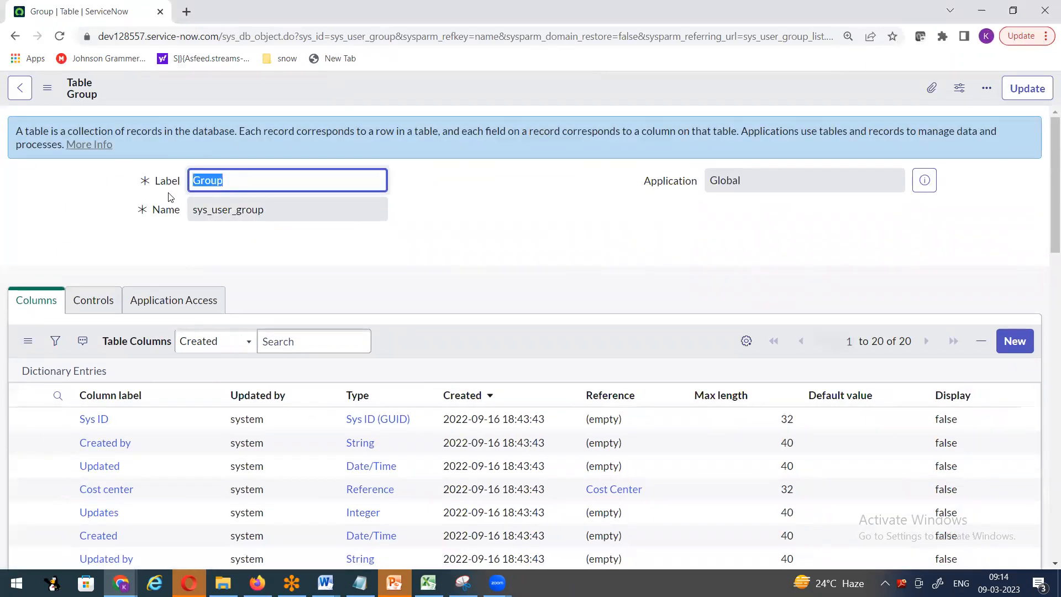
{"action": "left_click_drag", "start_coordinate": [195, 210], "coordinate": [265, 211]}
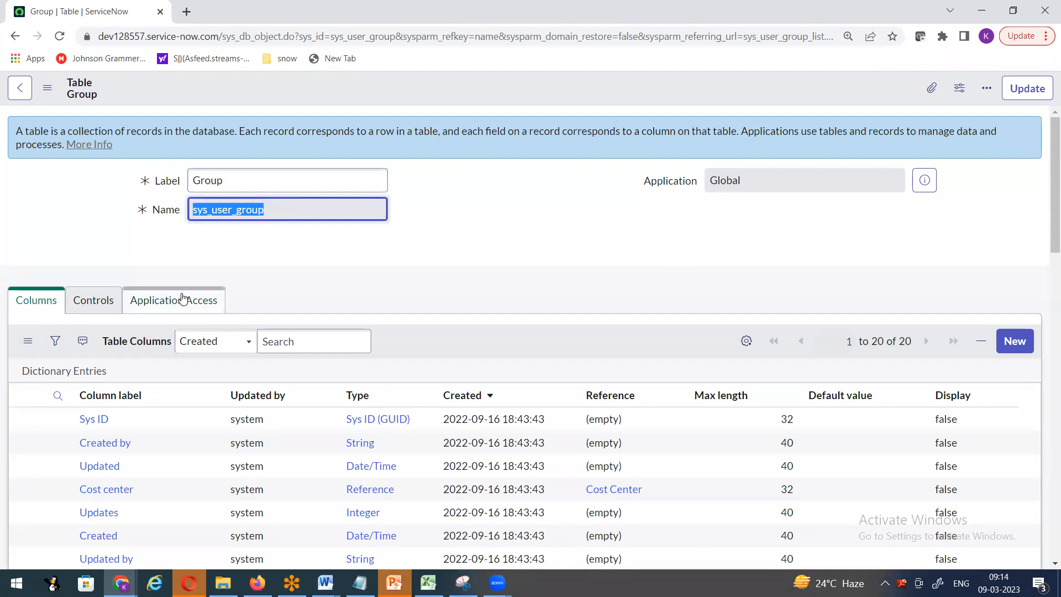
{"action": "left_click", "coordinate": [1045, 7]}
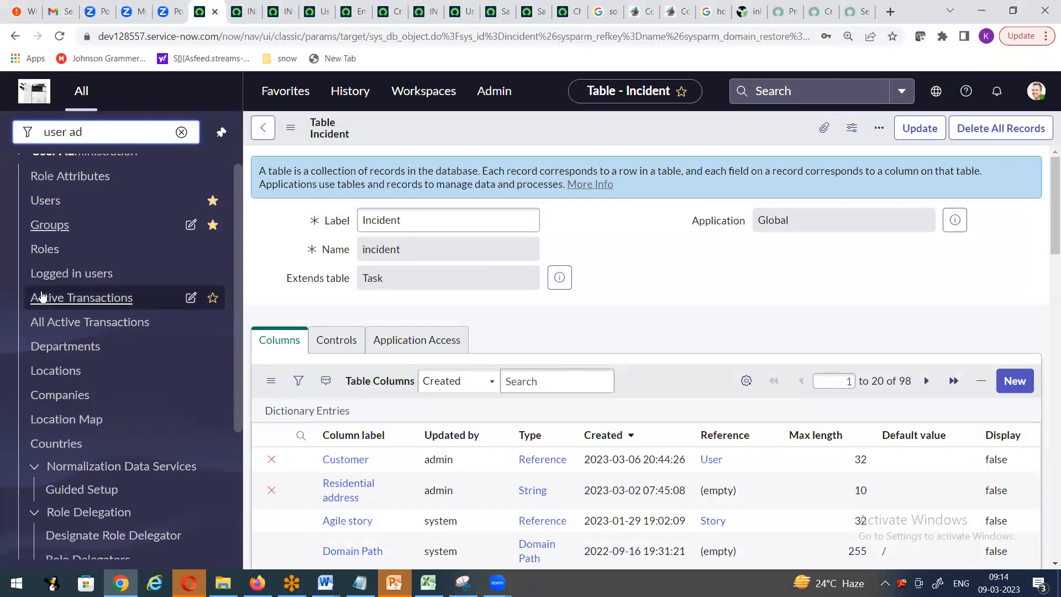
- Open Users, then filter the navigator for 'incident' and show Incident > All
{"action": "left_click", "coordinate": [45, 200]}
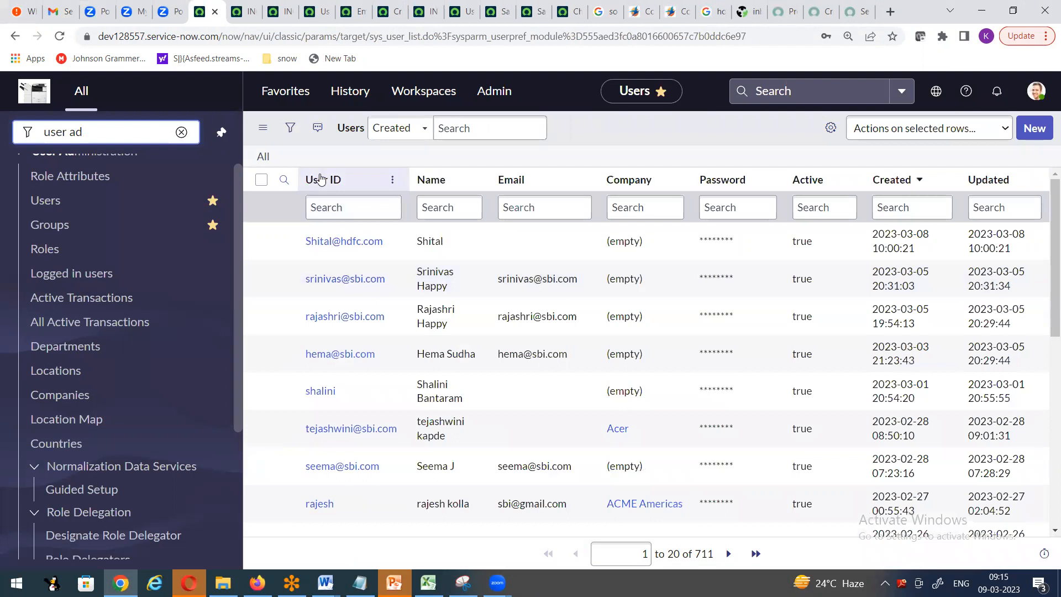
{"action": "left_click_drag", "start_coordinate": [91, 131], "coordinate": [9, 131]}
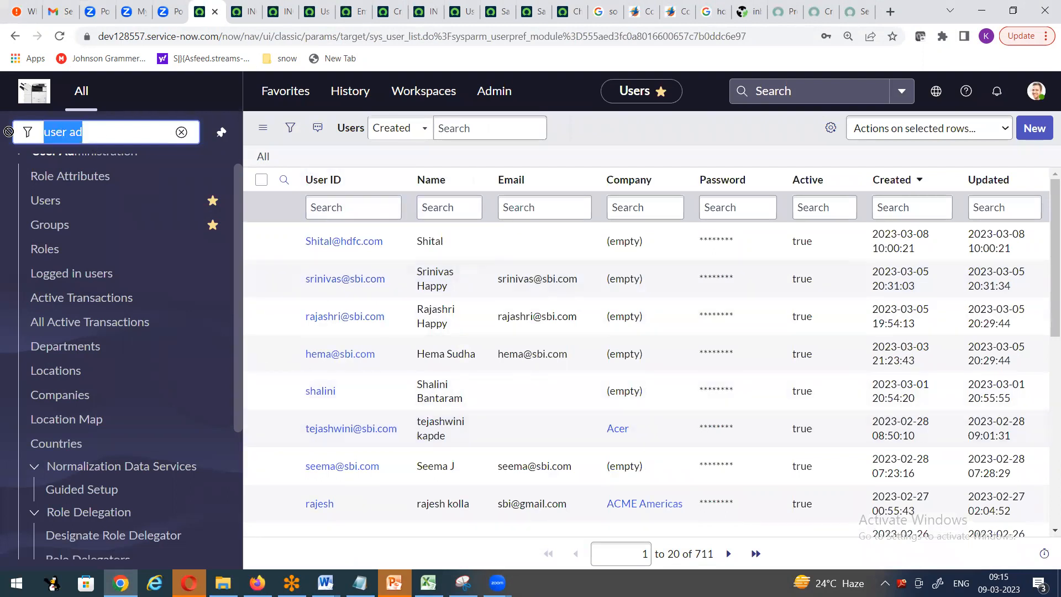
{"action": "type", "text": "incident"}
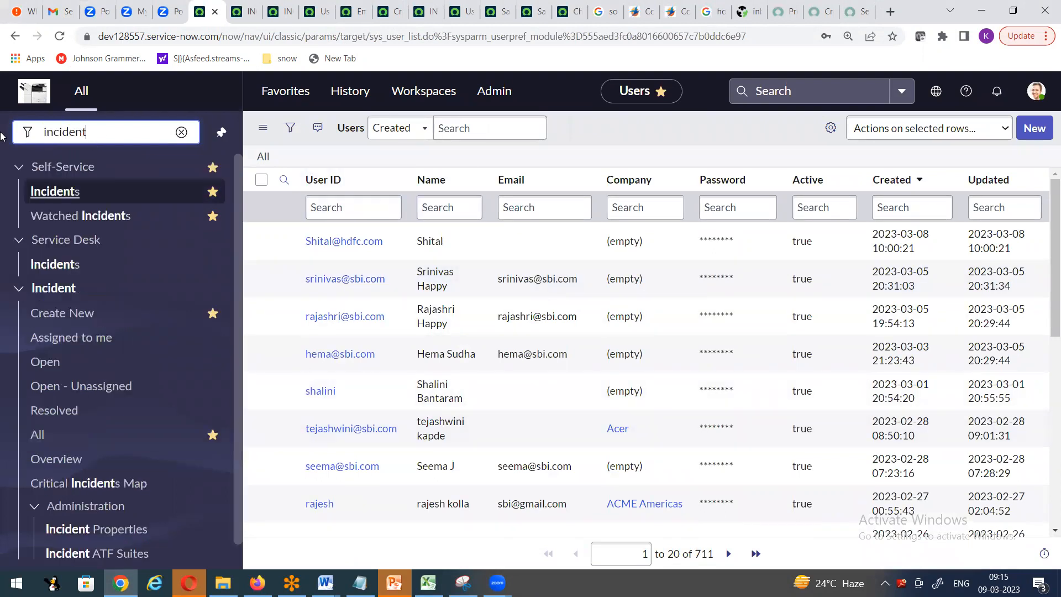
{"action": "left_click", "coordinate": [37, 436]}
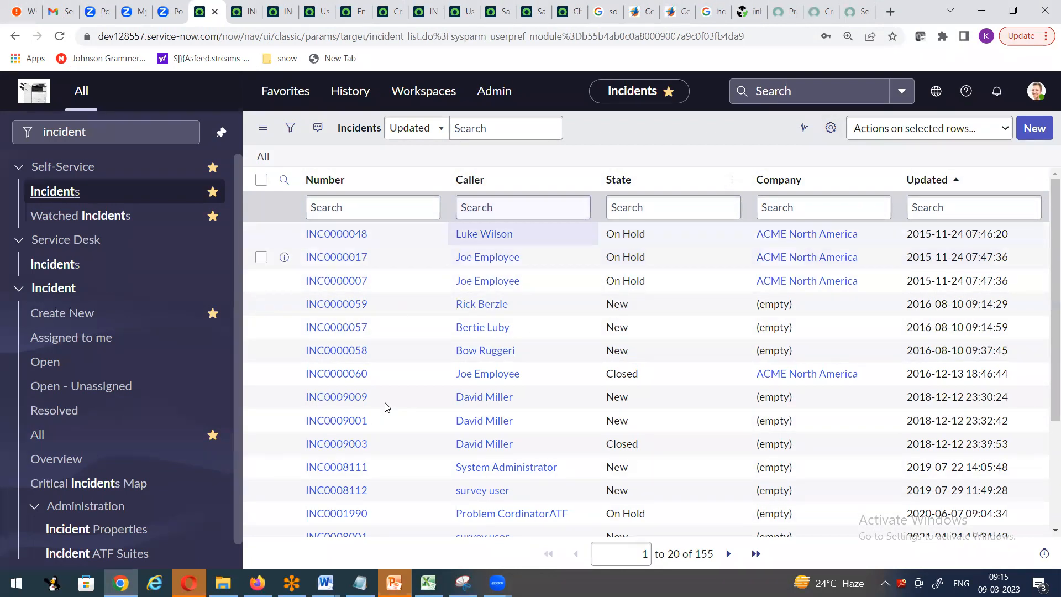
- In the list column settings, move Company and Updated out of the displayed columns and confirm
{"action": "left_click", "coordinate": [831, 129]}
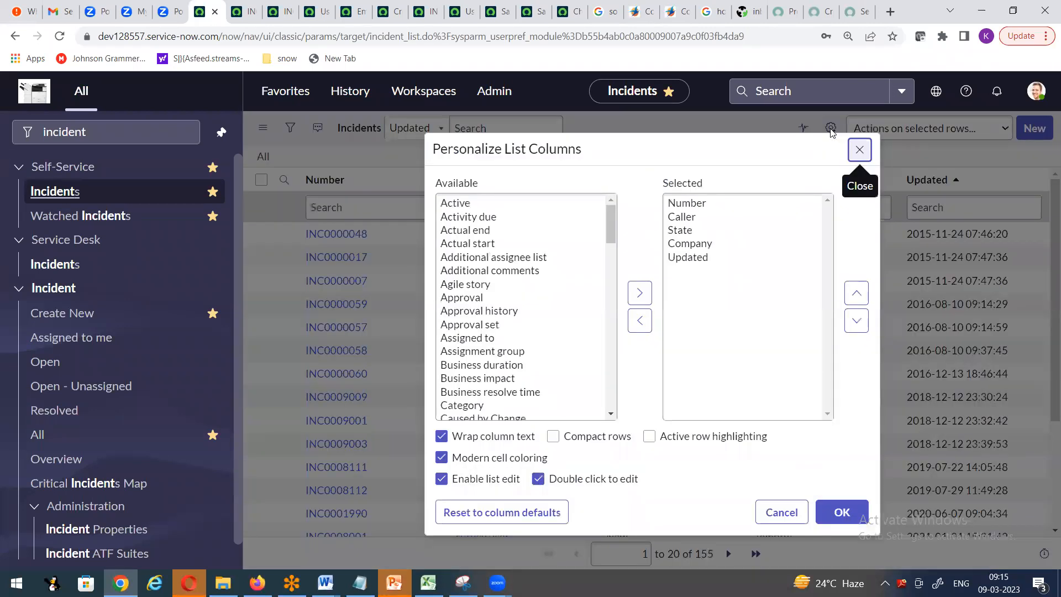
{"action": "left_click", "coordinate": [690, 244]}
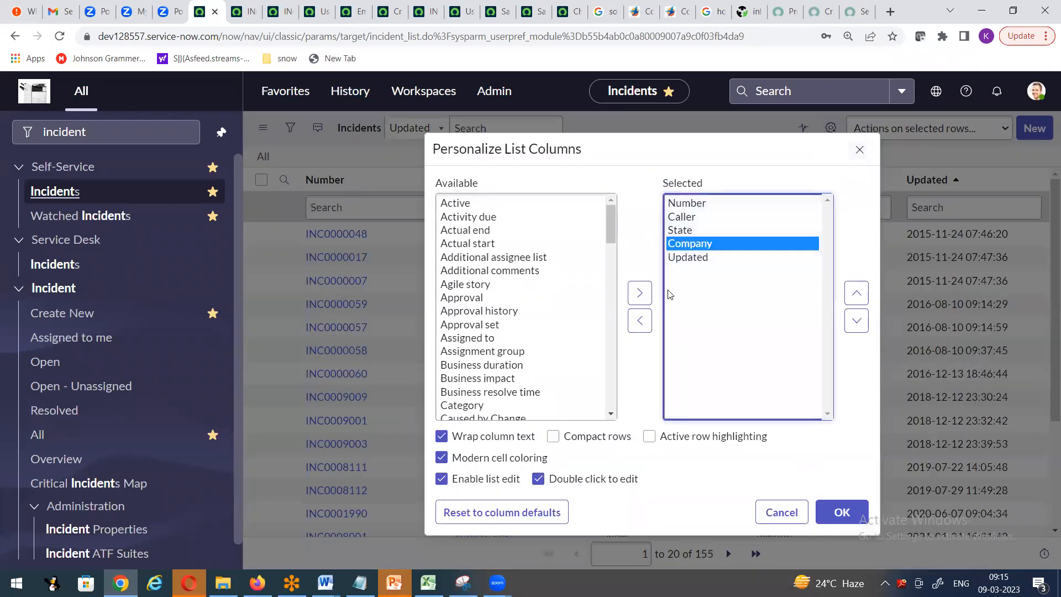
{"action": "left_click", "coordinate": [640, 320]}
{"action": "left_click", "coordinate": [686, 245]}
{"action": "left_click", "coordinate": [639, 320]}
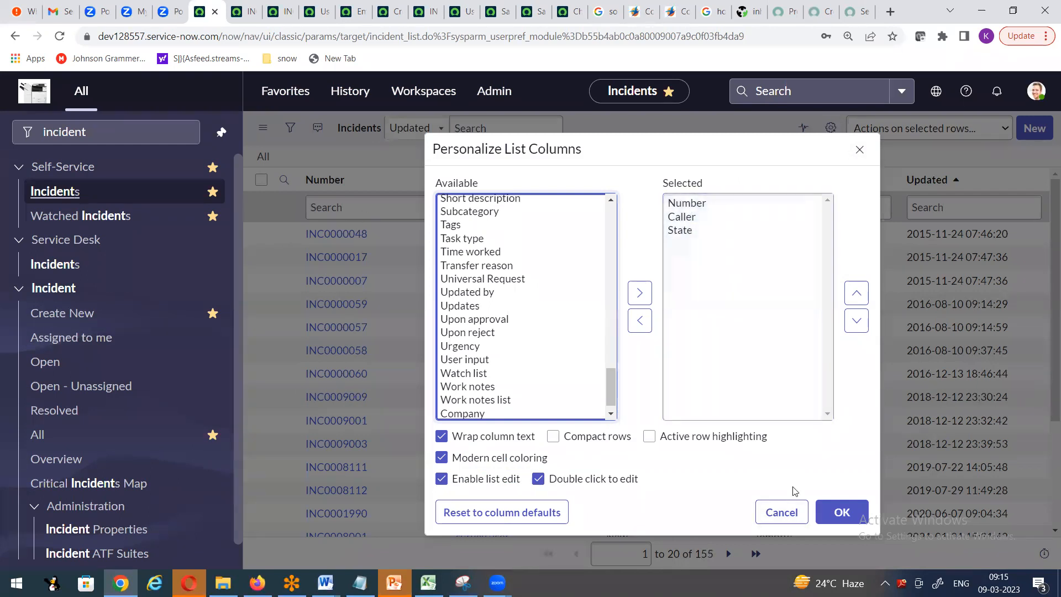
{"action": "left_click", "coordinate": [841, 512]}
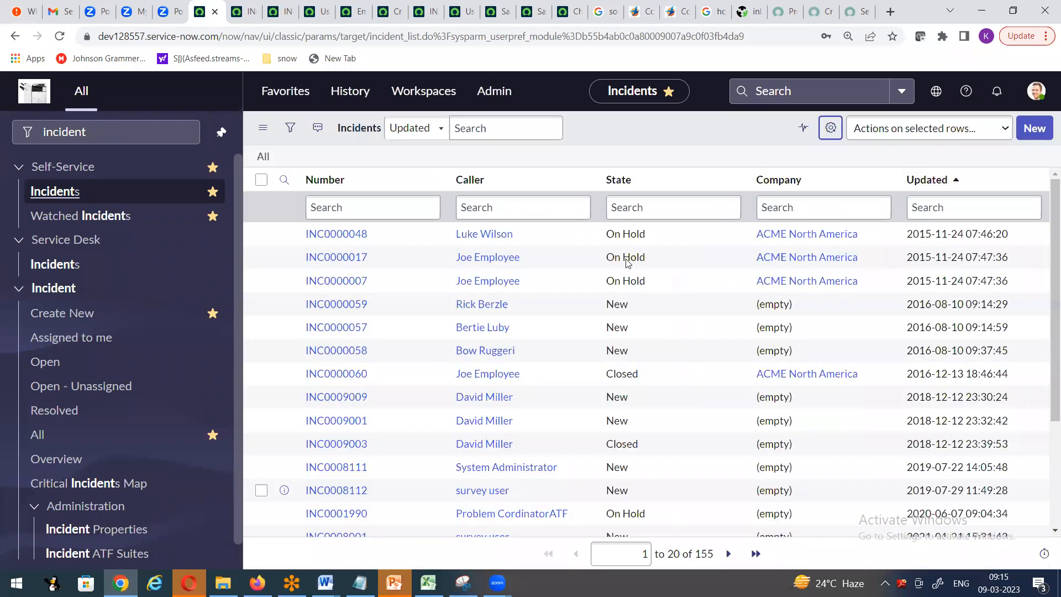
- Use the State search box and list gear to confirm only Number, Caller and State remain
{"action": "left_click", "coordinate": [810, 209]}
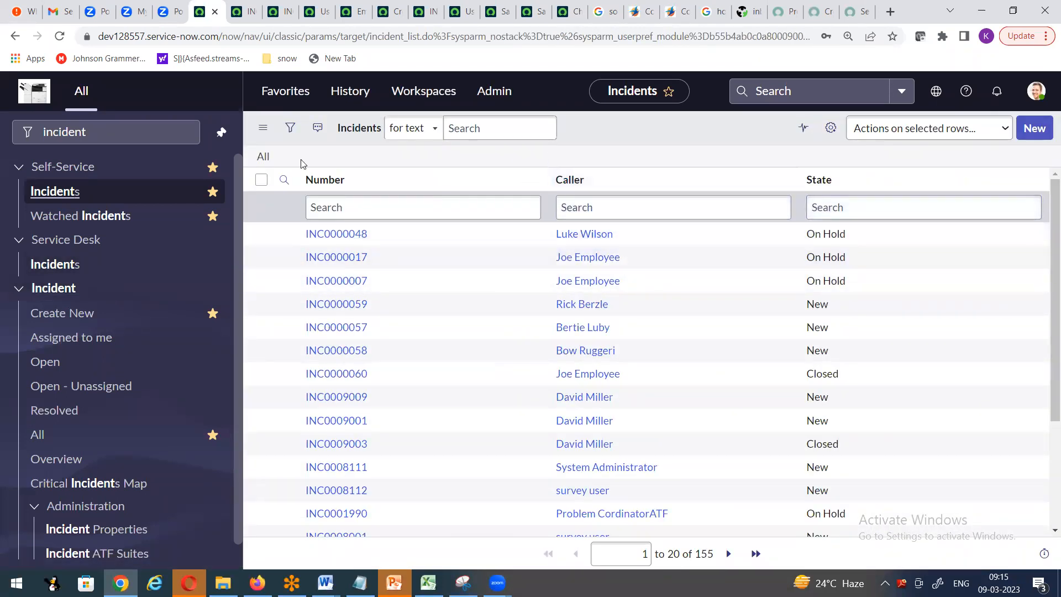
{"action": "left_click", "coordinate": [830, 128]}
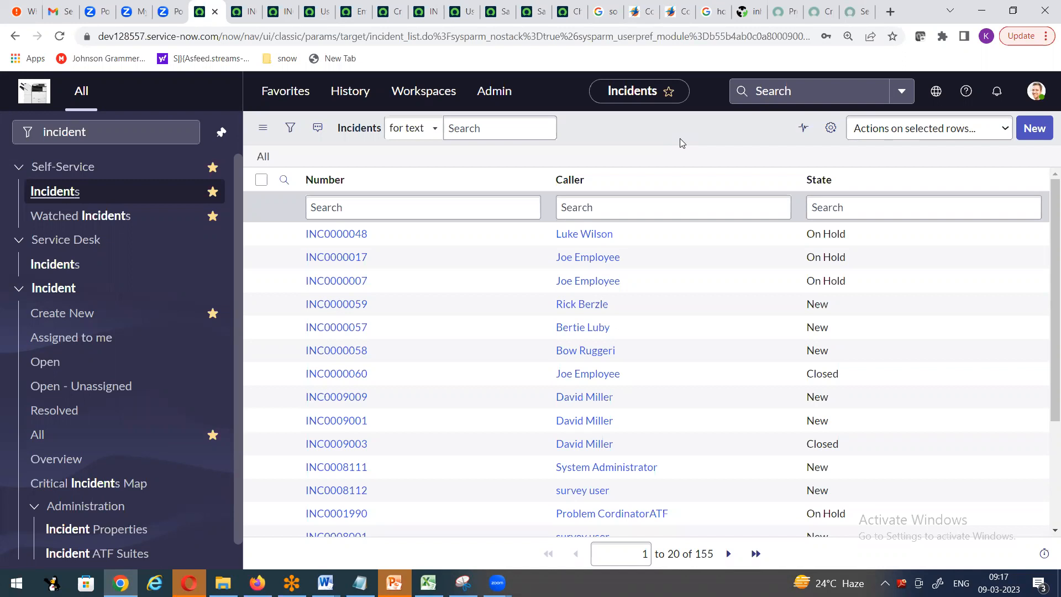
- Filter the navigator for 'user ad' and open the Users list in a new tab
{"action": "left_click", "coordinate": [1035, 97]}
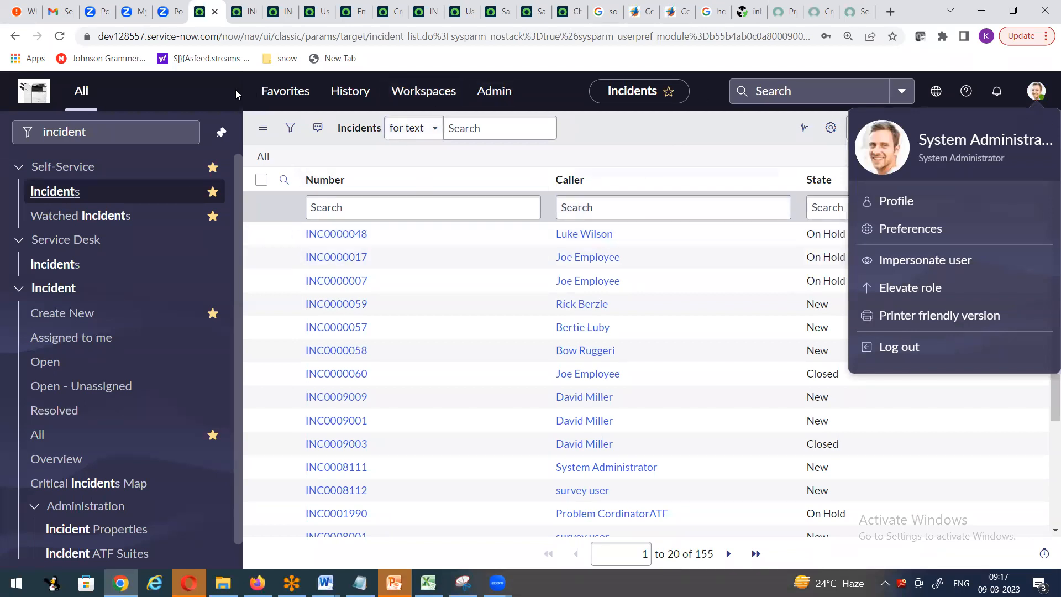
{"action": "left_click", "coordinate": [59, 138]}
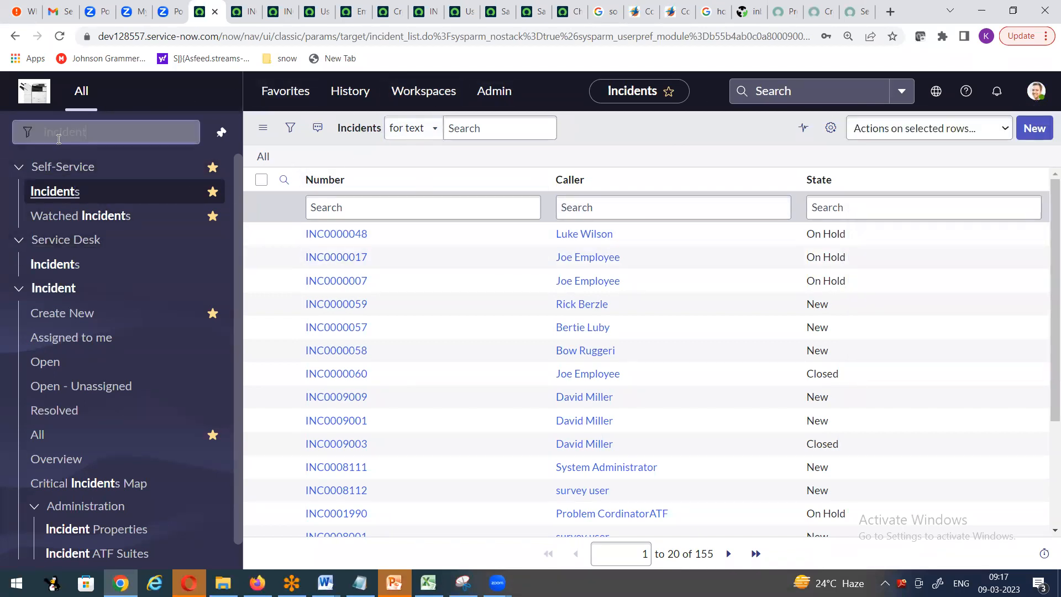
{"action": "type", "text": "user ad"}
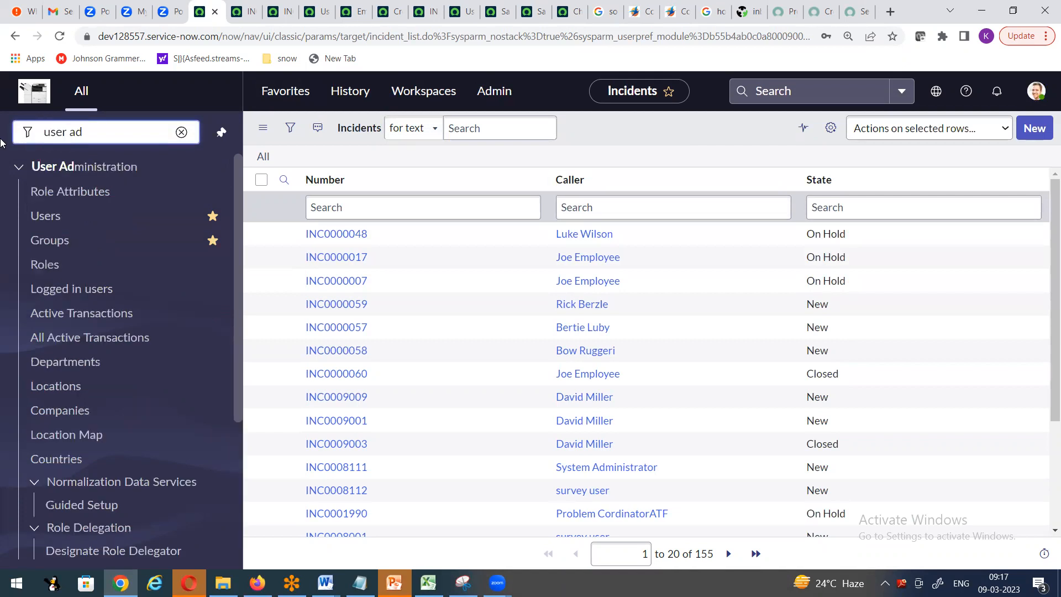
{"action": "right_click", "coordinate": [47, 218]}
{"action": "left_click", "coordinate": [91, 225]}
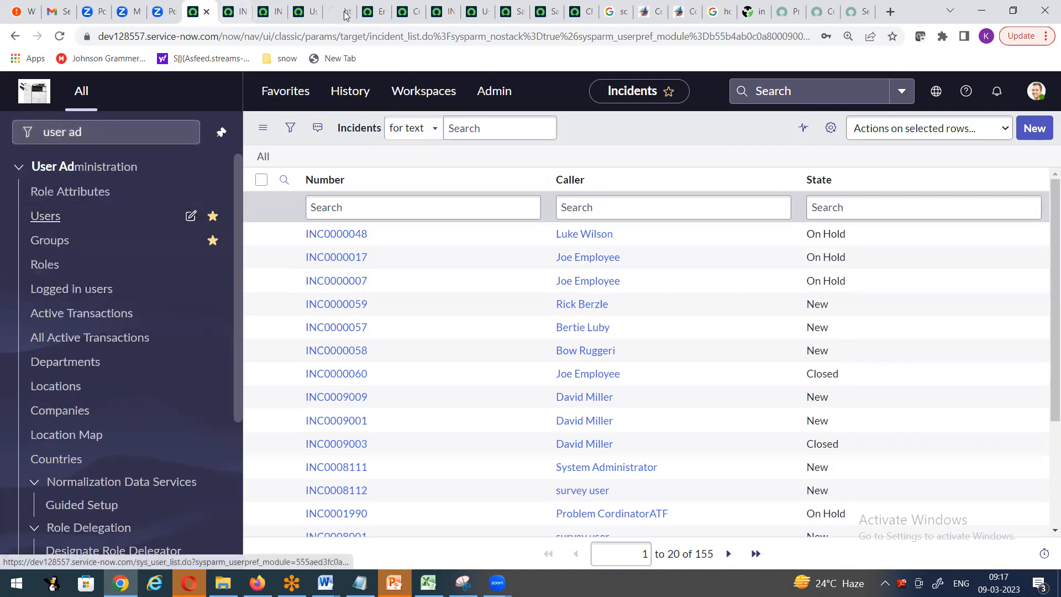
{"action": "left_click", "coordinate": [337, 11]}
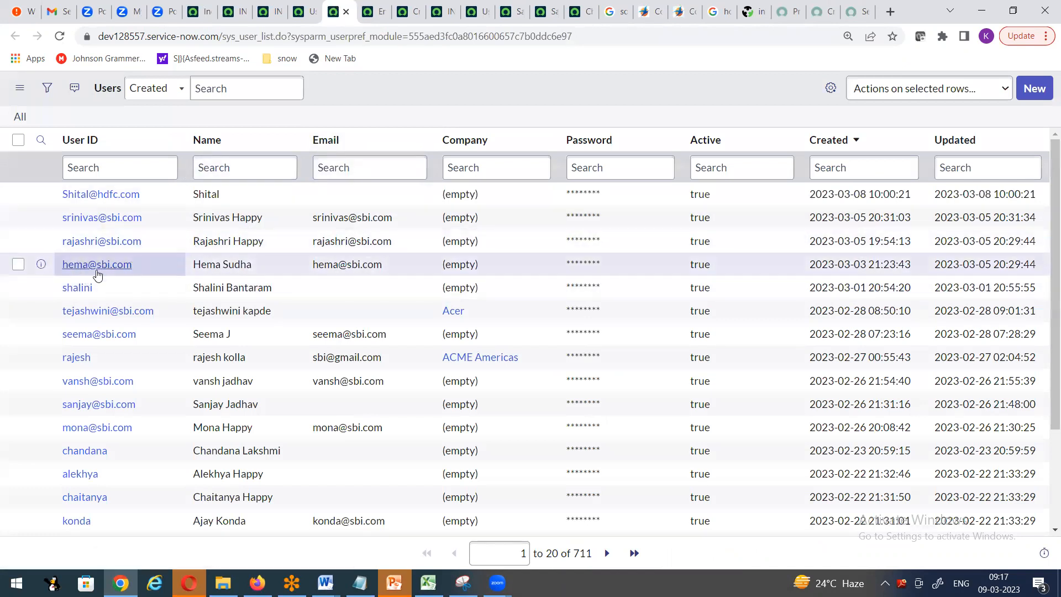
- Open one user's record in its own tab and select its User ID value
{"action": "right_click", "coordinate": [43, 268]}
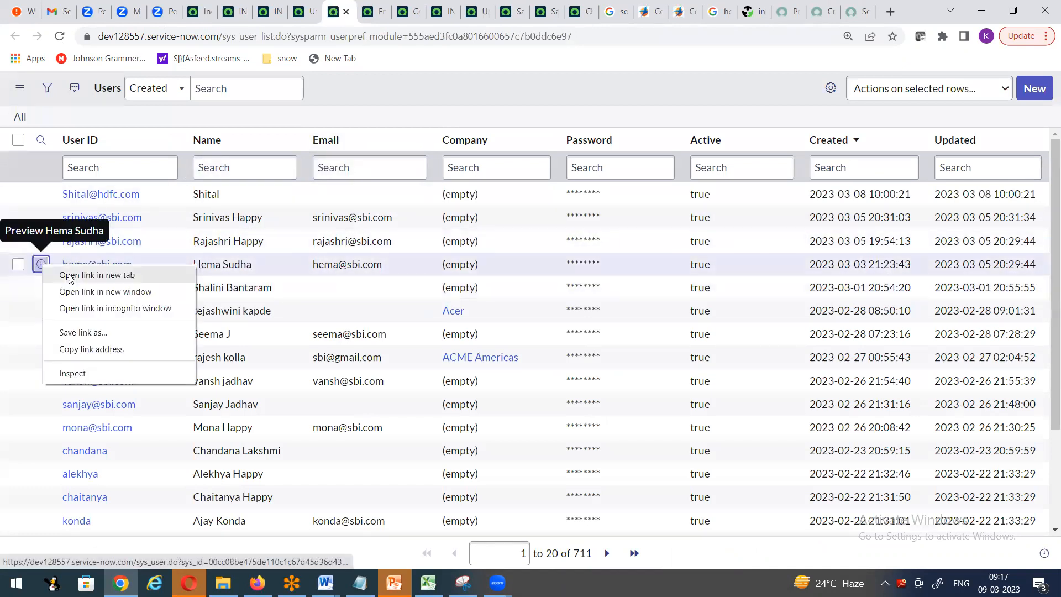
{"action": "left_click", "coordinate": [94, 273]}
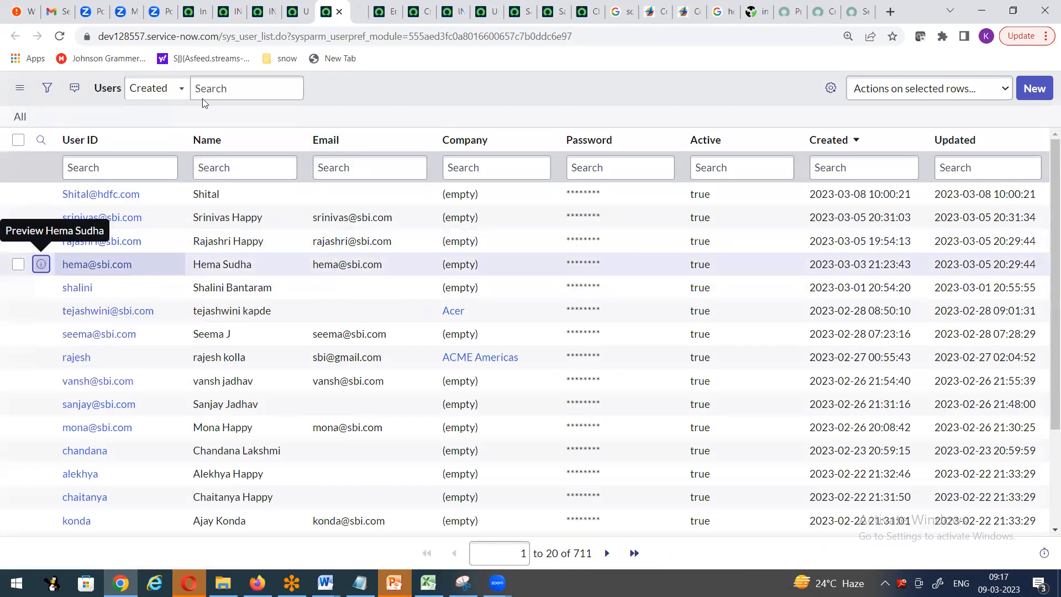
{"action": "left_click", "coordinate": [365, 11]}
{"action": "left_click", "coordinate": [302, 124]}
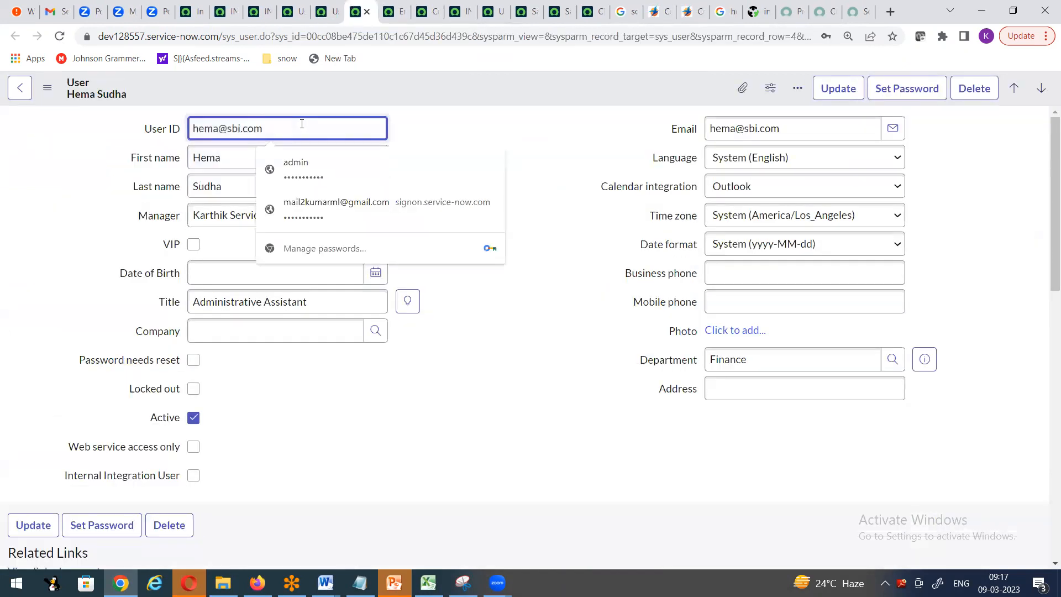
{"action": "left_click_drag", "start_coordinate": [302, 124], "coordinate": [138, 131]}
{"action": "key", "text": "ctrl+c"}
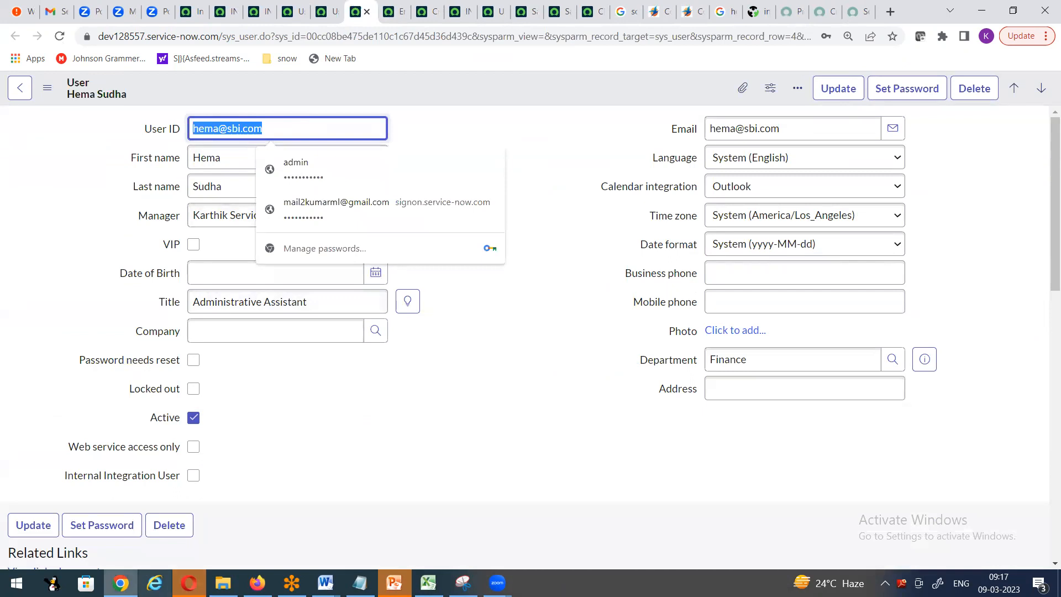
{"action": "key", "text": "alt+Tab"}
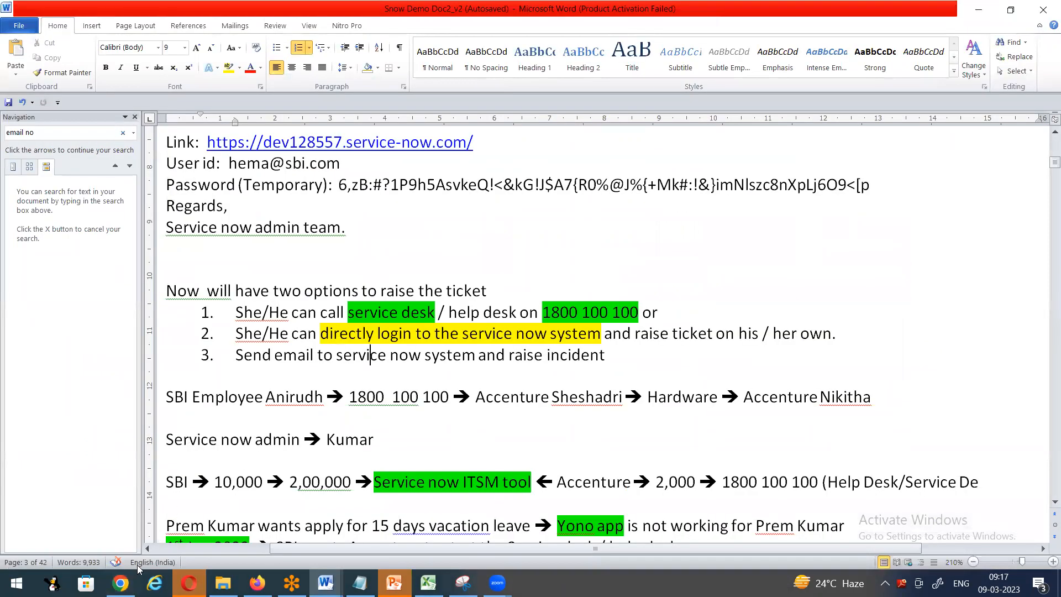
{"action": "key", "text": "alt+Tab"}
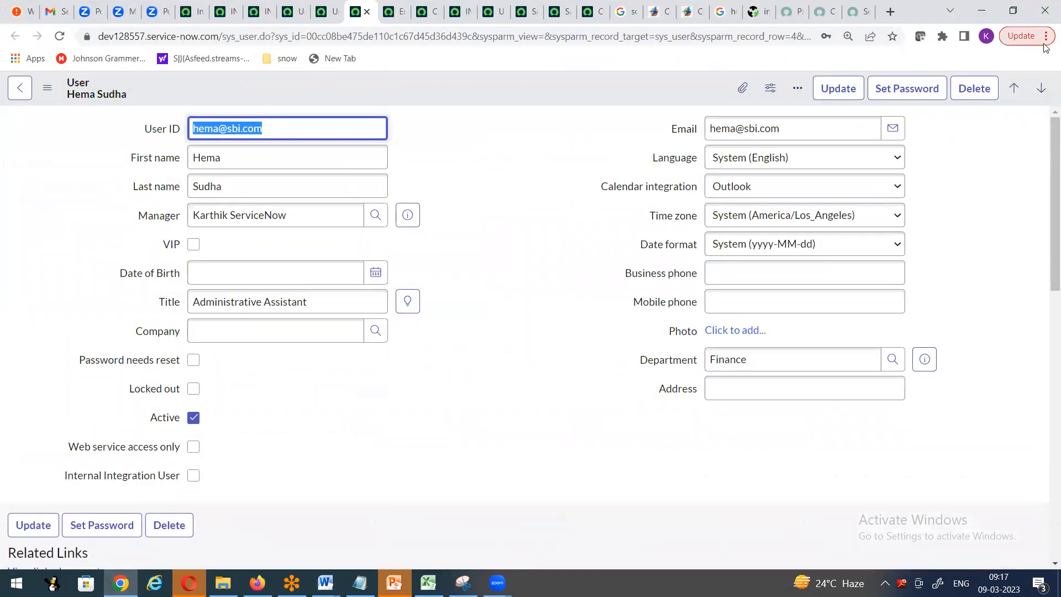
{"action": "left_click", "coordinate": [1045, 36]}
- In a new Incognito window, open the 'Home Page My instance' bookmark and log in as the test user
{"action": "left_click", "coordinate": [930, 113]}
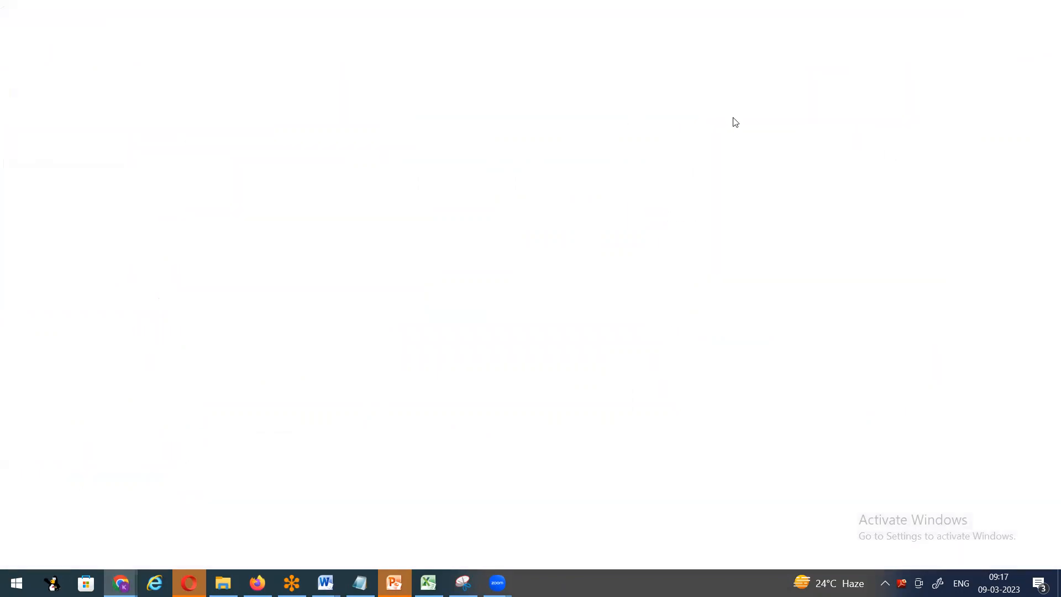
{"action": "left_click", "coordinate": [232, 57]}
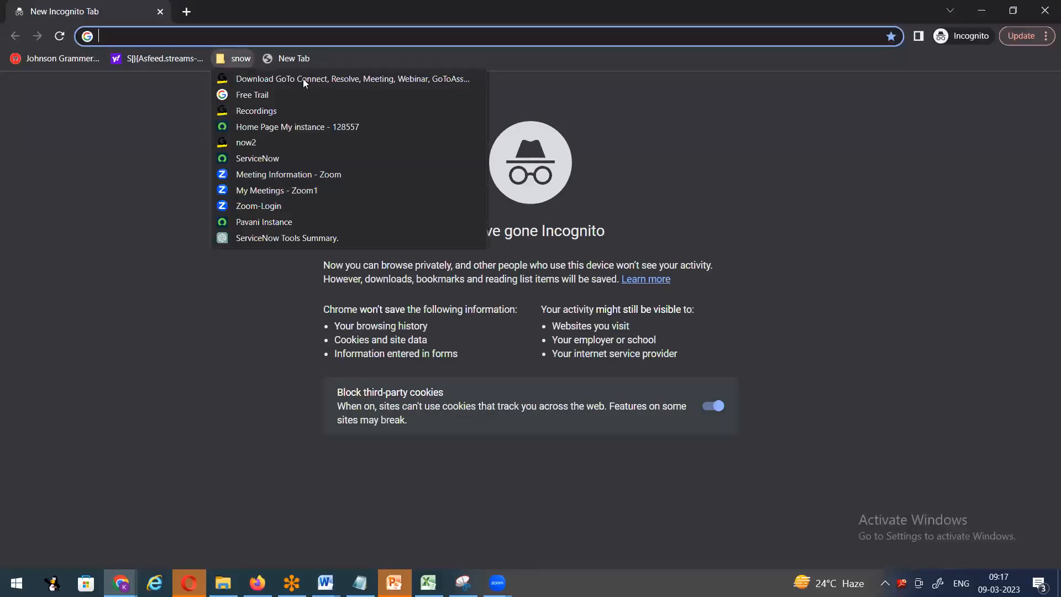
{"action": "left_click", "coordinate": [348, 131]}
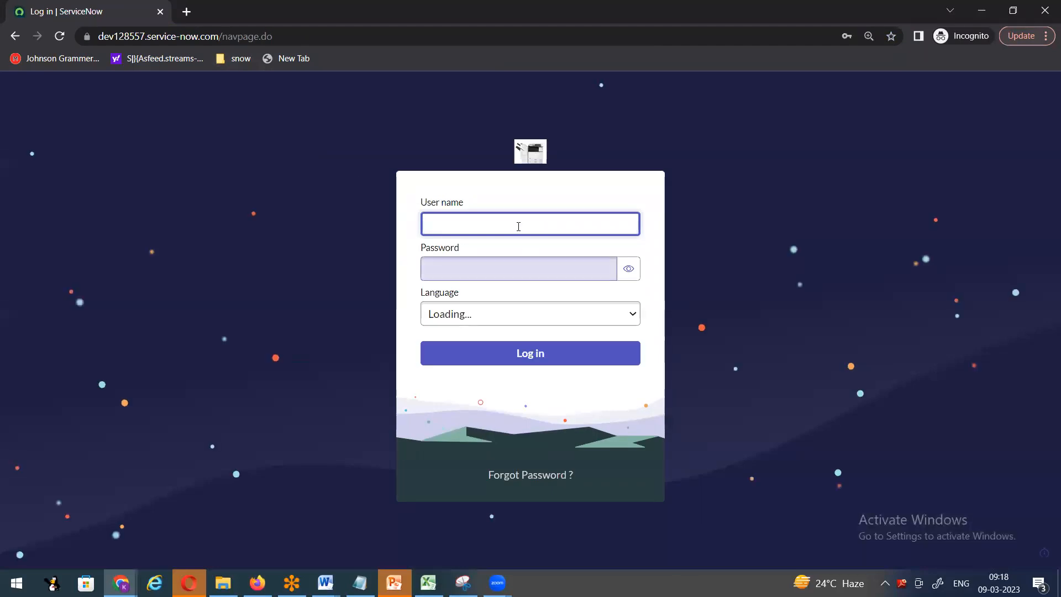
{"action": "key", "text": "ctrl+v"}
{"action": "left_click", "coordinate": [472, 273]}
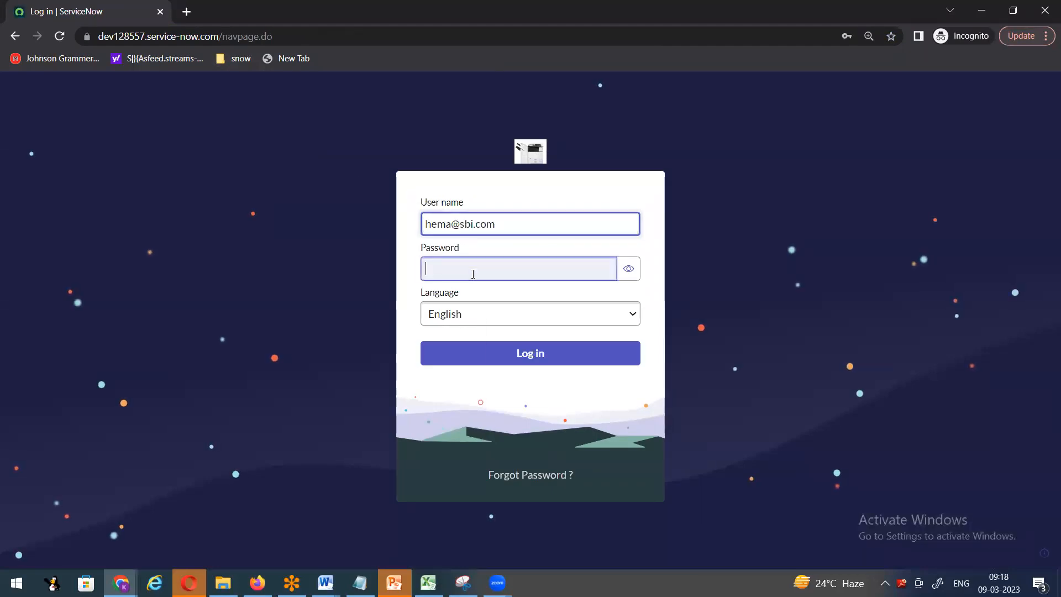
{"action": "type", "text": "********"}
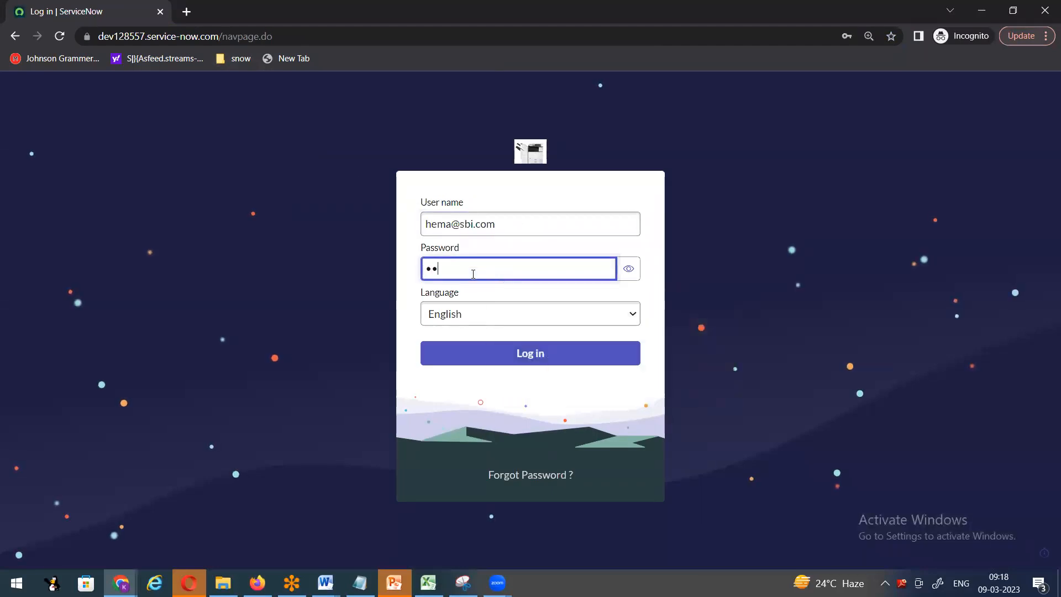
{"action": "type", "text": "***"}
{"action": "left_click", "coordinate": [582, 353]}
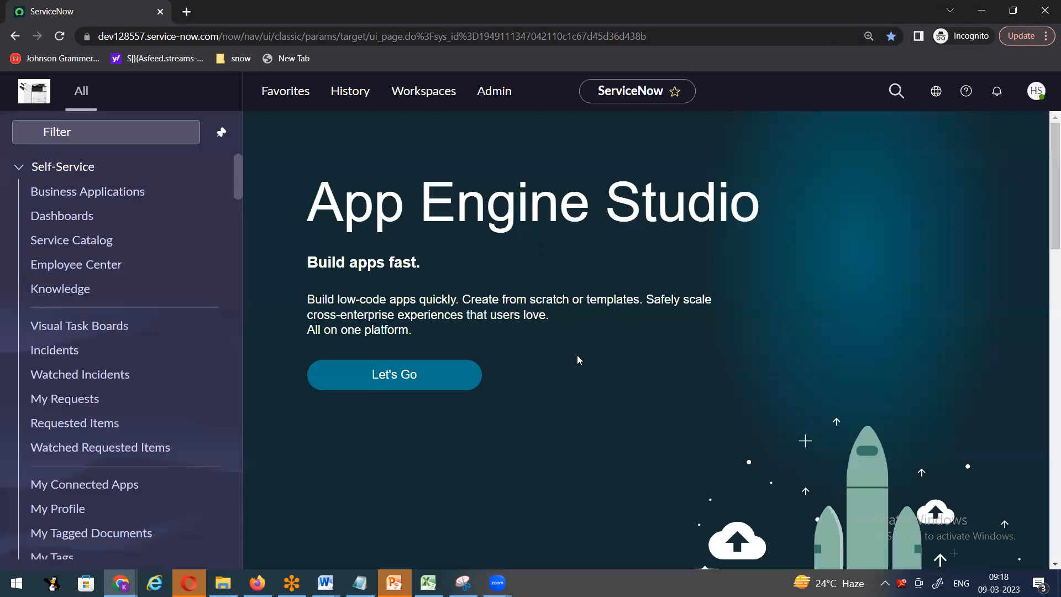
- Filter the navigator for 'incide', open Incident > All, and check the signed-in user
{"action": "left_click", "coordinate": [111, 134]}
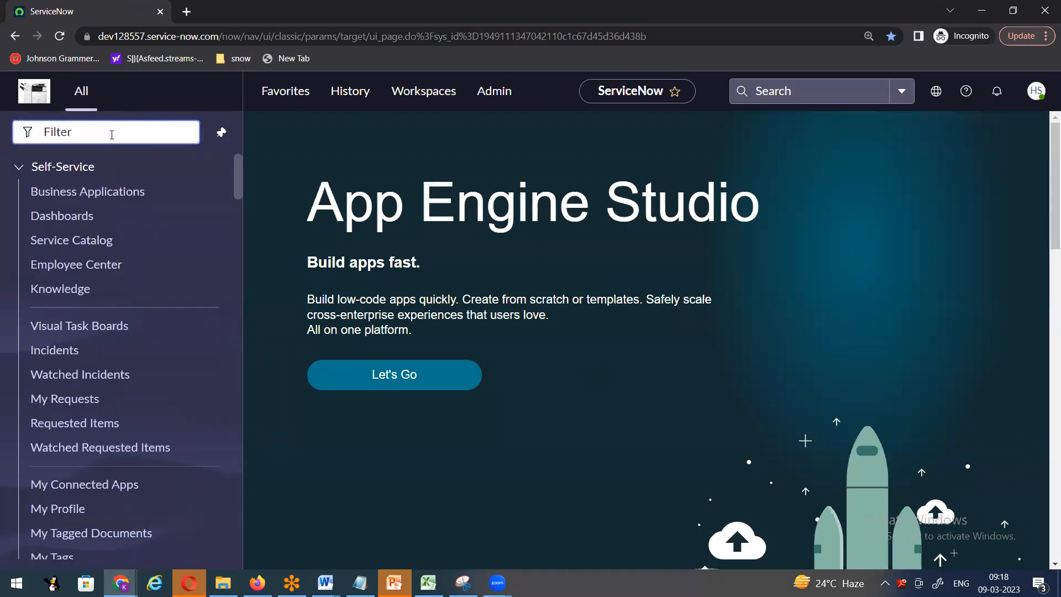
{"action": "type", "text": "incide"}
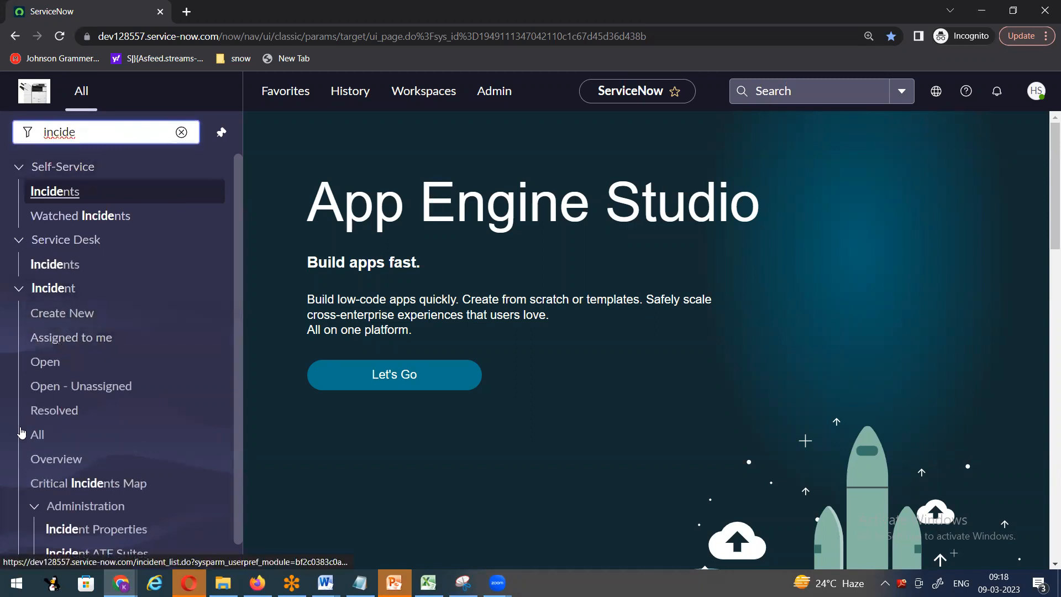
{"action": "left_click", "coordinate": [30, 440]}
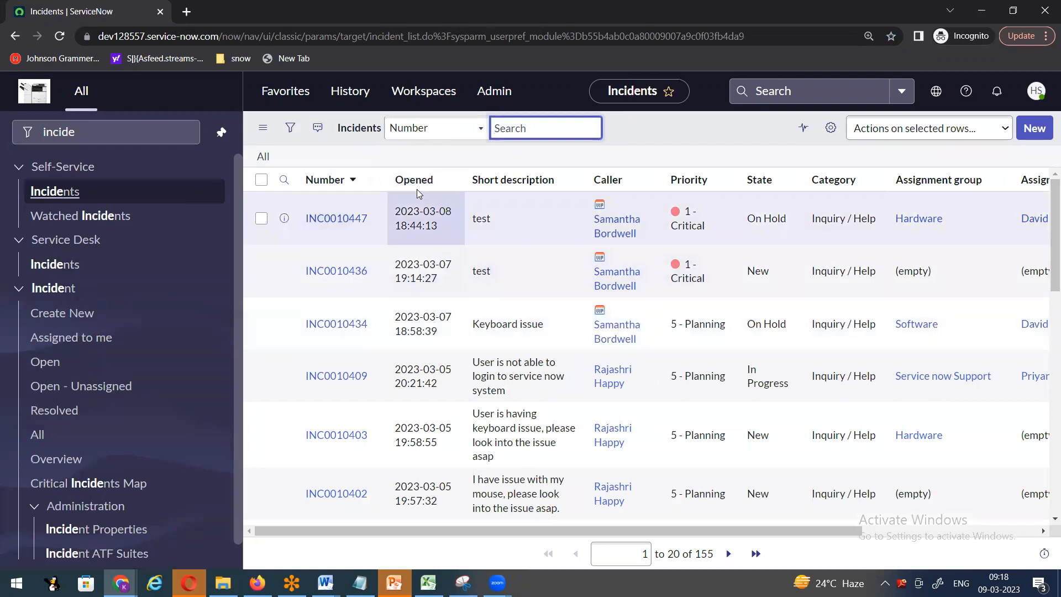
{"action": "left_click", "coordinate": [1036, 90]}
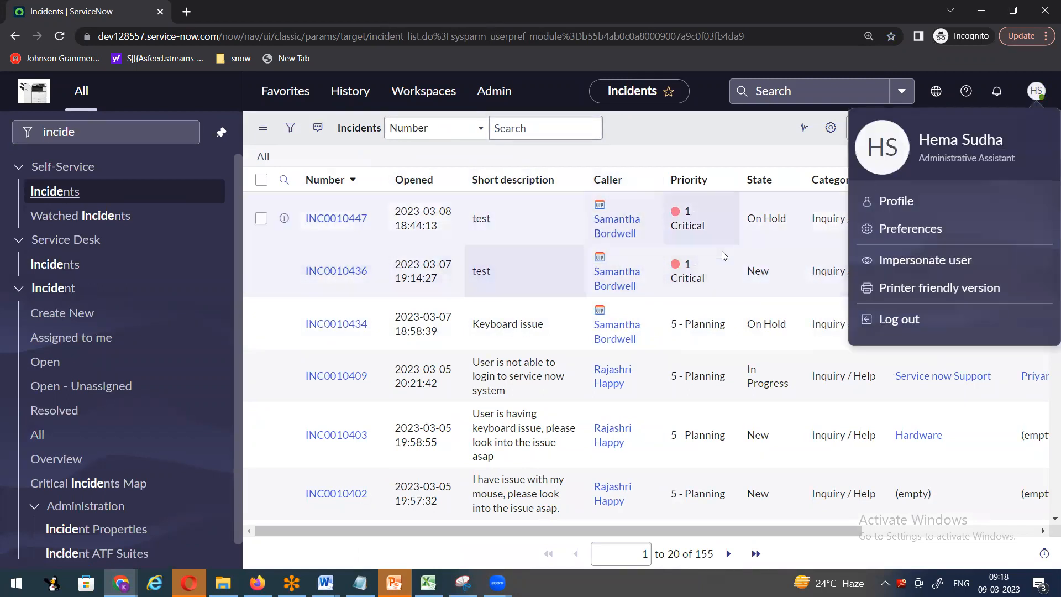
{"action": "left_click", "coordinate": [722, 136]}
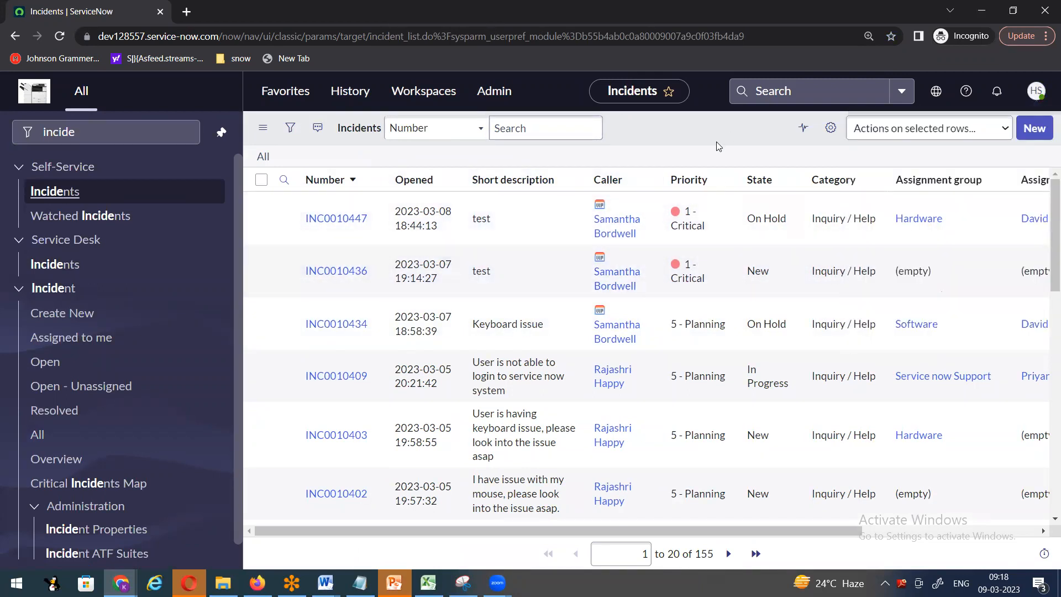
- Remove the Updated by, Updated, Opened and Category columns from the incidents list
{"action": "left_click", "coordinate": [831, 129]}
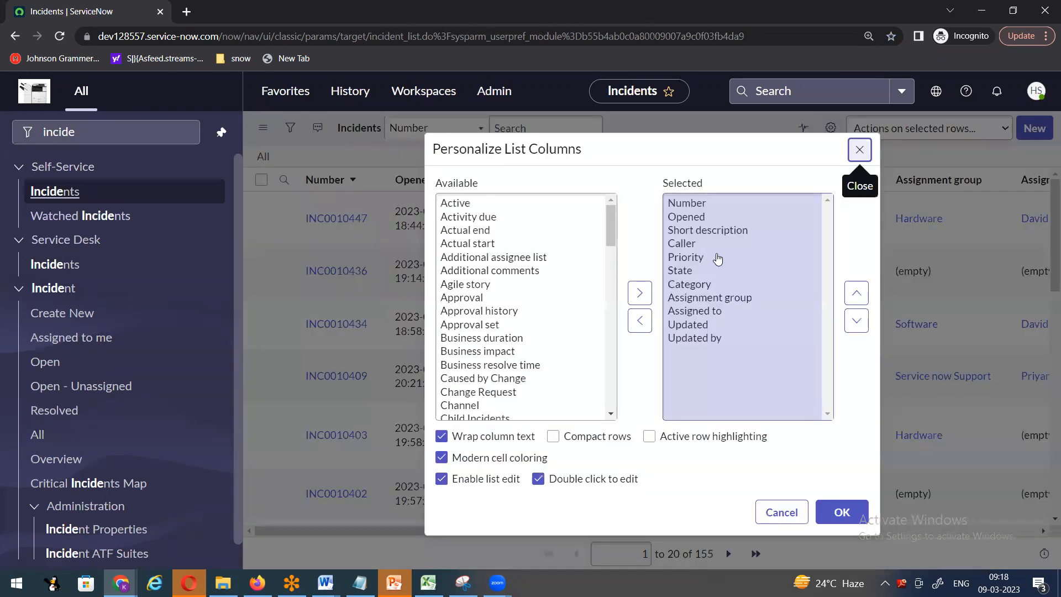
{"action": "double_click", "coordinate": [702, 337]}
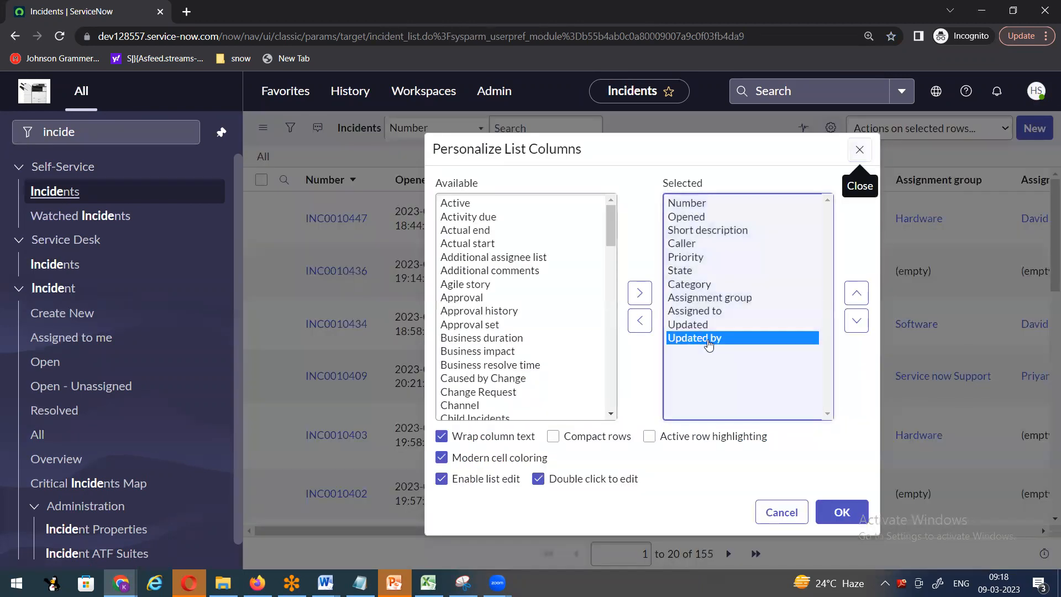
{"action": "left_click", "coordinate": [699, 326]}
{"action": "double_click", "coordinate": [699, 326]}
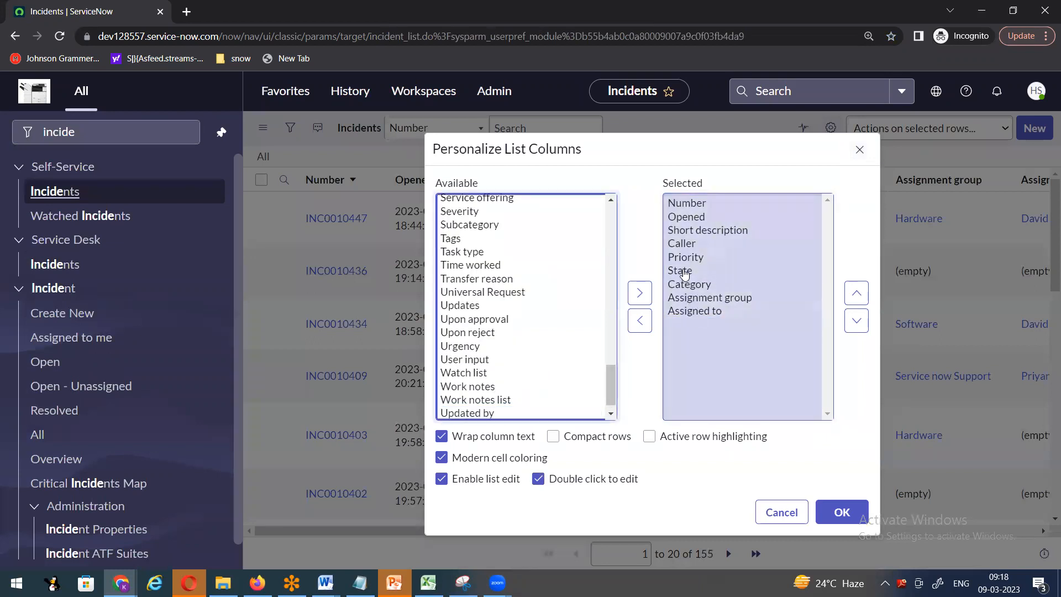
{"action": "double_click", "coordinate": [691, 219]}
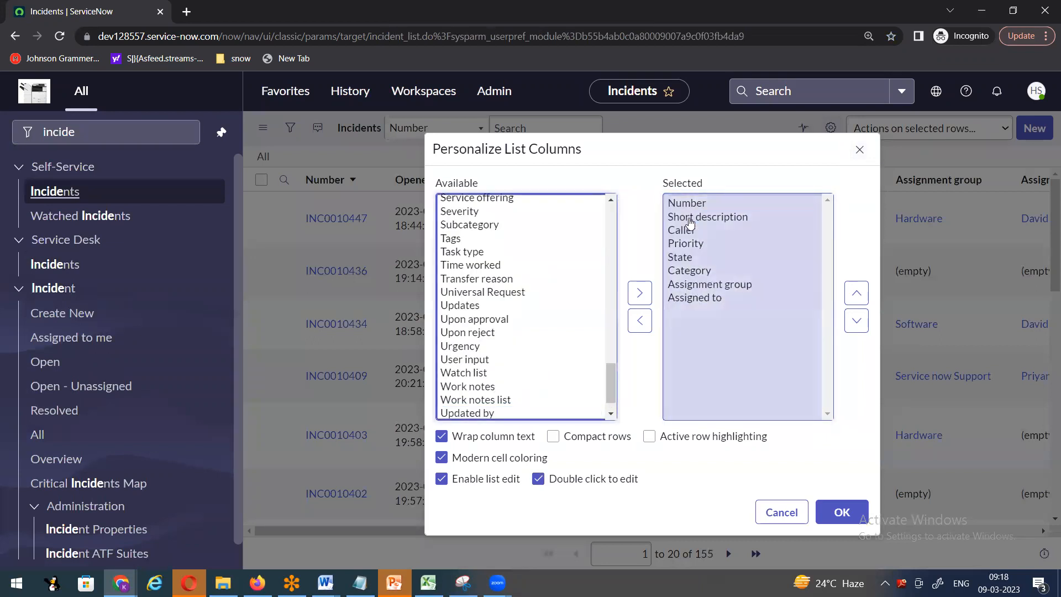
{"action": "double_click", "coordinate": [699, 270]}
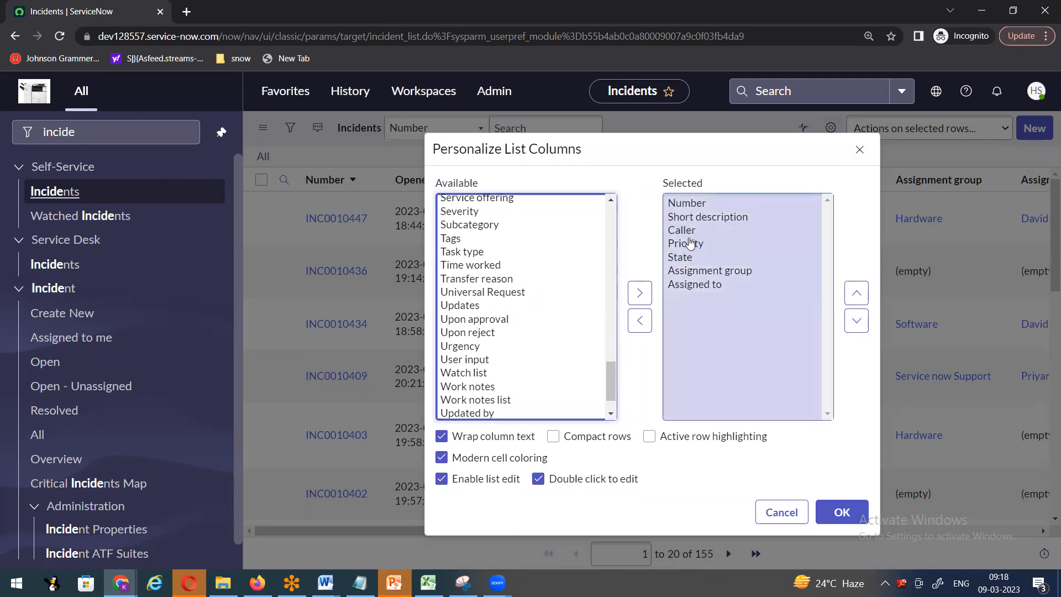
{"action": "left_click", "coordinate": [837, 514]}
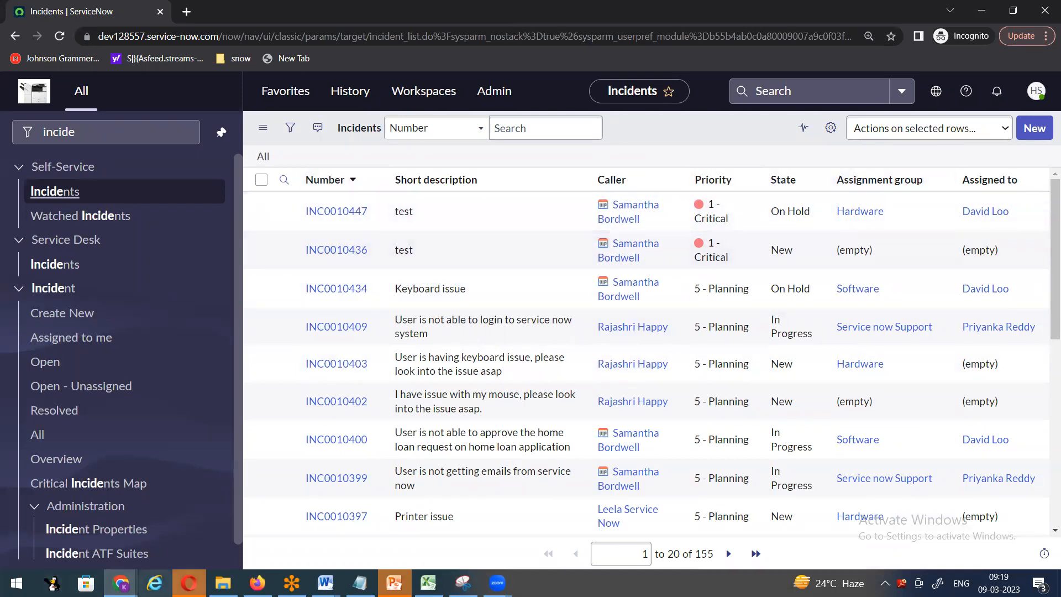
- Switch to the administrator's Chrome window and its Incidents tab, checking the signed-in account
{"action": "mouse_move", "coordinate": [121, 583]}
{"action": "left_click", "coordinate": [97, 507]}
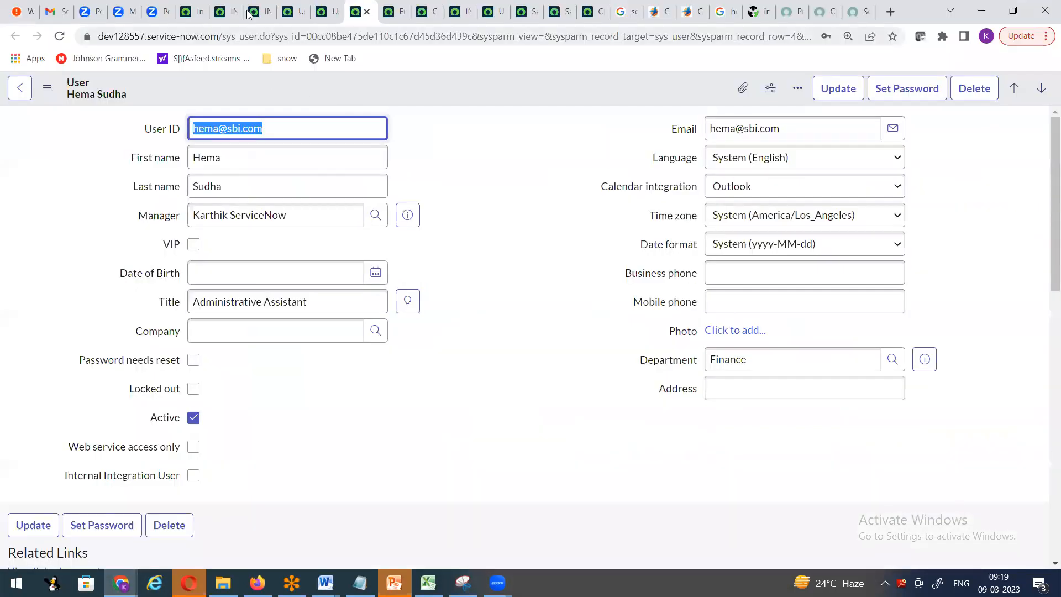
{"action": "left_click", "coordinate": [190, 11]}
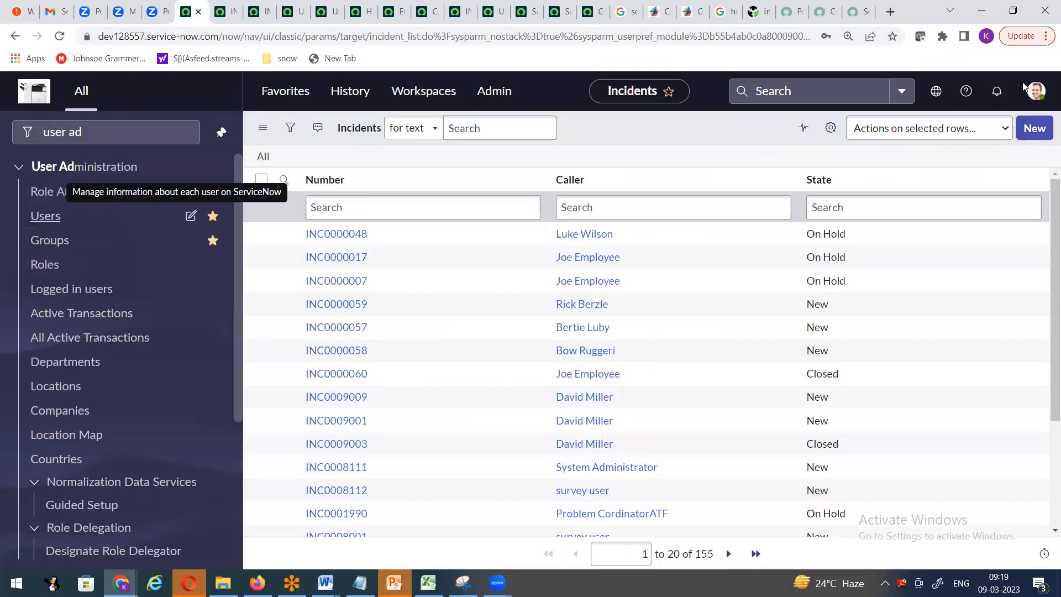
{"action": "left_click", "coordinate": [1029, 94]}
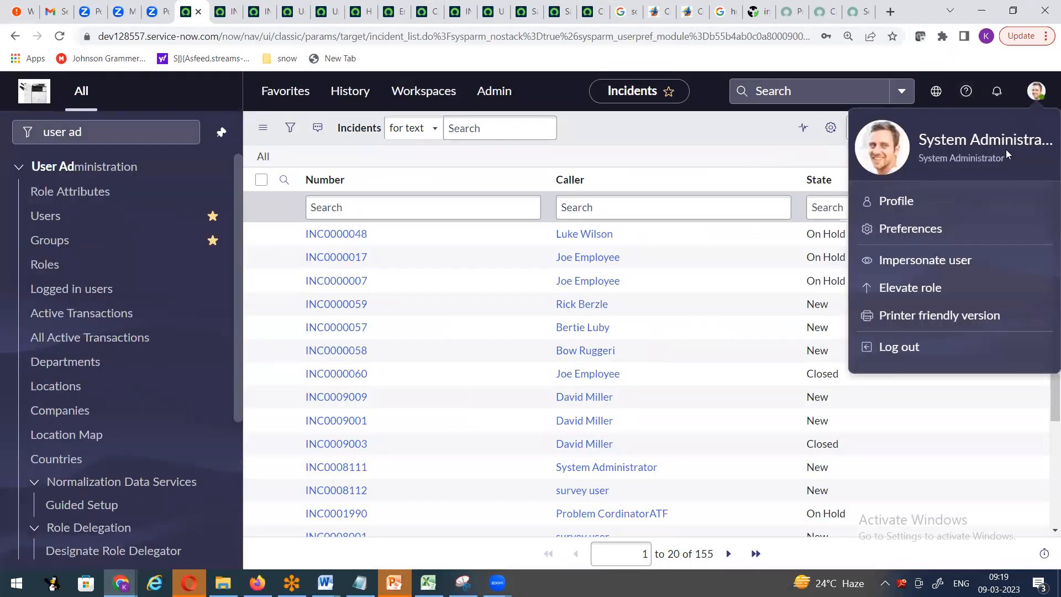
{"action": "left_click", "coordinate": [691, 129]}
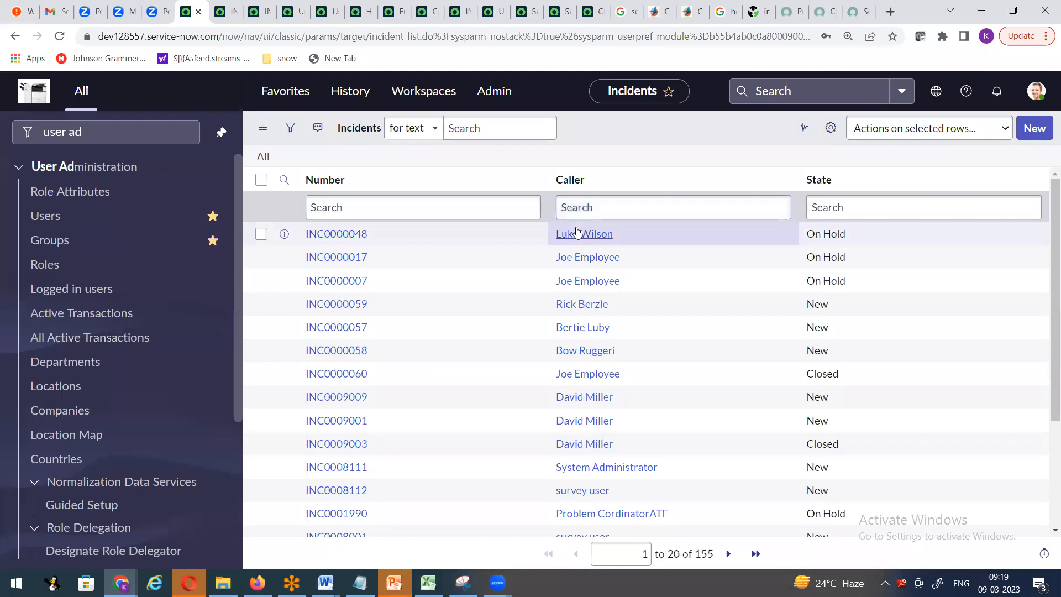
- Start a new incident record, INC0010450, from the Incidents list
{"action": "left_click", "coordinate": [1037, 131]}
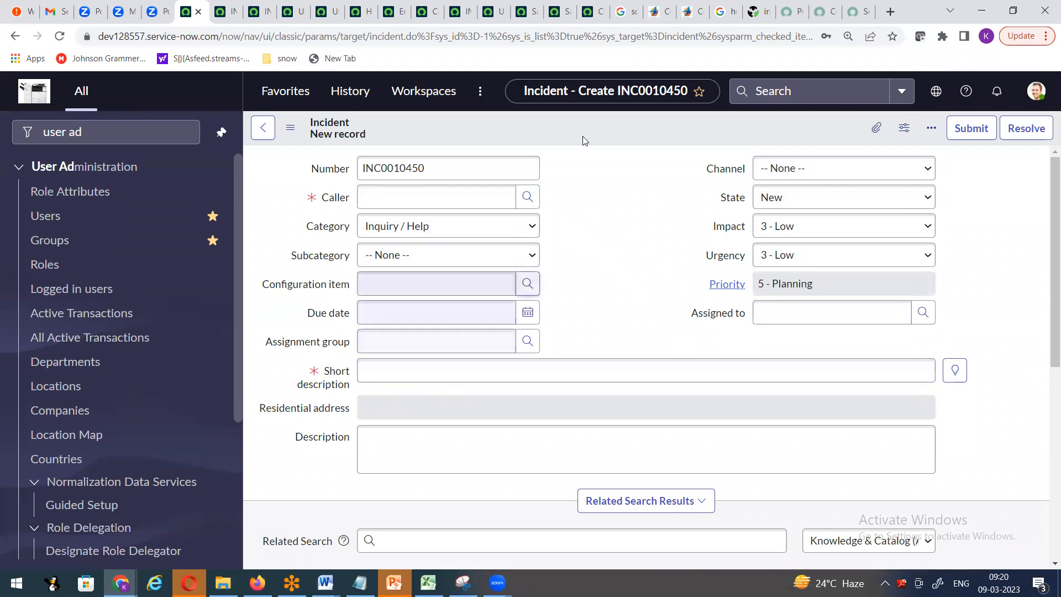
- Look at the form header's Configure menu, then open INC0010447 in the test user's window
{"action": "right_click", "coordinate": [532, 133]}
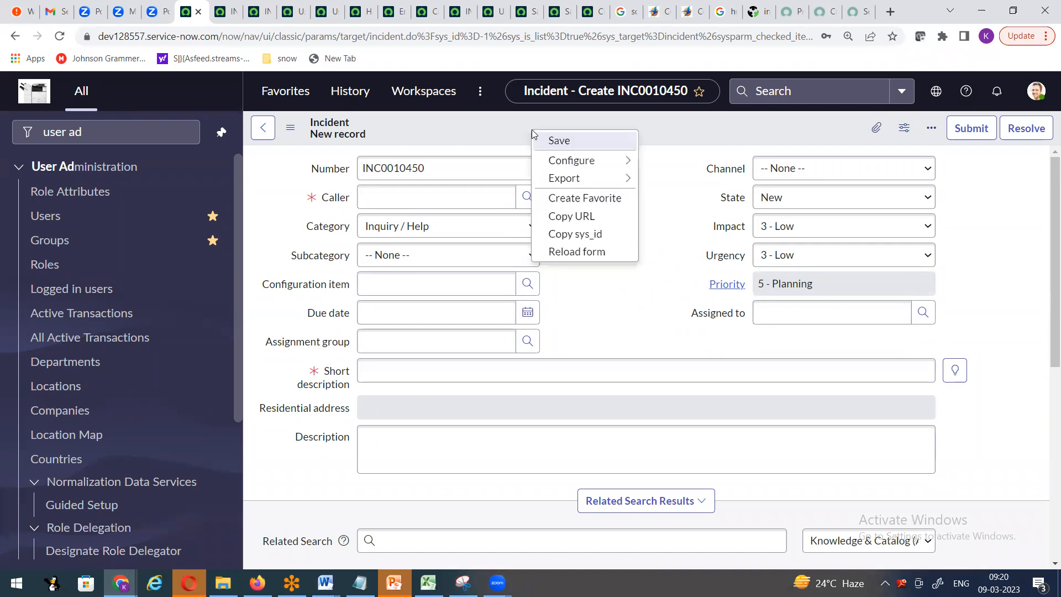
{"action": "mouse_move", "coordinate": [570, 161]}
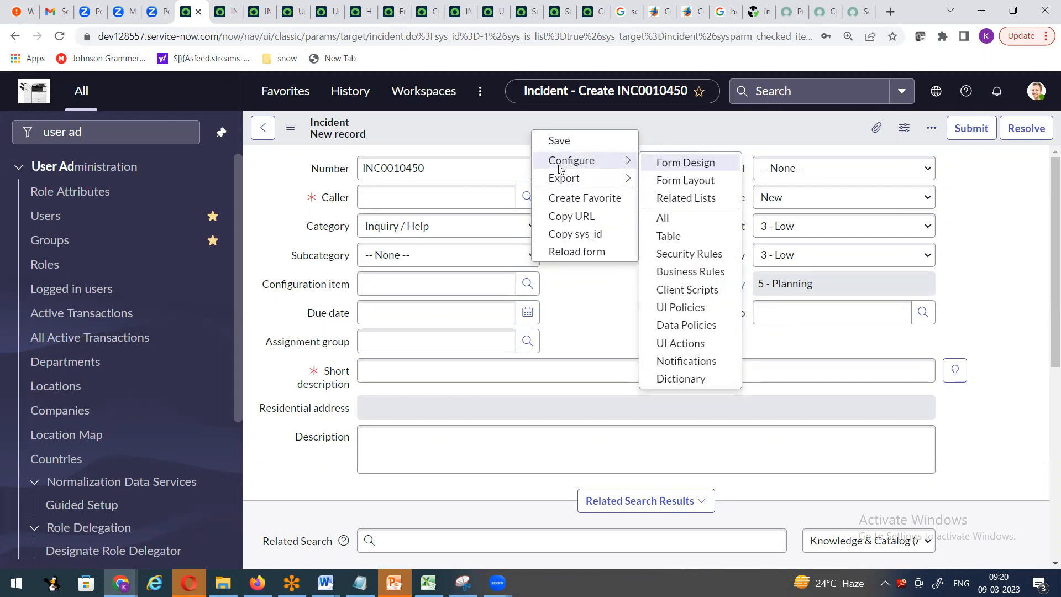
{"action": "mouse_move", "coordinate": [121, 583]}
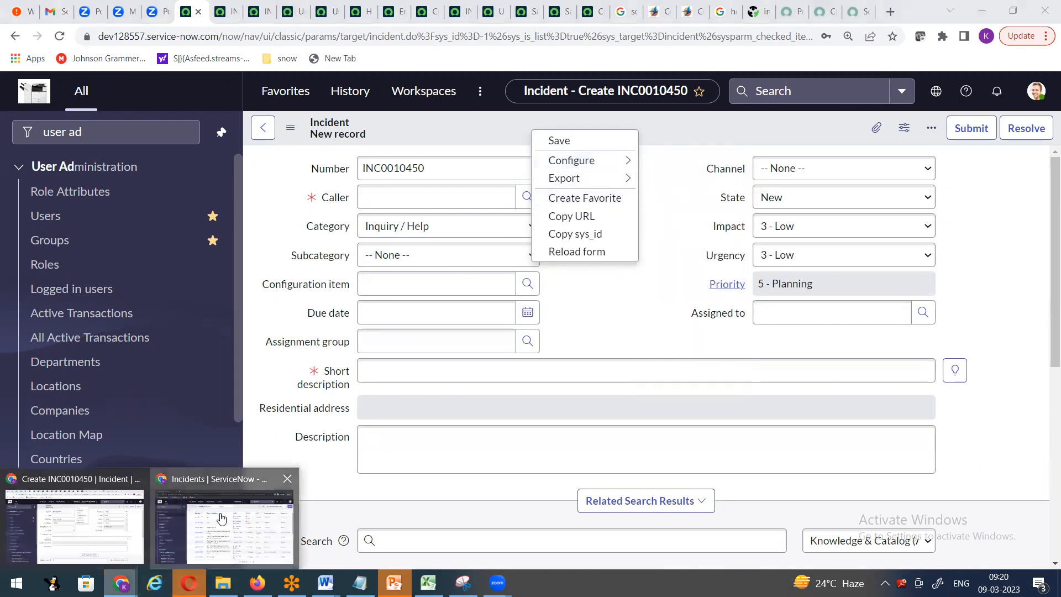
{"action": "left_click", "coordinate": [224, 519]}
{"action": "left_click", "coordinate": [324, 216]}
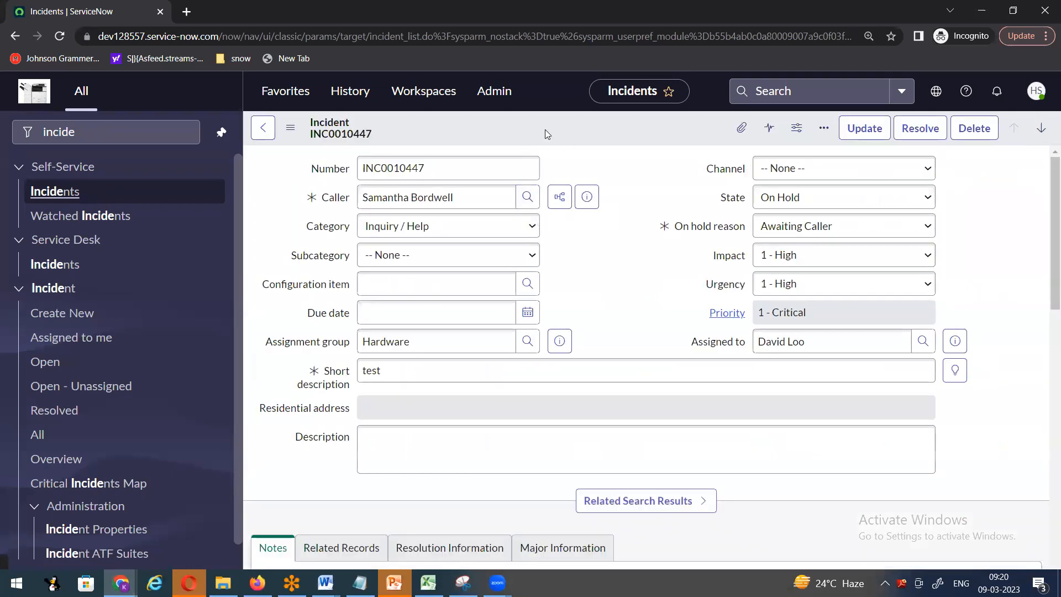
- Inspect INC0010447's header Configure, Export and View options, then return to the administrator's window
{"action": "right_click", "coordinate": [484, 127]}
{"action": "left_click", "coordinate": [489, 128]}
{"action": "right_click", "coordinate": [493, 129]}
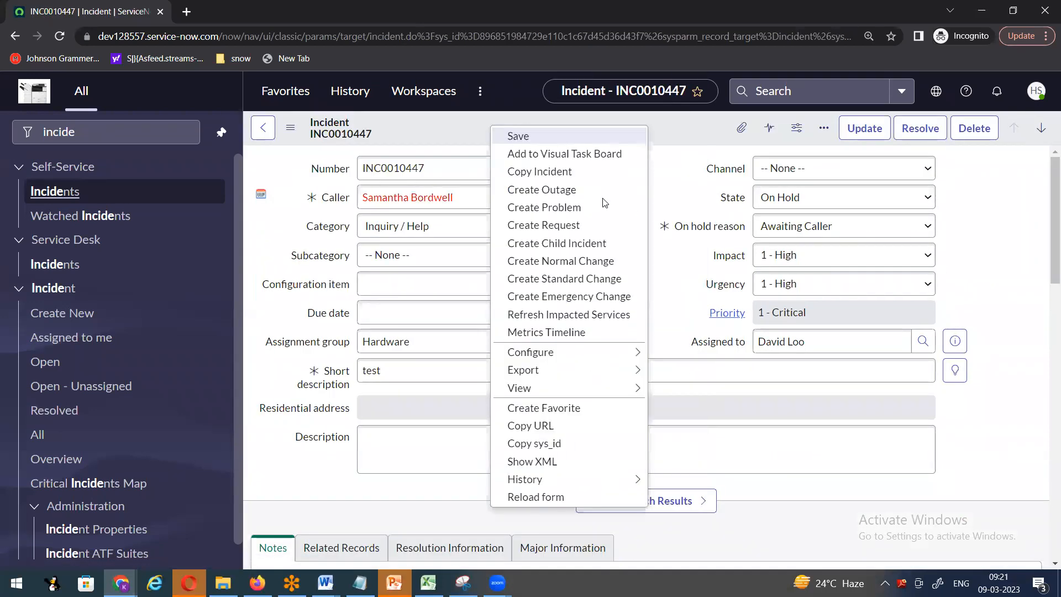
{"action": "mouse_move", "coordinate": [538, 358]}
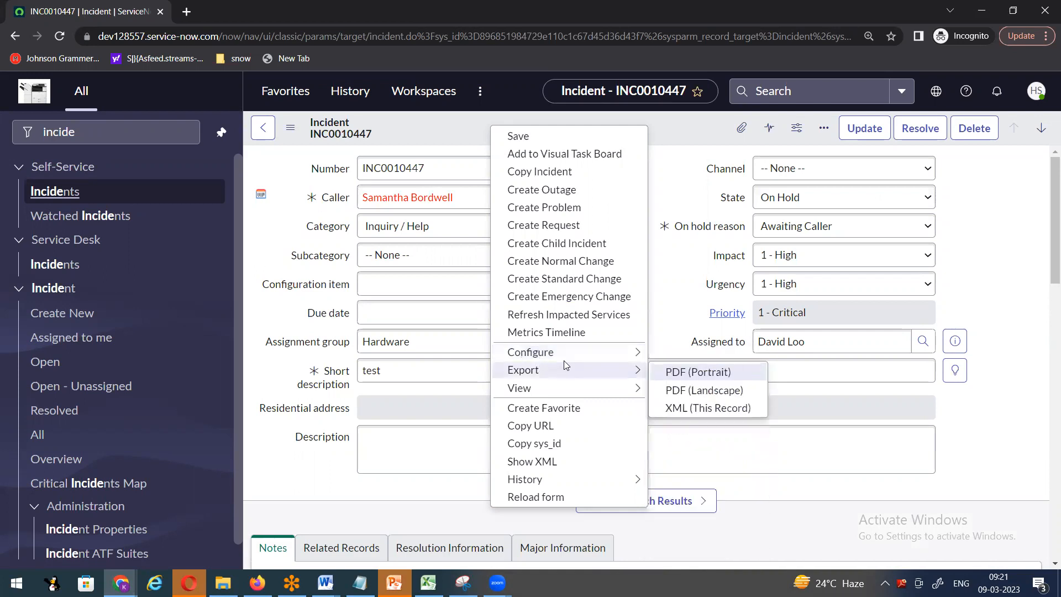
{"action": "mouse_move", "coordinate": [121, 582]}
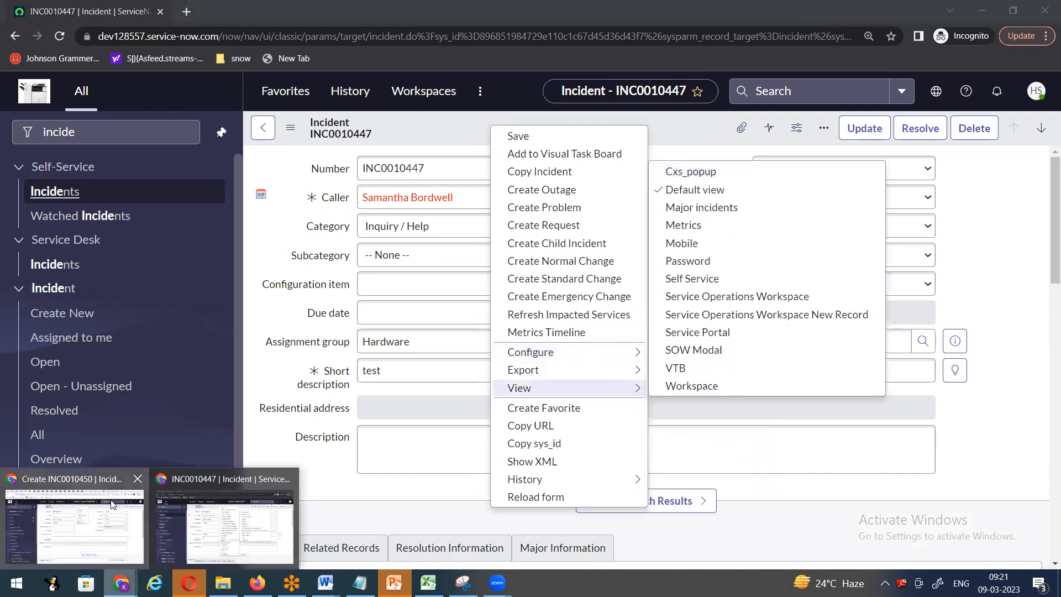
{"action": "left_click", "coordinate": [113, 513]}
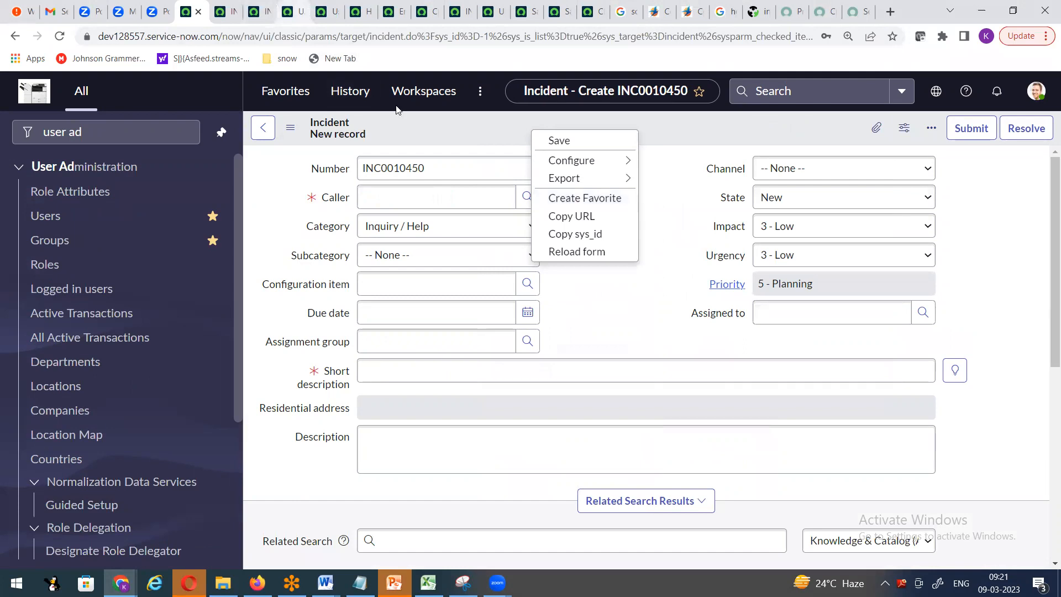
- From the Users list, open one user's record in a new browser tab
{"action": "left_click", "coordinate": [292, 11]}
{"action": "left_click", "coordinate": [326, 11]}
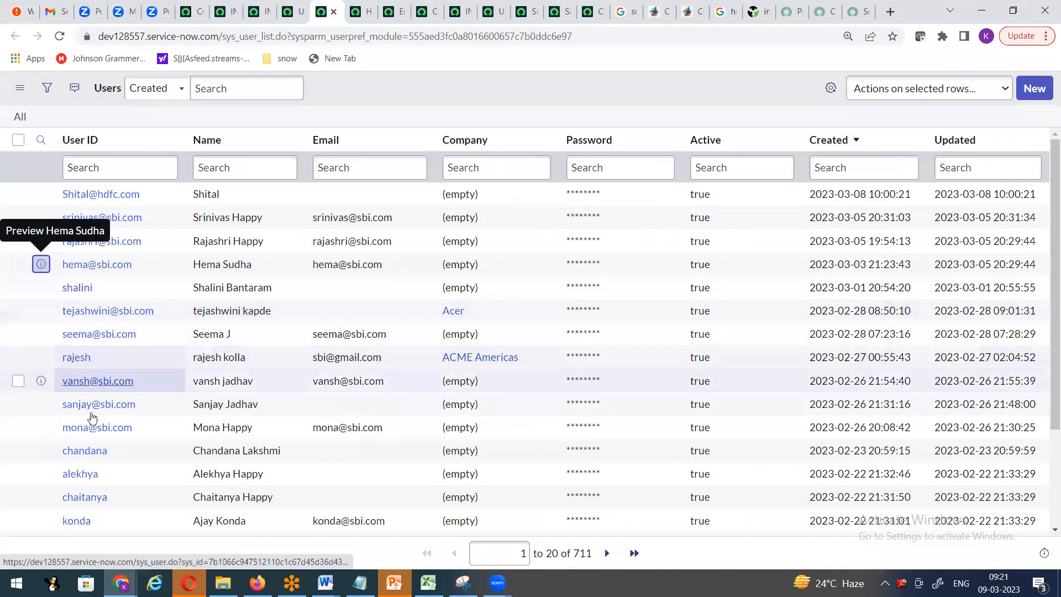
{"action": "right_click", "coordinate": [42, 473]}
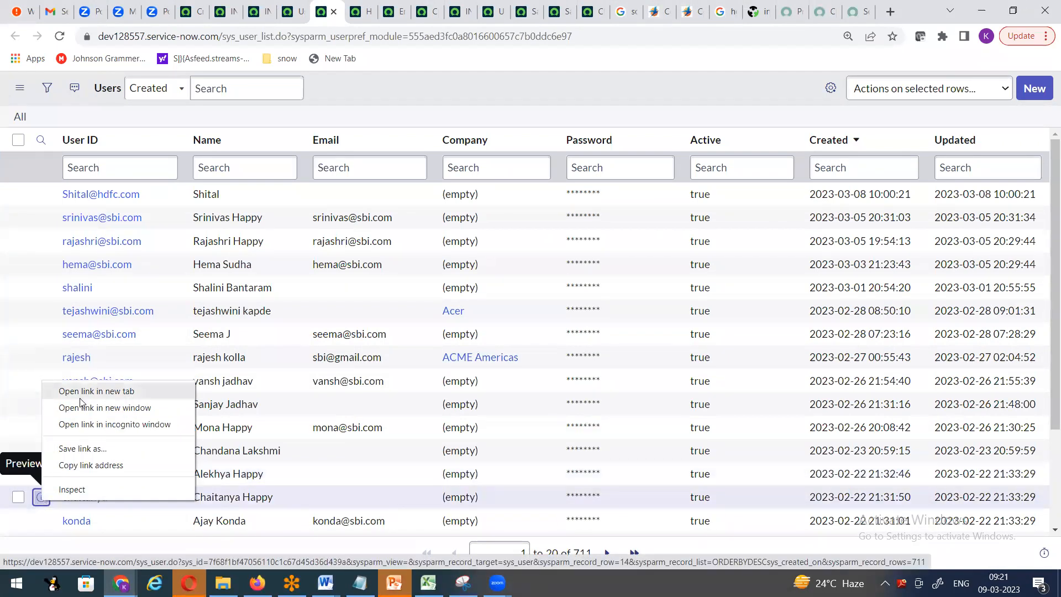
{"action": "left_click", "coordinate": [94, 362]}
- Remove admin from the user's Roles list, save, and return to the Users list
{"action": "left_click", "coordinate": [343, 12]}
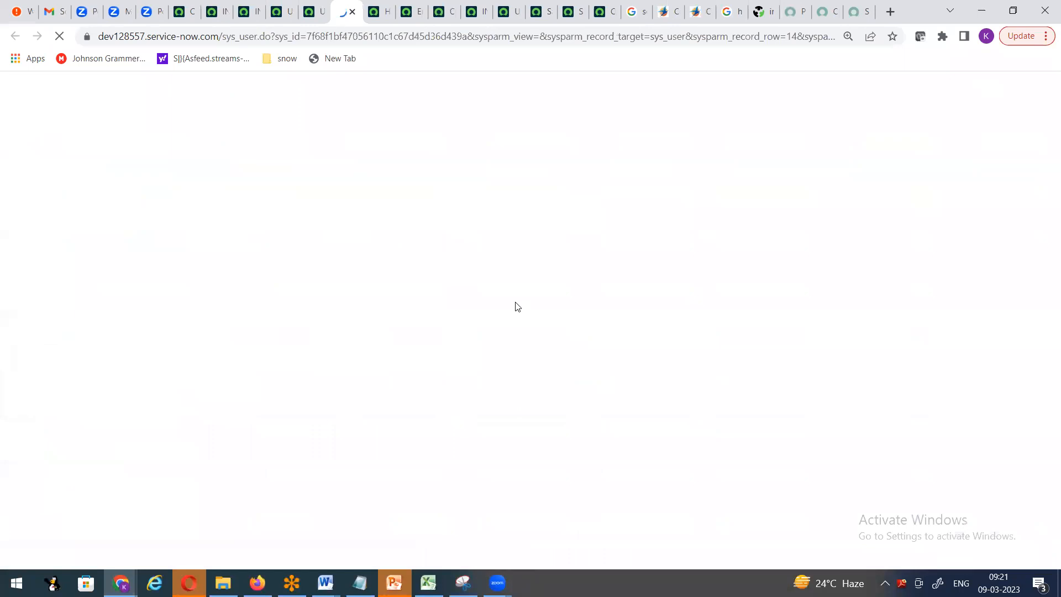
{"action": "scroll", "coordinate": [518, 307], "scroll_direction": "down", "scroll_amount": 10}
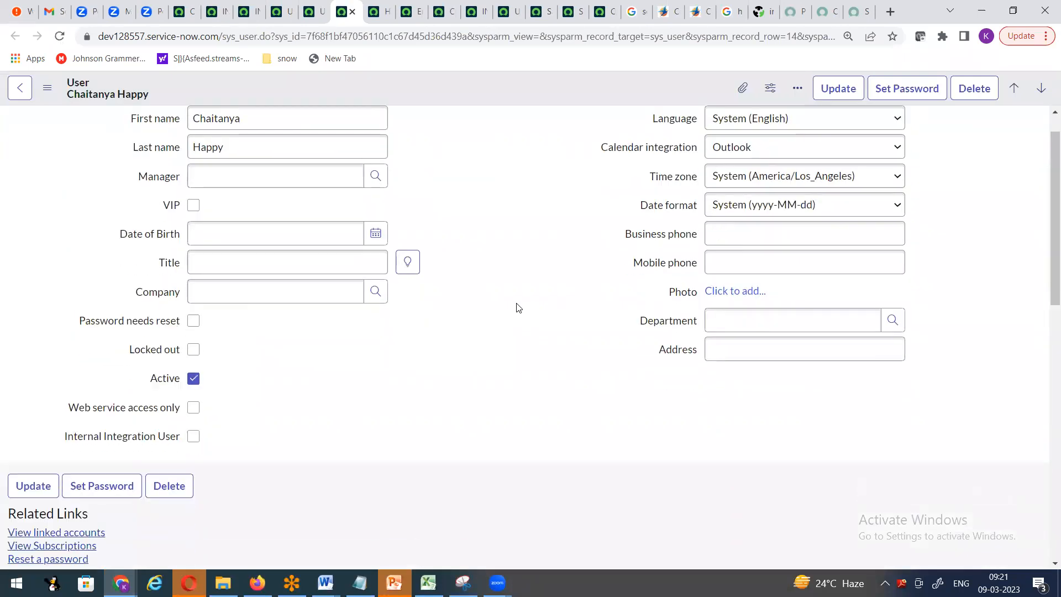
{"action": "scroll", "coordinate": [118, 305], "scroll_direction": "up", "scroll_amount": 5}
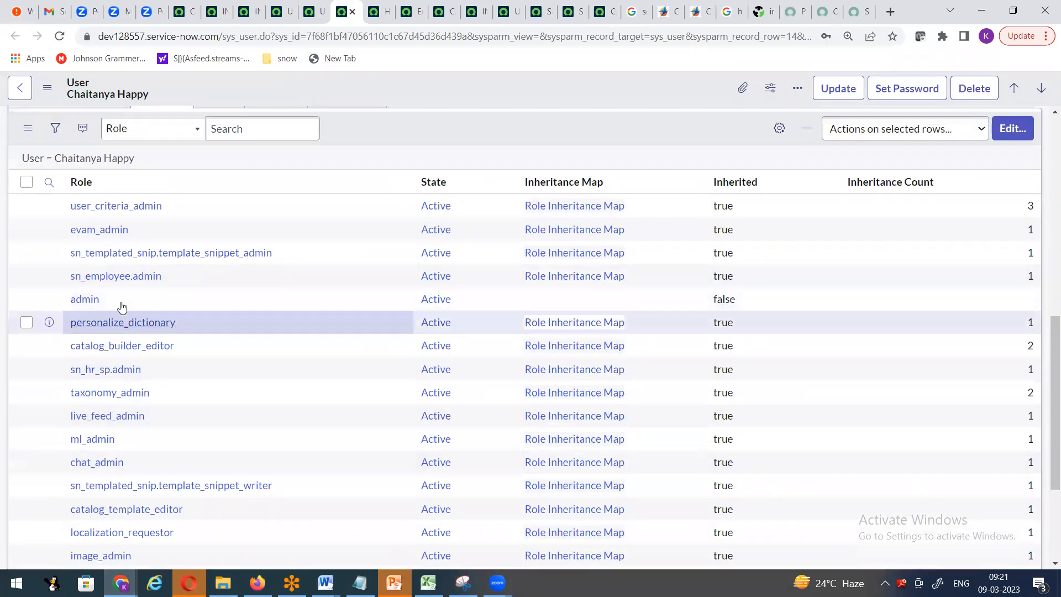
{"action": "left_click", "coordinate": [1011, 385]}
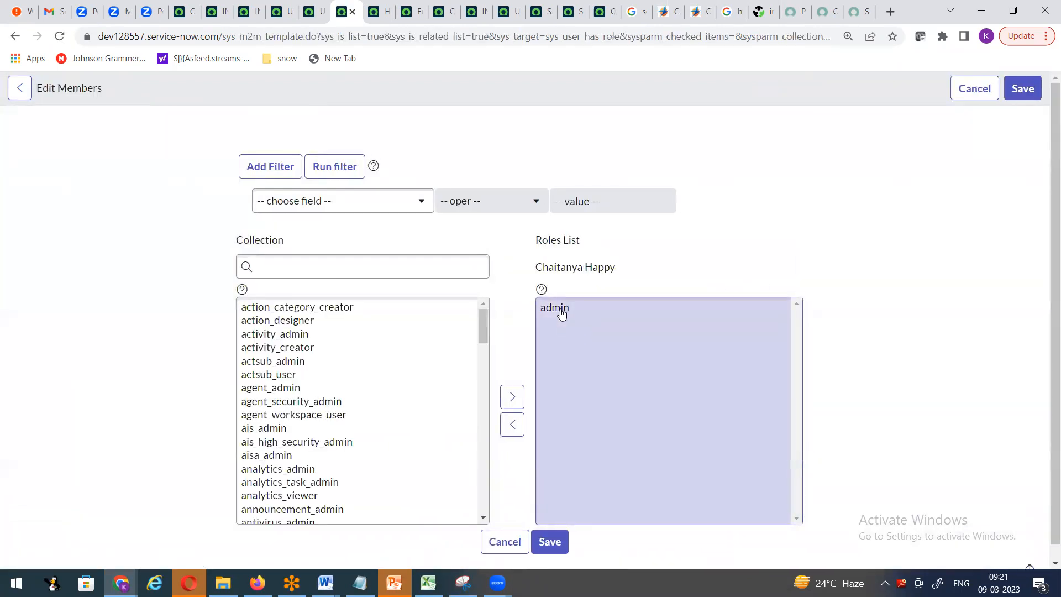
{"action": "left_click", "coordinate": [559, 309]}
{"action": "left_click", "coordinate": [514, 410]}
{"action": "left_click", "coordinate": [1022, 89]}
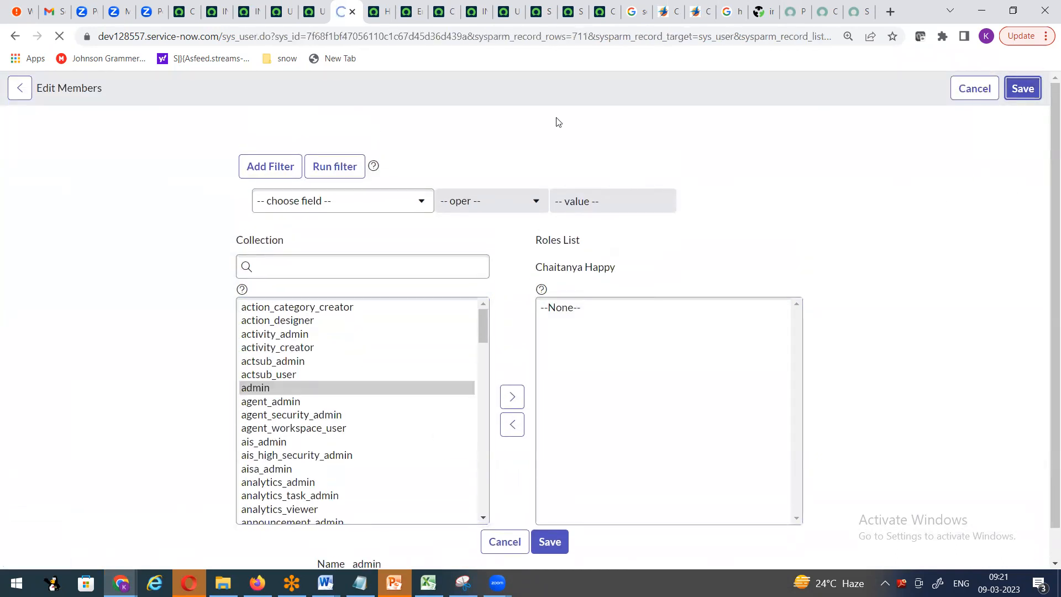
{"action": "left_click", "coordinate": [1013, 131]}
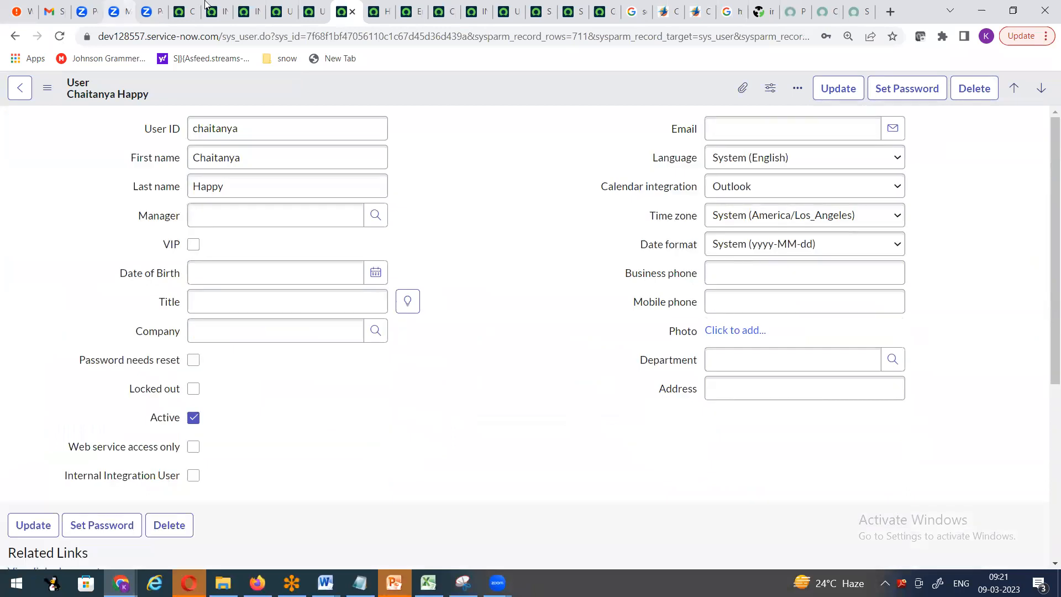
{"action": "key", "text": "ctrl+shift+Tab"}
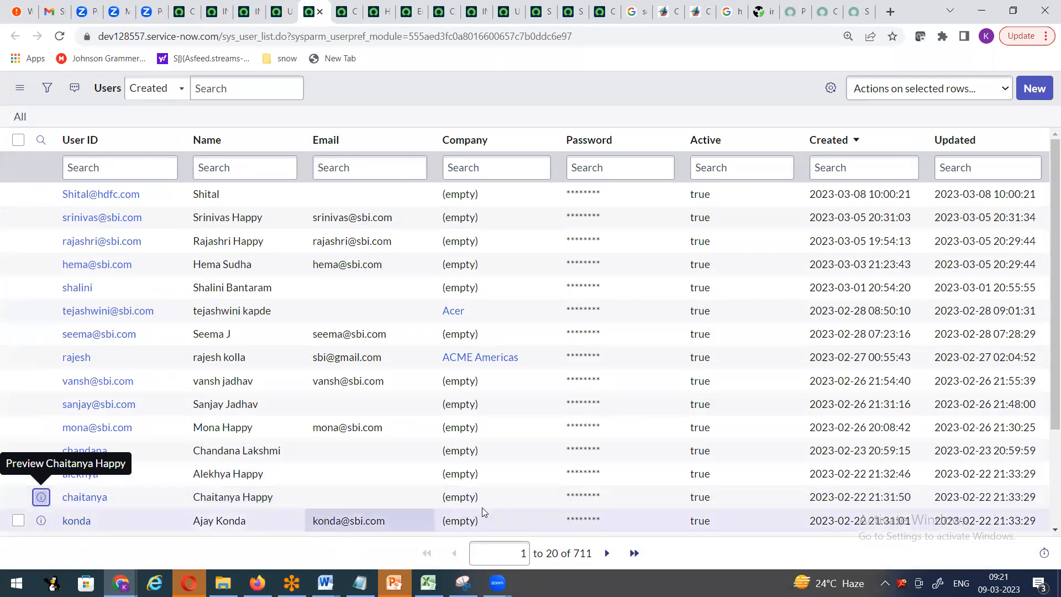
- Enter a new password for the user inline in the Users list's Password cell
{"action": "left_click", "coordinate": [612, 500]}
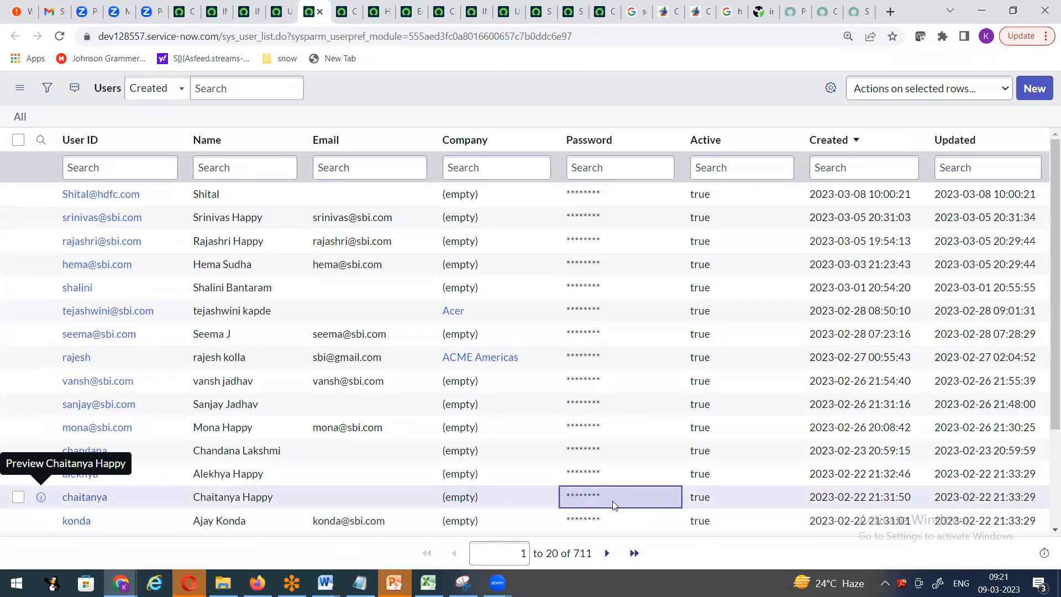
{"action": "double_click", "coordinate": [612, 501]}
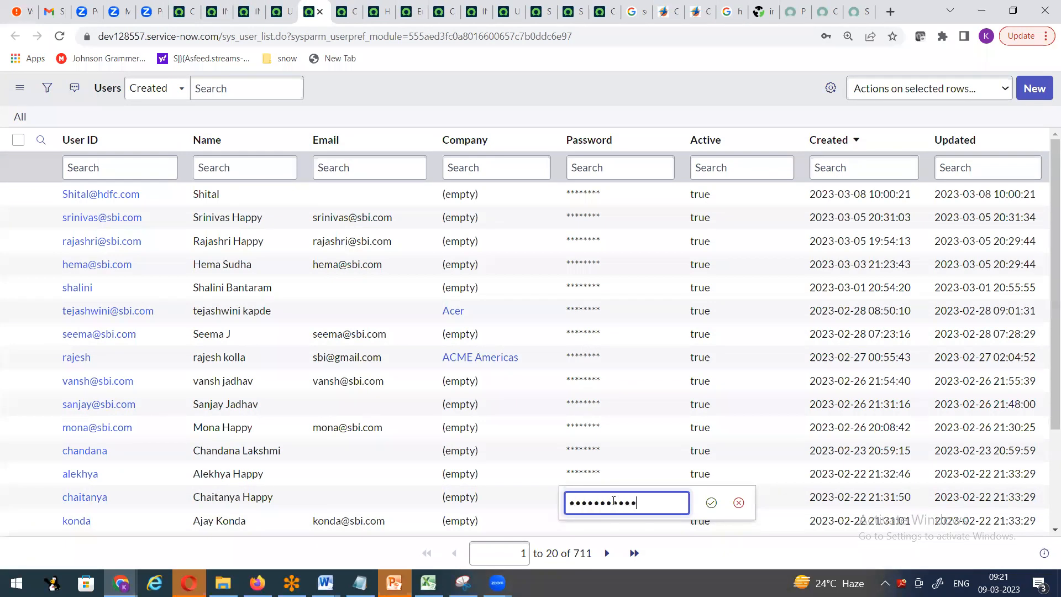
{"action": "left_click", "coordinate": [711, 503]}
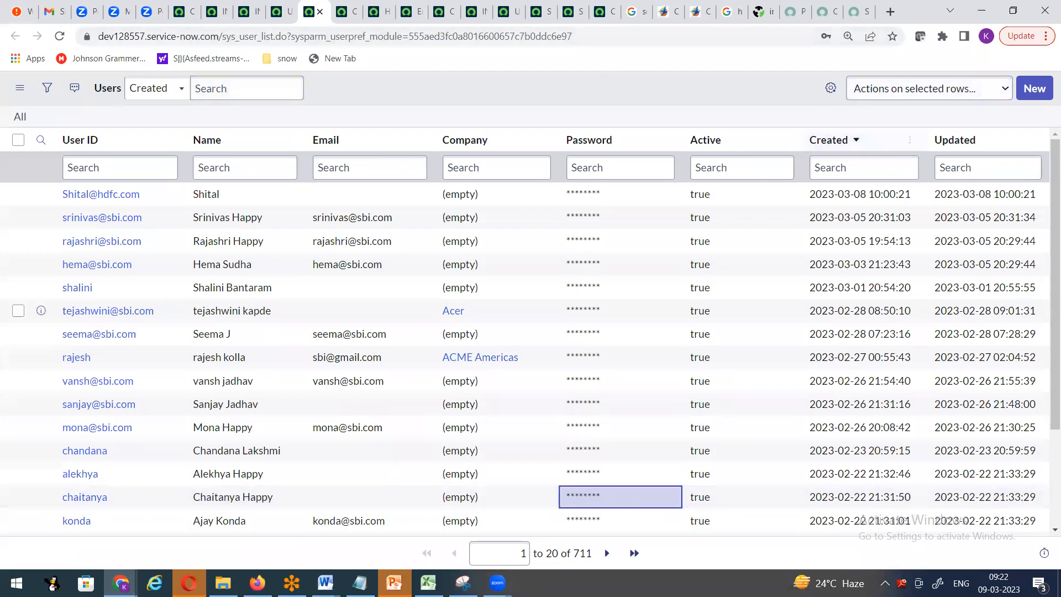
- Open an incognito window and load the ServiceNow instance from the snow bookmark
{"action": "left_click", "coordinate": [1025, 36]}
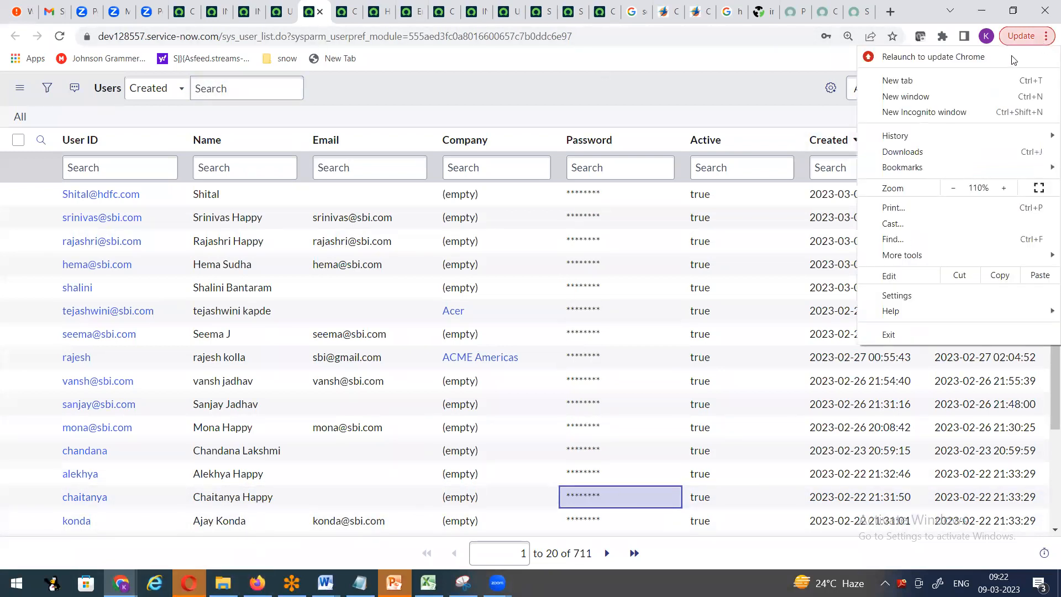
{"action": "left_click", "coordinate": [931, 116]}
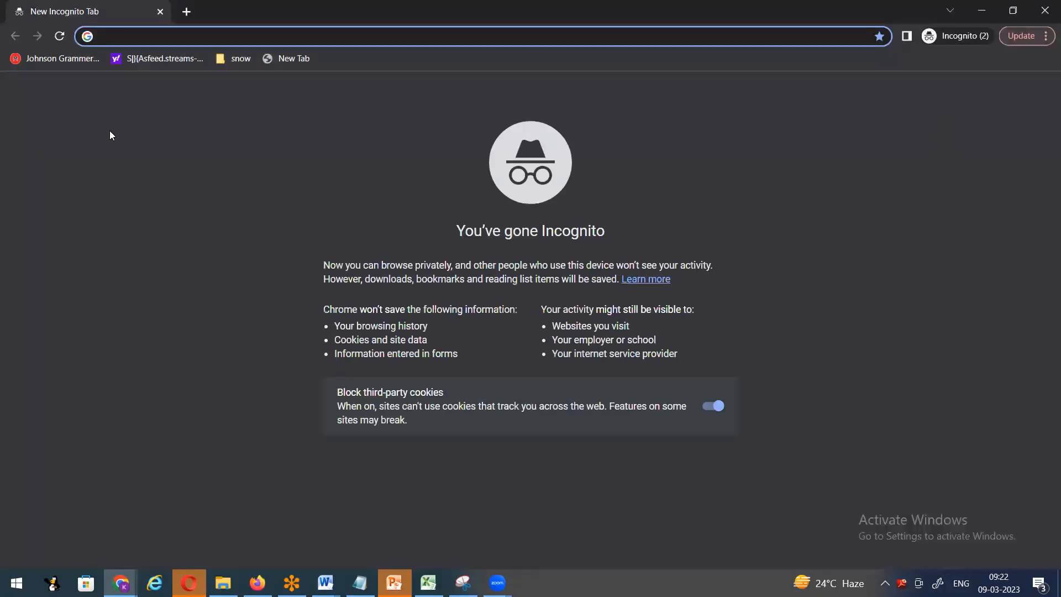
{"action": "left_click", "coordinate": [238, 60]}
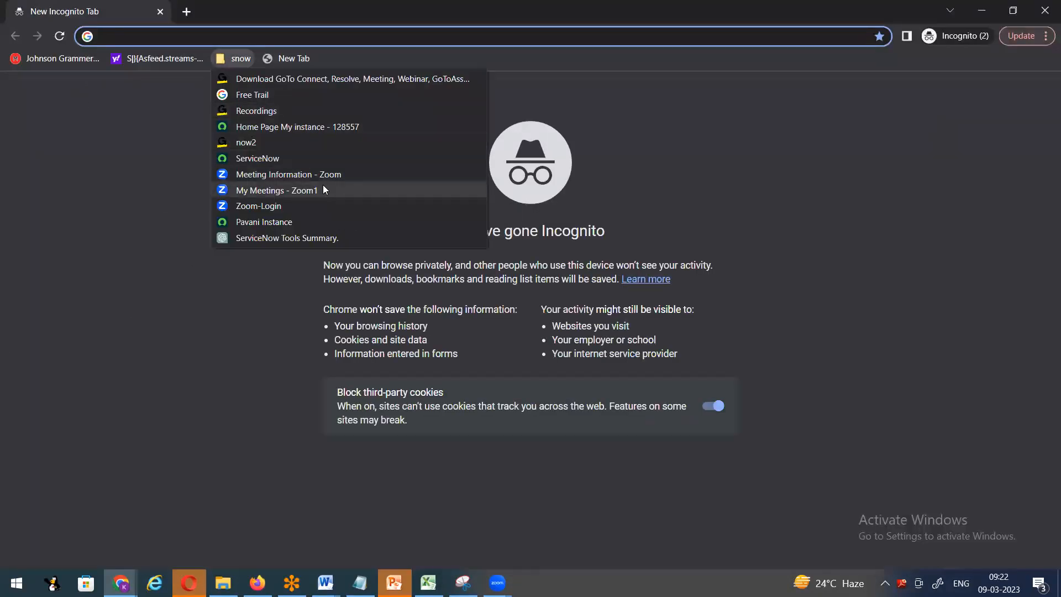
{"action": "left_click", "coordinate": [324, 185]}
{"action": "left_click", "coordinate": [238, 59]}
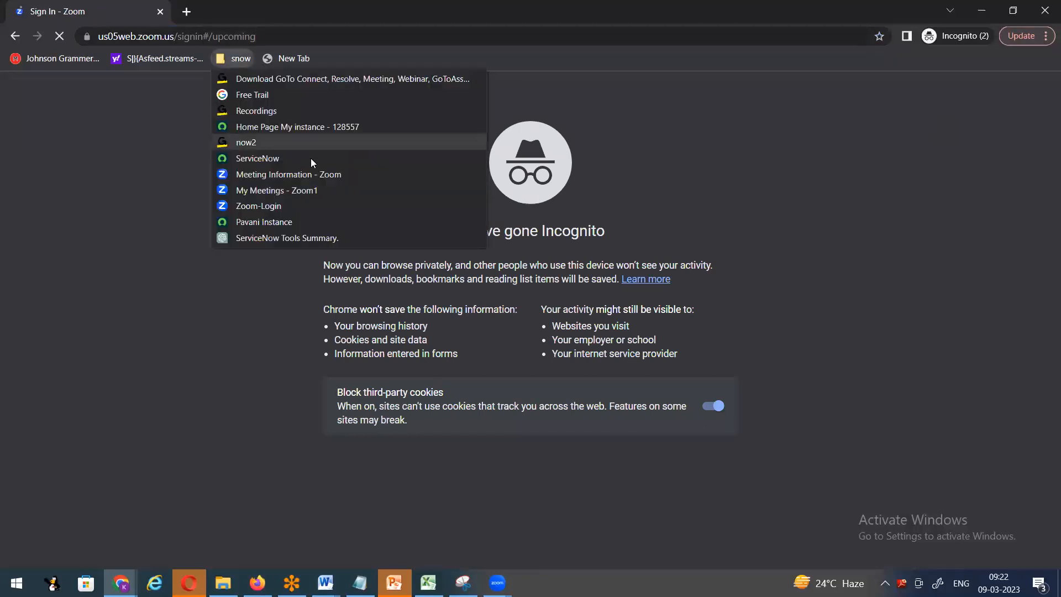
{"action": "left_click", "coordinate": [340, 132]}
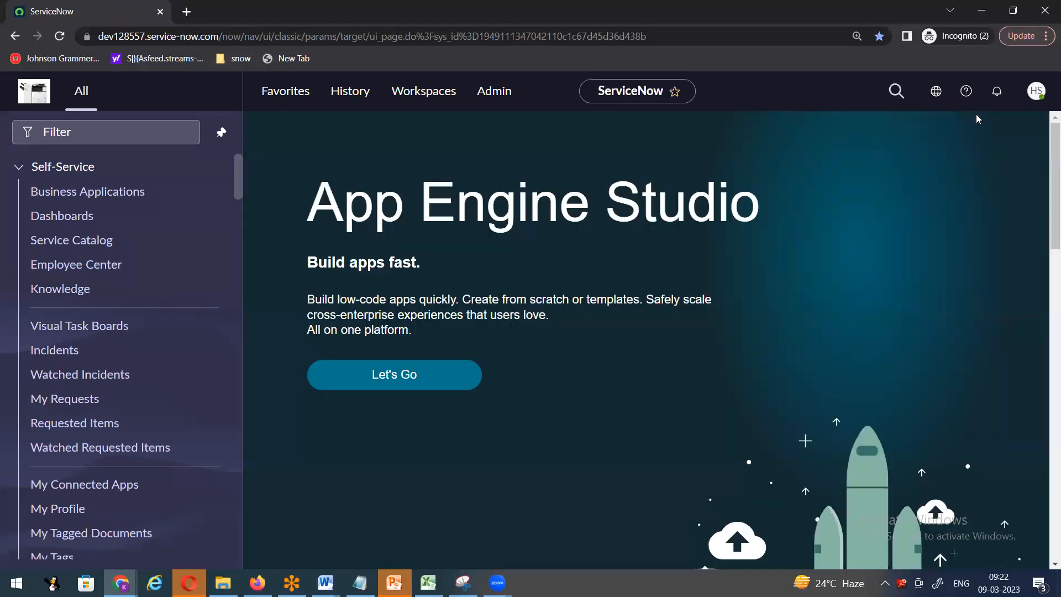
- Log out of the admin account and sign in with the test user's credentials
{"action": "left_click", "coordinate": [1041, 97]}
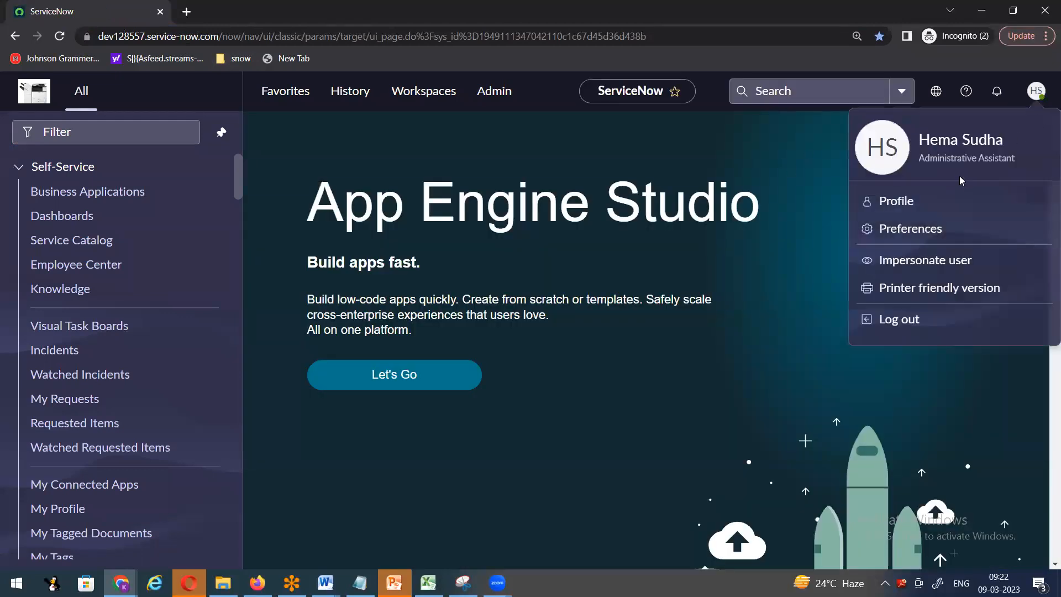
{"action": "left_click", "coordinate": [908, 316]}
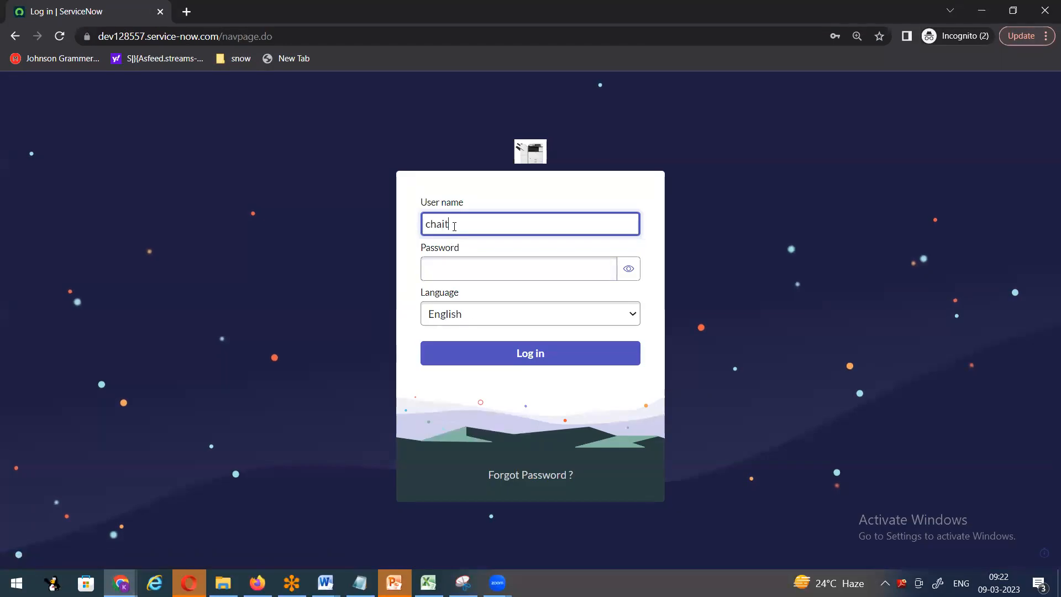
{"action": "type", "text": "ya"}
{"action": "key", "text": "Tab"}
{"action": "type", "text": "••••"}
{"action": "key", "text": "BackSpace"}
{"action": "type", "text": "••••••••"}
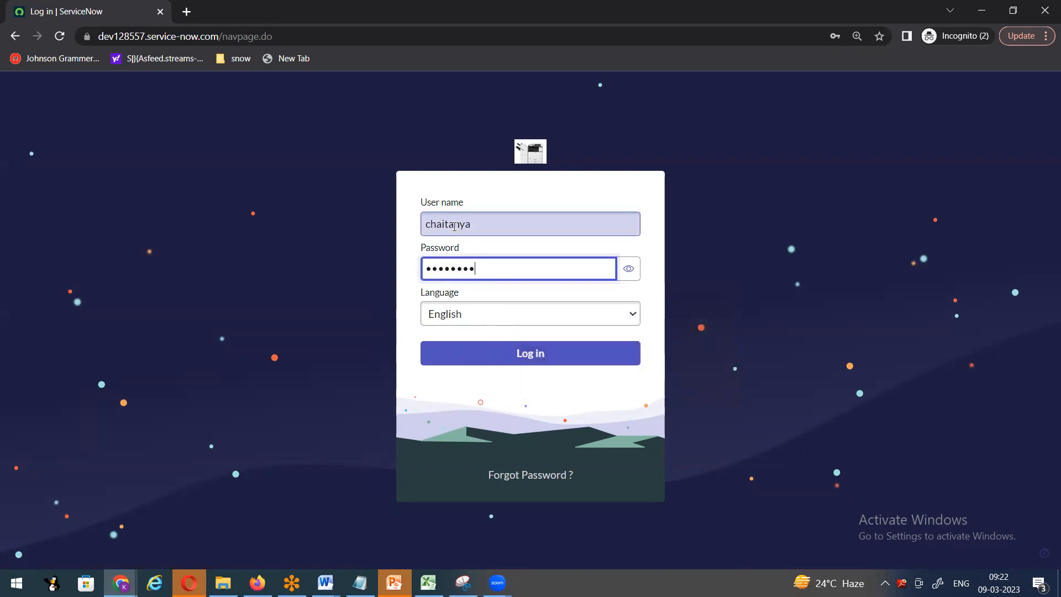
{"action": "left_click", "coordinate": [533, 351]}
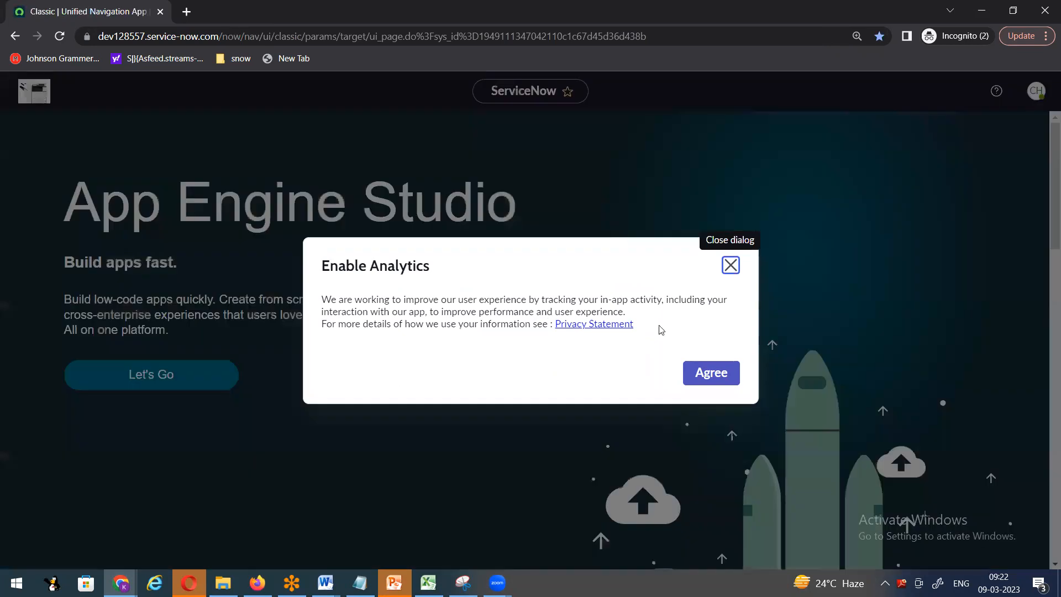
- Accept the analytics prompt, close the welcome tour, and dock the All navigation menu
{"action": "left_click", "coordinate": [712, 373]}
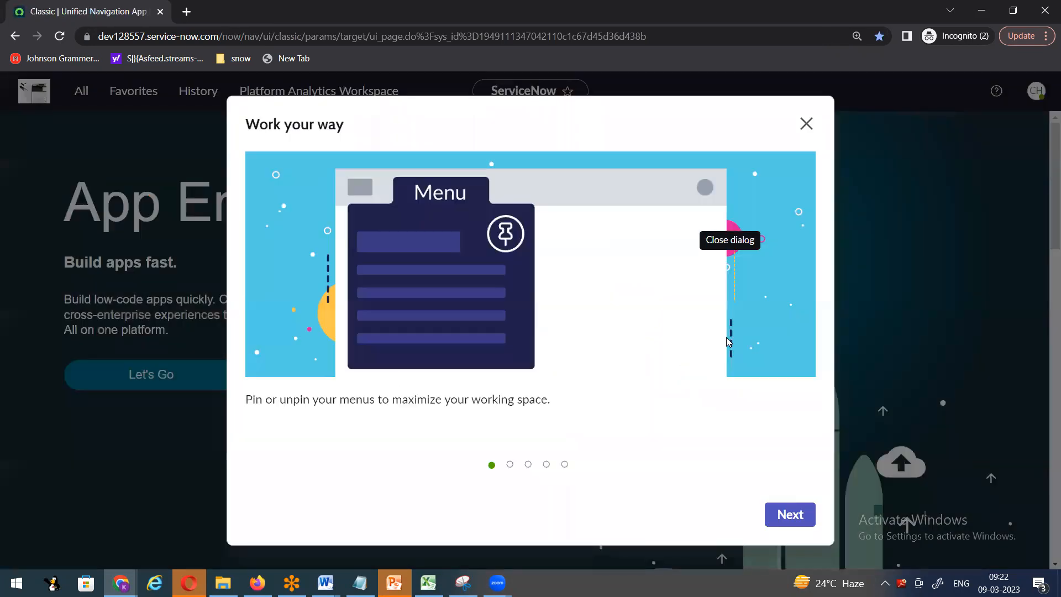
{"action": "left_click", "coordinate": [802, 127]}
{"action": "left_click", "coordinate": [81, 94]}
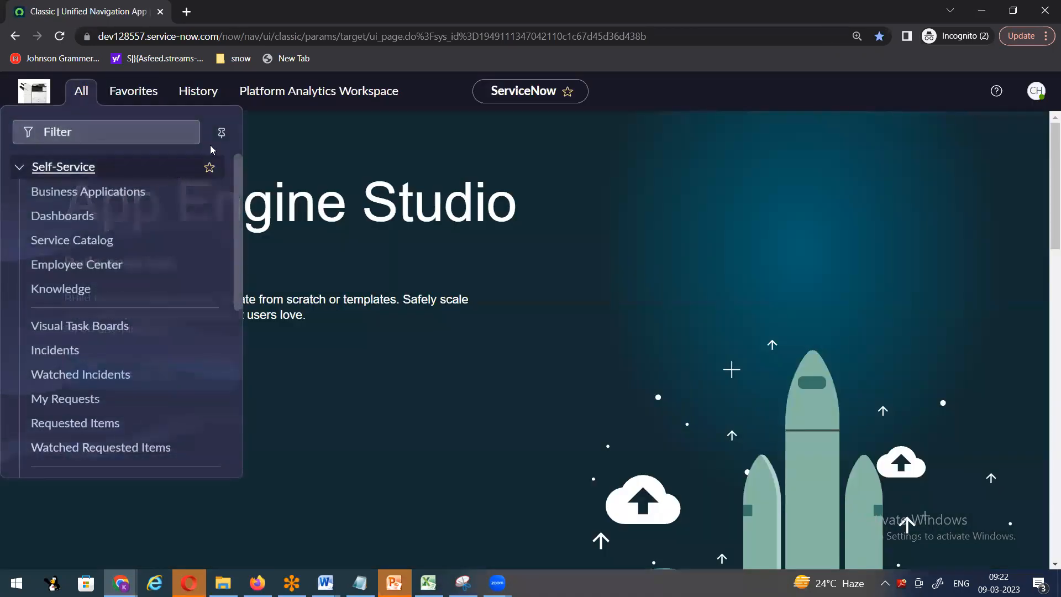
{"action": "left_click", "coordinate": [221, 133]}
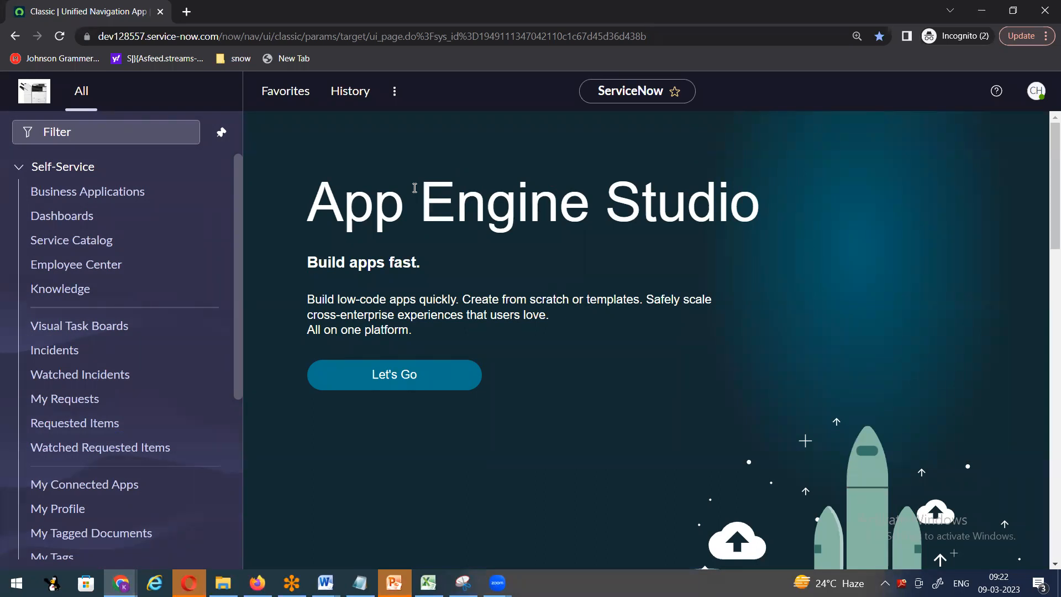
- Filter the navigator for 'incide', open Incidents, and start a new incident
{"action": "left_click", "coordinate": [64, 140]}
{"action": "type", "text": "incide"}
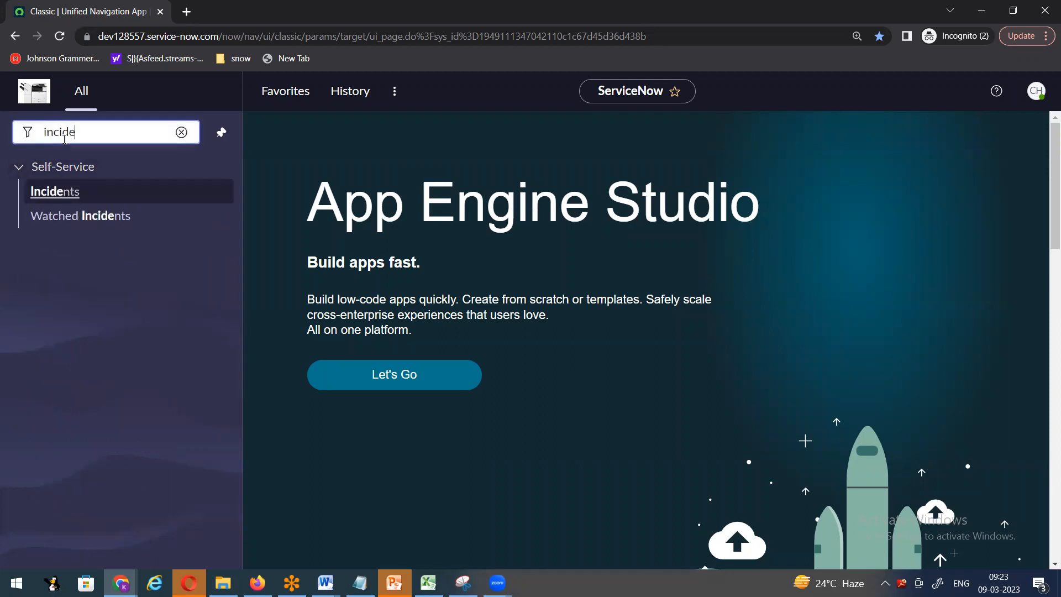
{"action": "left_click", "coordinate": [64, 191]}
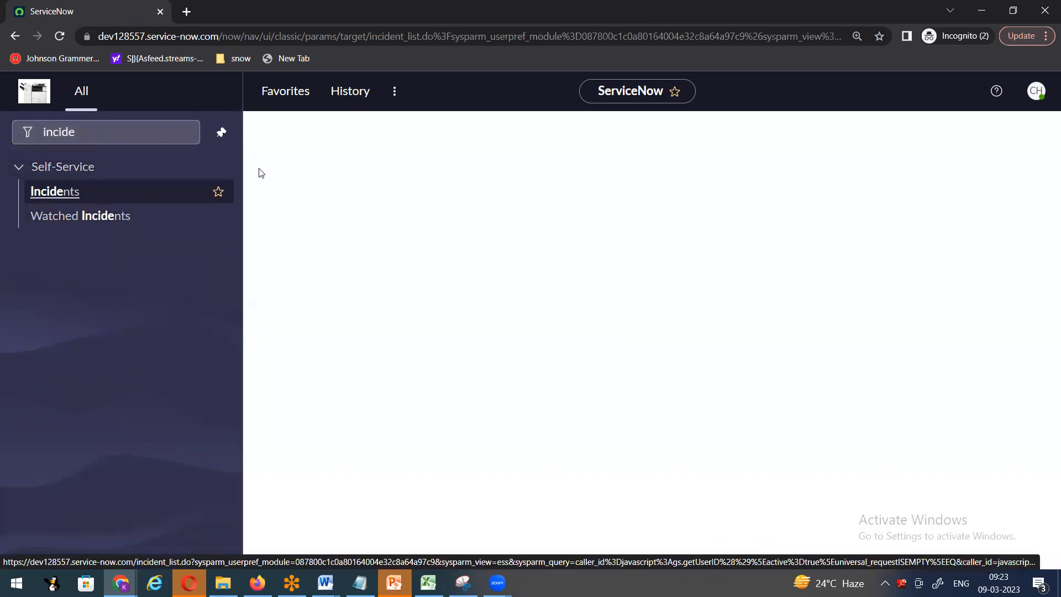
{"action": "left_click", "coordinate": [1043, 133]}
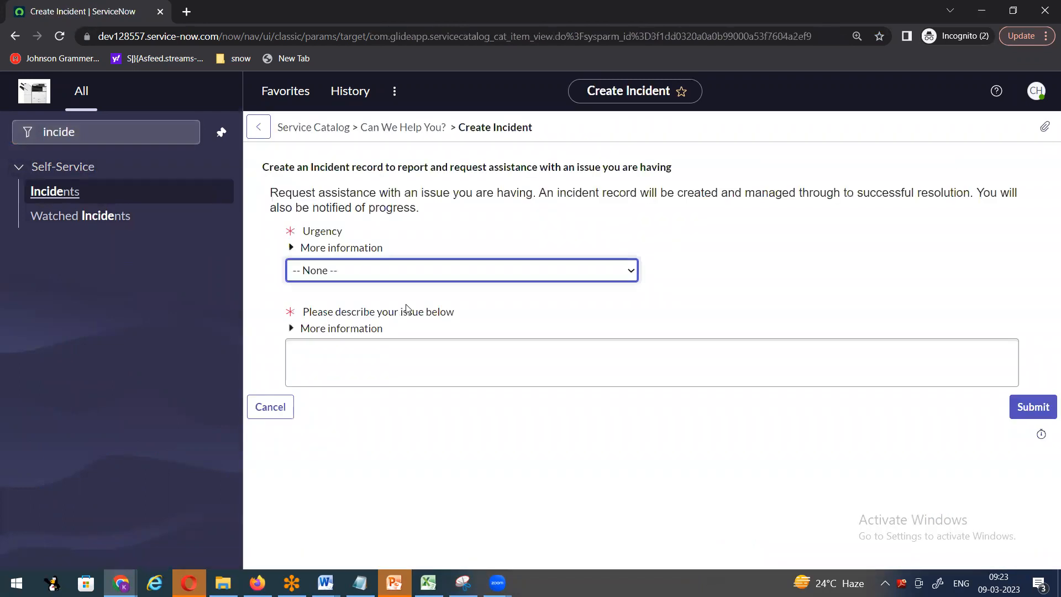
- Set Urgency to 2 - Medium, describe it as 'test', and submit INC0010451
{"action": "left_click", "coordinate": [407, 273]}
{"action": "left_click", "coordinate": [367, 312]}
{"action": "left_click", "coordinate": [337, 348]}
{"action": "type", "text": "test"}
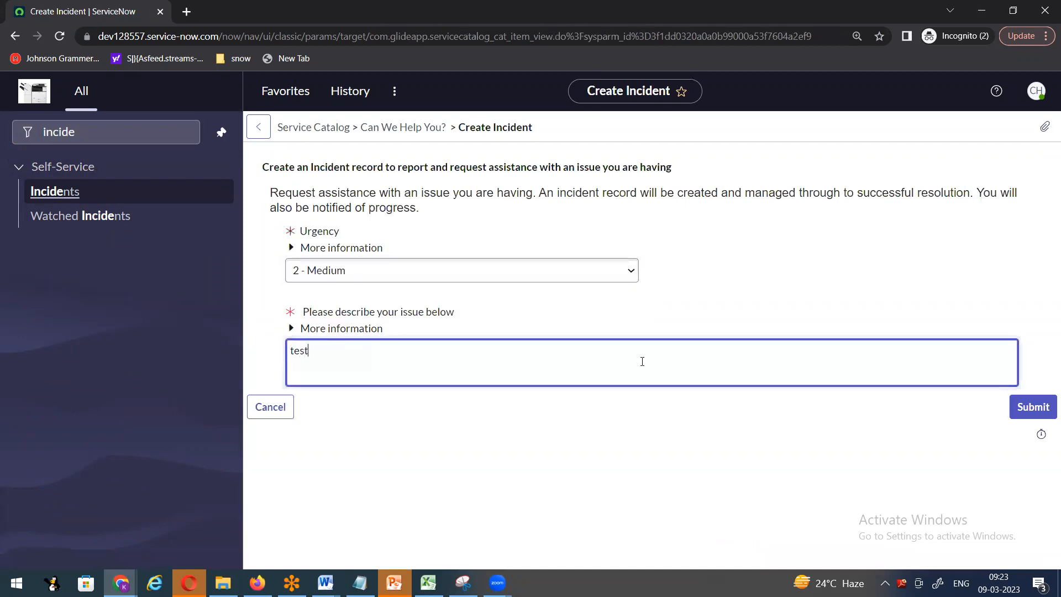
{"action": "left_click", "coordinate": [1021, 411]}
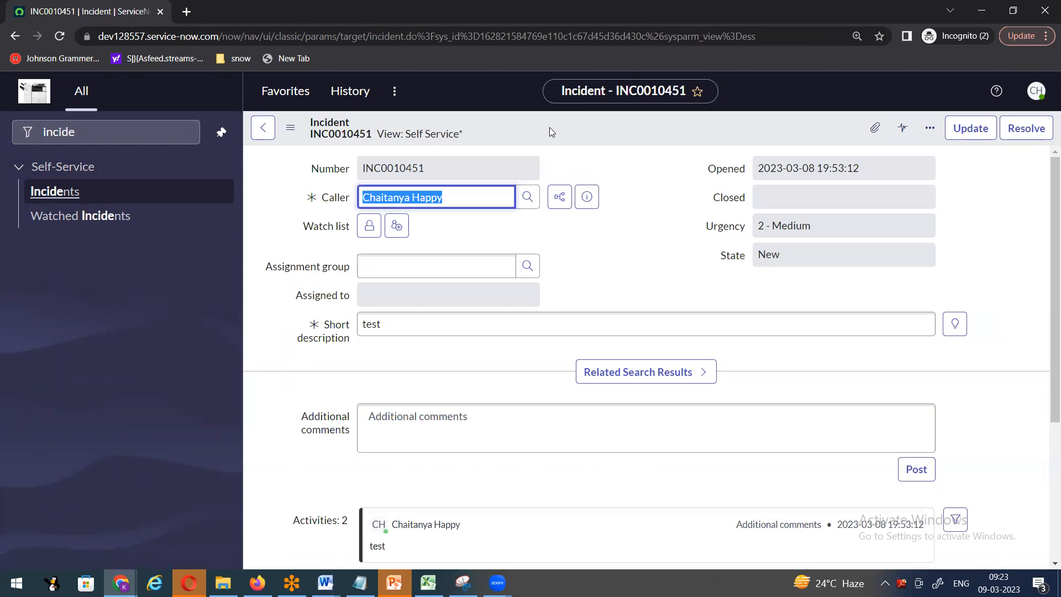
{"action": "right_click", "coordinate": [549, 127]}
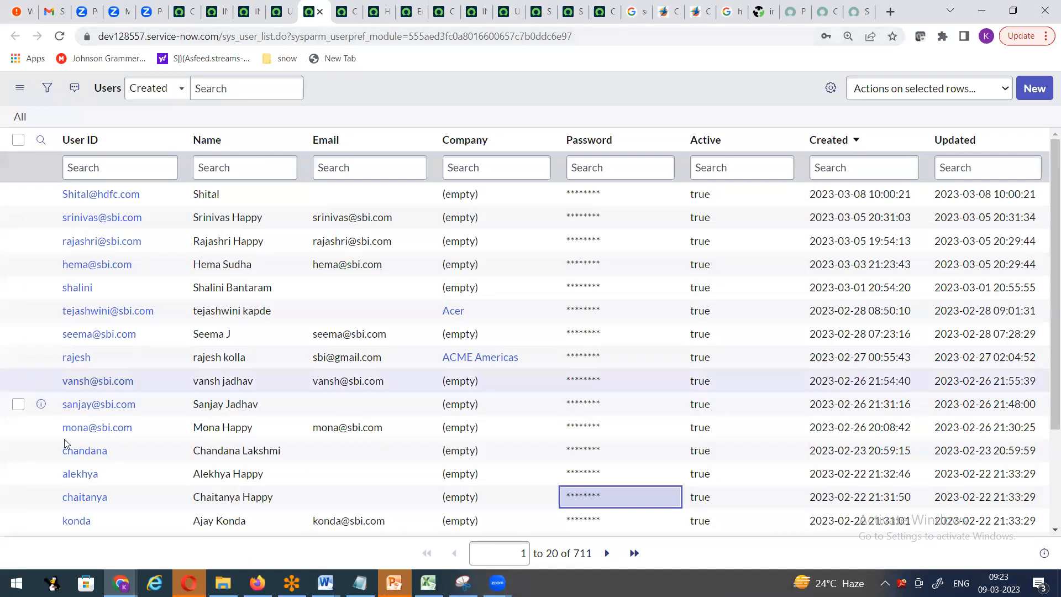
- Open another user's record in a new tab and remove its admin role
{"action": "right_click", "coordinate": [43, 473]}
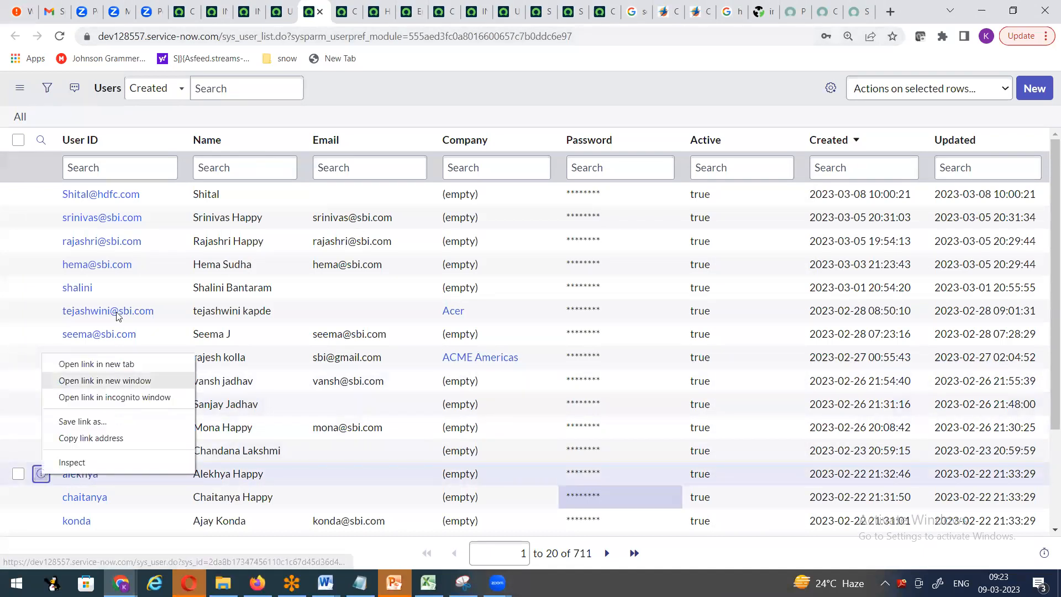
{"action": "left_click", "coordinate": [96, 363]}
{"action": "left_click", "coordinate": [356, 20]}
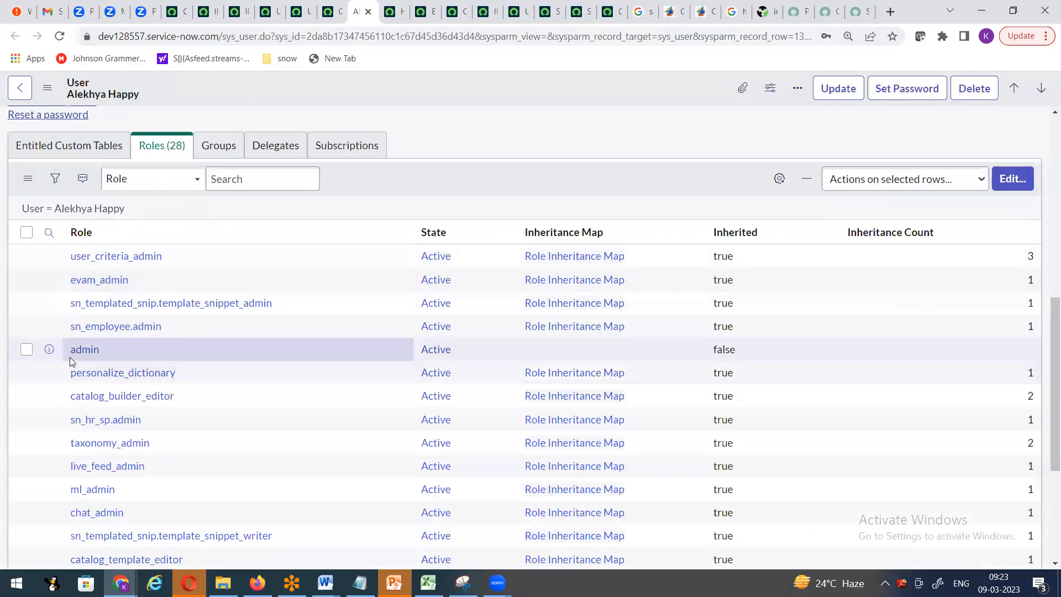
{"action": "left_click", "coordinate": [1012, 178]}
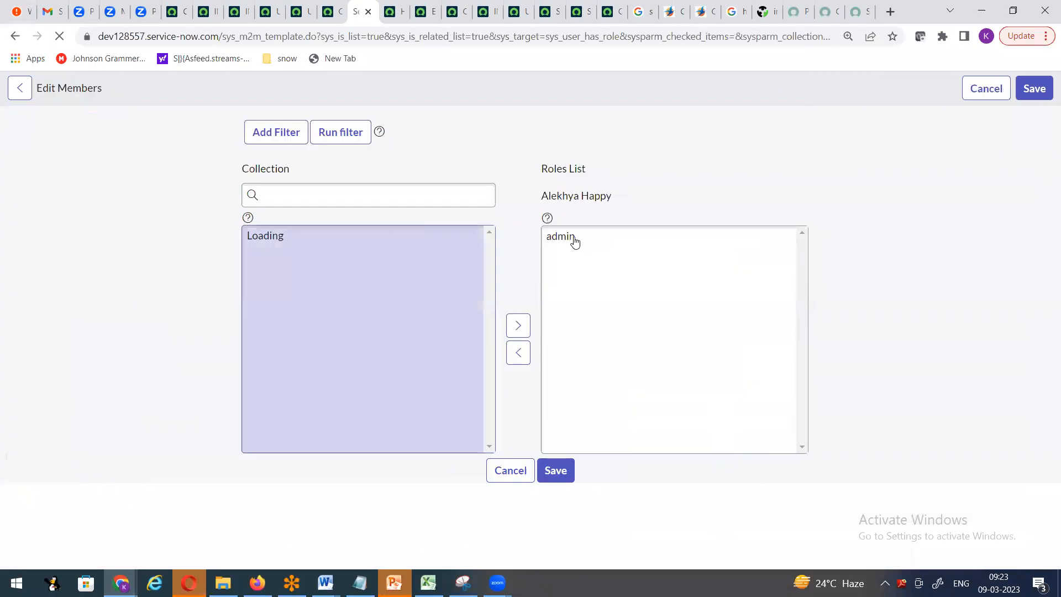
{"action": "left_click", "coordinate": [556, 305]}
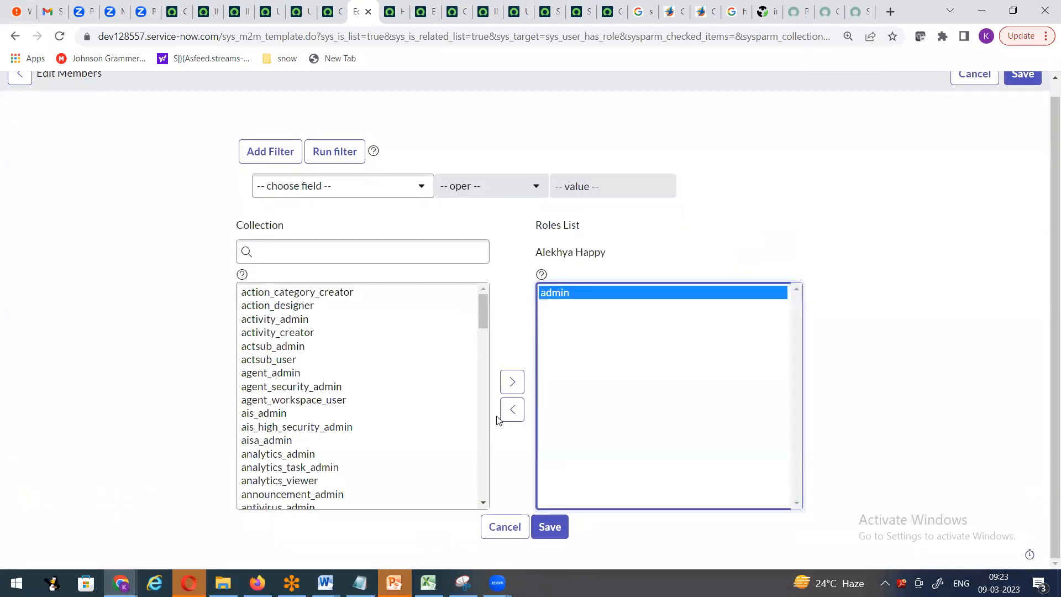
{"action": "left_click", "coordinate": [511, 407]}
- Add the itil role, save the membership, update the user record, and return to Users
{"action": "left_click", "coordinate": [318, 231]}
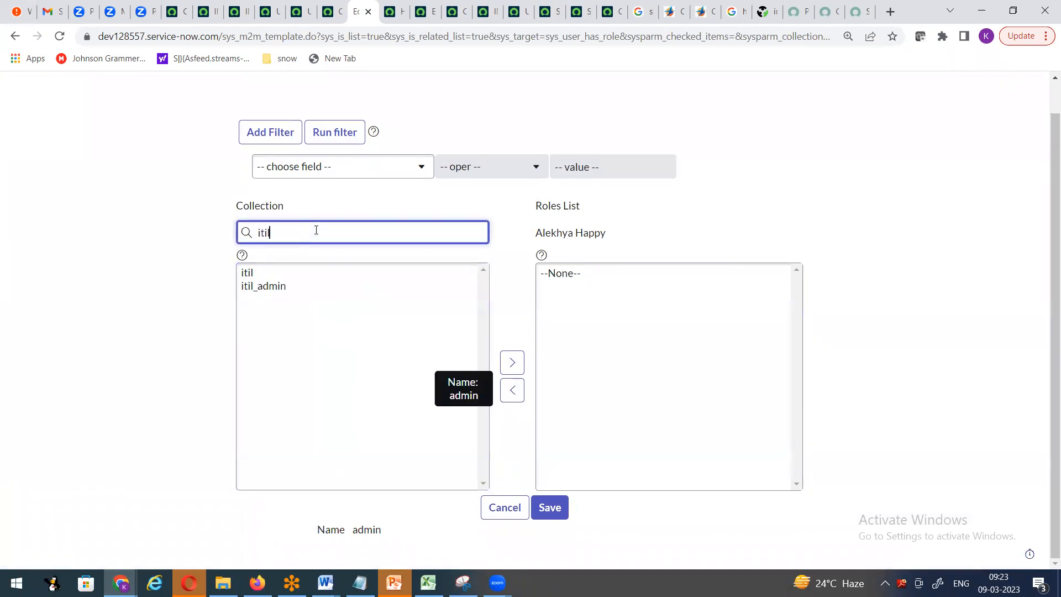
{"action": "left_click", "coordinate": [267, 272]}
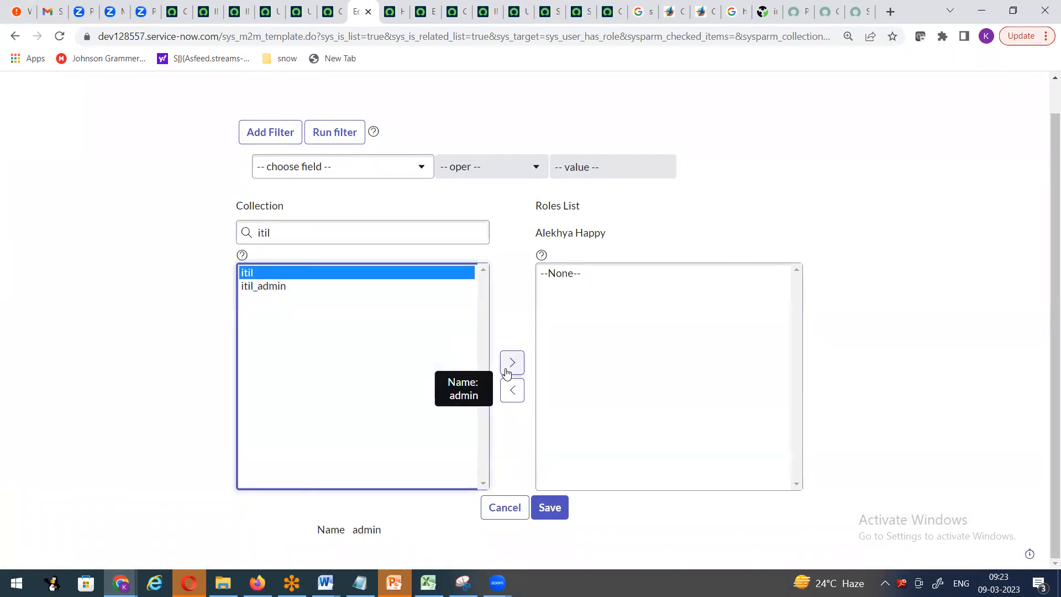
{"action": "left_click", "coordinate": [512, 363]}
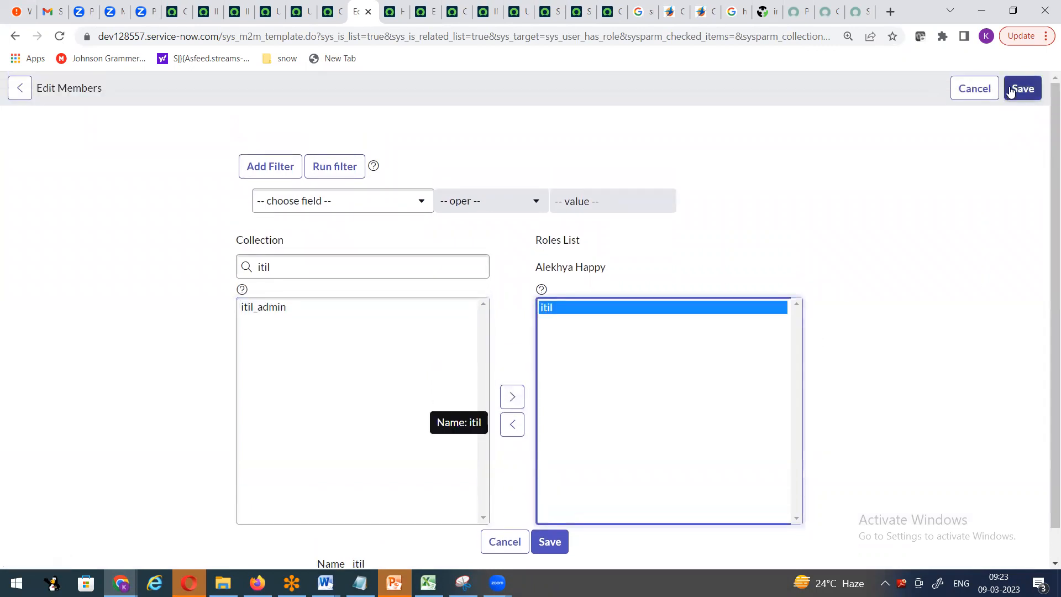
{"action": "left_click", "coordinate": [1009, 91]}
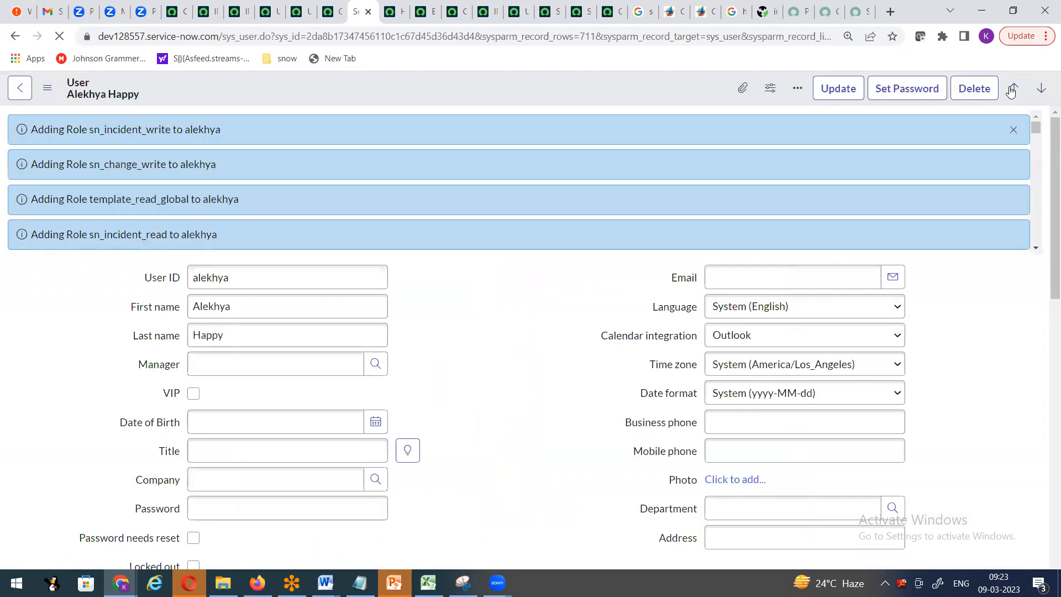
{"action": "left_click", "coordinate": [1011, 132]}
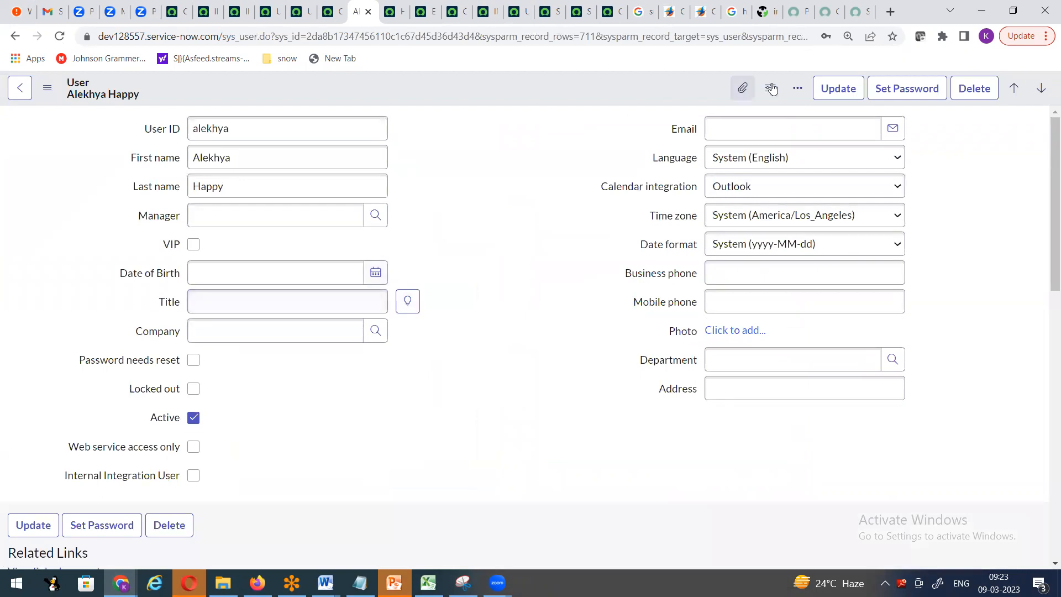
{"action": "left_click", "coordinate": [838, 88]}
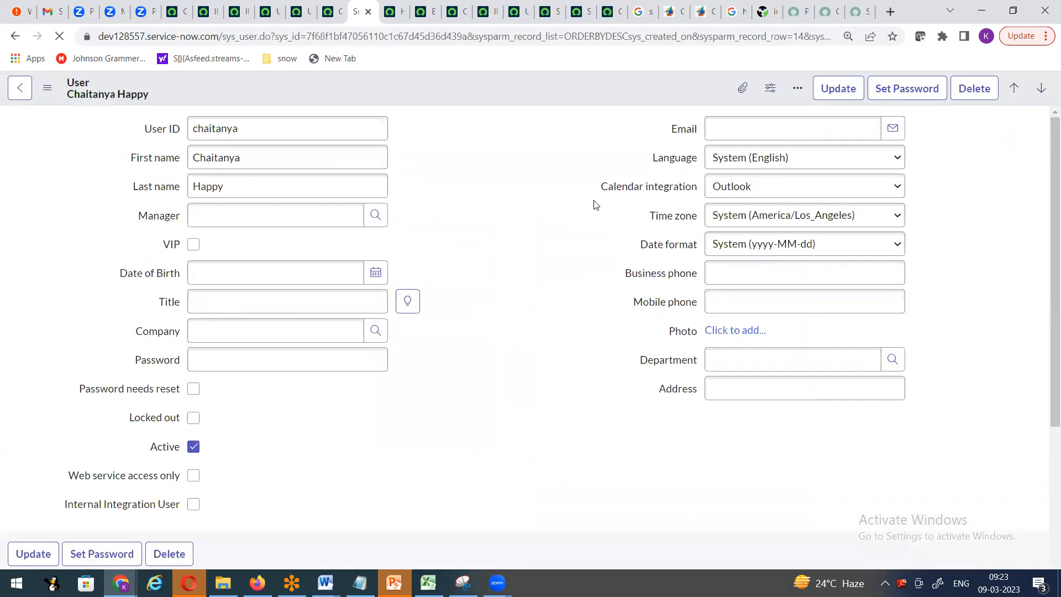
{"action": "left_click", "coordinate": [335, 18]}
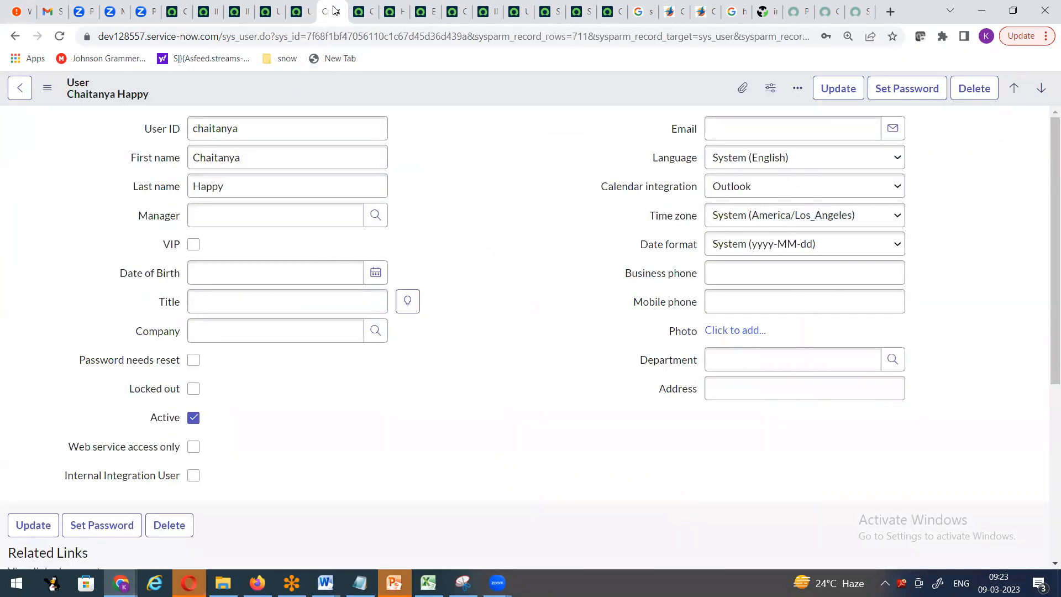
{"action": "left_click", "coordinate": [302, 18]}
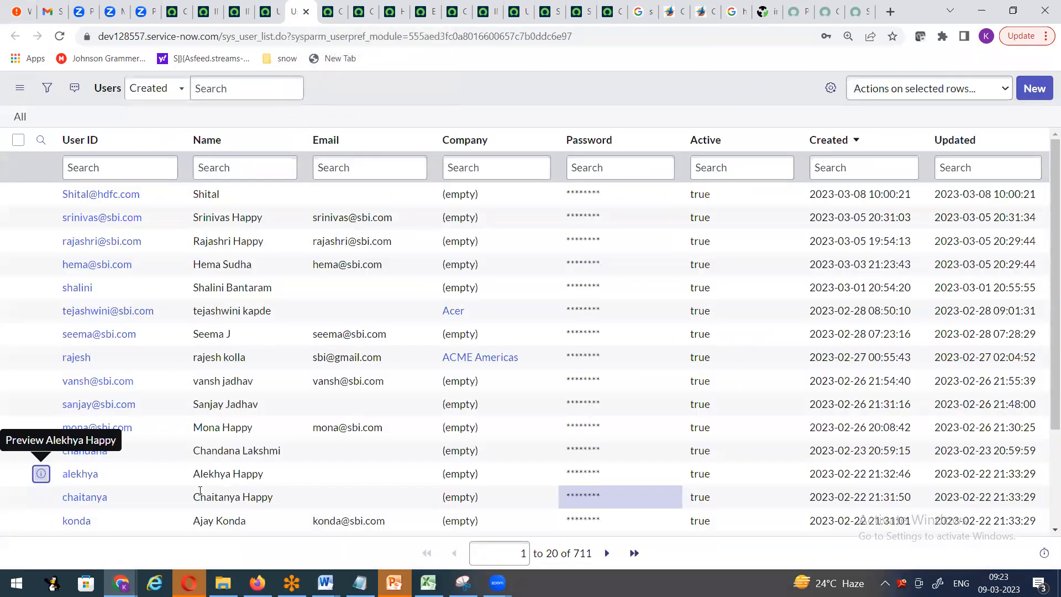
- Type a new password into the user's Password cell in the Users list and confirm it
{"action": "double_click", "coordinate": [618, 474]}
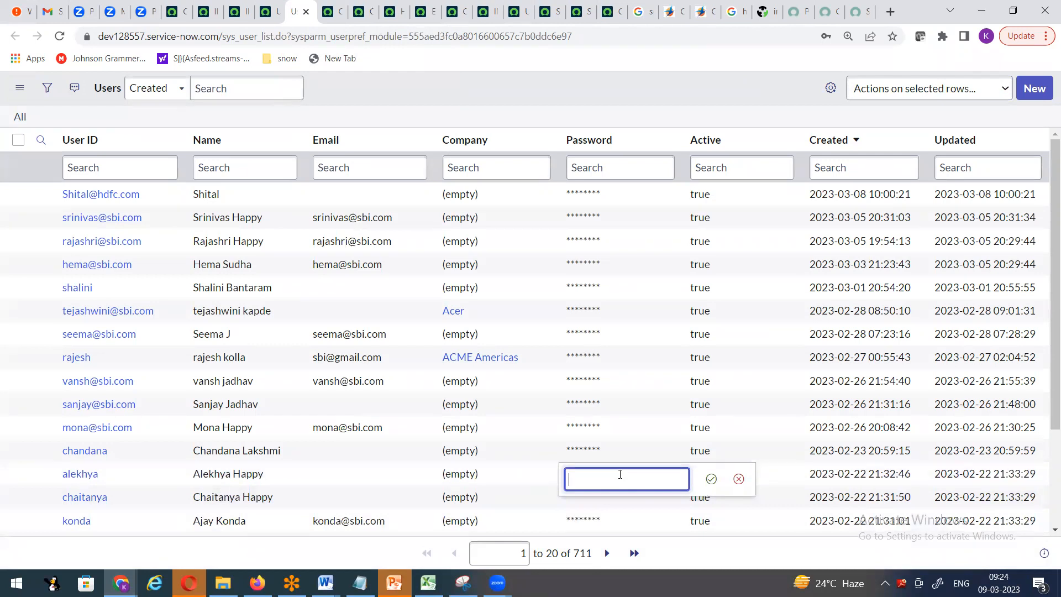
{"action": "type", "text": "•••••••"}
{"action": "left_click", "coordinate": [711, 478]}
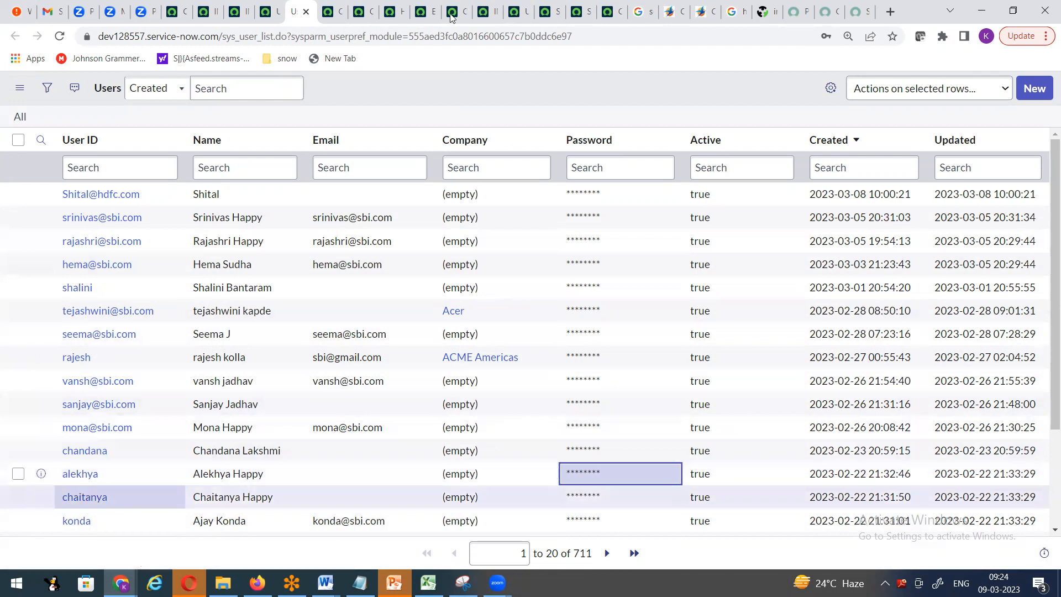
{"action": "left_click", "coordinate": [120, 583]}
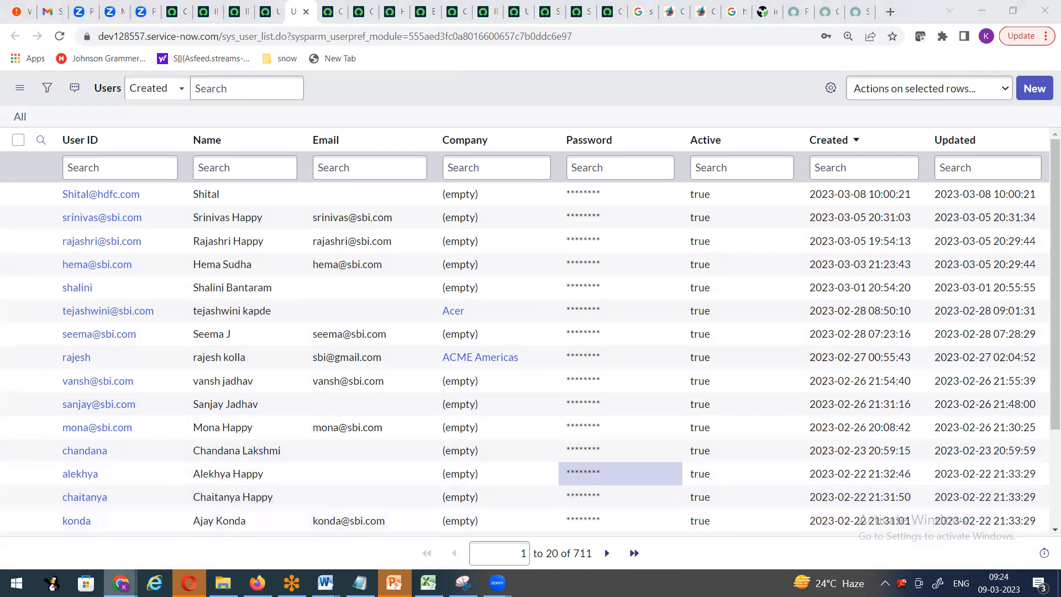
- In the incident window, log out and log back in with the test user's name and new password
{"action": "left_click", "coordinate": [357, 517]}
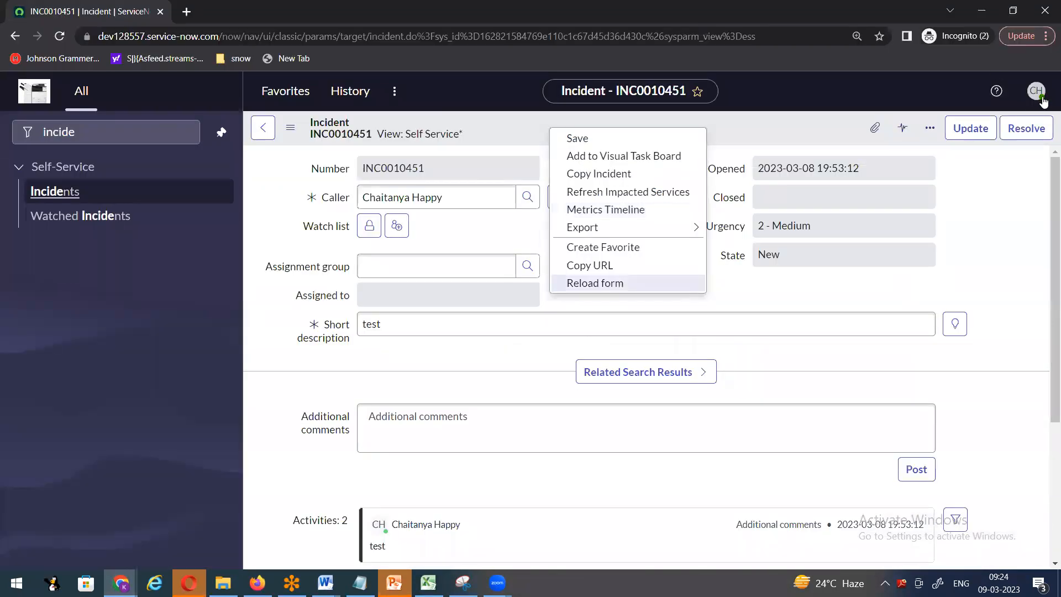
{"action": "left_click", "coordinate": [1035, 90]}
{"action": "left_click", "coordinate": [899, 286]}
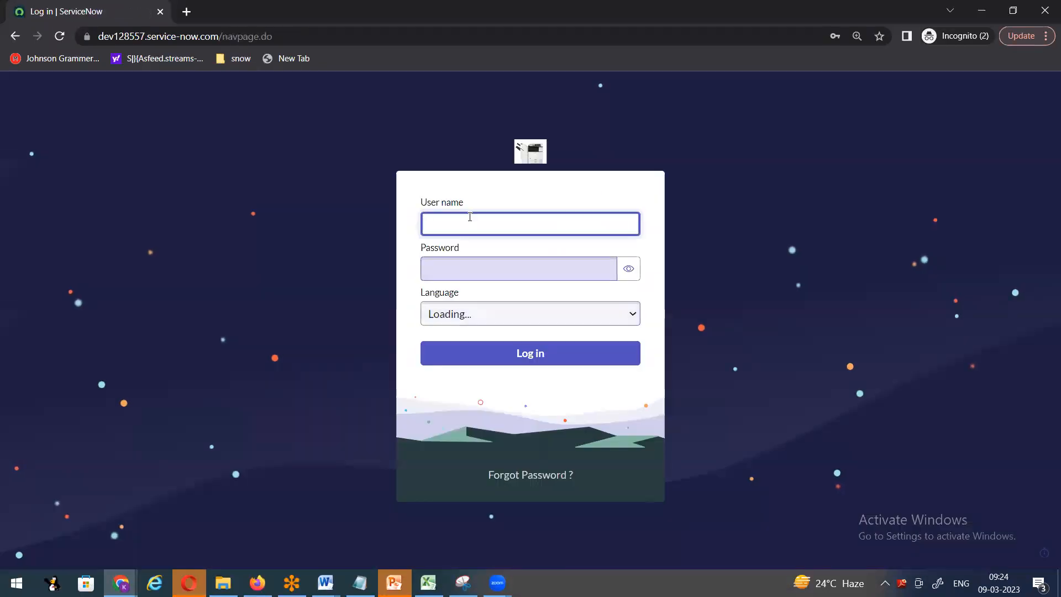
{"action": "left_click", "coordinate": [469, 216]}
{"action": "type", "text": "alekhya"}
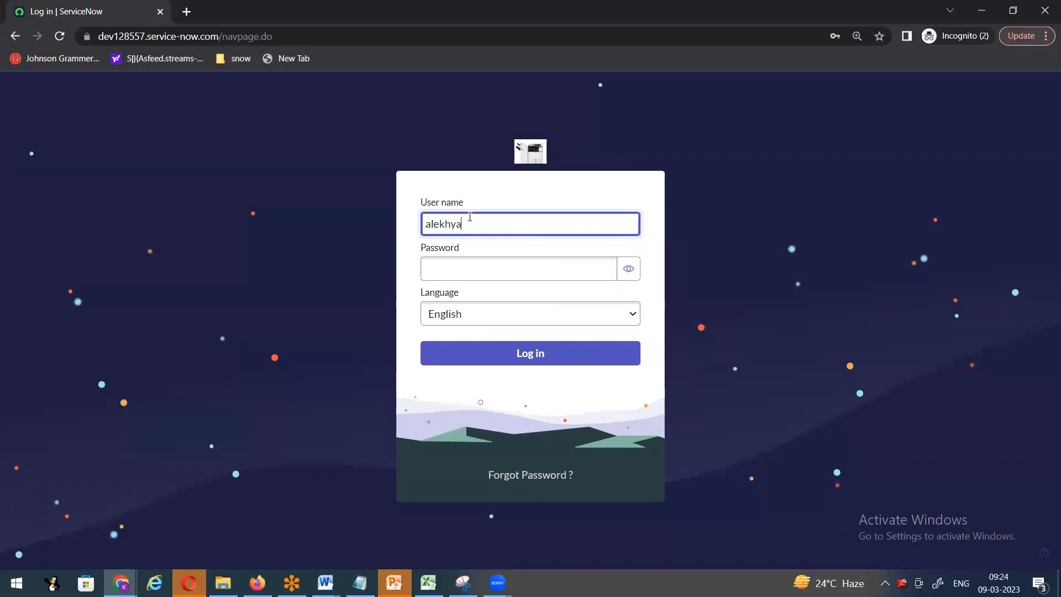
{"action": "key", "text": "Tab"}
{"action": "type", "text": "•"}
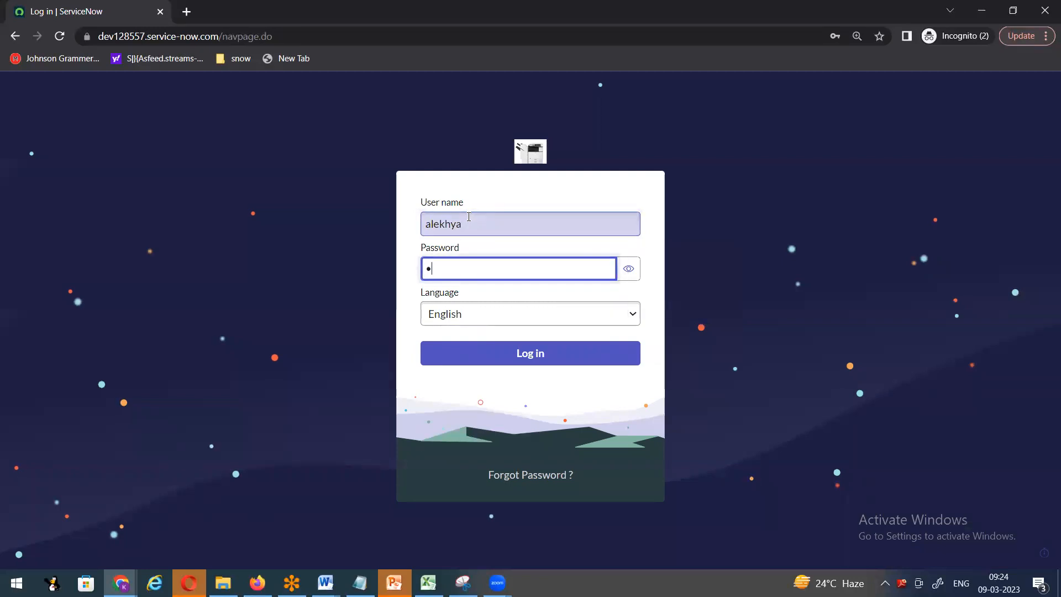
{"action": "type", "text": "••••••••••"}
{"action": "left_click", "coordinate": [531, 354]}
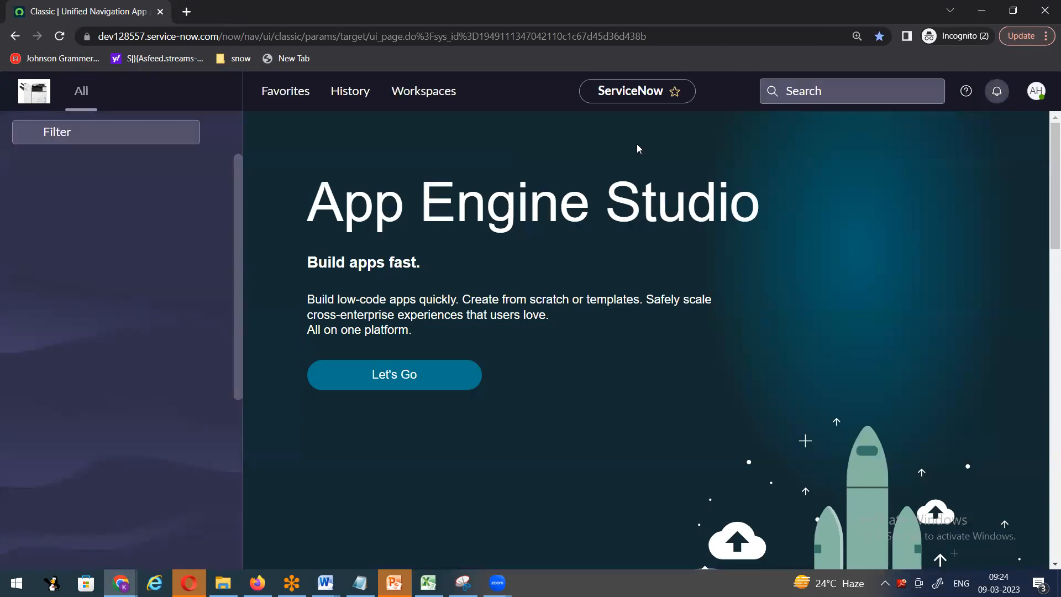
- Filter the navigator for 'incide' and create new incident INC0010452
{"action": "left_click", "coordinate": [156, 133]}
{"action": "type", "text": "incd"}
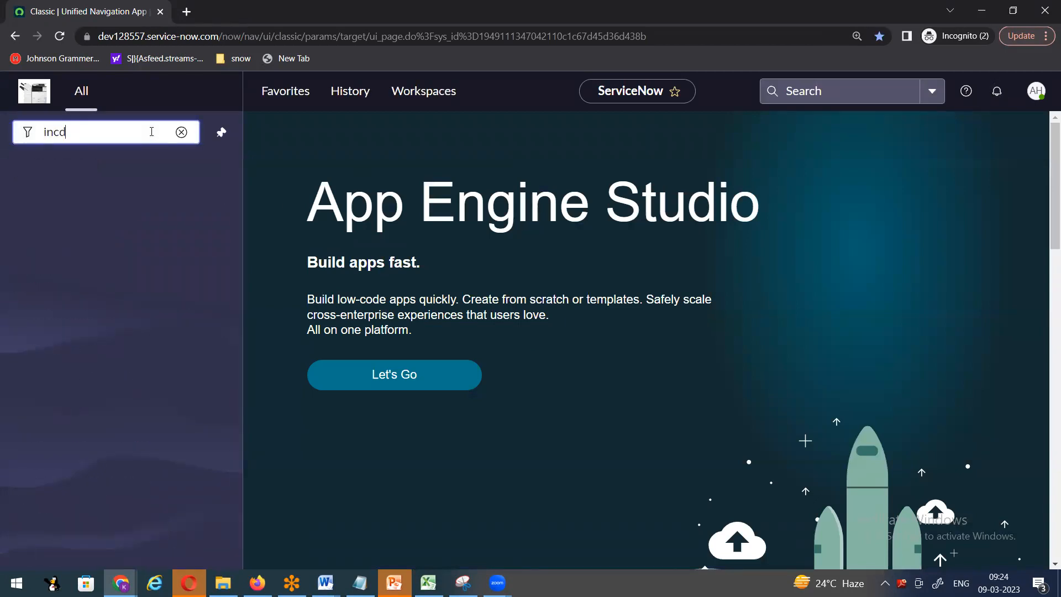
{"action": "key", "text": "BackSpace"}
{"action": "type", "text": "ide"}
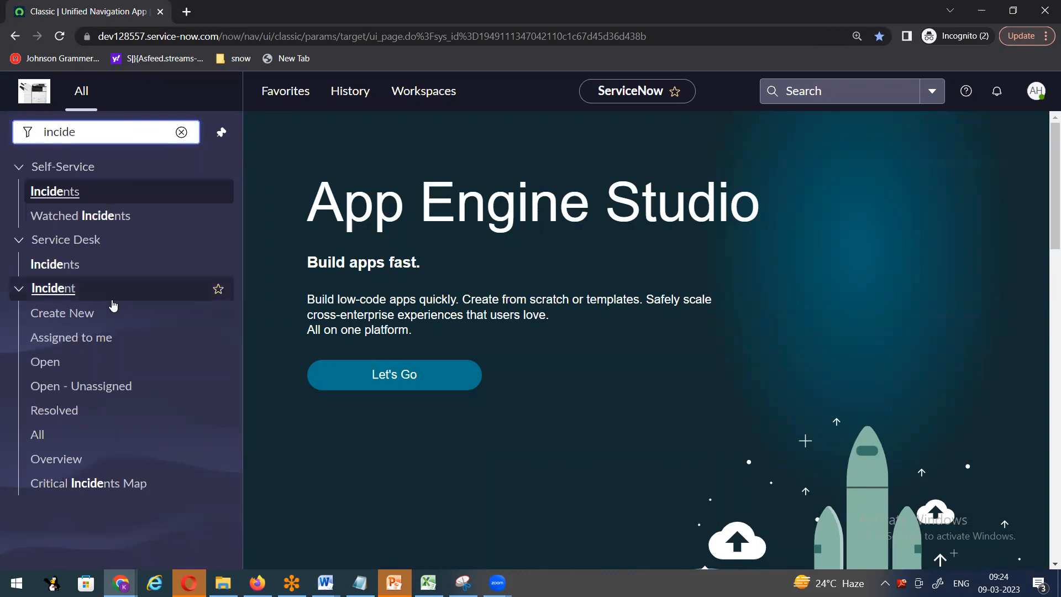
{"action": "left_click", "coordinate": [62, 320]}
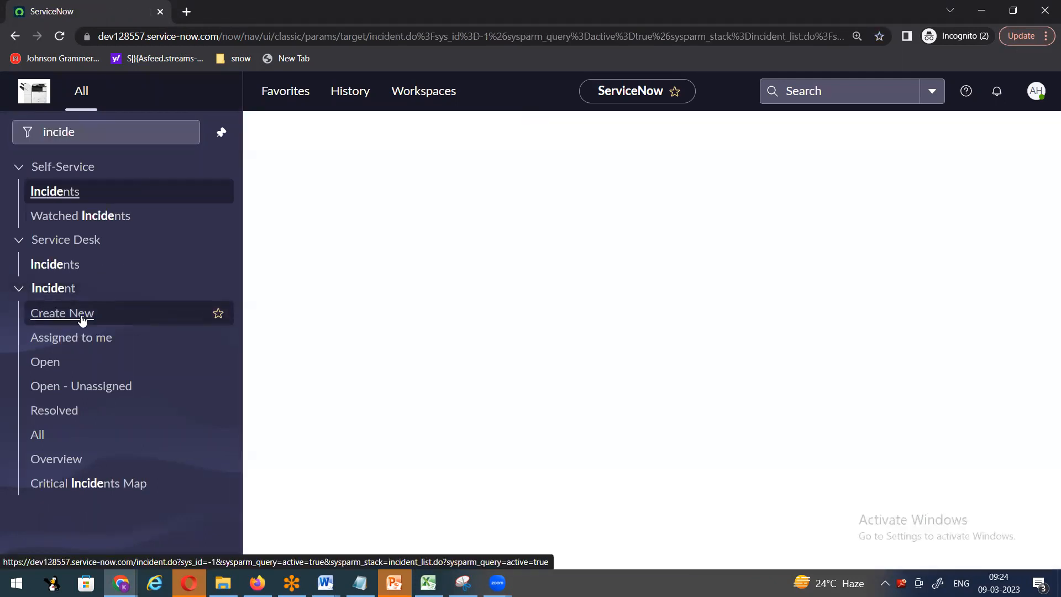
{"action": "right_click", "coordinate": [553, 129]}
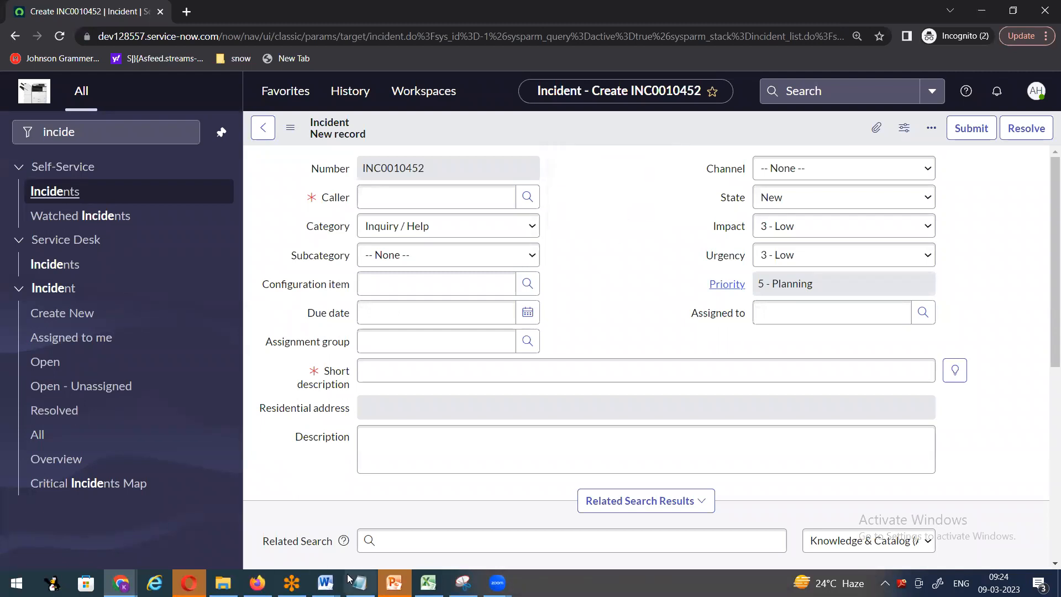
- Bring up the admin window, check the Users, user record and User table tabs, then return to INC0010450
{"action": "mouse_move", "coordinate": [327, 568]}
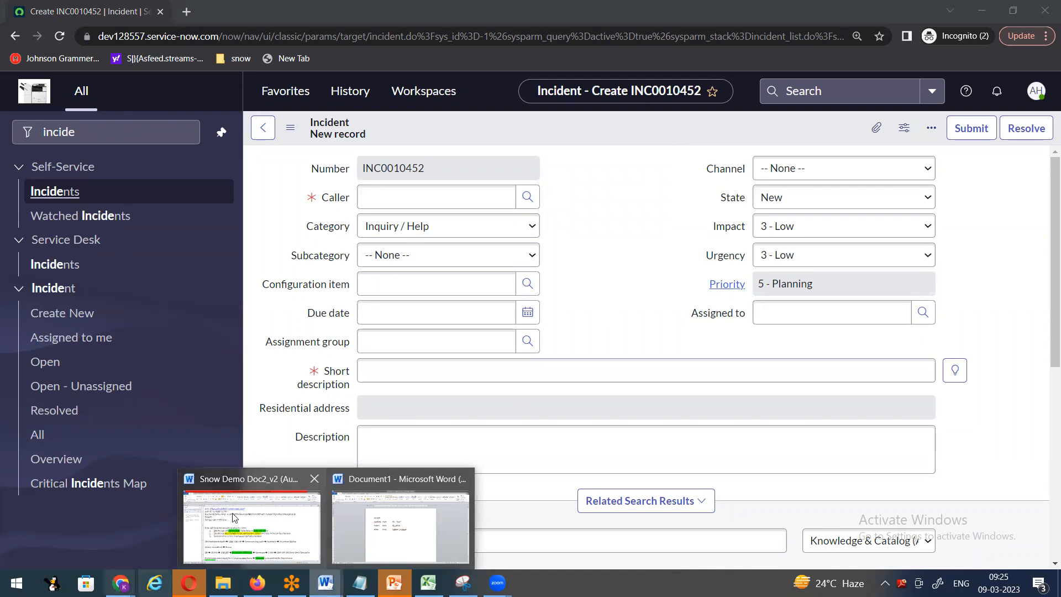
{"action": "mouse_move", "coordinate": [120, 581]}
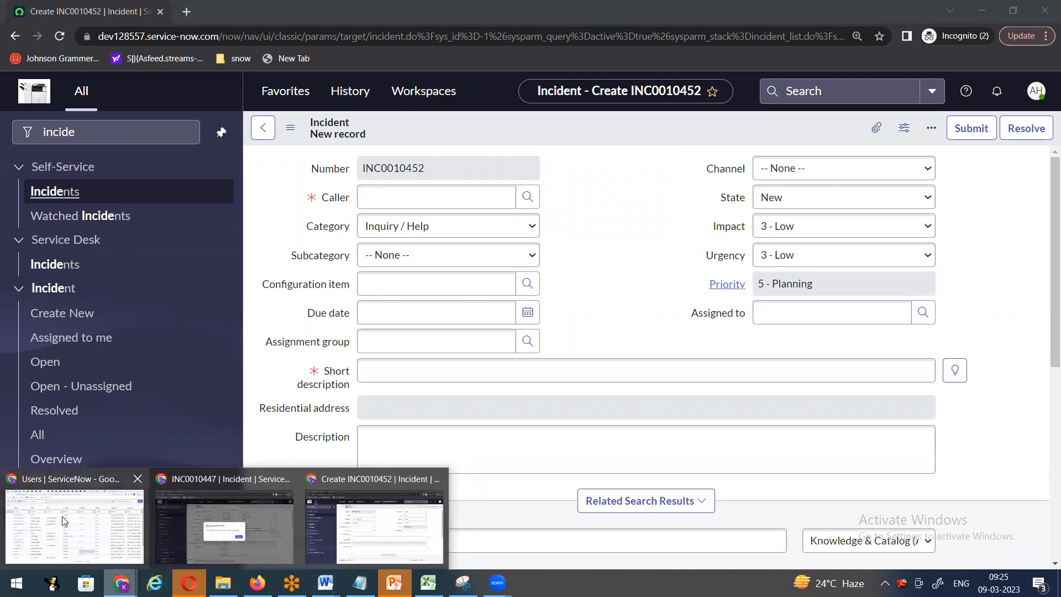
{"action": "left_click", "coordinate": [62, 516]}
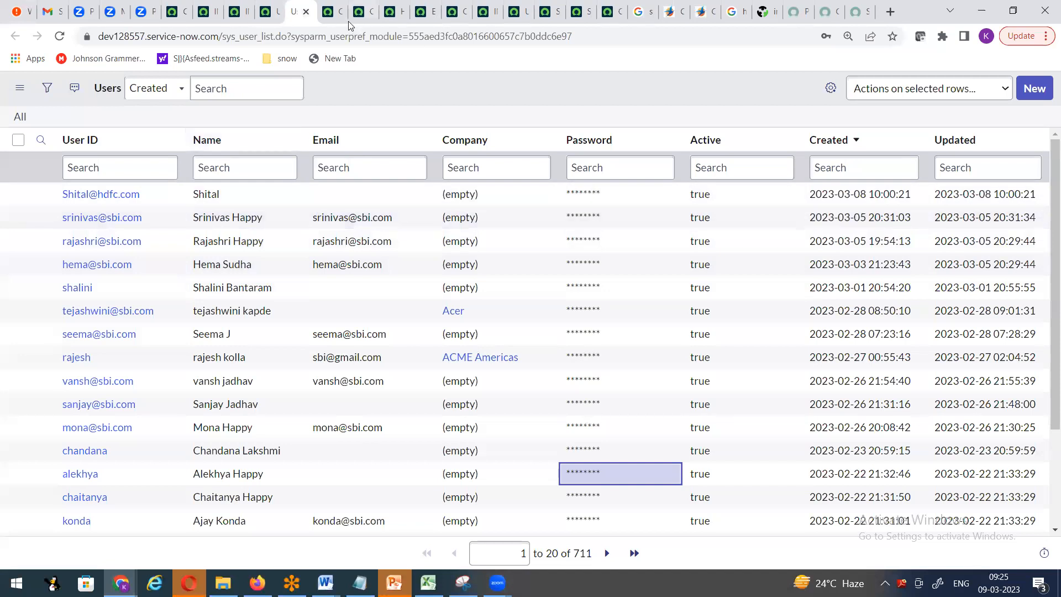
{"action": "left_click", "coordinate": [174, 10]}
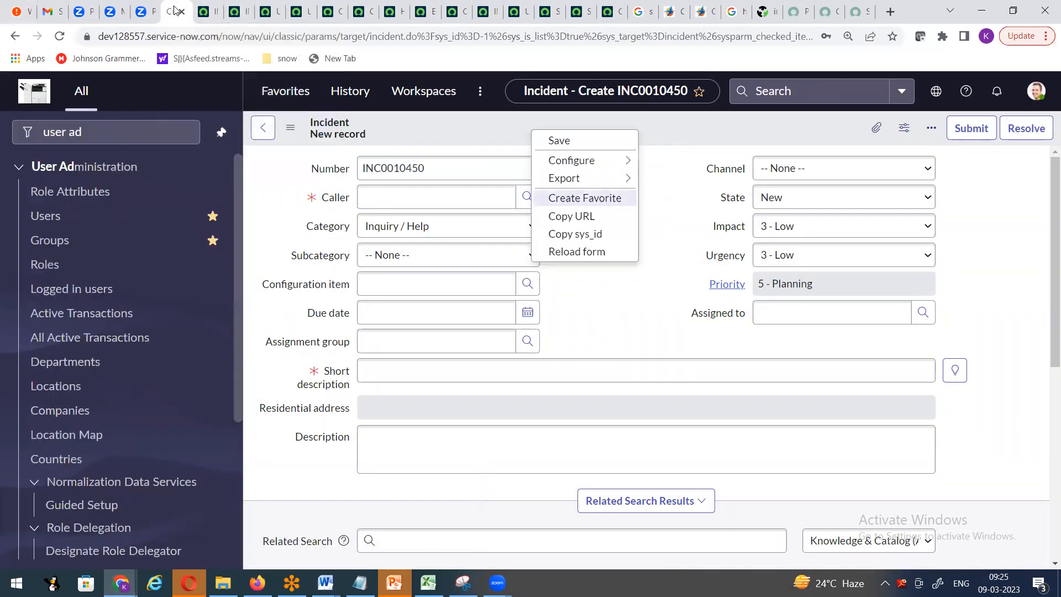
{"action": "mouse_move", "coordinate": [564, 164]}
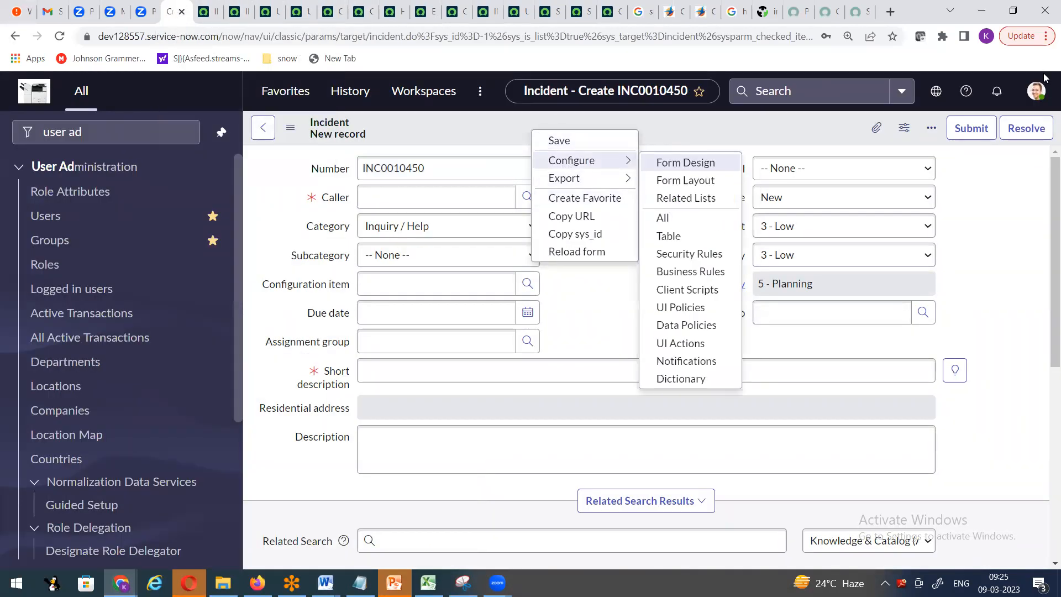
{"action": "left_click", "coordinate": [310, 10]}
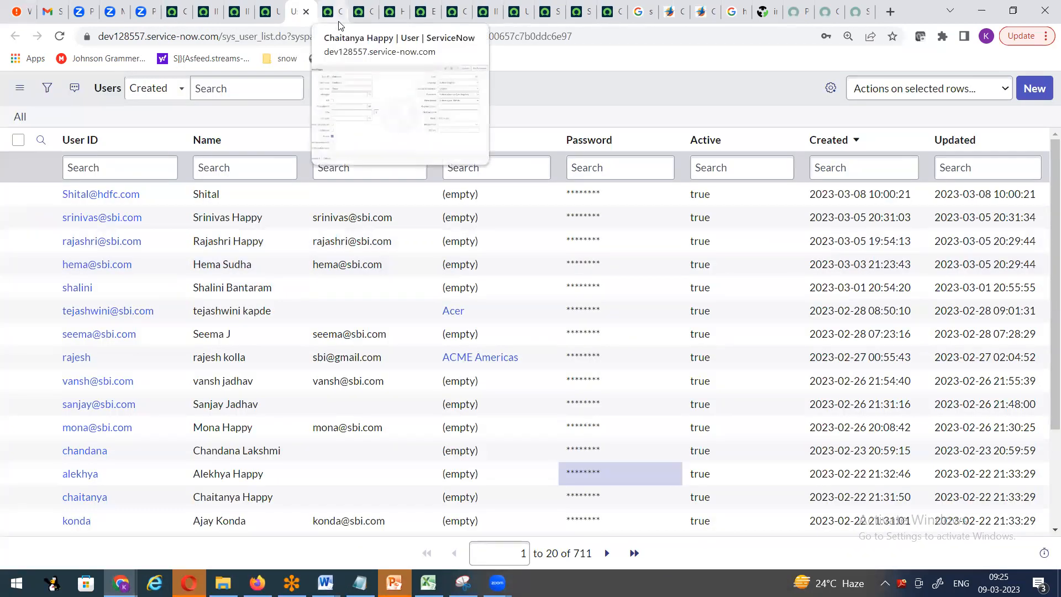
{"action": "left_click", "coordinate": [339, 22]}
{"action": "left_click", "coordinate": [273, 18]}
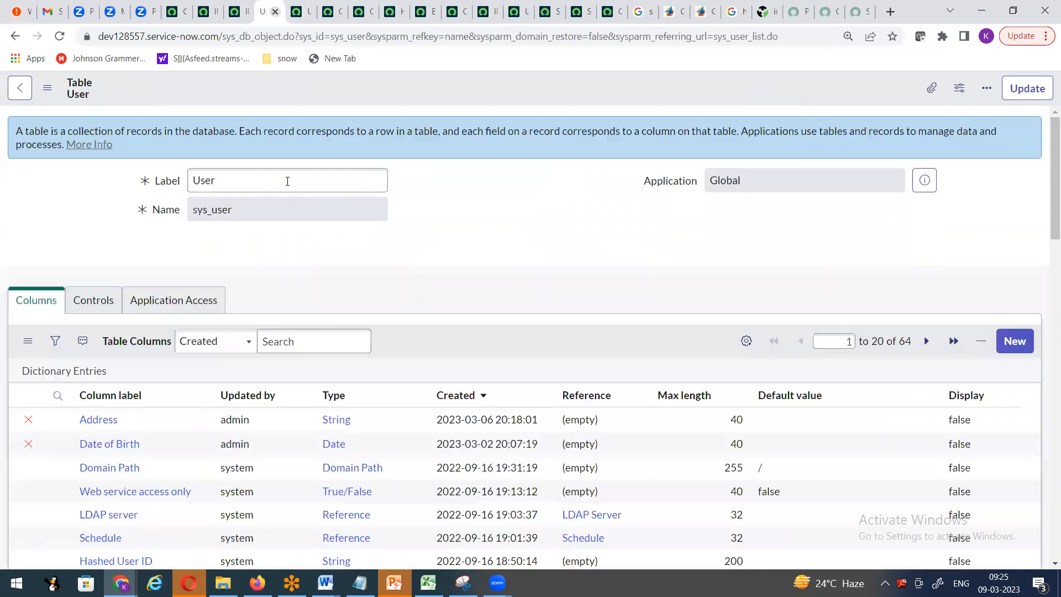
{"action": "left_click", "coordinate": [177, 12]}
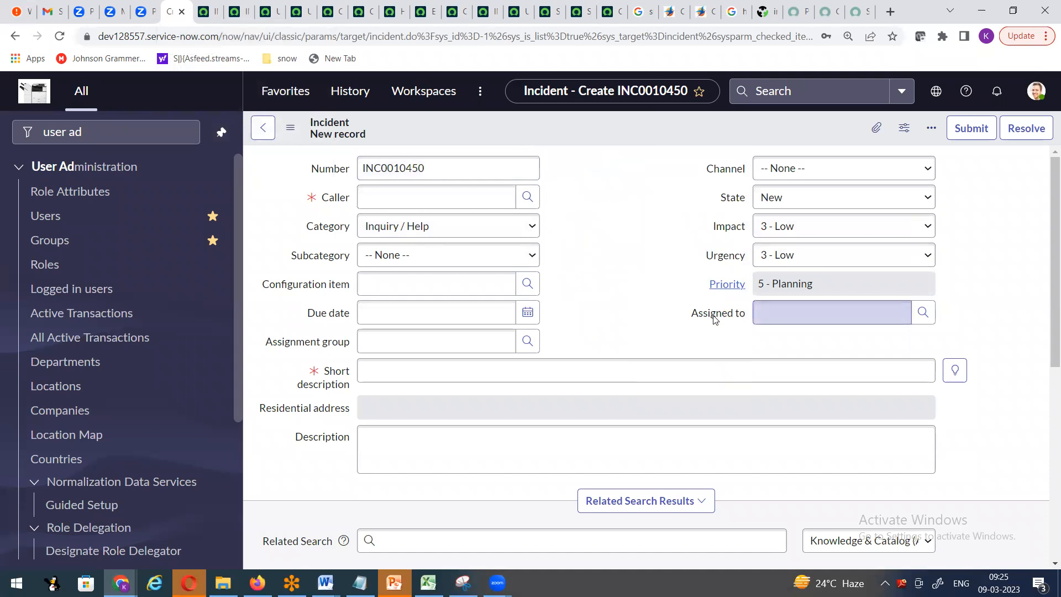
{"action": "mouse_move", "coordinate": [728, 317]}
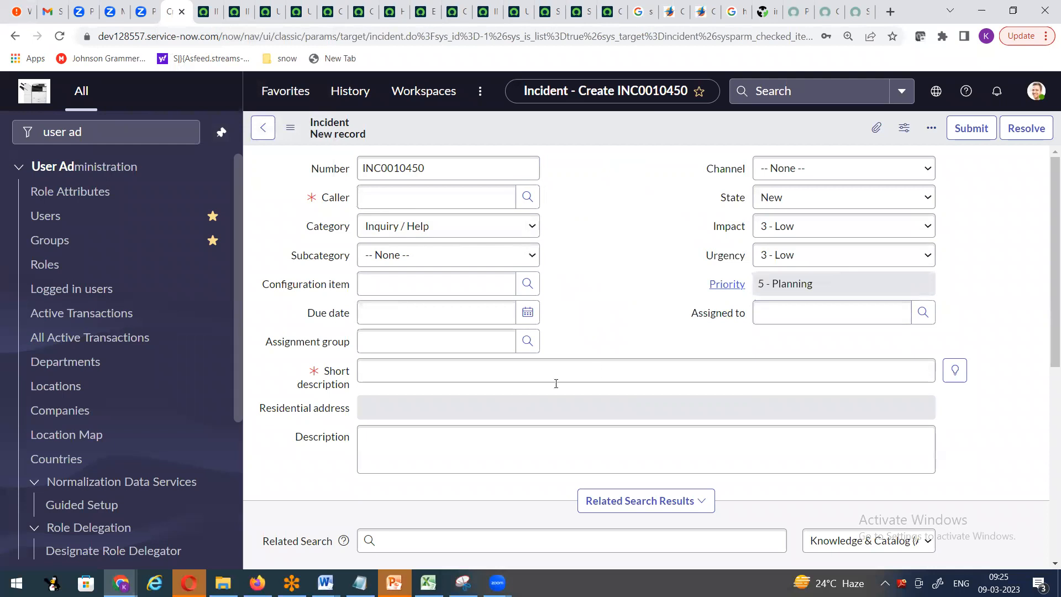
- Move Assigned to up four places, under Assignment group in the left column, and save the layout
{"action": "right_click", "coordinate": [512, 121]}
{"action": "mouse_move", "coordinate": [552, 156]}
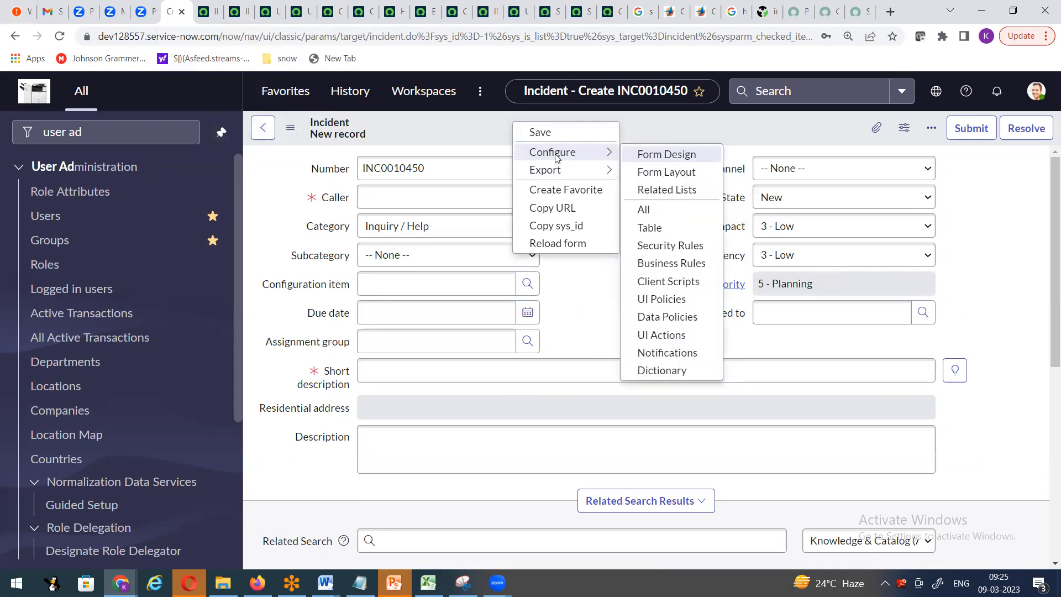
{"action": "left_click", "coordinate": [657, 175]}
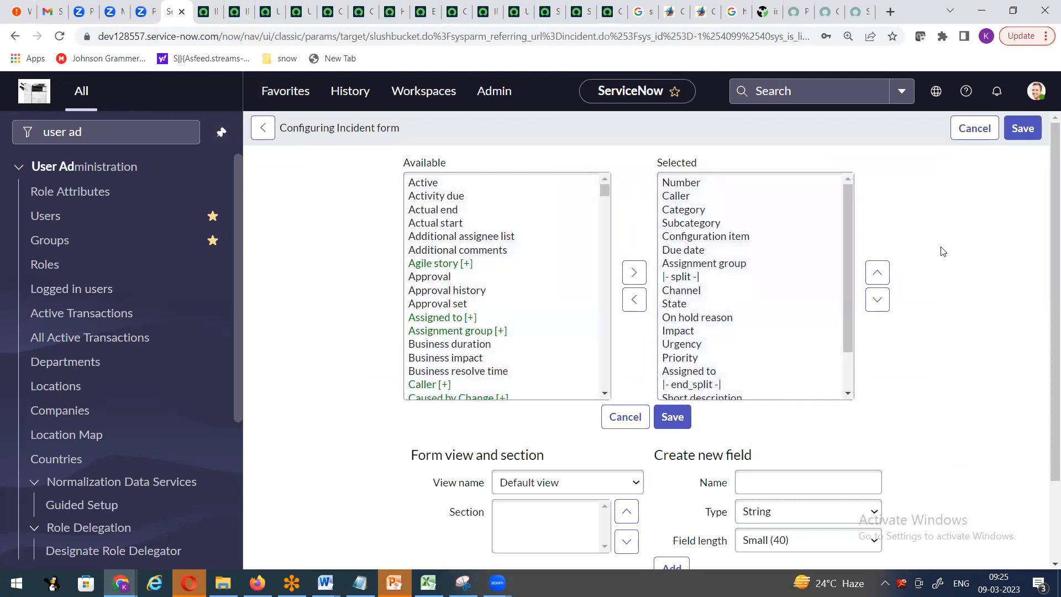
{"action": "left_click", "coordinate": [700, 375]}
{"action": "left_click", "coordinate": [878, 273]}
{"action": "left_click", "coordinate": [877, 272]}
{"action": "left_click", "coordinate": [877, 273]}
{"action": "left_click", "coordinate": [877, 273]}
{"action": "left_click", "coordinate": [877, 273]}
{"action": "left_click", "coordinate": [877, 273]}
{"action": "left_click", "coordinate": [877, 273]}
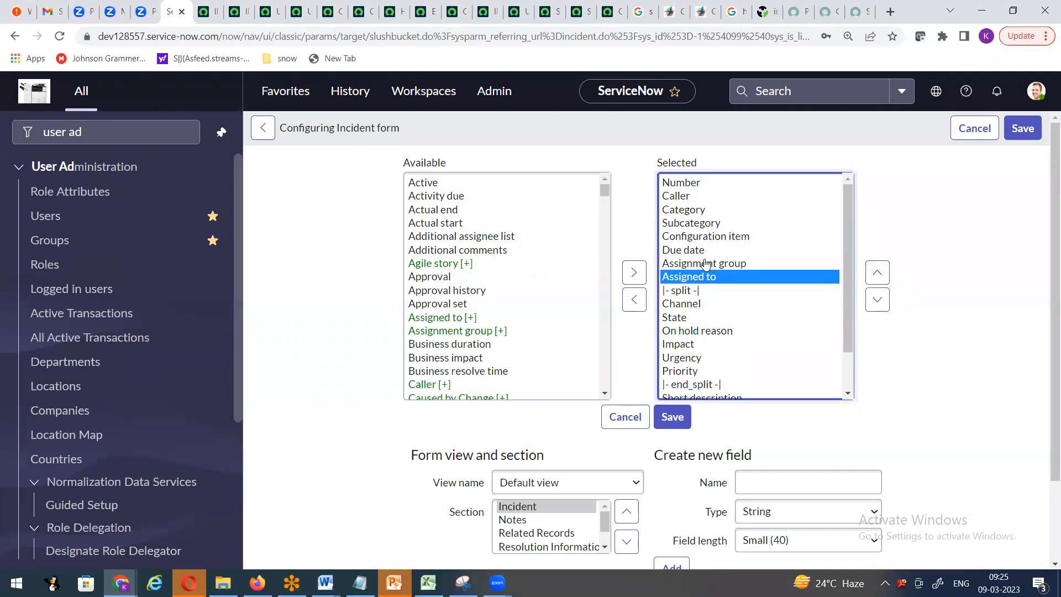
{"action": "left_click", "coordinate": [671, 418]}
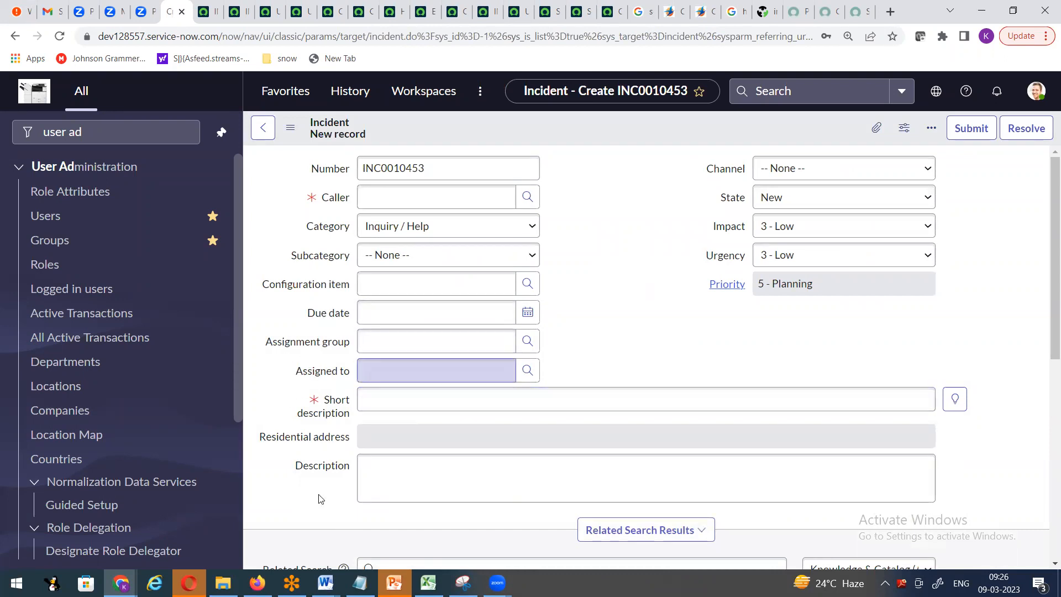
{"action": "left_click", "coordinate": [121, 583]}
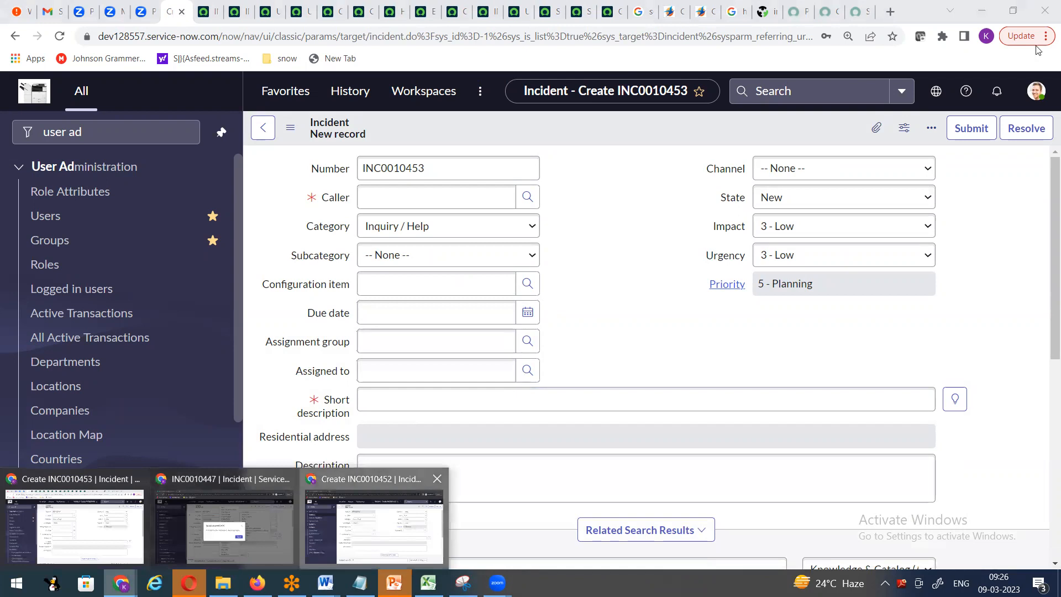
{"action": "left_click", "coordinate": [374, 522]}
{"action": "left_click", "coordinate": [1036, 91]}
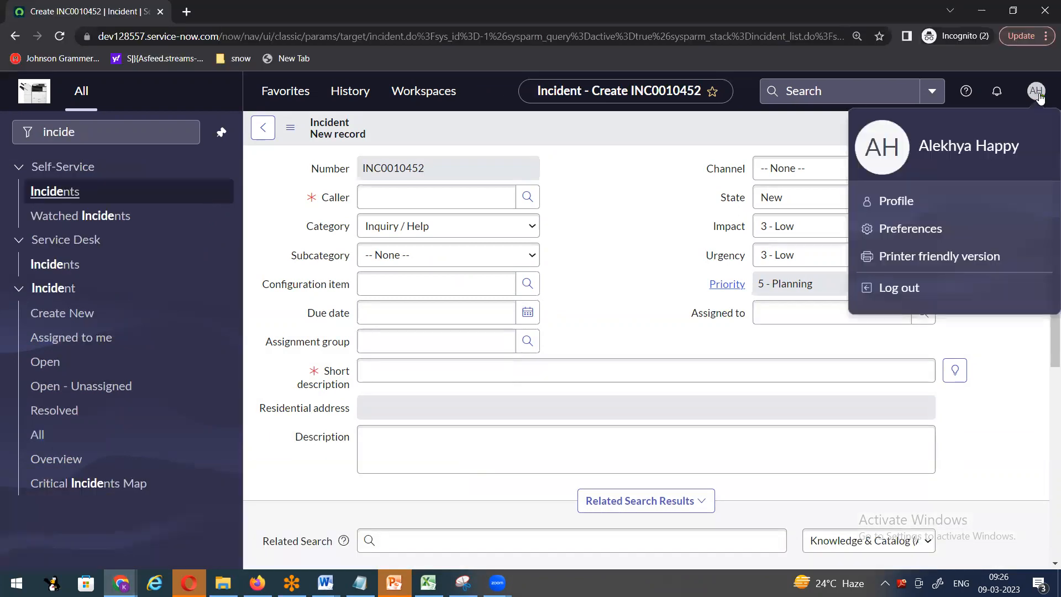
{"action": "right_click", "coordinate": [495, 130]}
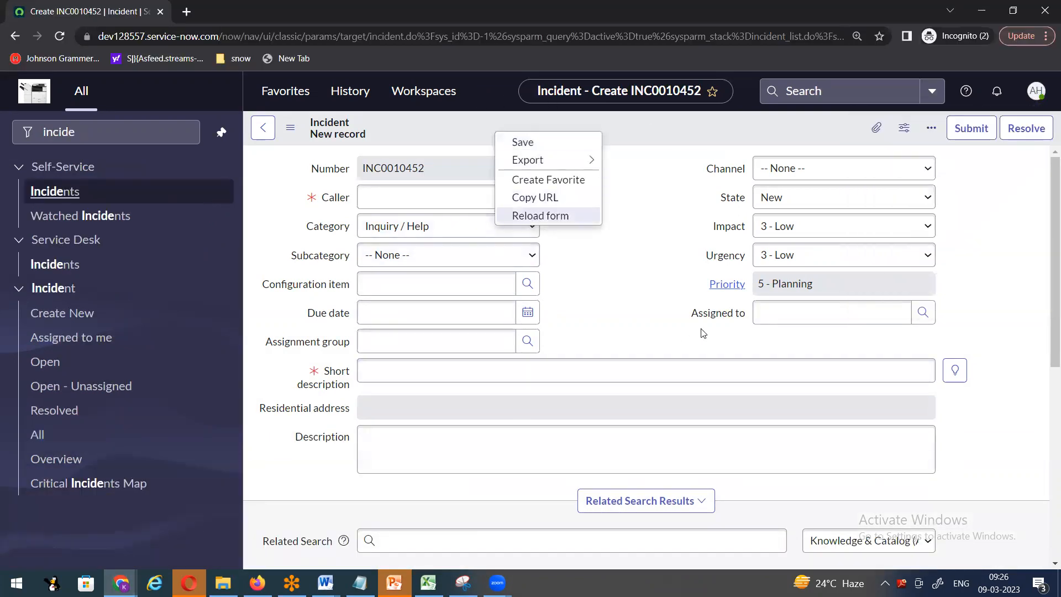
{"action": "left_click", "coordinate": [569, 216]}
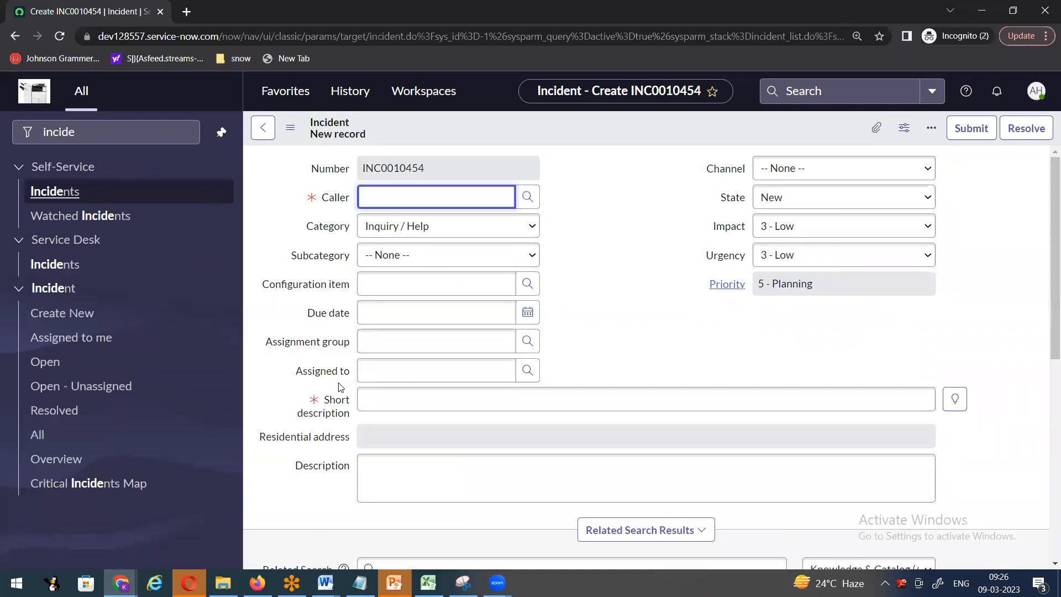
{"action": "left_click", "coordinate": [121, 582]}
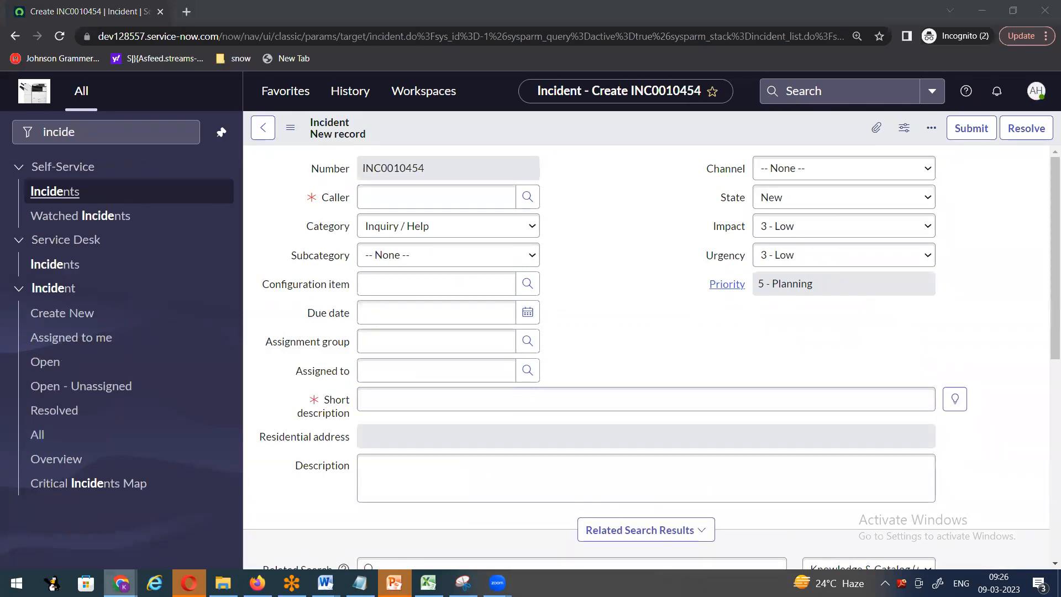
{"action": "left_click", "coordinate": [75, 525]}
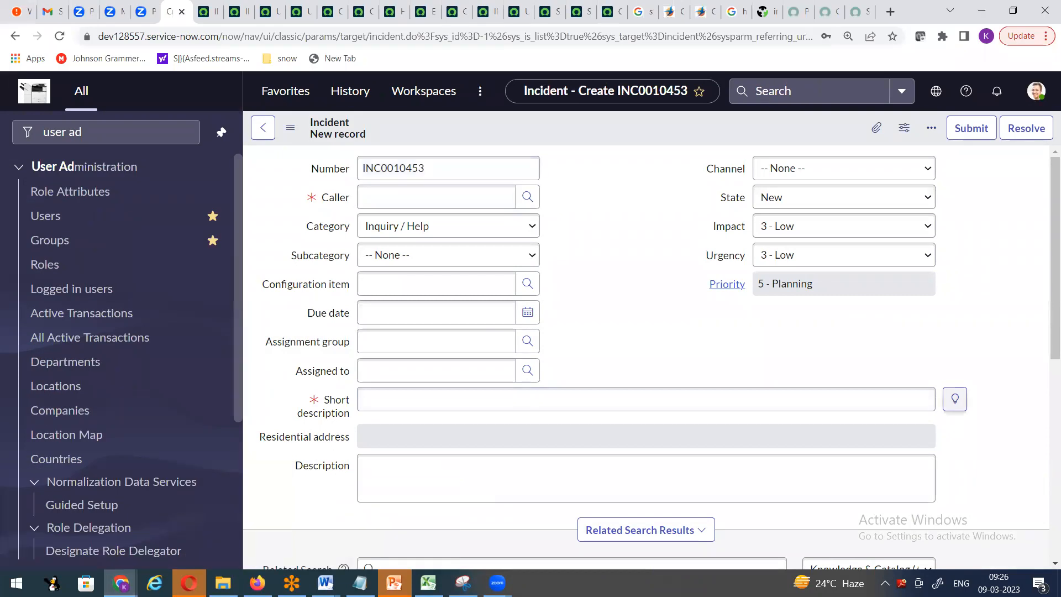
- Open the form header's options menu and close it without choosing anything
{"action": "right_click", "coordinate": [548, 130]}
{"action": "mouse_move", "coordinate": [589, 165]}
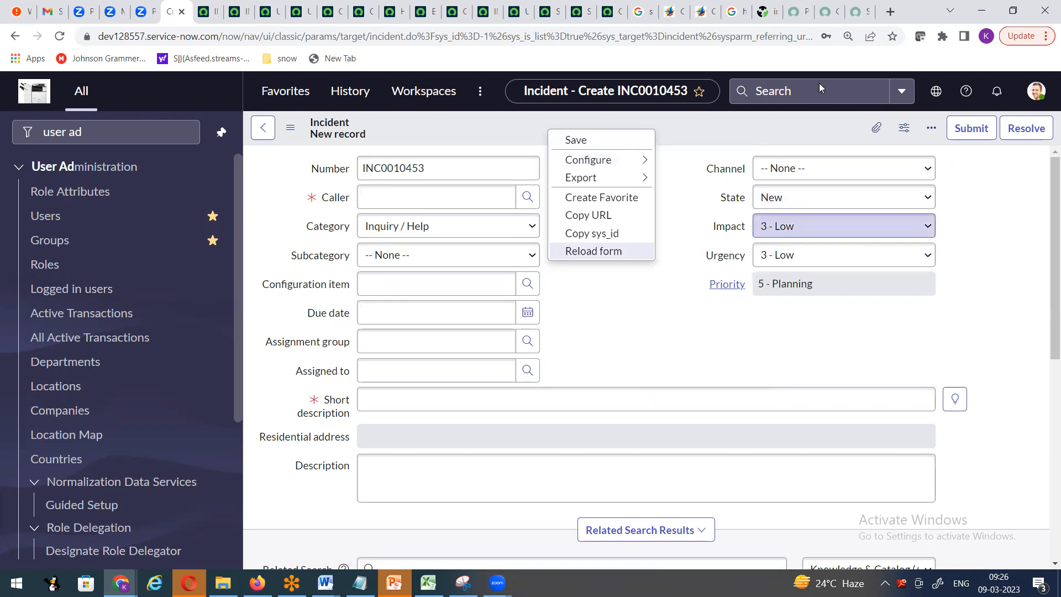
{"action": "left_click", "coordinate": [613, 369]}
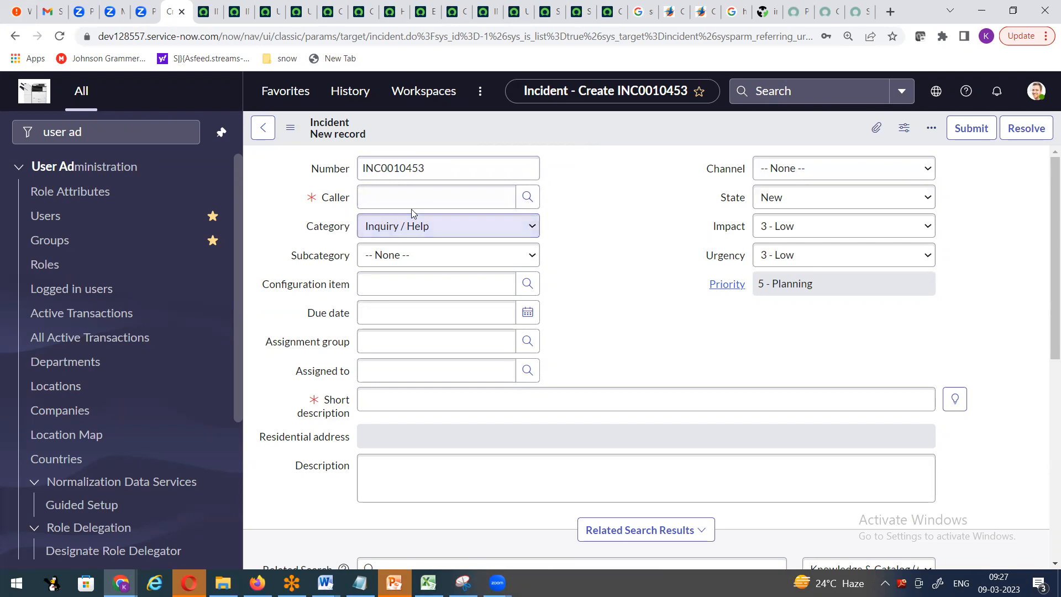
- Browse the Caller, Assignment group, Assigned to and Configuration item lookup lists, closing each
{"action": "left_click", "coordinate": [523, 200]}
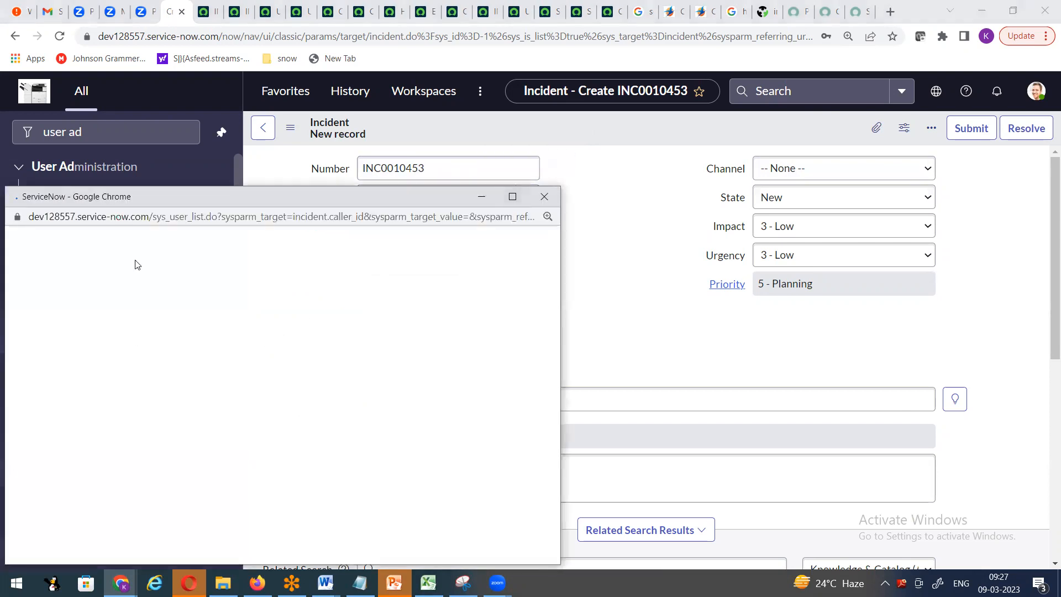
{"action": "left_click_drag", "start_coordinate": [187, 196], "coordinate": [325, 87]}
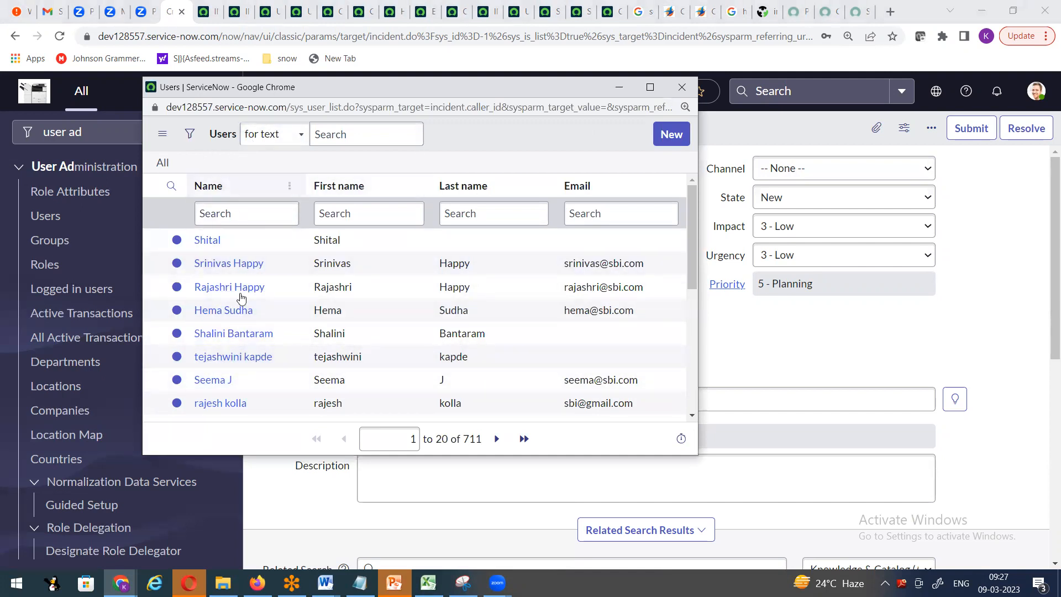
{"action": "left_click", "coordinate": [684, 87]}
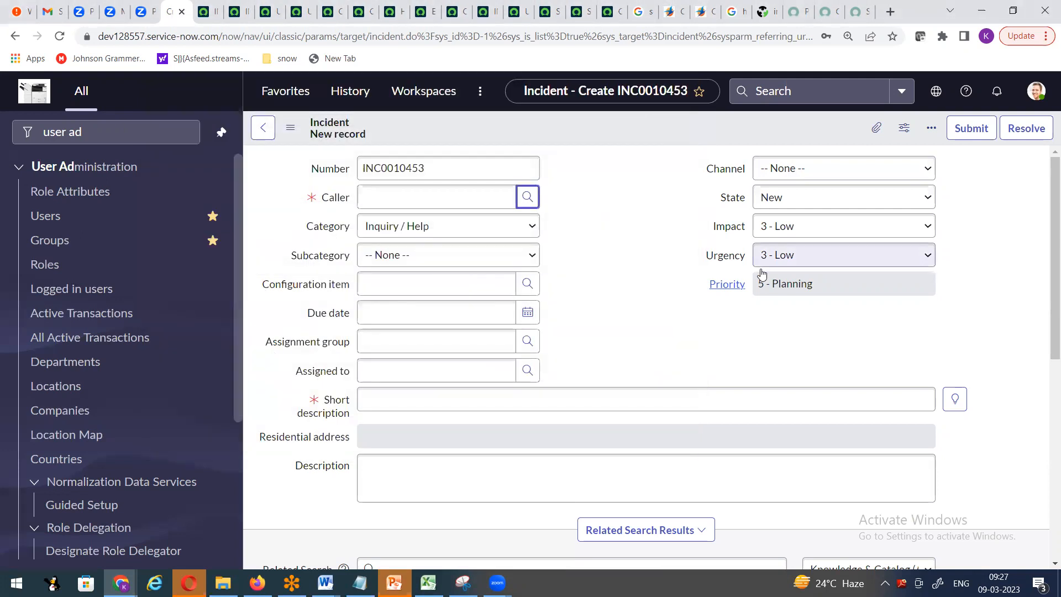
{"action": "left_click", "coordinate": [527, 340]}
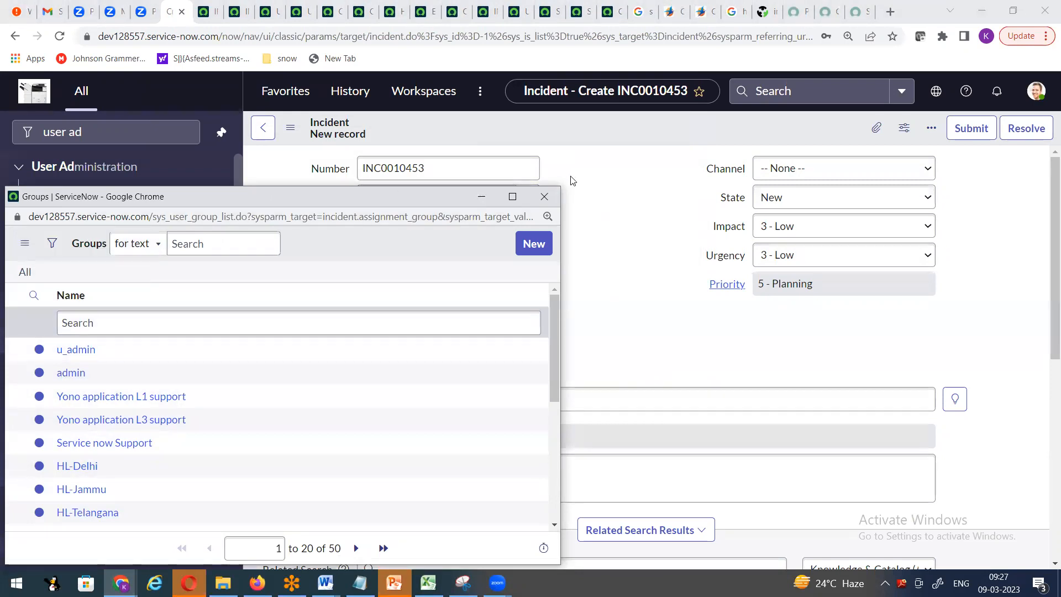
{"action": "left_click", "coordinate": [544, 196]}
{"action": "left_click", "coordinate": [527, 370]}
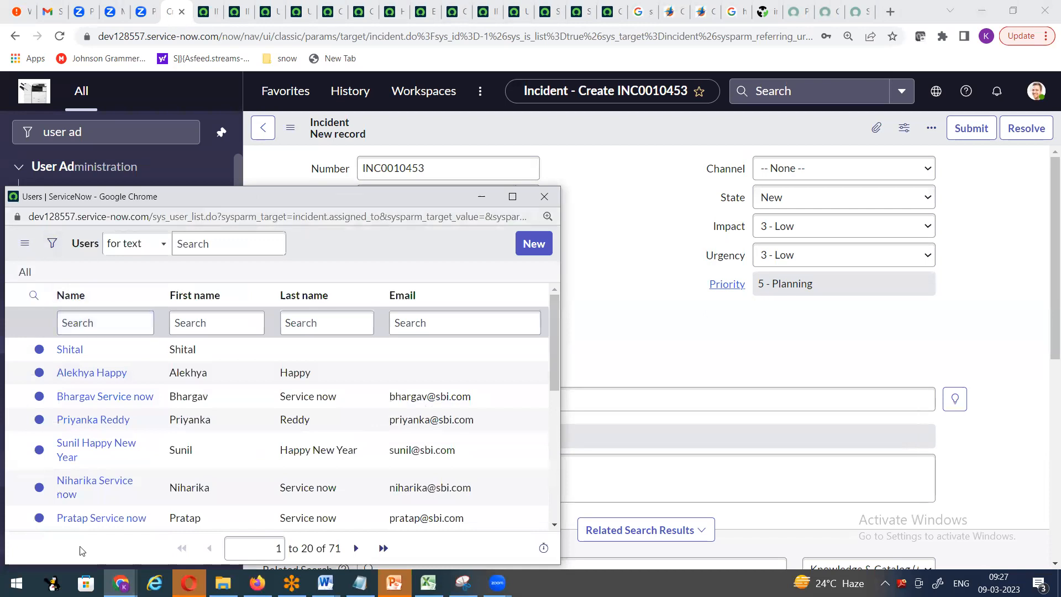
{"action": "left_click", "coordinate": [544, 196]}
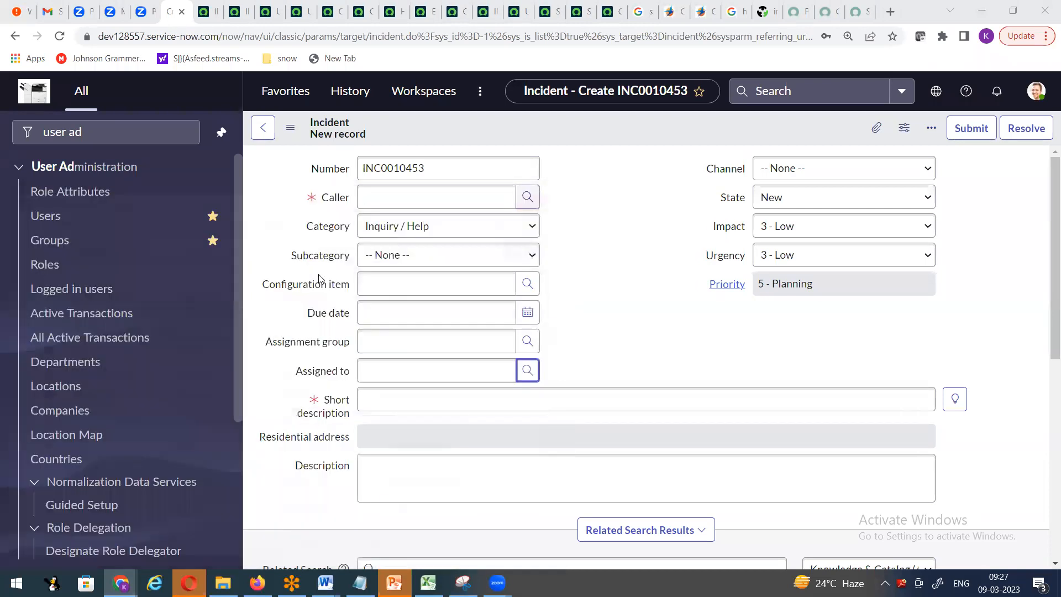
{"action": "left_click", "coordinate": [527, 284]}
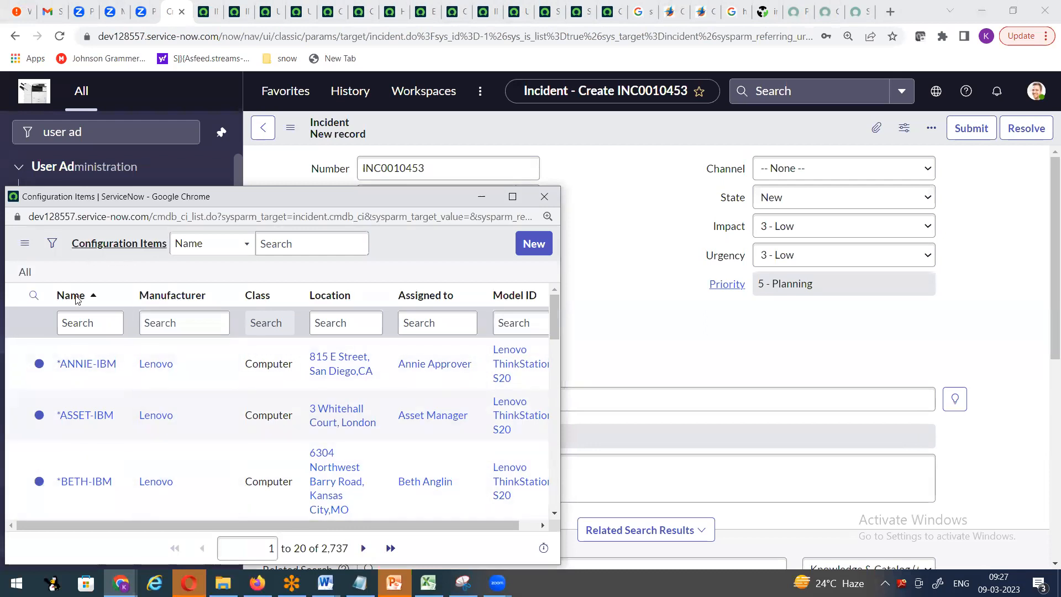
{"action": "left_click", "coordinate": [544, 197]}
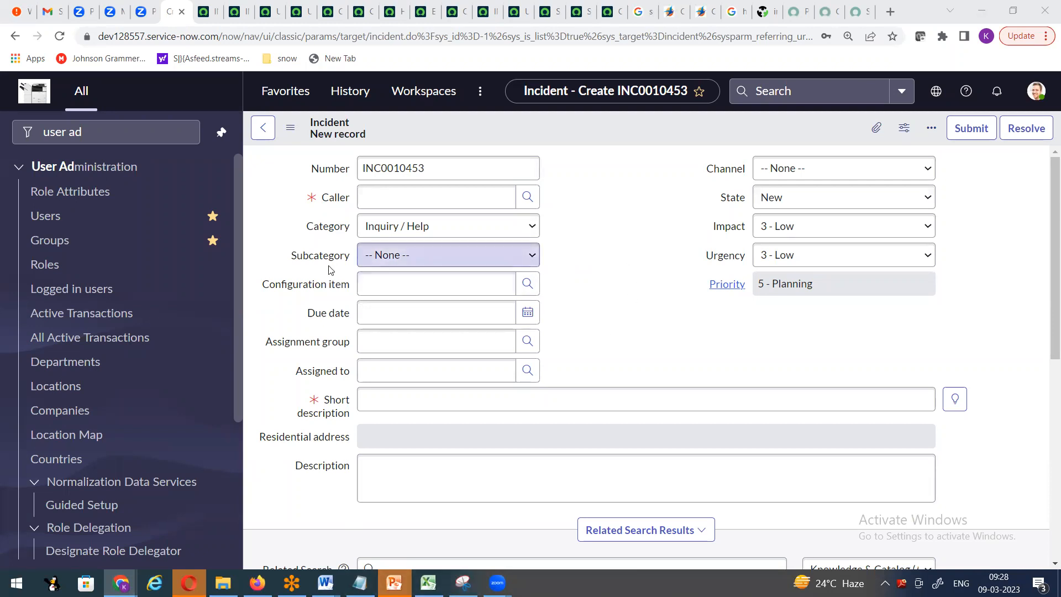
- Review the Category choices, keeping Inquiry / Help selected
{"action": "left_click", "coordinate": [530, 225]}
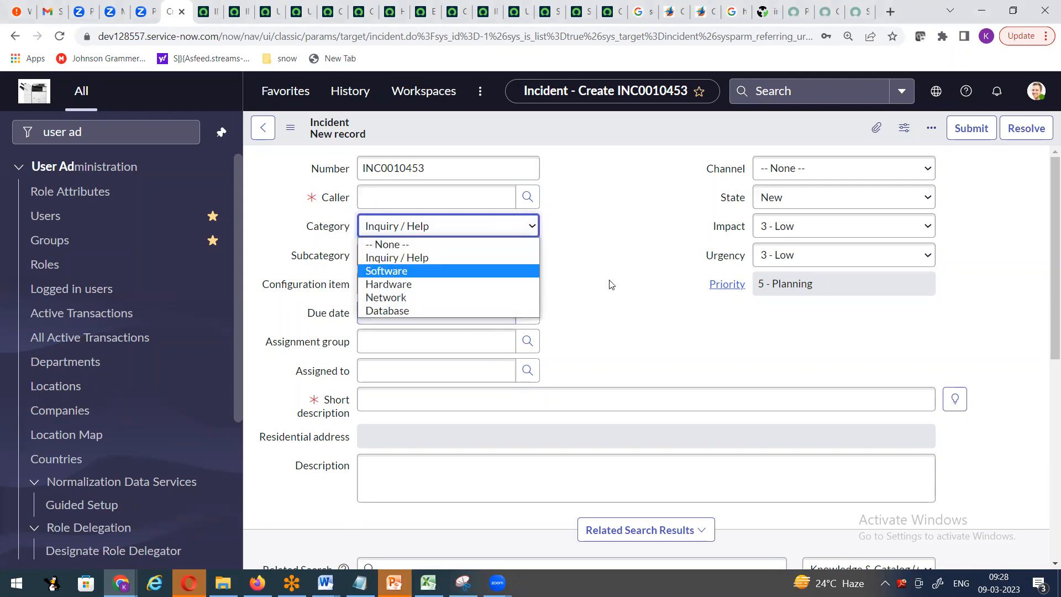
{"action": "left_click", "coordinate": [616, 259]}
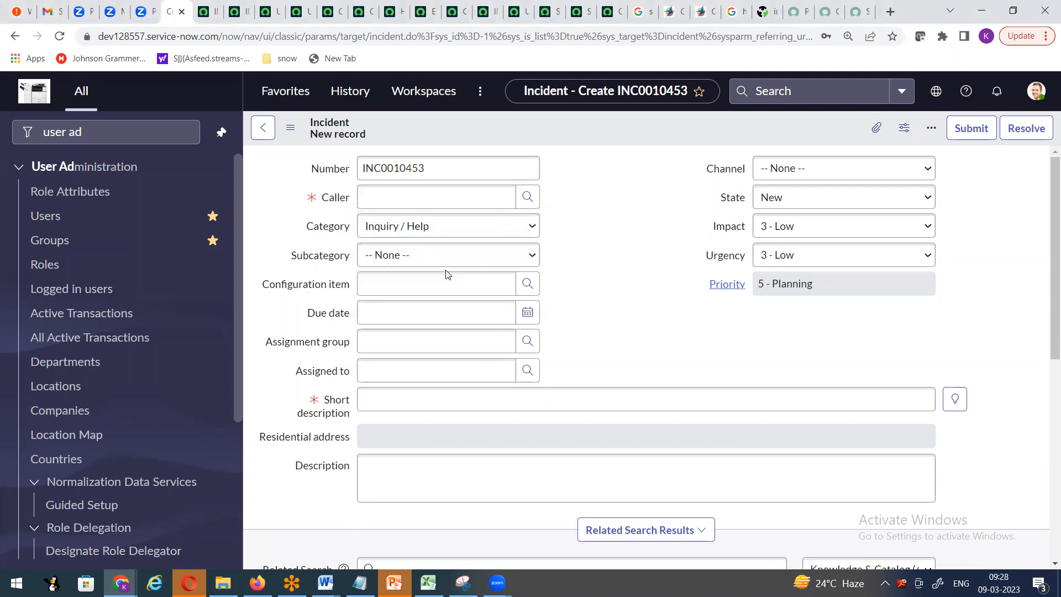
{"action": "left_click", "coordinate": [449, 225]}
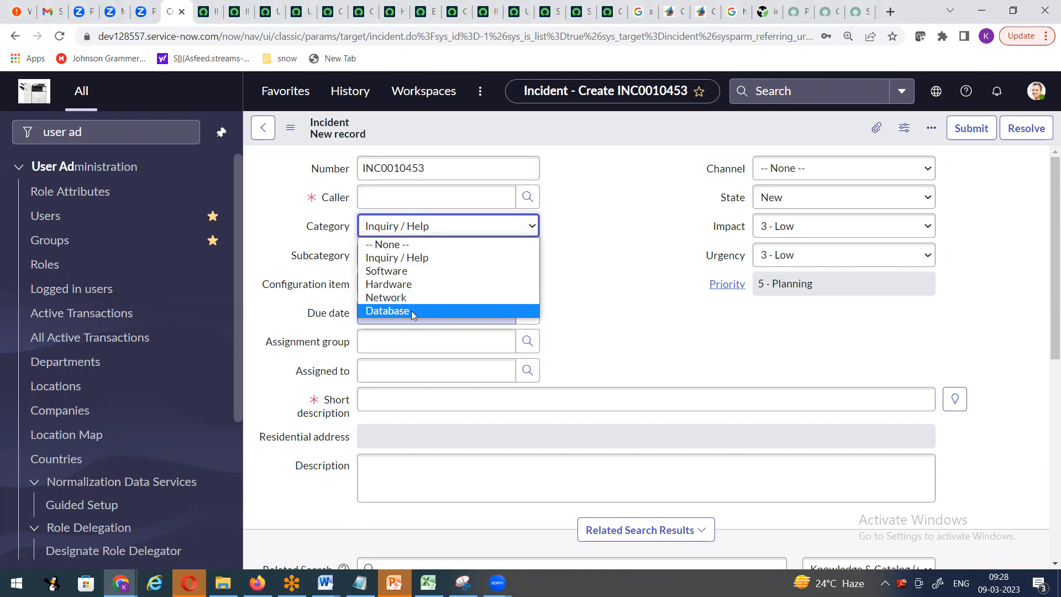
{"action": "left_click", "coordinate": [632, 244]}
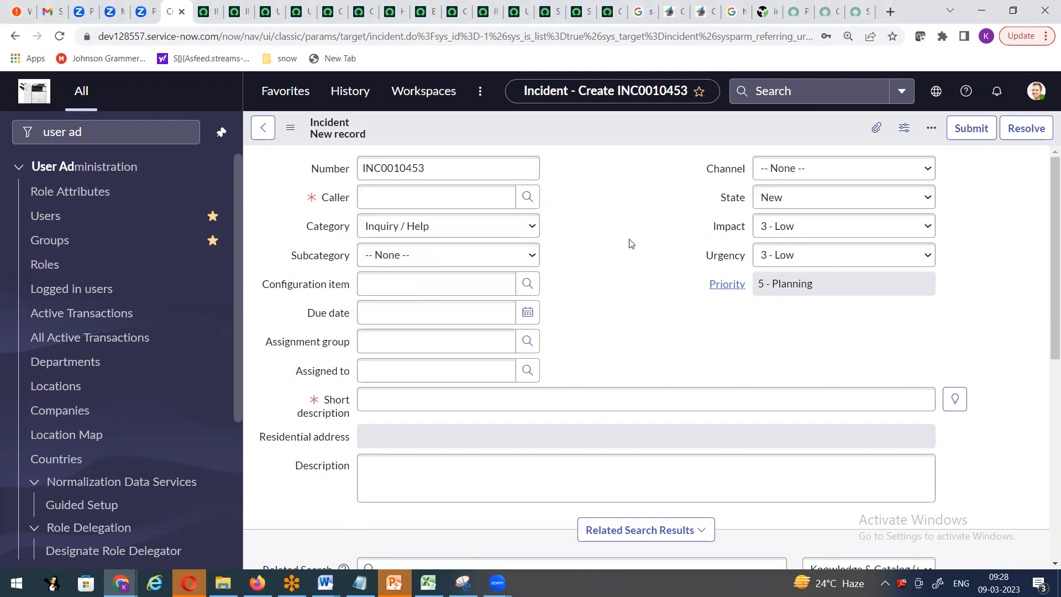
- Set the Due date to 8 March 2023 19:58:56, leaving Caller empty
{"action": "left_click", "coordinate": [528, 312]}
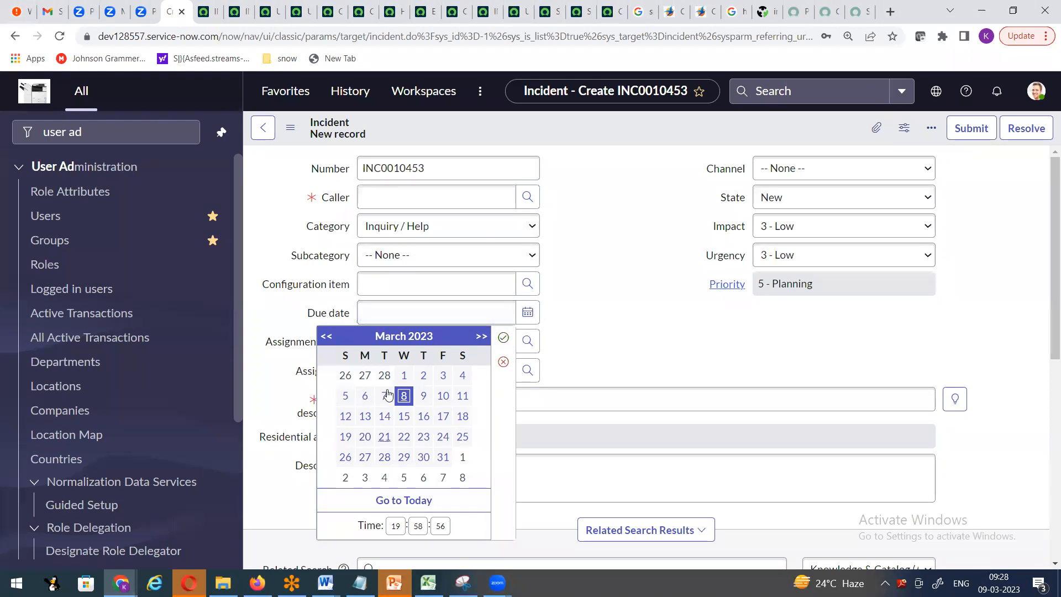
{"action": "left_click", "coordinate": [429, 231]}
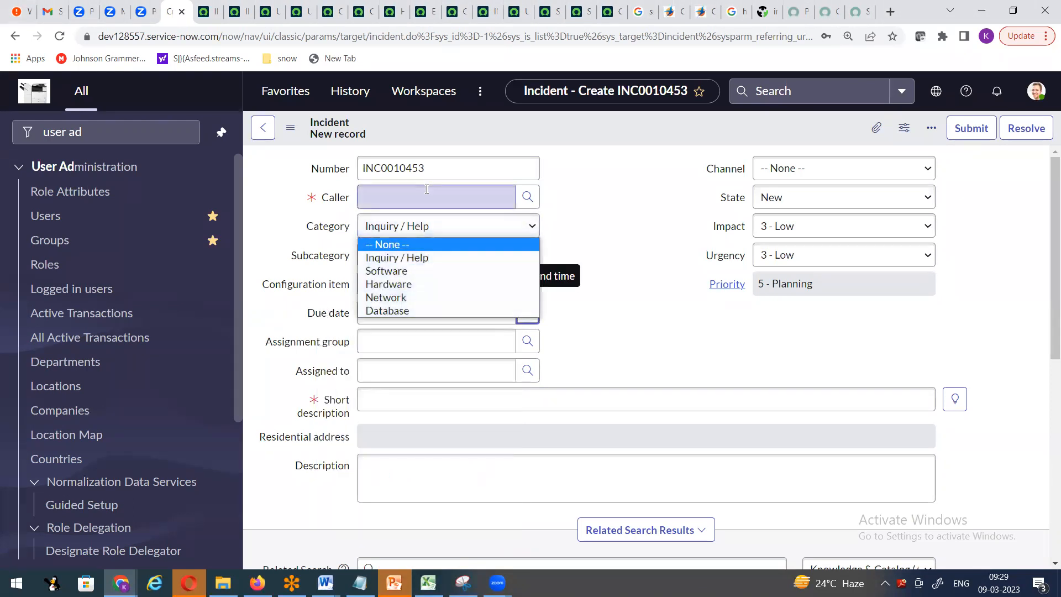
{"action": "left_click", "coordinate": [463, 200]}
{"action": "left_click", "coordinate": [656, 225]}
- Enter 'aaaaaa2222@@@@@' as a placeholder short description
{"action": "scroll", "coordinate": [411, 283], "scroll_direction": "down", "scroll_amount": 2}
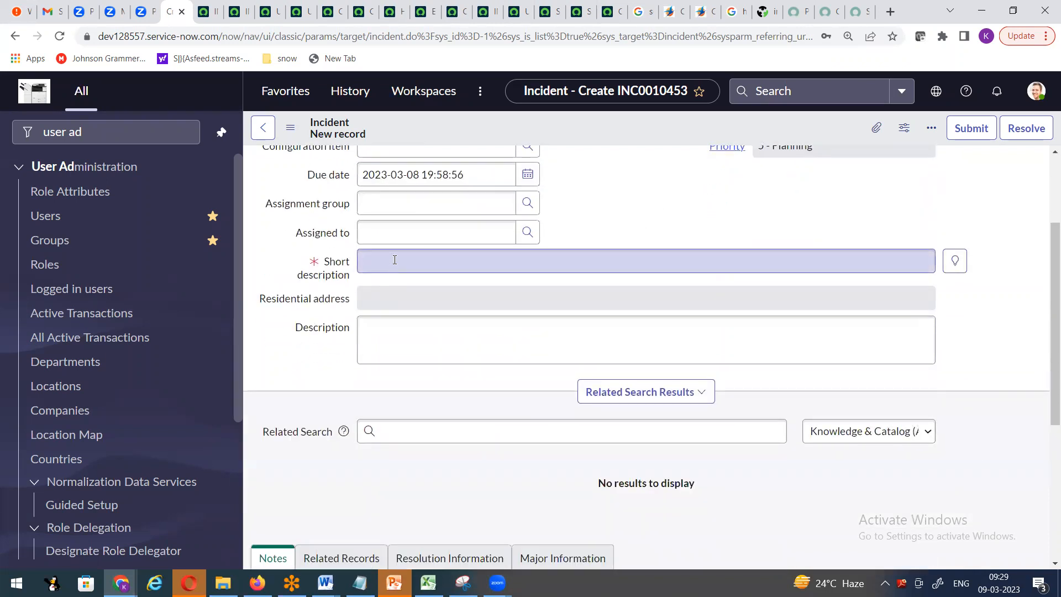
{"action": "left_click", "coordinate": [395, 259]}
{"action": "type", "text": "aaaaaa"}
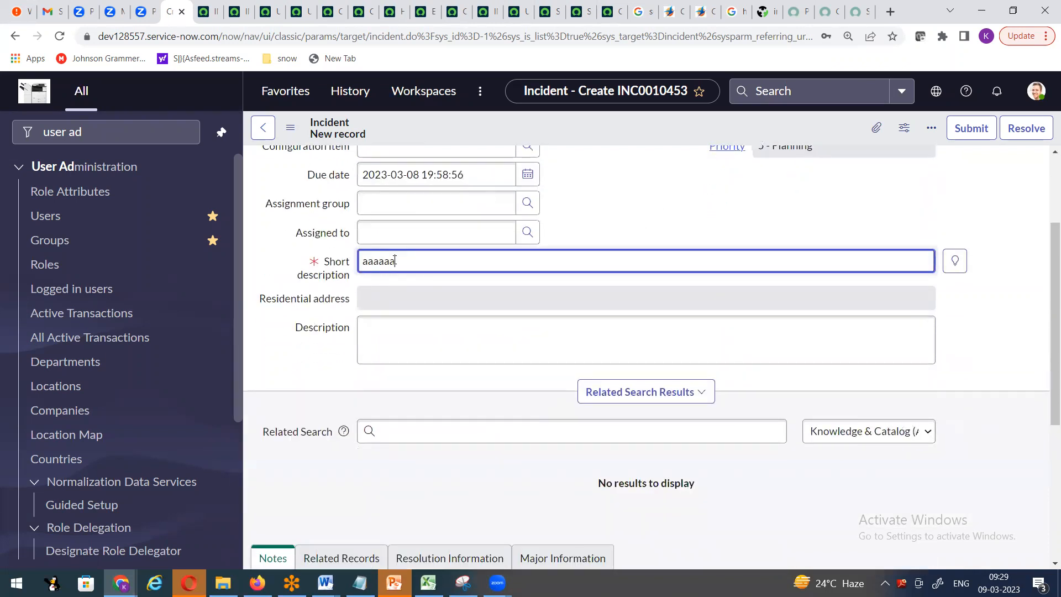
{"action": "type", "text": "2222@@@@@"}
- Browse the Related Records, Resolution Information and Major Information sections, toggling Knowledge on and off
{"action": "scroll", "coordinate": [500, 306], "scroll_direction": "down", "scroll_amount": 3}
{"action": "left_click", "coordinate": [337, 356]}
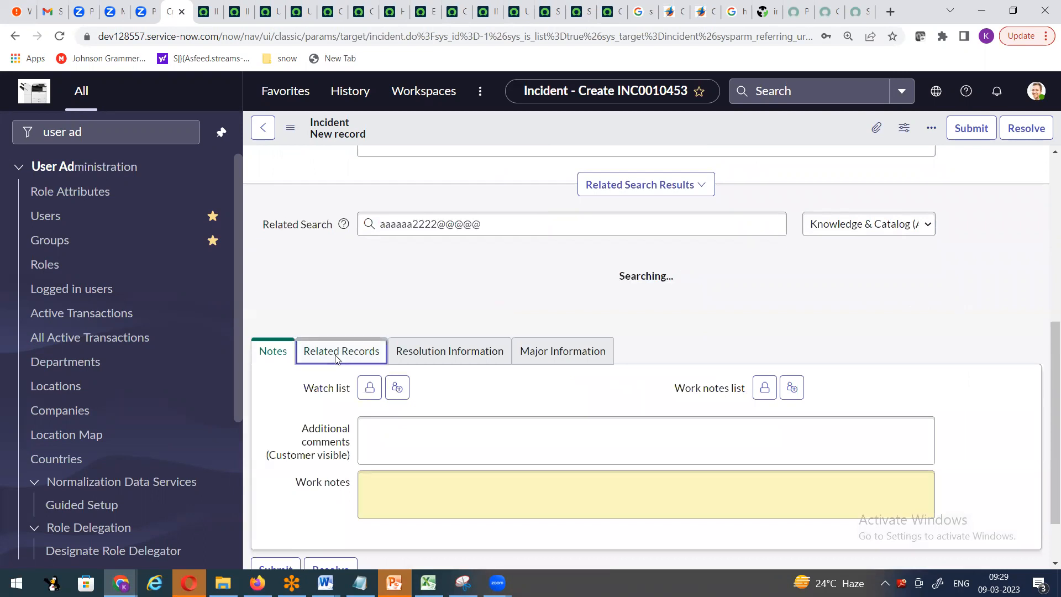
{"action": "left_click", "coordinate": [435, 386]}
{"action": "left_click", "coordinate": [561, 384]}
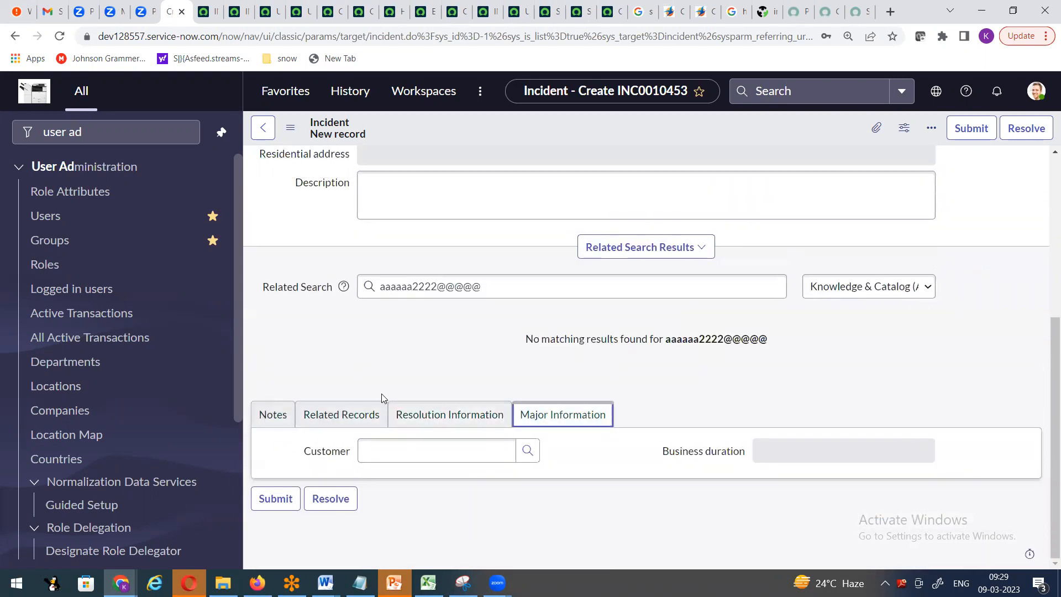
{"action": "left_click", "coordinate": [418, 423]}
{"action": "left_click", "coordinate": [350, 416]}
{"action": "scroll", "coordinate": [393, 390], "scroll_direction": "down", "scroll_amount": 1}
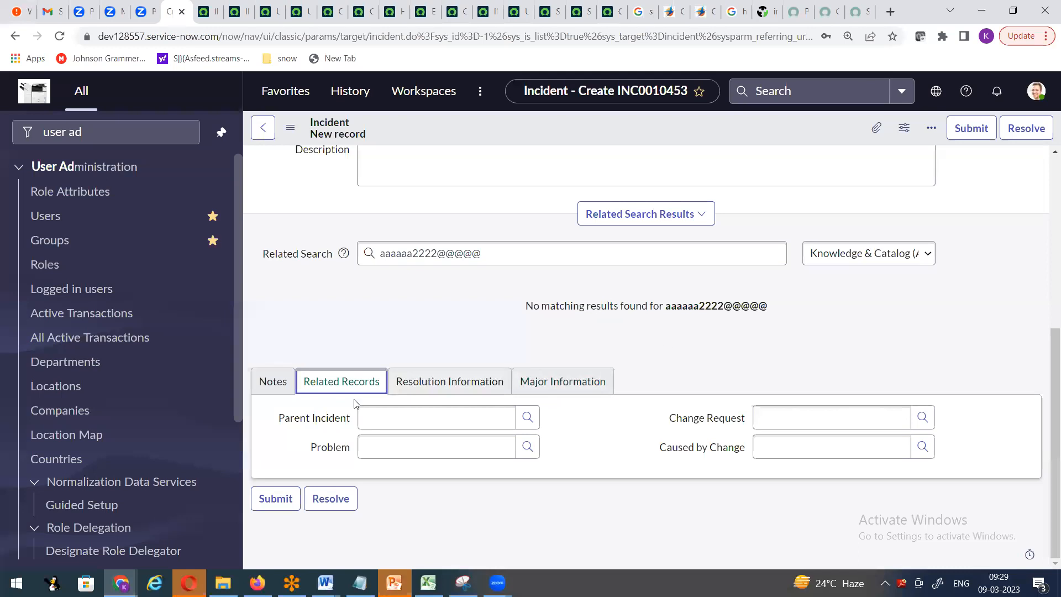
{"action": "left_click", "coordinate": [417, 380]}
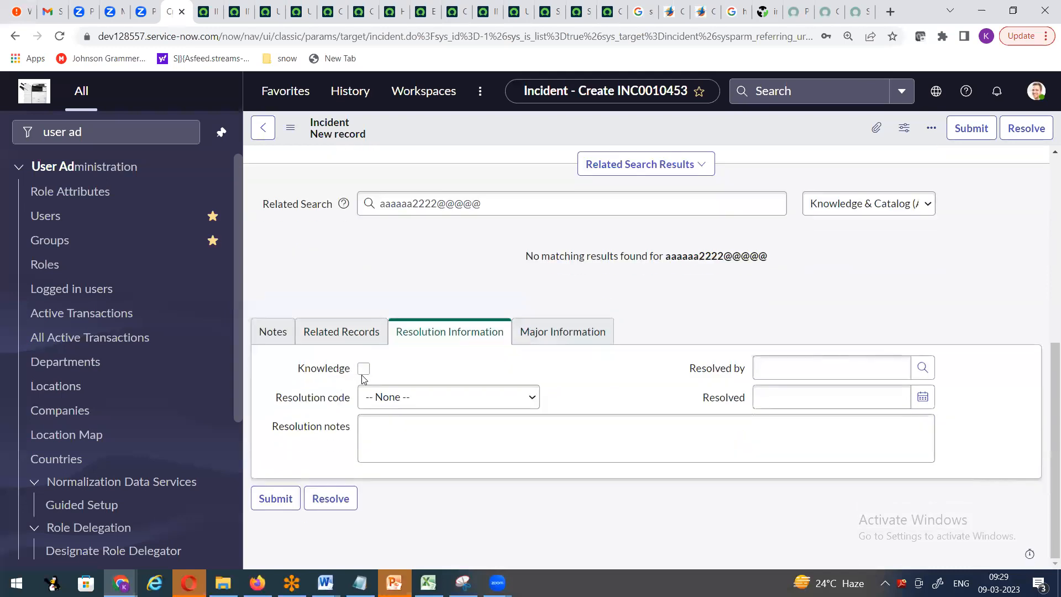
{"action": "left_click", "coordinate": [365, 371]}
{"action": "left_click", "coordinate": [364, 371]}
- In the Word notes, search for 'form lay' to reach the Form Layout section
{"action": "left_click", "coordinate": [325, 582]}
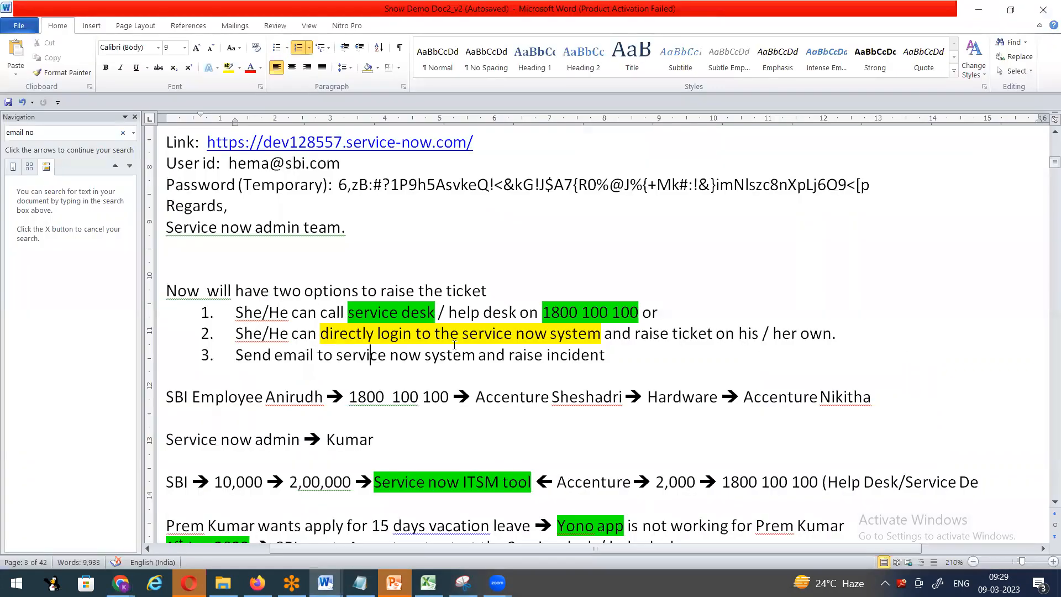
{"action": "key", "text": "ctrl+Home"}
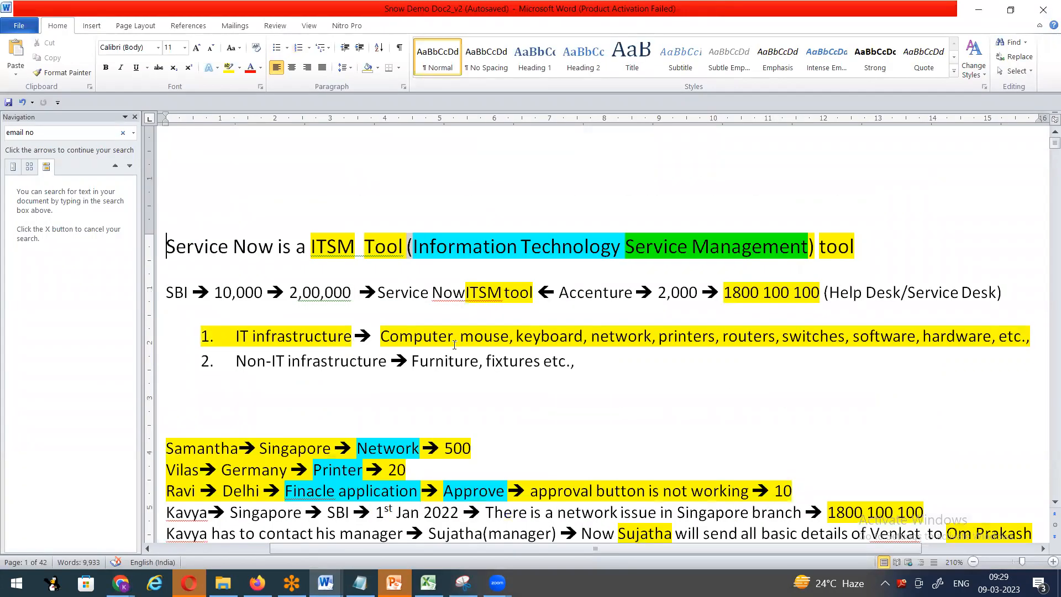
{"action": "key", "text": "ctrl+f"}
{"action": "type", "text": "form lay"}
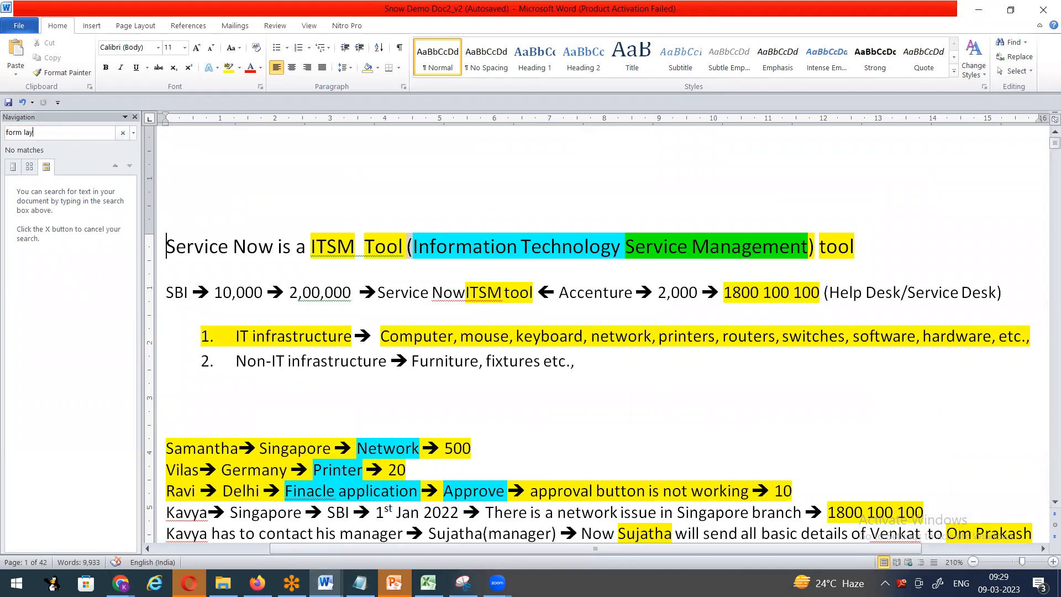
{"action": "key", "text": "Return"}
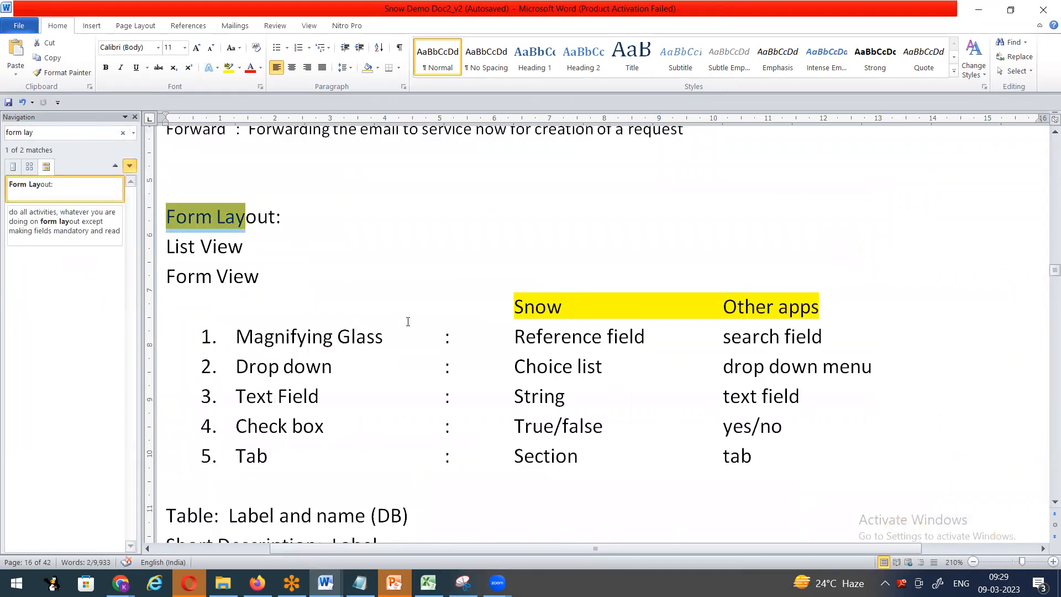
{"action": "scroll", "coordinate": [407, 322], "scroll_direction": "down", "scroll_amount": 2}
- Highlight the Form Layout table terms: Reference field, Choice list, String, True/false and Section
{"action": "left_click_drag", "start_coordinate": [513, 238], "coordinate": [562, 238]}
{"action": "left_click_drag", "start_coordinate": [513, 268], "coordinate": [646, 267]}
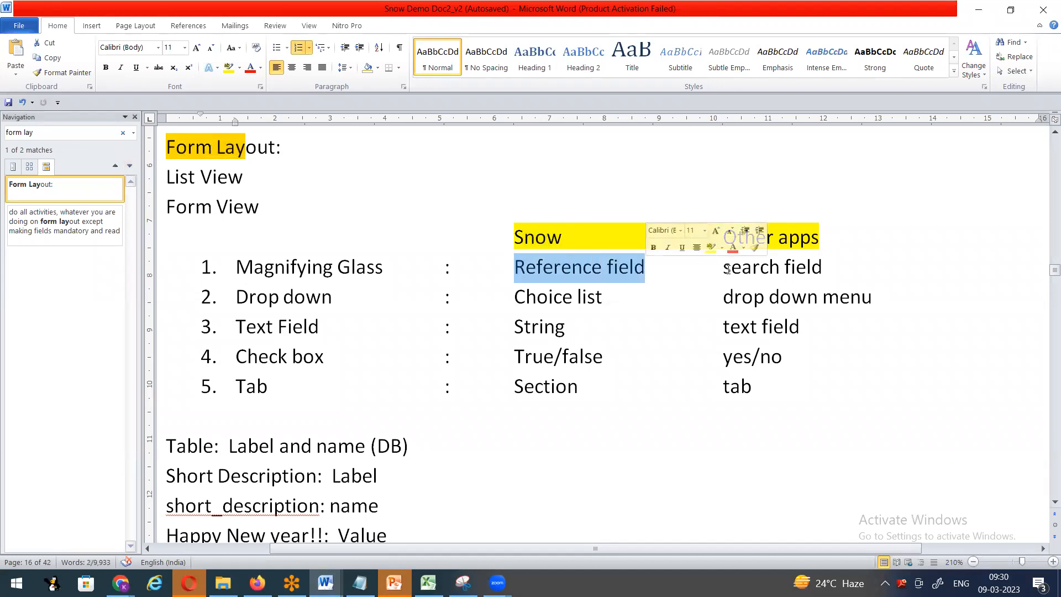
{"action": "left_click_drag", "start_coordinate": [727, 269], "coordinate": [816, 271]}
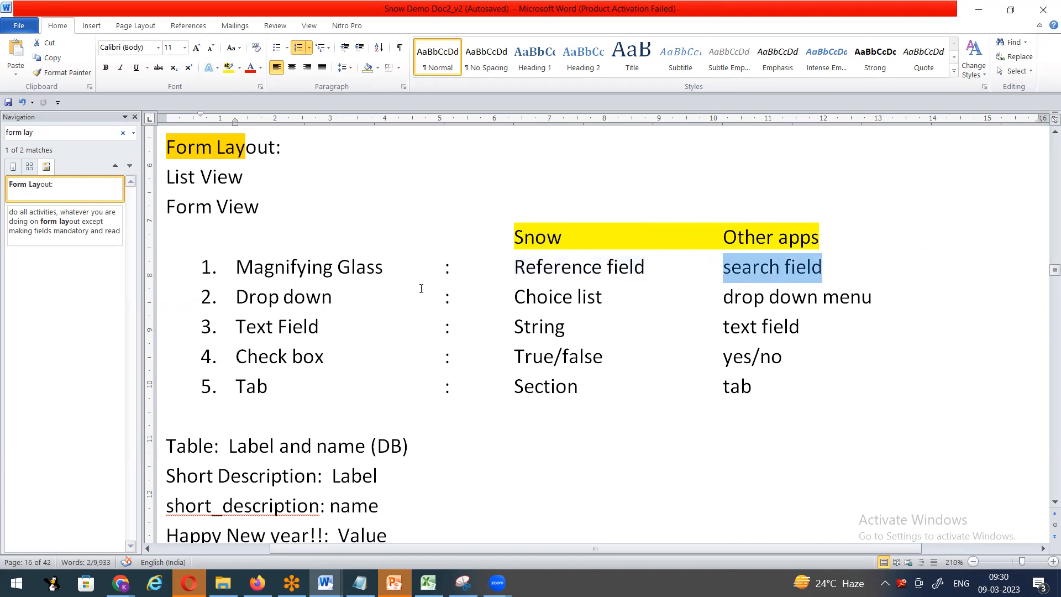
{"action": "left_click_drag", "start_coordinate": [514, 297], "coordinate": [603, 296]}
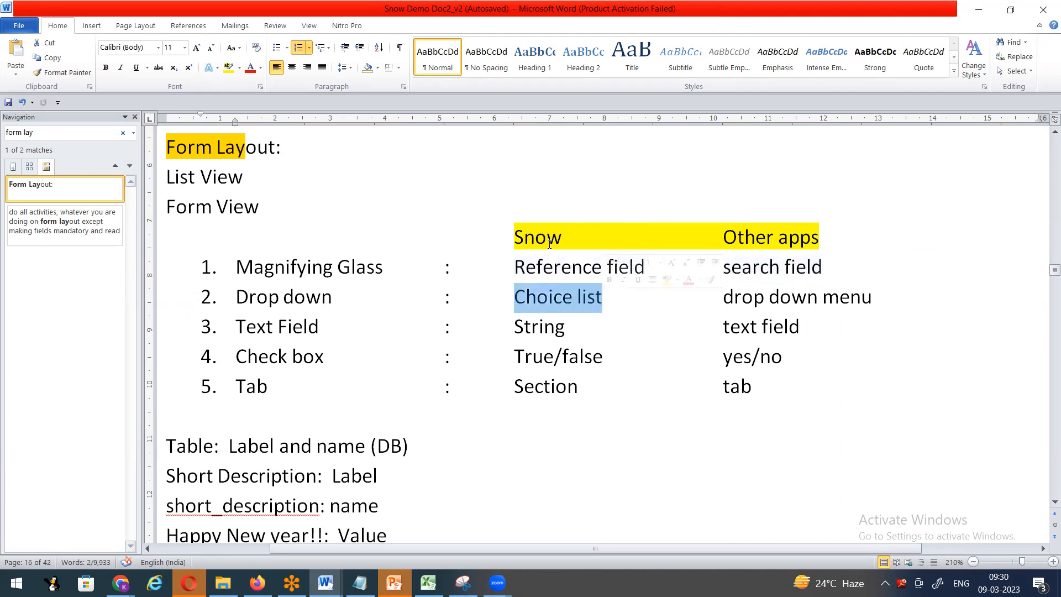
{"action": "left_click_drag", "start_coordinate": [237, 326], "coordinate": [415, 326]}
{"action": "left_click_drag", "start_coordinate": [514, 326], "coordinate": [570, 319]}
{"action": "left_click_drag", "start_coordinate": [235, 357], "coordinate": [325, 357]}
{"action": "left_click_drag", "start_coordinate": [517, 356], "coordinate": [653, 356]}
{"action": "left_click_drag", "start_coordinate": [515, 387], "coordinate": [583, 386]}
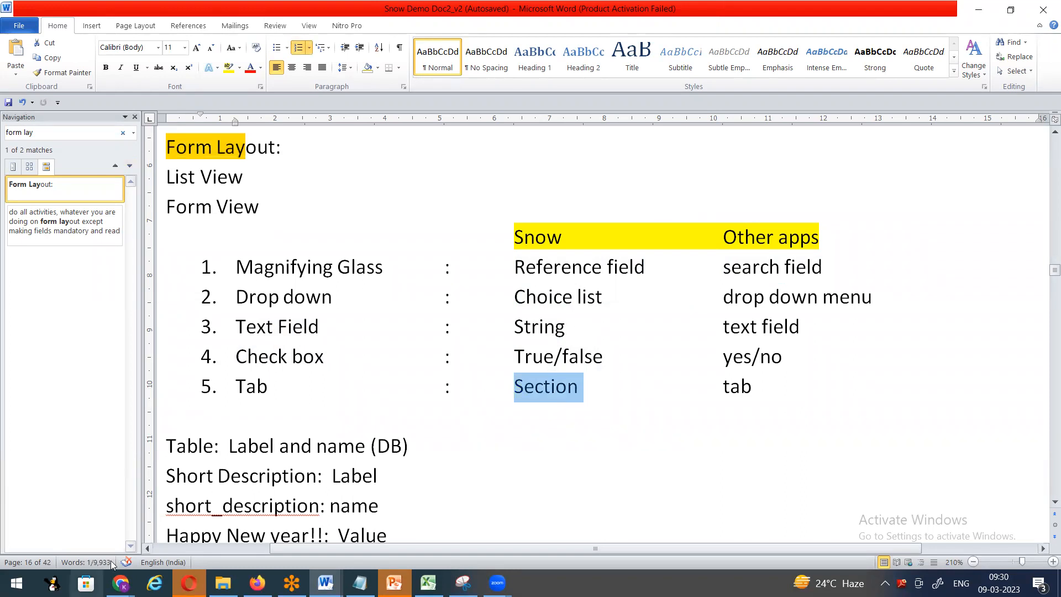
{"action": "left_click", "coordinate": [120, 582]}
- Back in ServiceNow, go to Configure > Form Layout and leave the unsaved new incident
{"action": "left_click", "coordinate": [111, 533]}
{"action": "scroll", "coordinate": [407, 292], "scroll_direction": "up", "scroll_amount": 4}
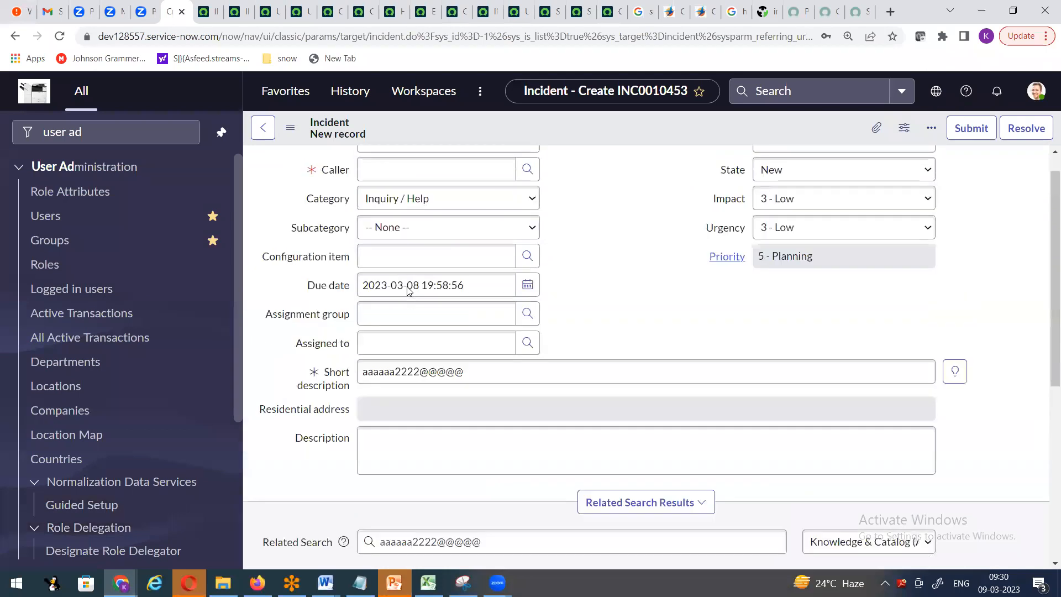
{"action": "scroll", "coordinate": [650, 269], "scroll_direction": "down", "scroll_amount": 7}
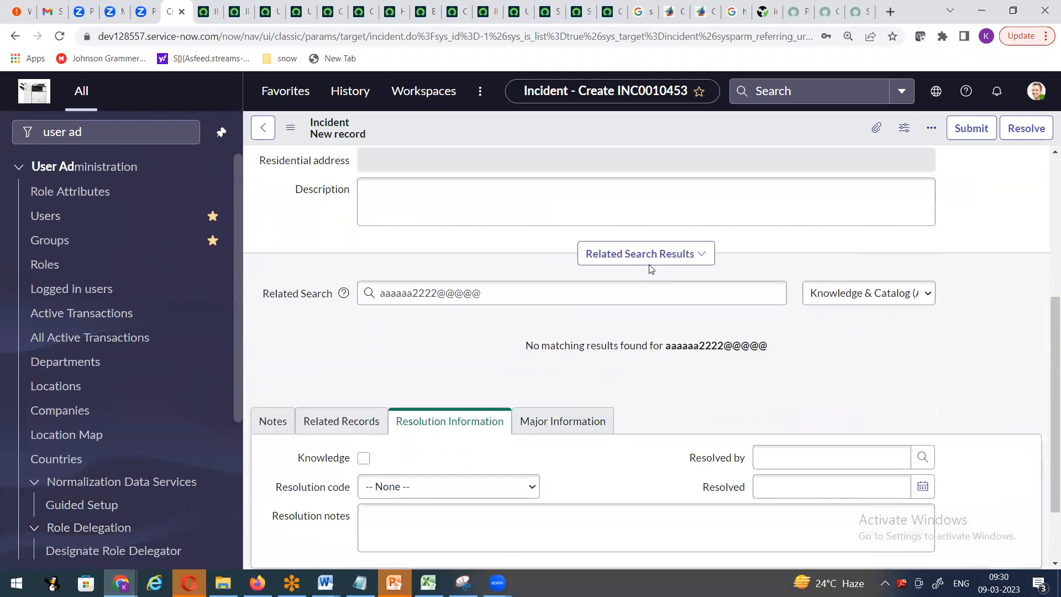
{"action": "scroll", "coordinate": [288, 288], "scroll_direction": "up", "scroll_amount": 4}
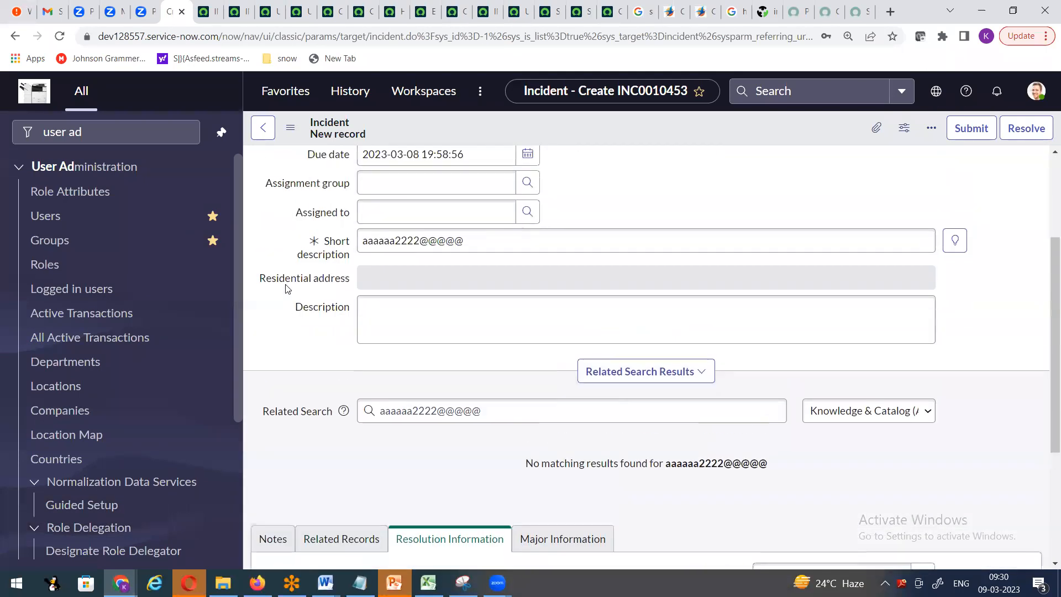
{"action": "scroll", "coordinate": [287, 288], "scroll_direction": "up", "scroll_amount": 1}
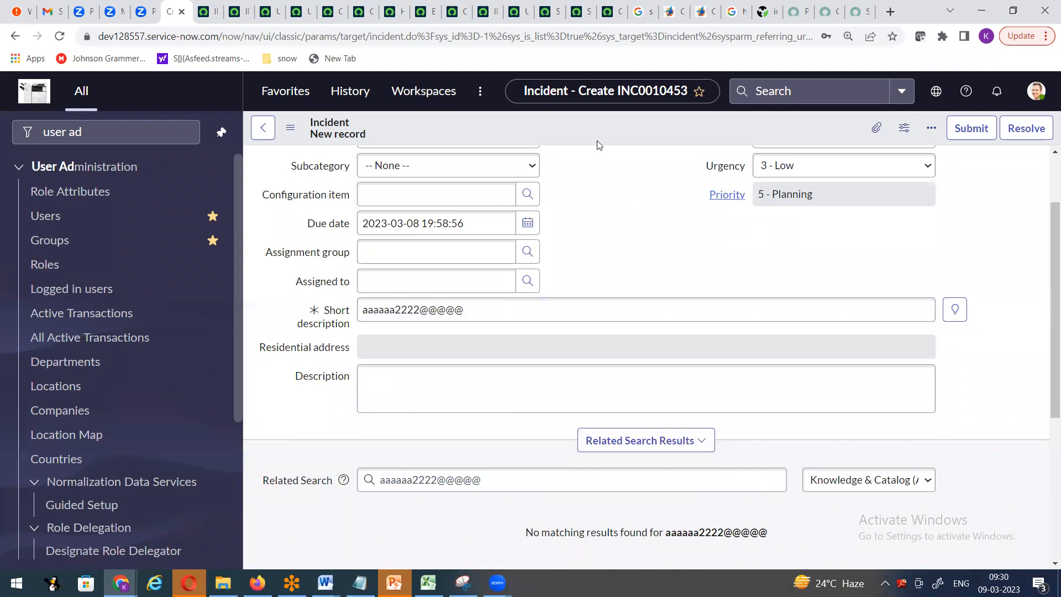
{"action": "right_click", "coordinate": [539, 126]}
{"action": "mouse_move", "coordinate": [589, 162]}
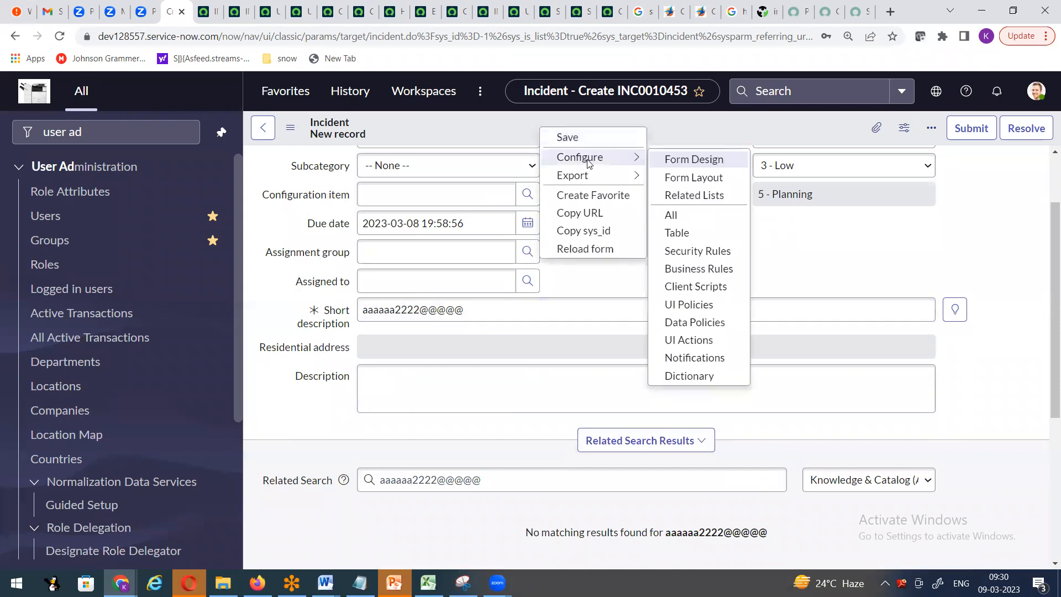
{"action": "left_click", "coordinate": [691, 179]}
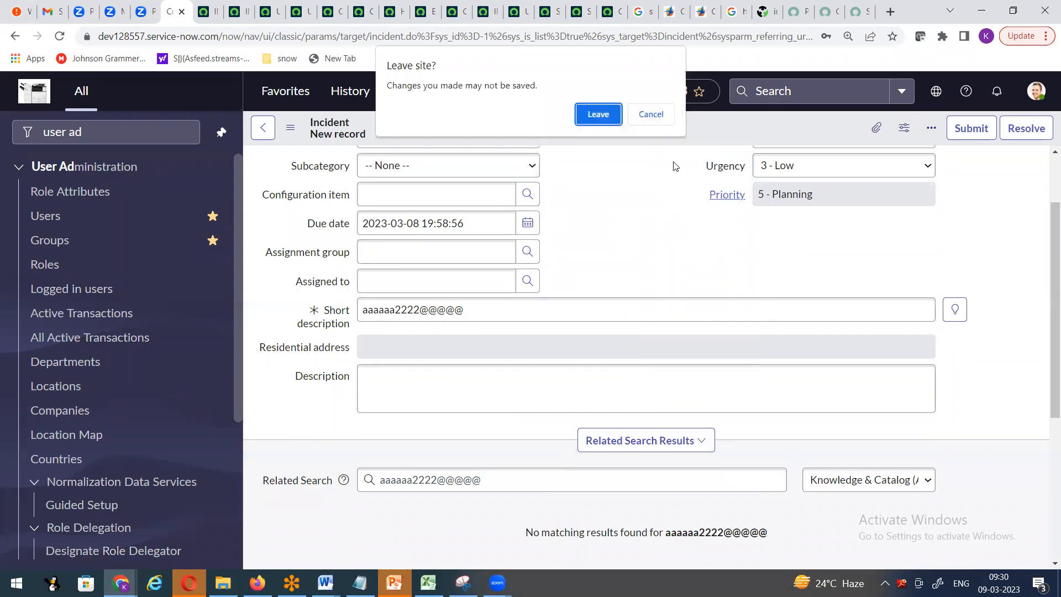
{"action": "left_click", "coordinate": [598, 114]}
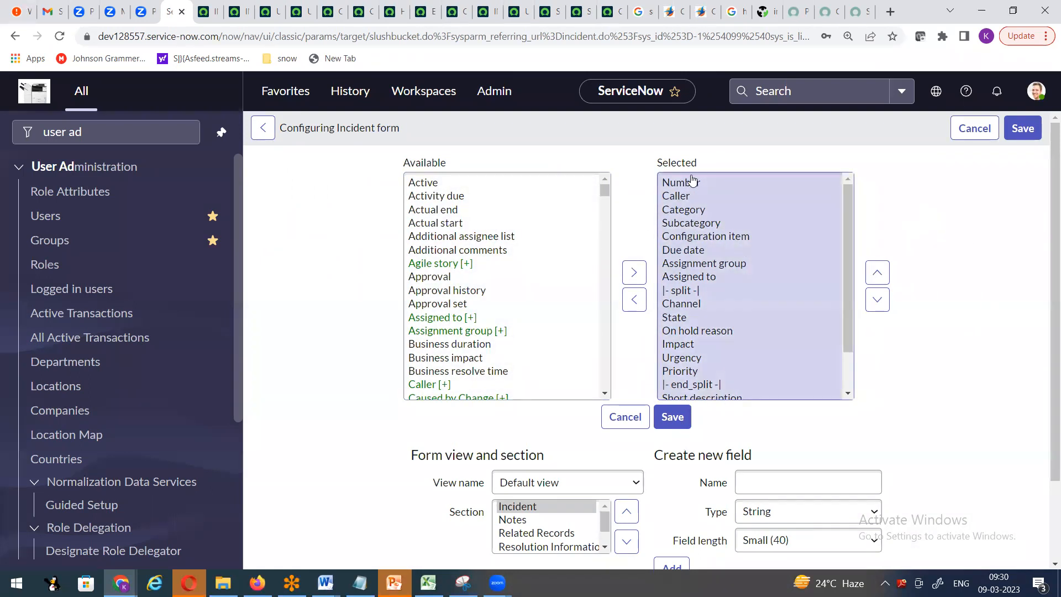
- Insert Correlation ID right after Caller in the Incident form's selected fields and save
{"action": "left_click", "coordinate": [206, 12]}
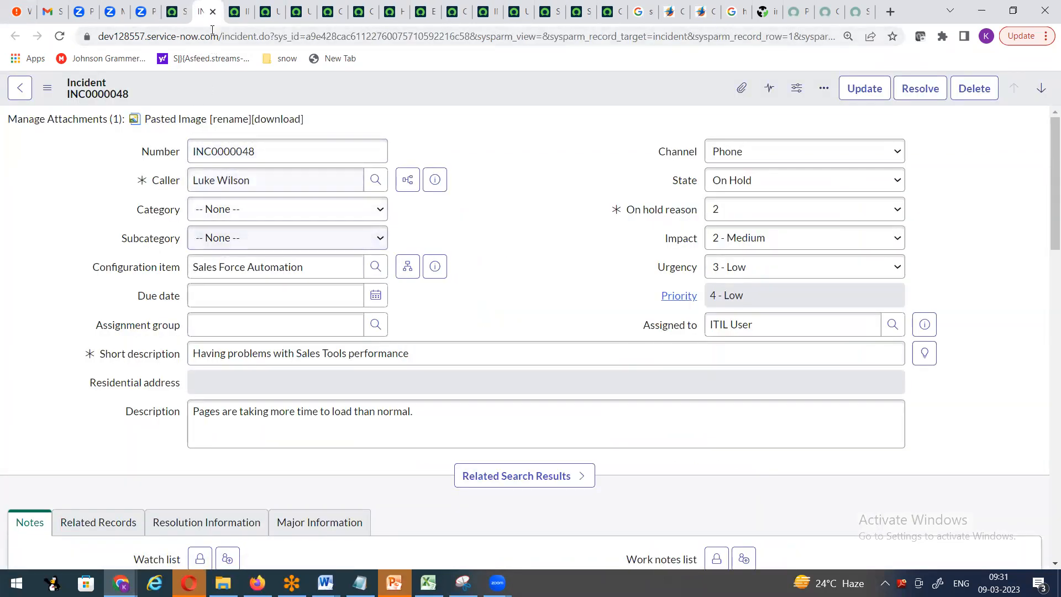
{"action": "left_click", "coordinate": [177, 14]}
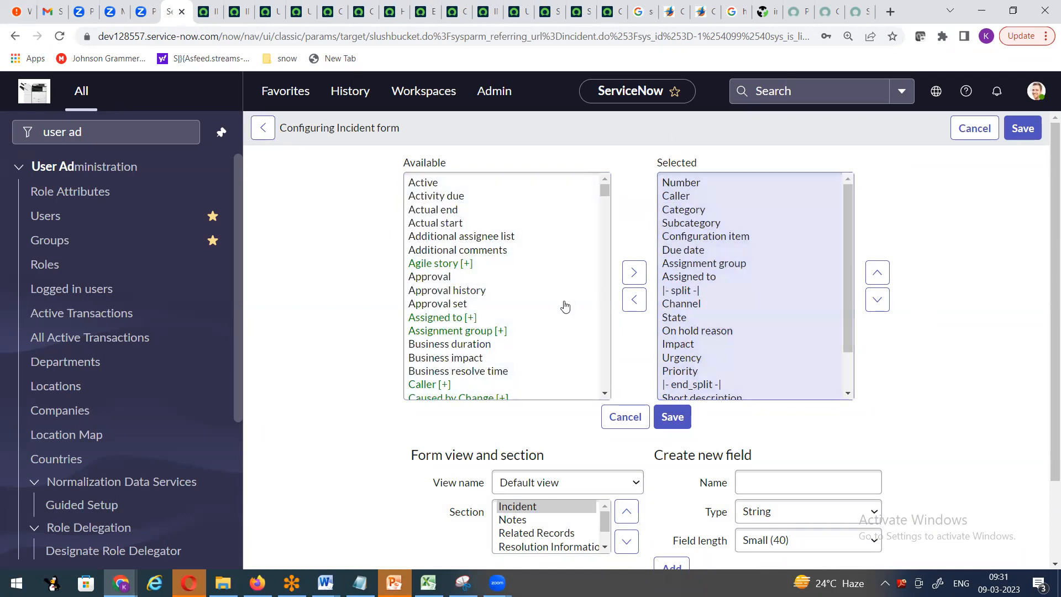
{"action": "scroll", "coordinate": [472, 344], "scroll_direction": "down", "scroll_amount": 3}
{"action": "scroll", "coordinate": [486, 356], "scroll_direction": "down", "scroll_amount": 1}
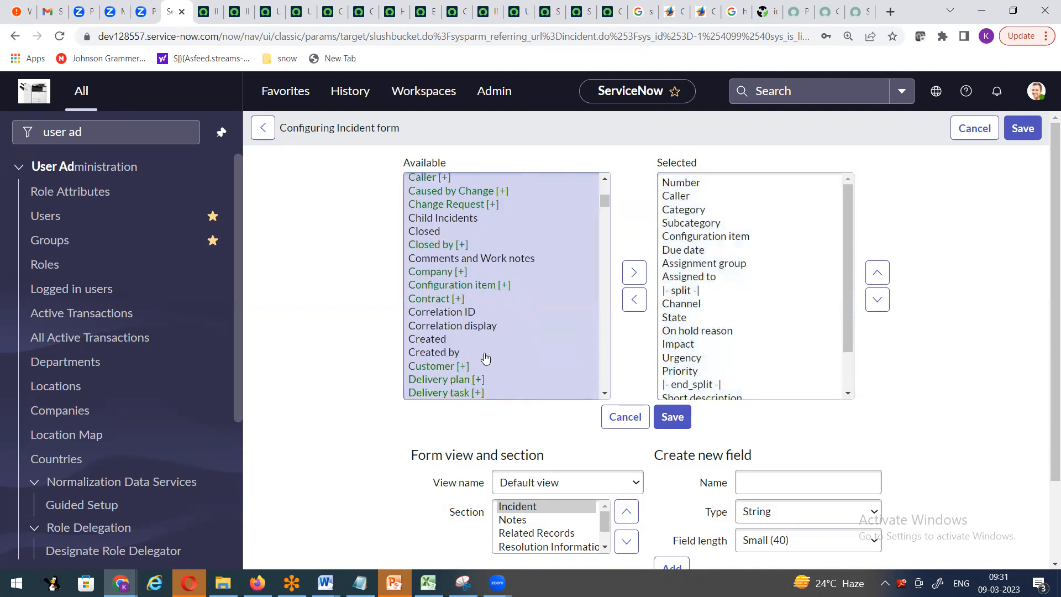
{"action": "left_click", "coordinate": [464, 314]}
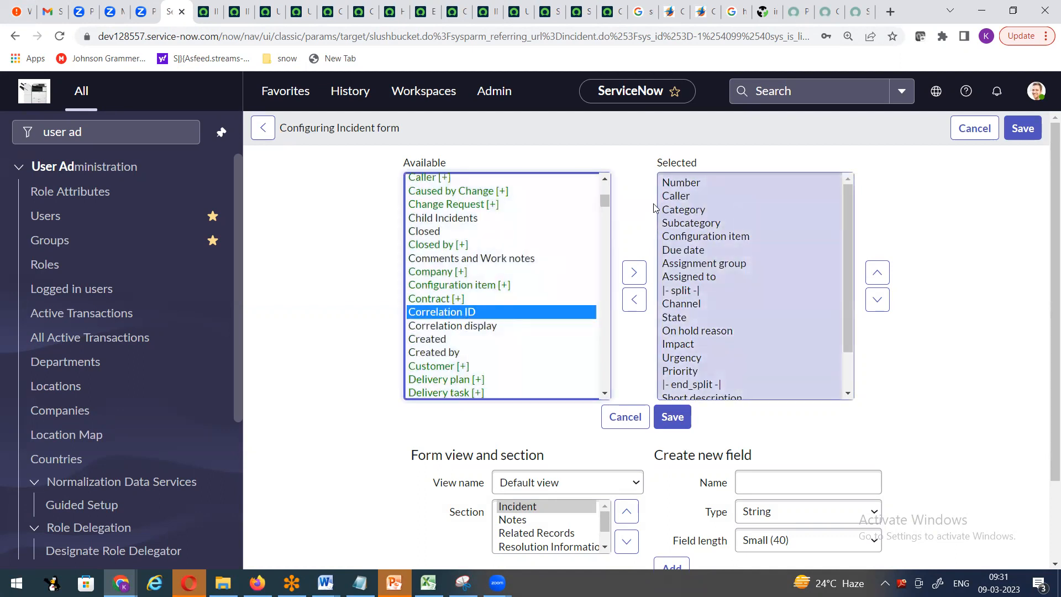
{"action": "left_click", "coordinate": [677, 197]}
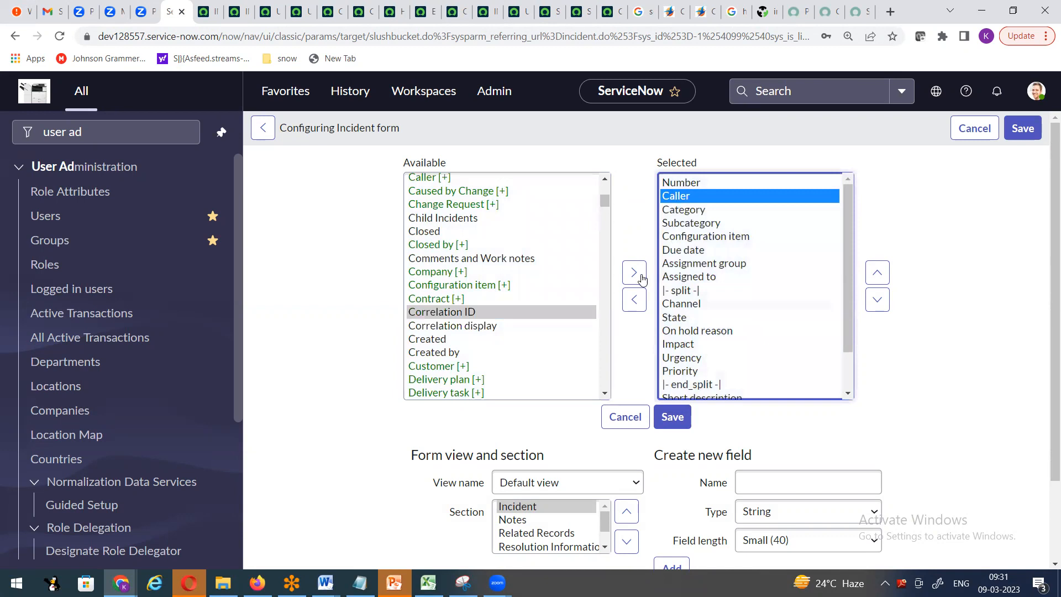
{"action": "left_click", "coordinate": [633, 272]}
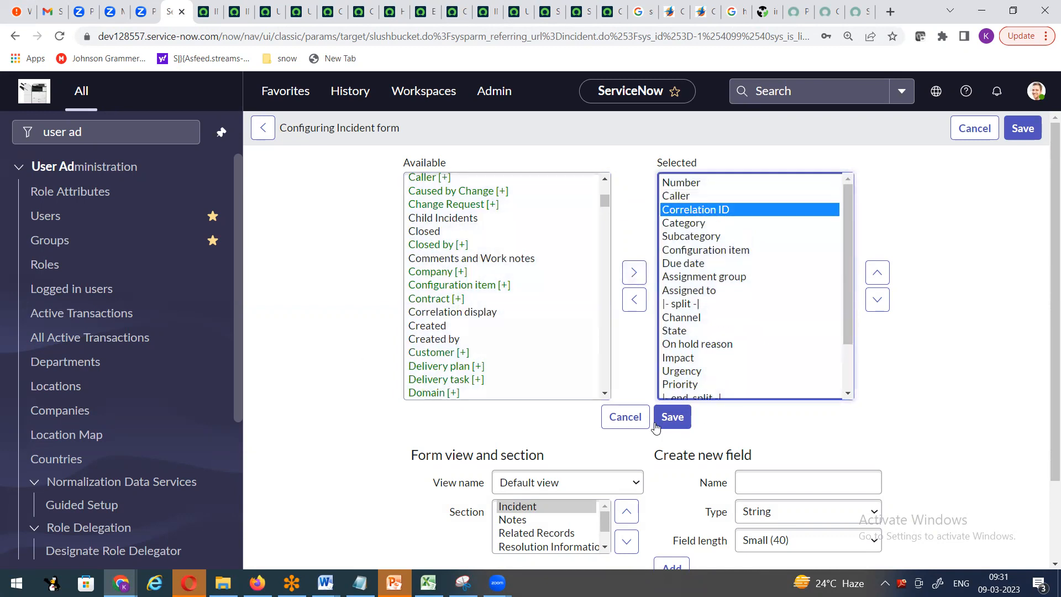
{"action": "left_click", "coordinate": [672, 417]}
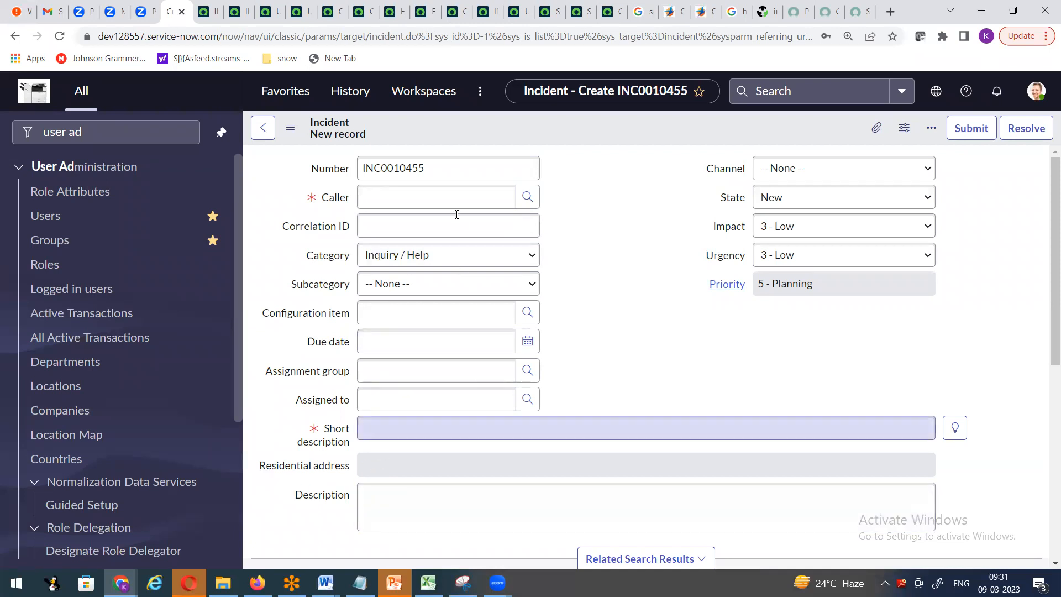
- Take Residential address out of the Incident form's selected fields and save the layout
{"action": "right_click", "coordinate": [512, 113]}
{"action": "mouse_move", "coordinate": [553, 144]}
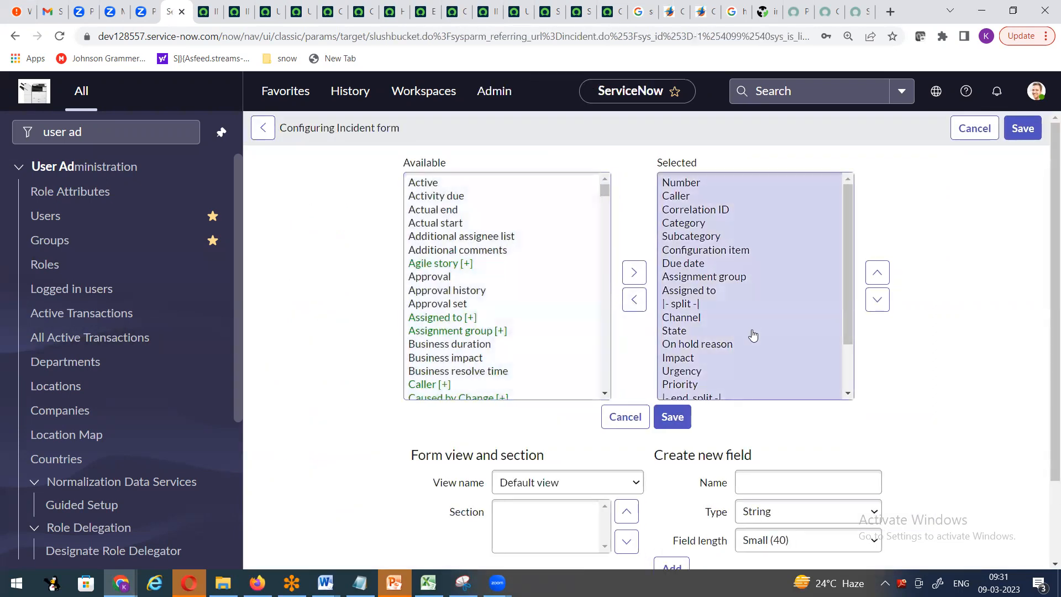
{"action": "scroll", "coordinate": [736, 313], "scroll_direction": "down", "scroll_amount": 2}
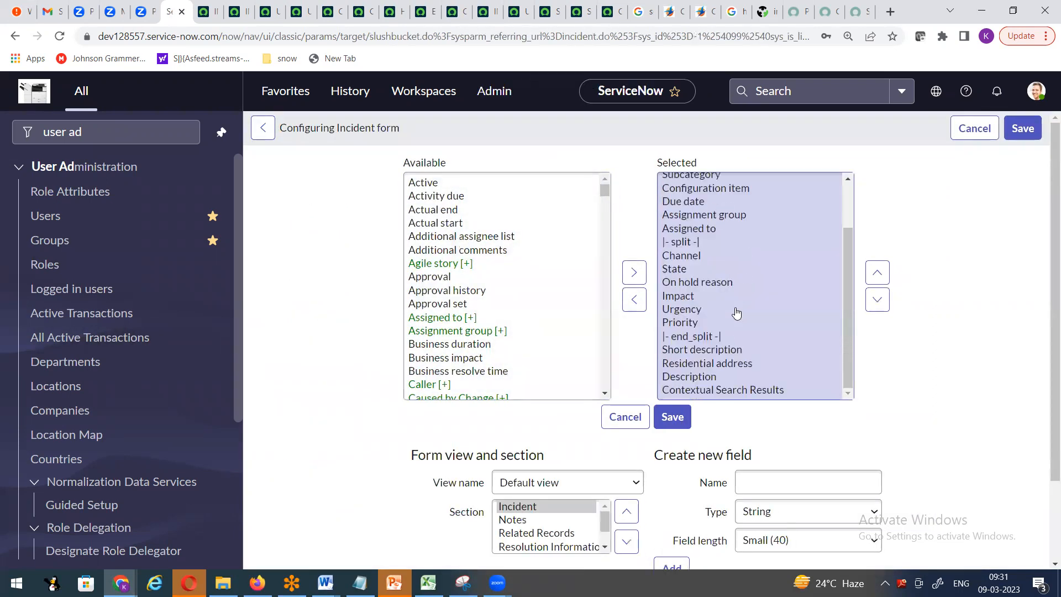
{"action": "left_click", "coordinate": [688, 363]}
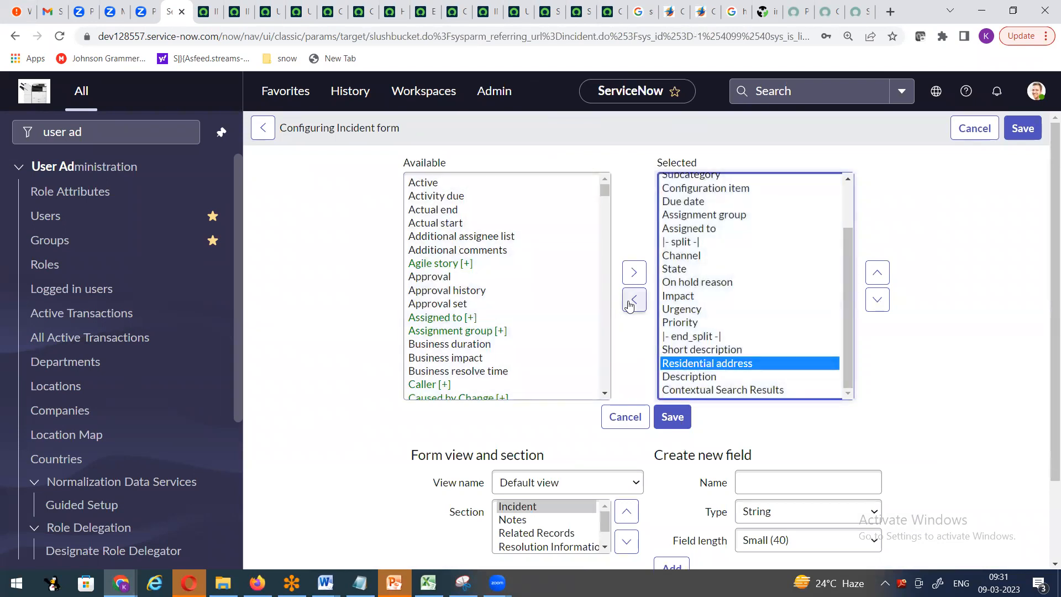
{"action": "left_click", "coordinate": [626, 308]}
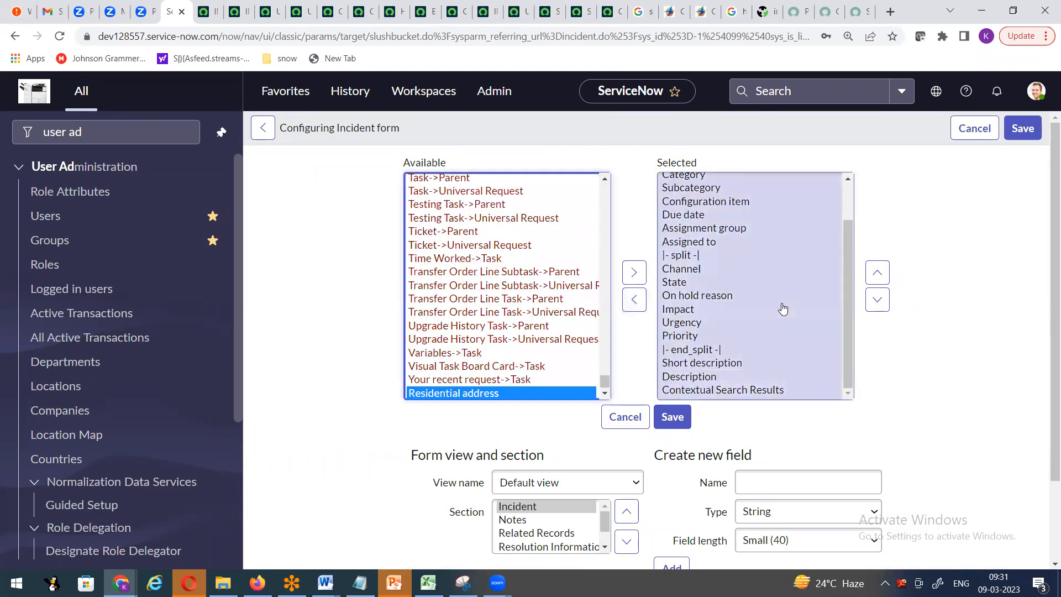
{"action": "left_click", "coordinate": [667, 418]}
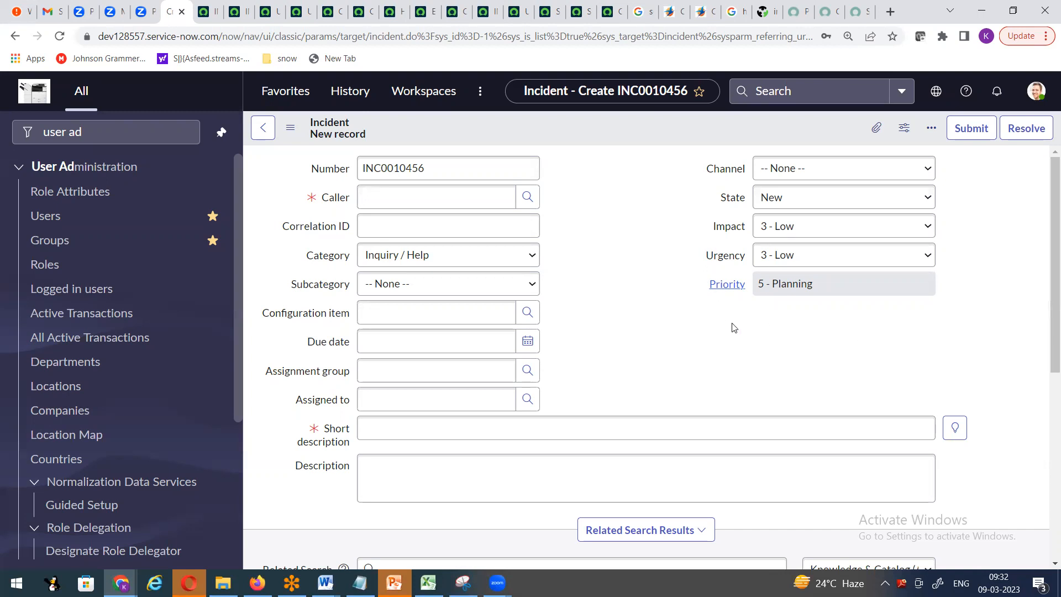
- Create a new Date-type field named 'Date of Joining' in the Incident form layout
{"action": "right_click", "coordinate": [486, 130]}
{"action": "mouse_move", "coordinate": [539, 162]}
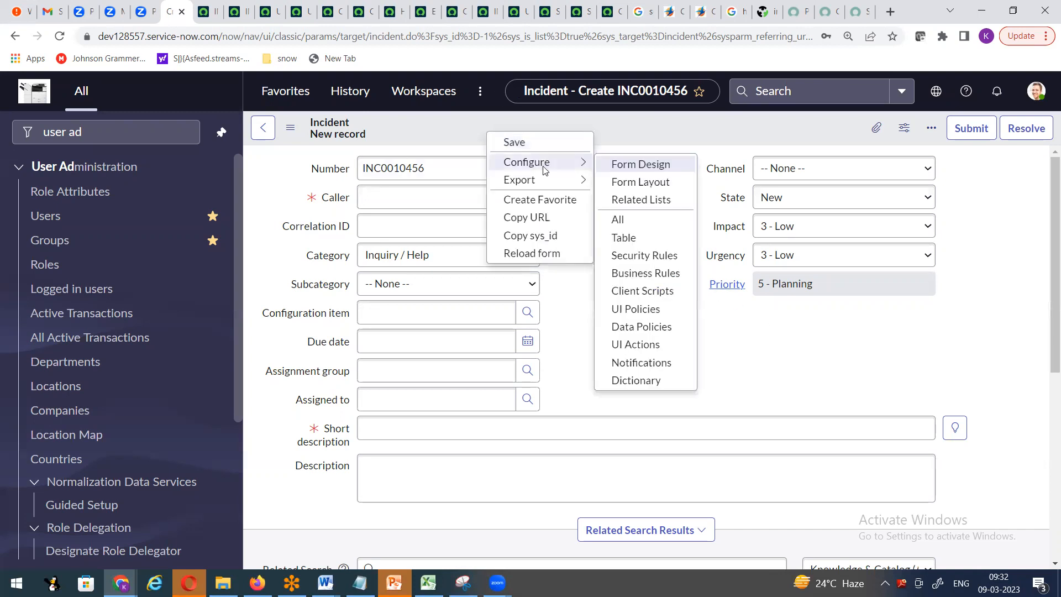
{"action": "left_click", "coordinate": [654, 185]}
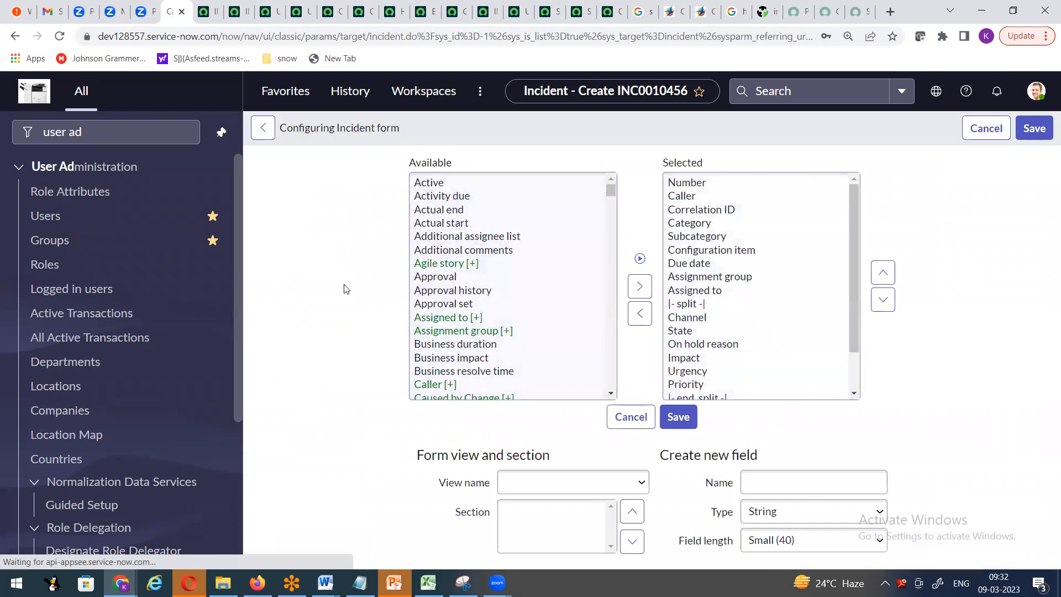
{"action": "scroll", "coordinate": [739, 232], "scroll_direction": "down", "scroll_amount": 2}
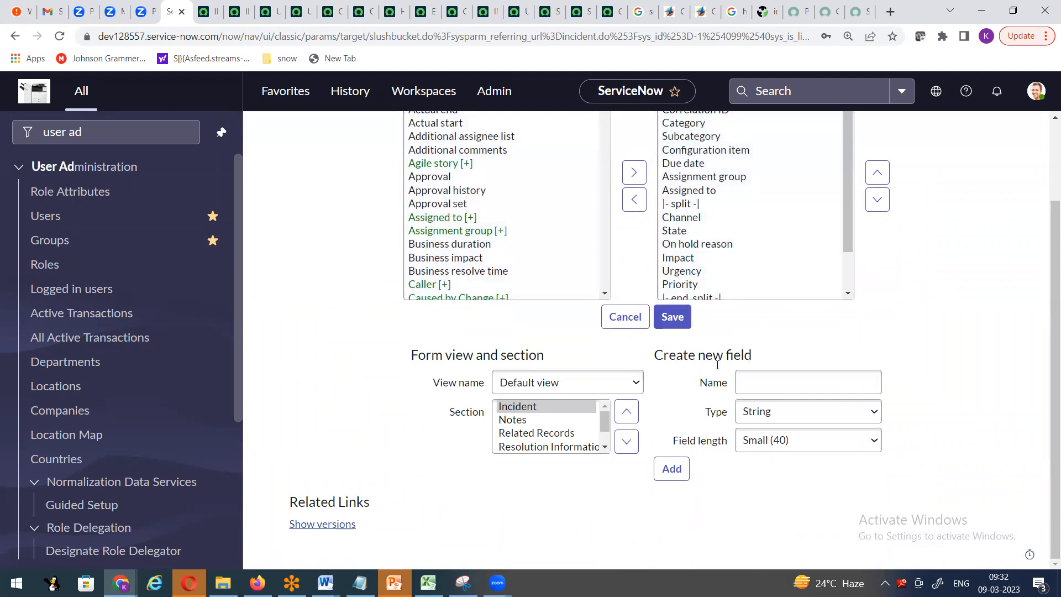
{"action": "left_click", "coordinate": [787, 378]}
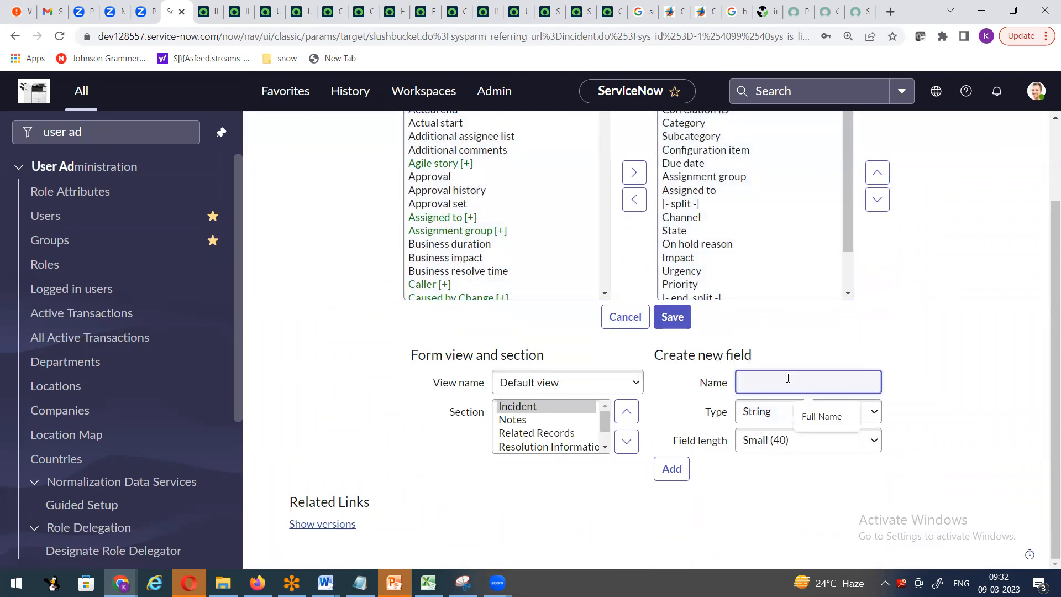
{"action": "type", "text": "Date o"}
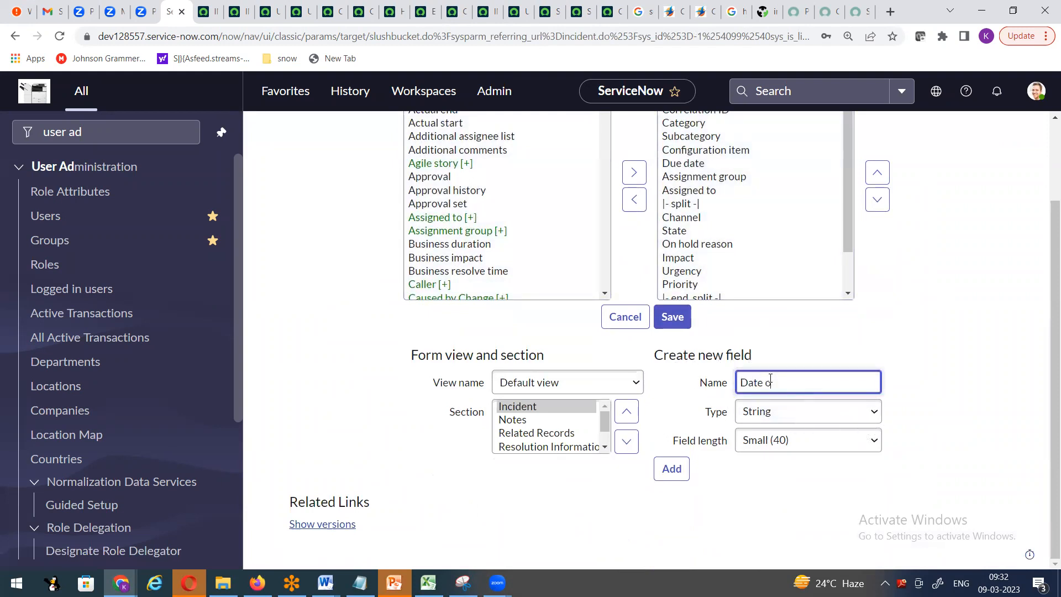
{"action": "type", "text": "f Joining"}
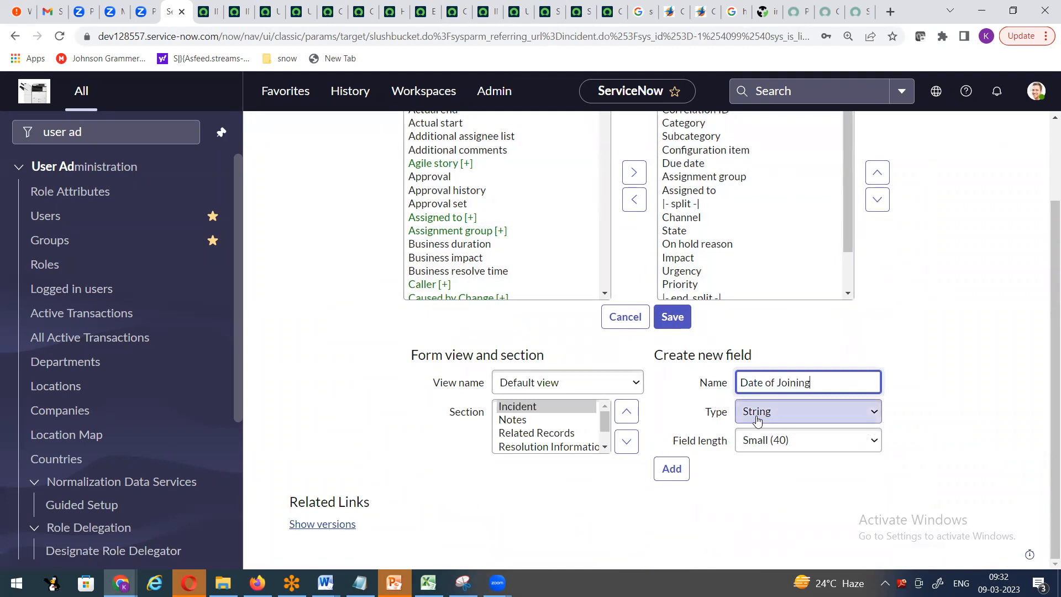
{"action": "left_click", "coordinate": [757, 420]}
{"action": "scroll", "coordinate": [846, 200], "scroll_direction": "up", "scroll_amount": 5}
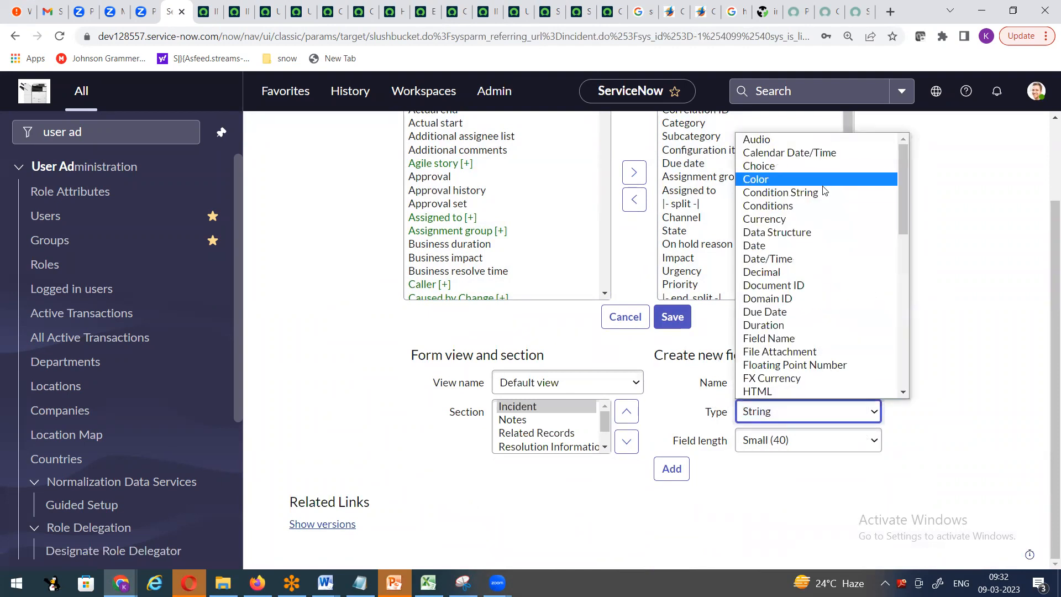
{"action": "left_click", "coordinate": [766, 246]}
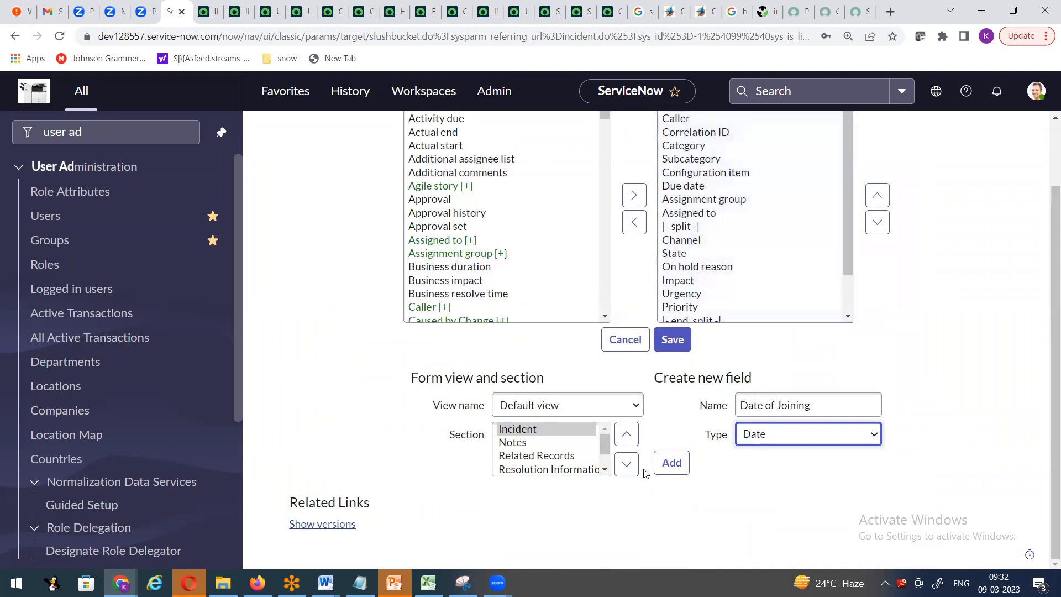
{"action": "left_click", "coordinate": [672, 463]}
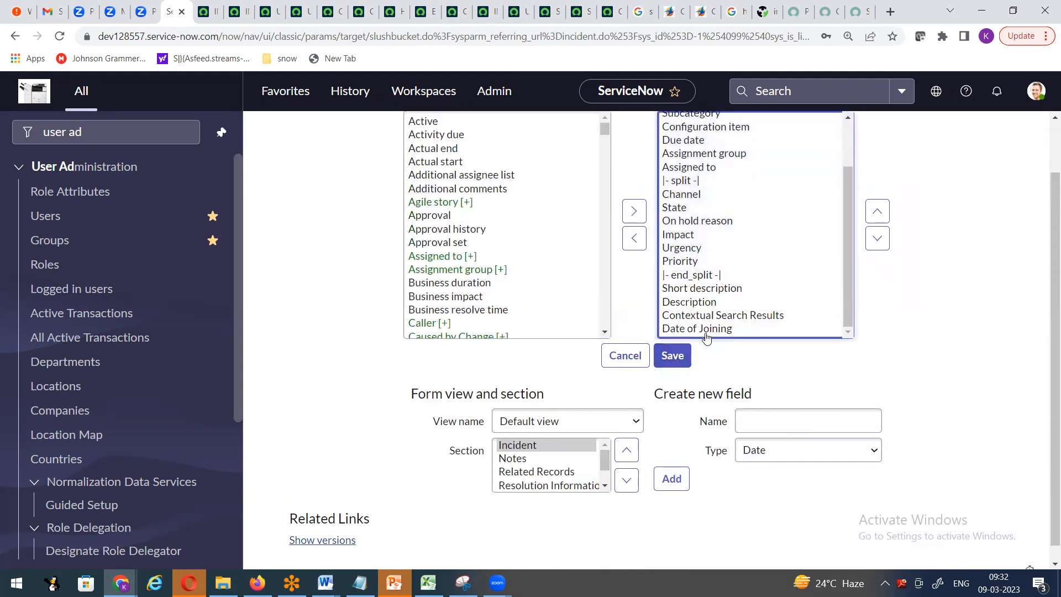
- Move Date of Joining up to just below Assigned to and save the layout
{"action": "left_click", "coordinate": [705, 330]}
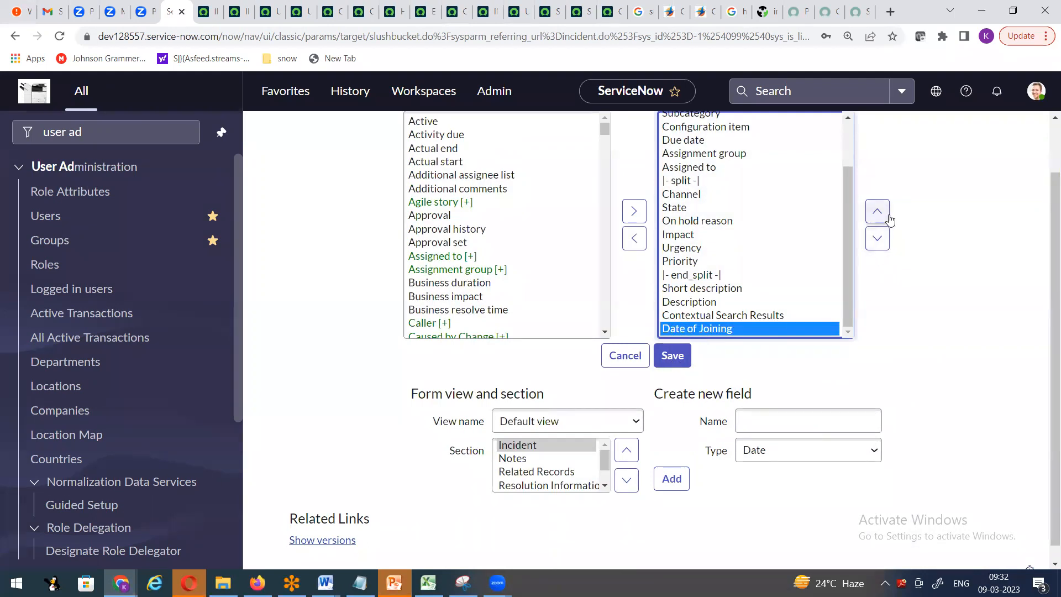
{"action": "left_click", "coordinate": [888, 217]}
{"action": "left_click", "coordinate": [889, 218]}
{"action": "left_click", "coordinate": [888, 217]}
{"action": "left_click", "coordinate": [888, 217]}
{"action": "left_click", "coordinate": [888, 217]}
{"action": "left_click", "coordinate": [888, 217]}
{"action": "left_click", "coordinate": [887, 217]}
{"action": "left_click", "coordinate": [887, 217]}
{"action": "left_click", "coordinate": [887, 216]}
{"action": "left_click", "coordinate": [887, 216]}
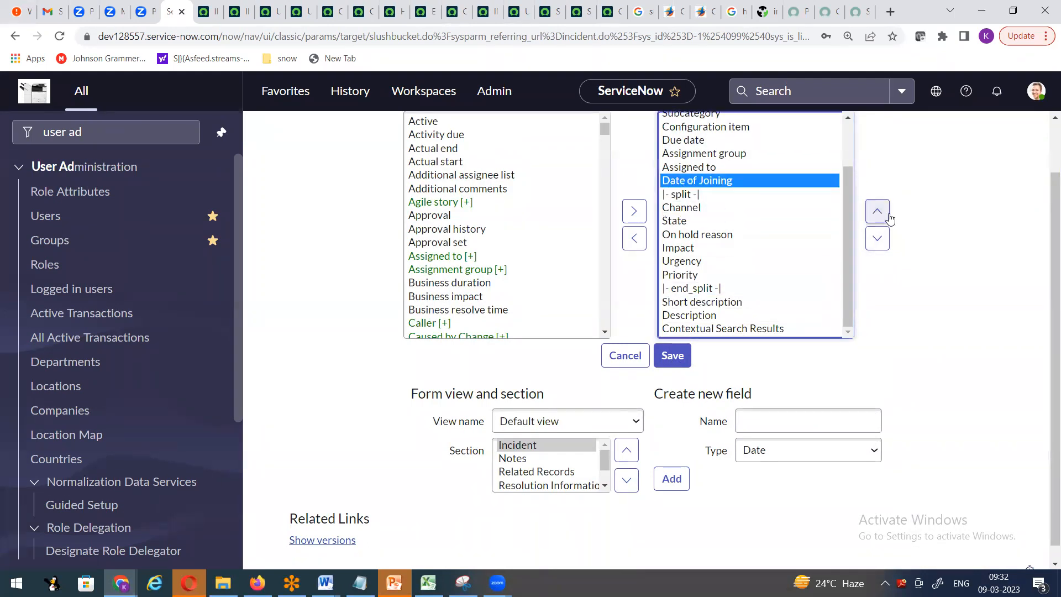
{"action": "left_click", "coordinate": [887, 217]}
{"action": "left_click", "coordinate": [887, 217]}
{"action": "left_click", "coordinate": [877, 237]}
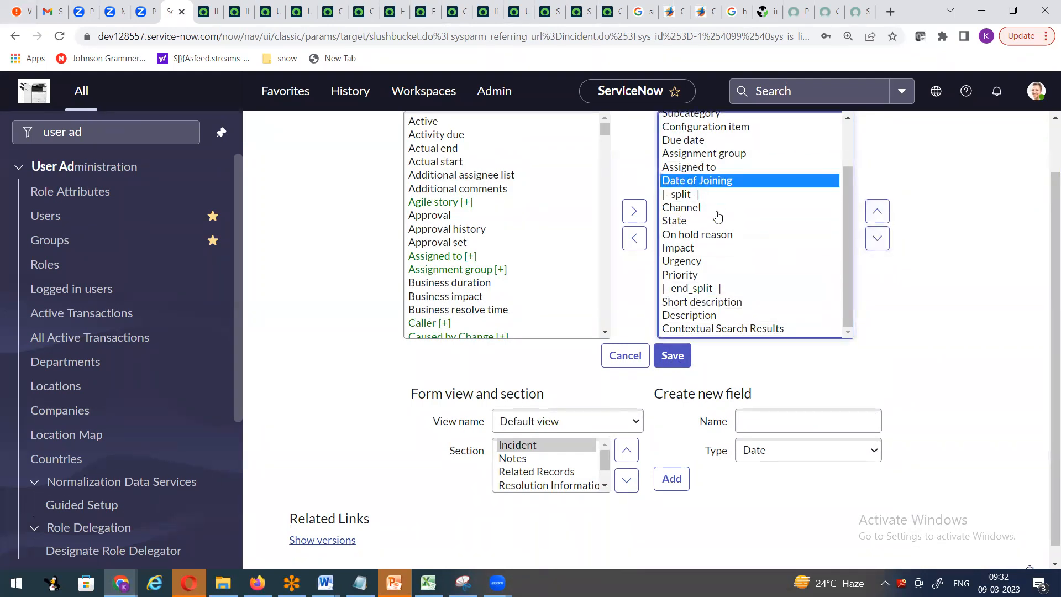
{"action": "left_click", "coordinate": [671, 355]}
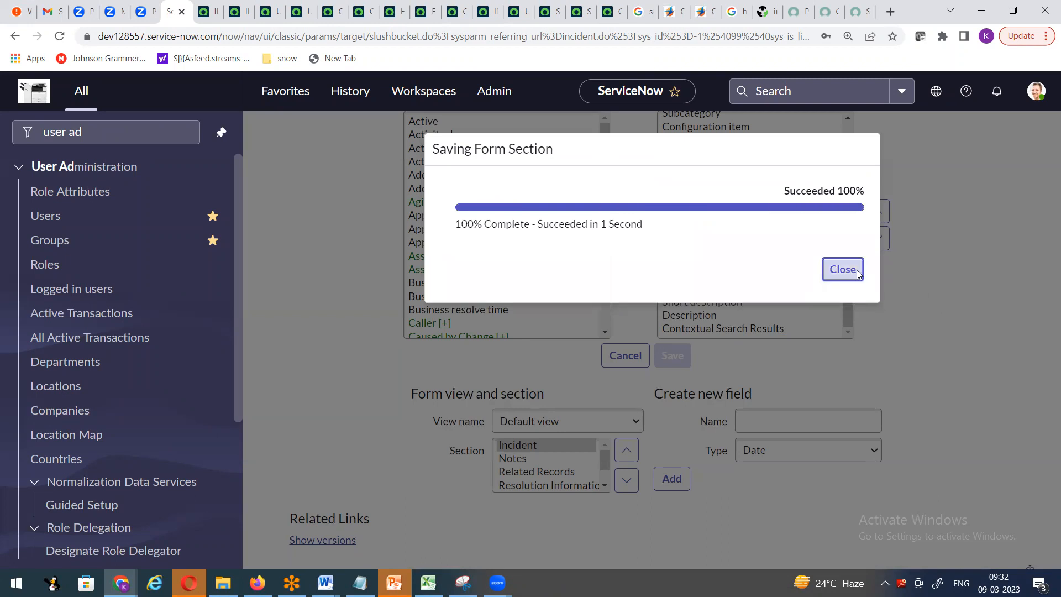
{"action": "left_click", "coordinate": [857, 274]}
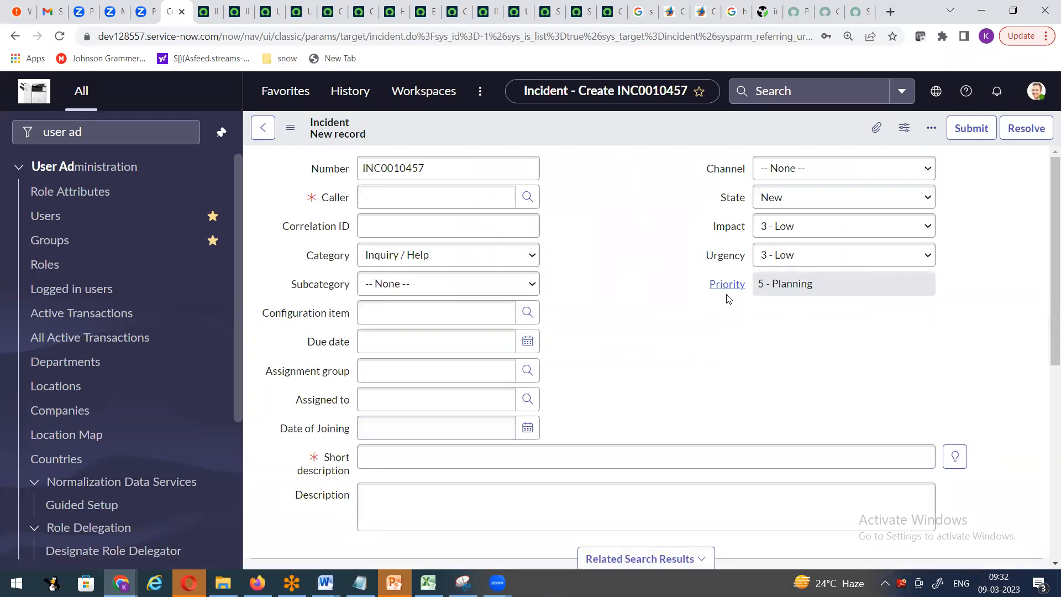
- Move Date of Joining down four places to below Priority in the right column, and save
{"action": "right_click", "coordinate": [594, 162]}
{"action": "right_click", "coordinate": [583, 142]}
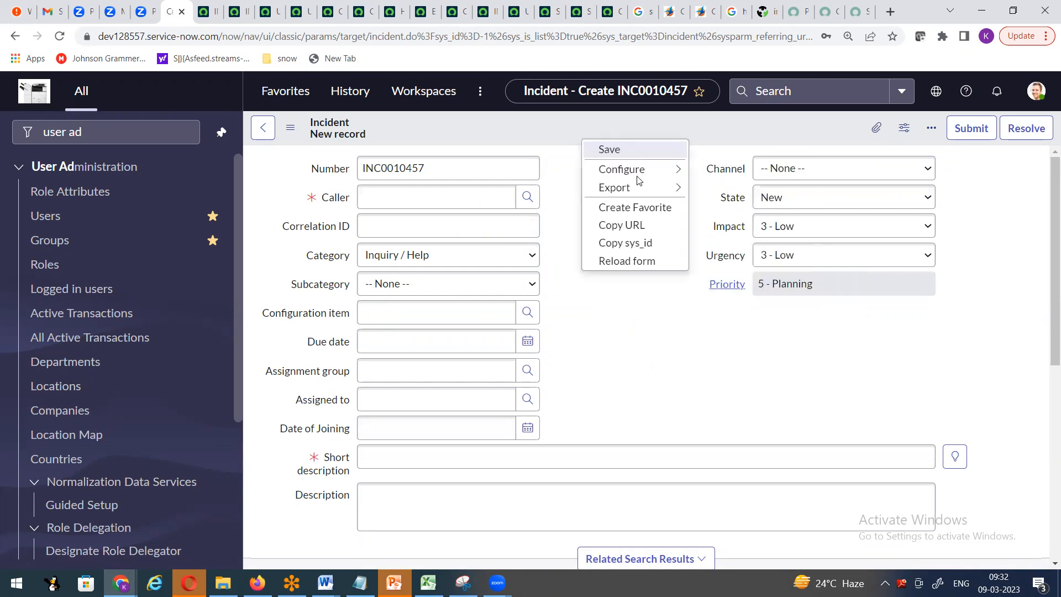
{"action": "mouse_move", "coordinate": [641, 174]}
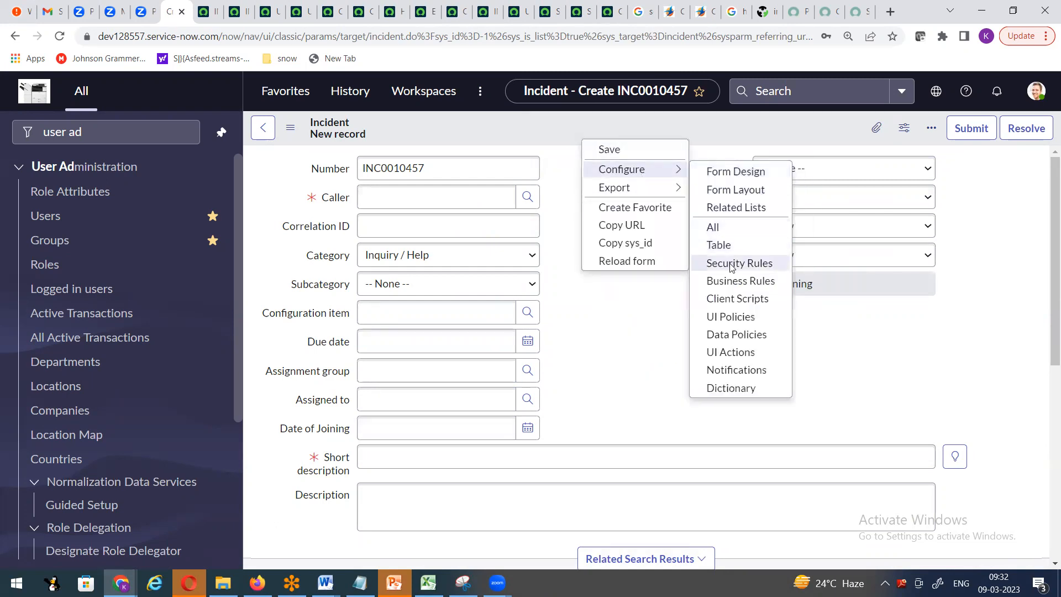
{"action": "left_click", "coordinate": [736, 193]}
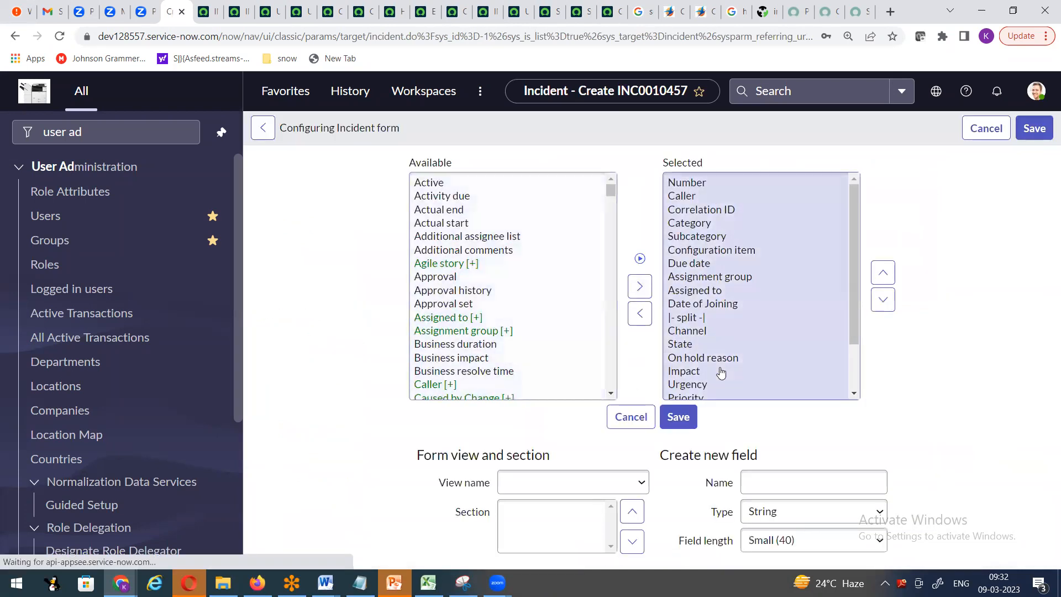
{"action": "scroll", "coordinate": [745, 334], "scroll_direction": "down", "scroll_amount": 1}
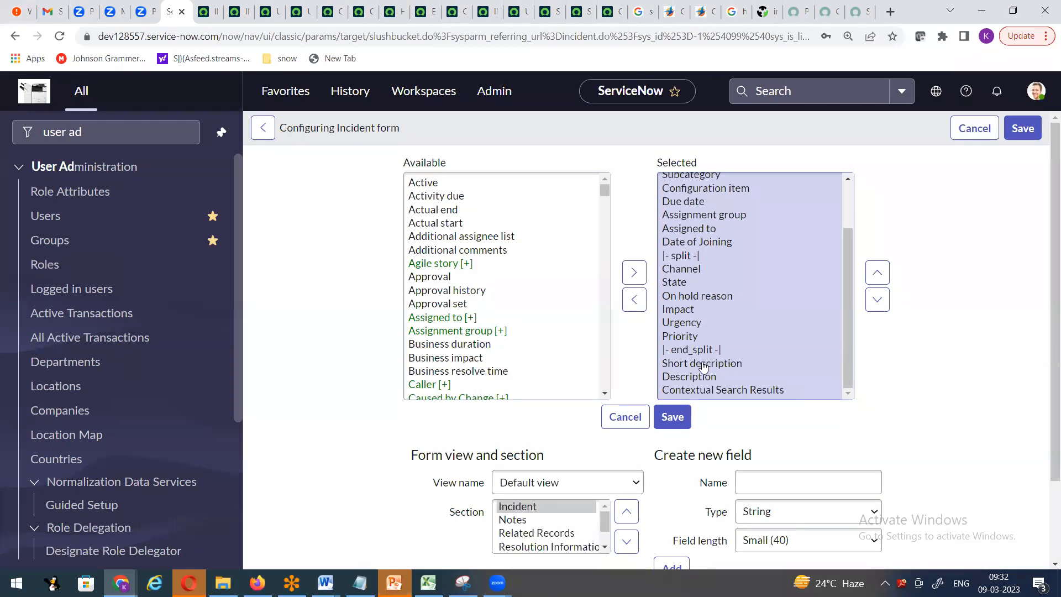
{"action": "scroll", "coordinate": [749, 349], "scroll_direction": "down", "scroll_amount": 2}
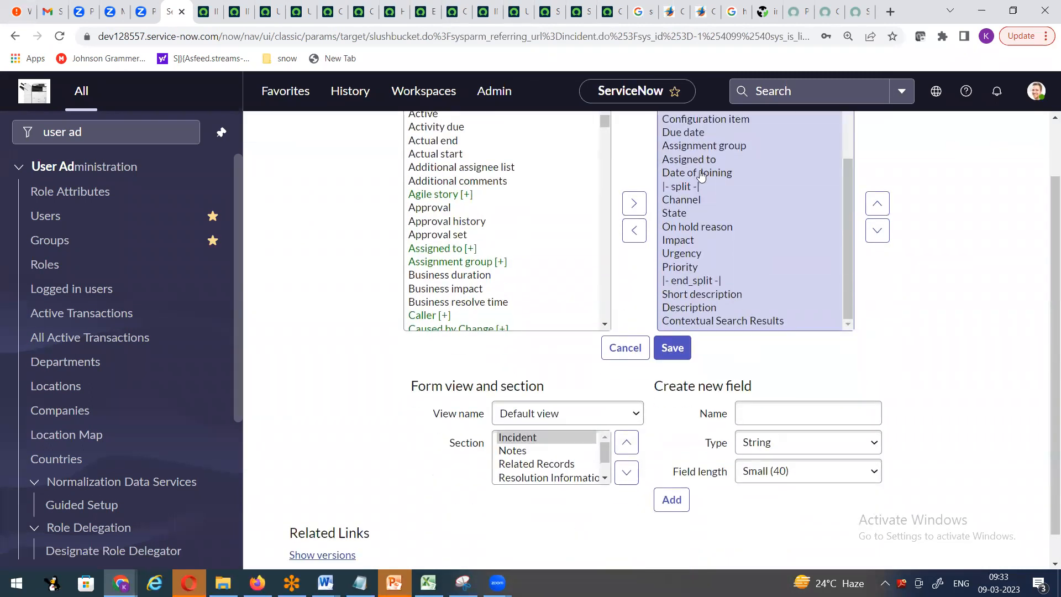
{"action": "left_click", "coordinate": [699, 180]}
{"action": "left_click", "coordinate": [877, 238]}
{"action": "left_click", "coordinate": [876, 238]}
{"action": "left_click", "coordinate": [877, 238]}
{"action": "left_click", "coordinate": [876, 238]}
{"action": "left_click", "coordinate": [876, 238]}
{"action": "left_click", "coordinate": [876, 238]}
{"action": "left_click", "coordinate": [877, 238]}
{"action": "left_click", "coordinate": [677, 355]}
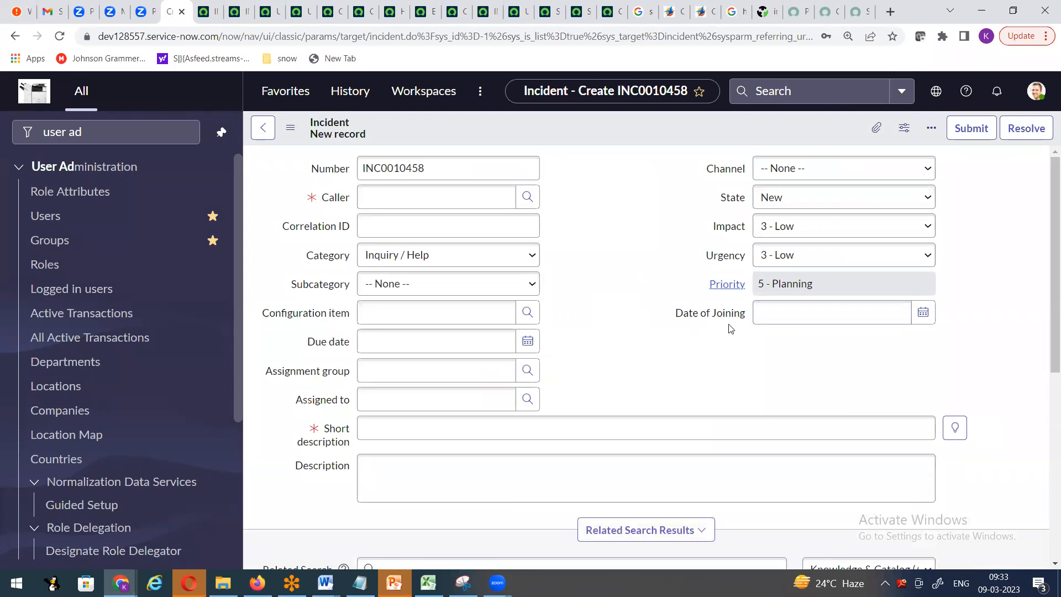
- Reopen the incident Form Layout configuration and scroll to the Form view and section settings
{"action": "scroll", "coordinate": [580, 355], "scroll_direction": "down", "scroll_amount": 6}
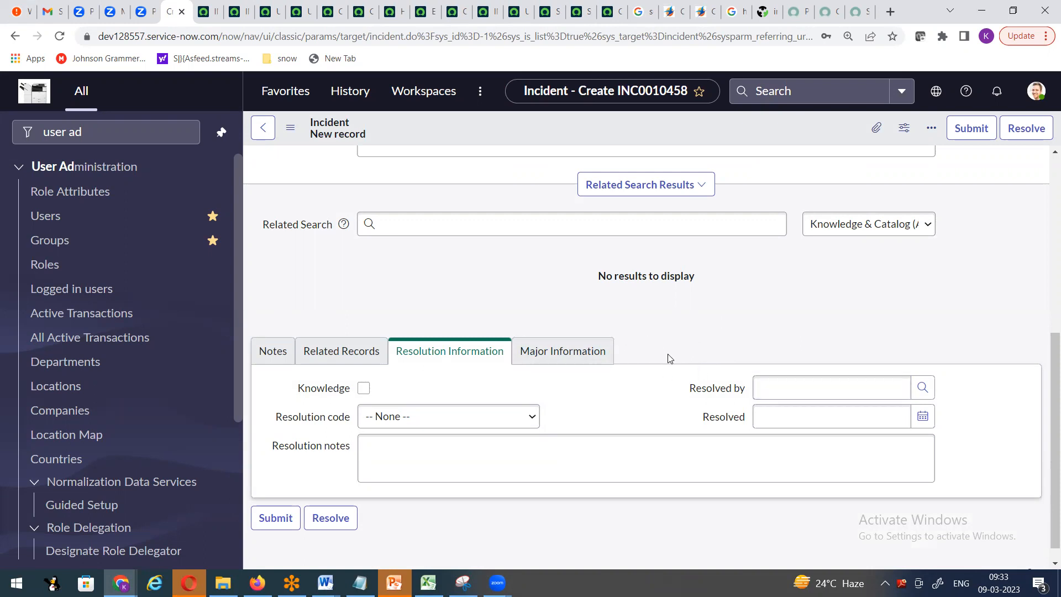
{"action": "right_click", "coordinate": [556, 123]}
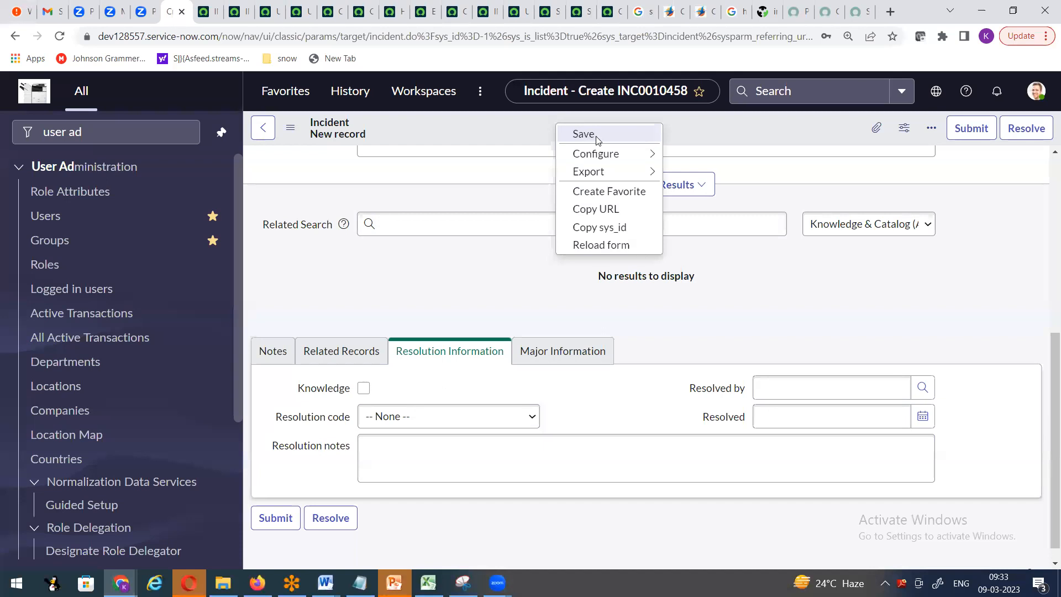
{"action": "mouse_move", "coordinate": [603, 155]}
{"action": "left_click", "coordinate": [715, 176]}
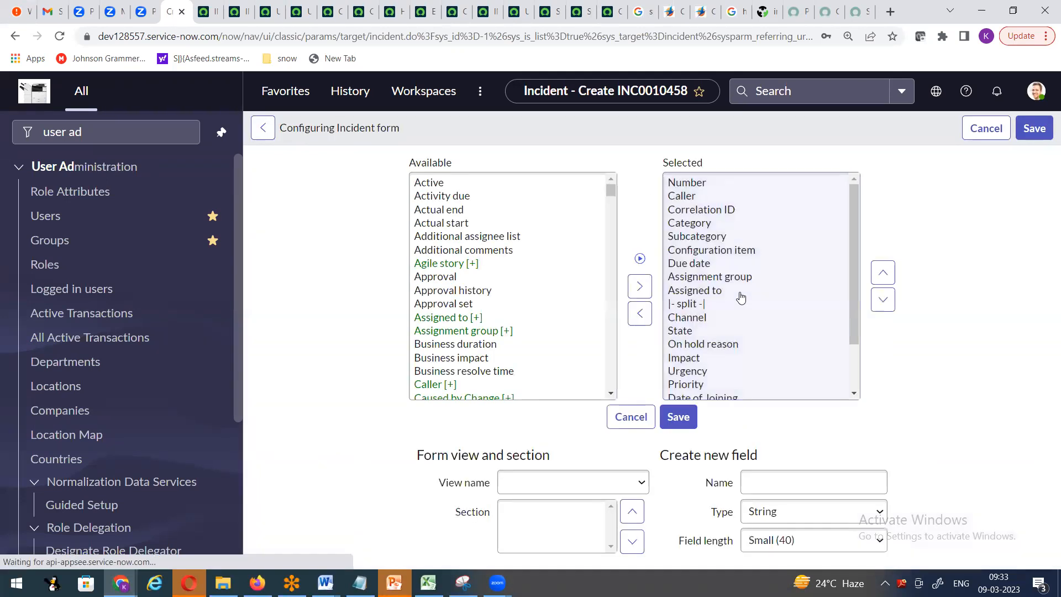
{"action": "scroll", "coordinate": [343, 300], "scroll_direction": "down", "scroll_amount": 3}
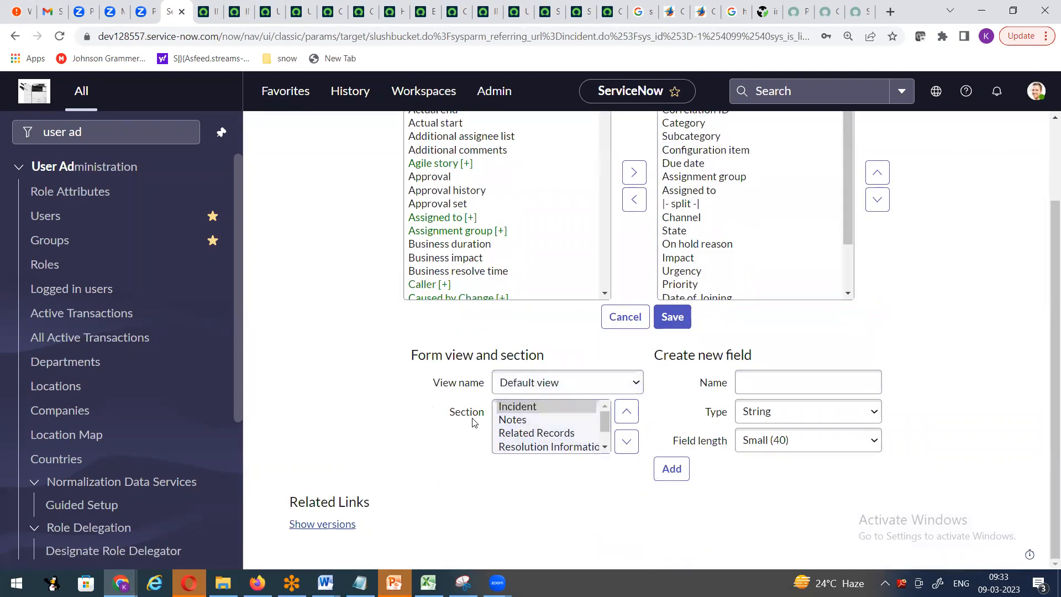
- Create a new form section captioned 'SBI Information'
{"action": "left_click", "coordinate": [605, 448]}
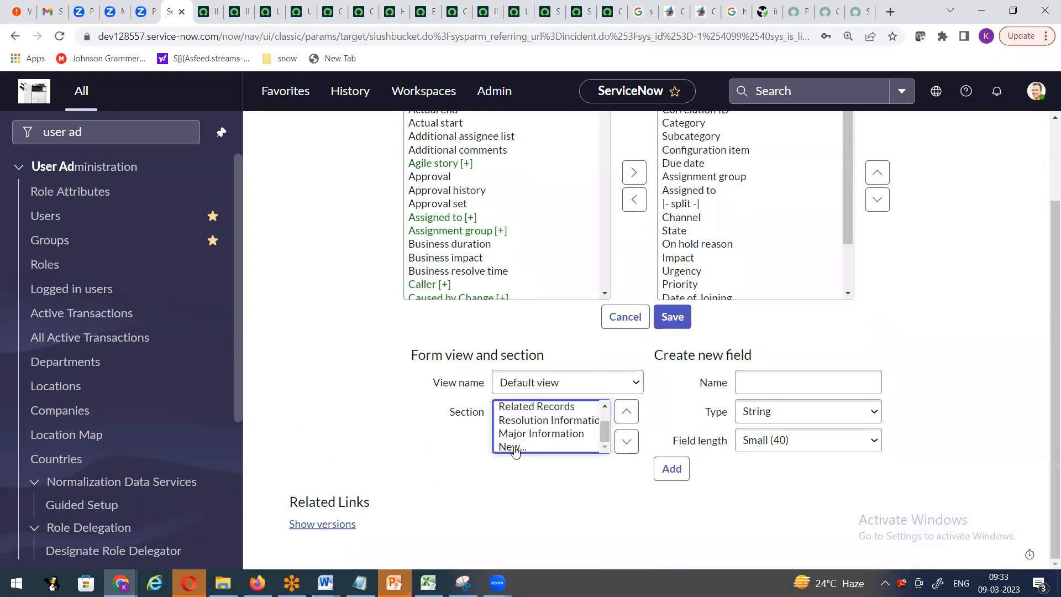
{"action": "left_click", "coordinate": [515, 447]}
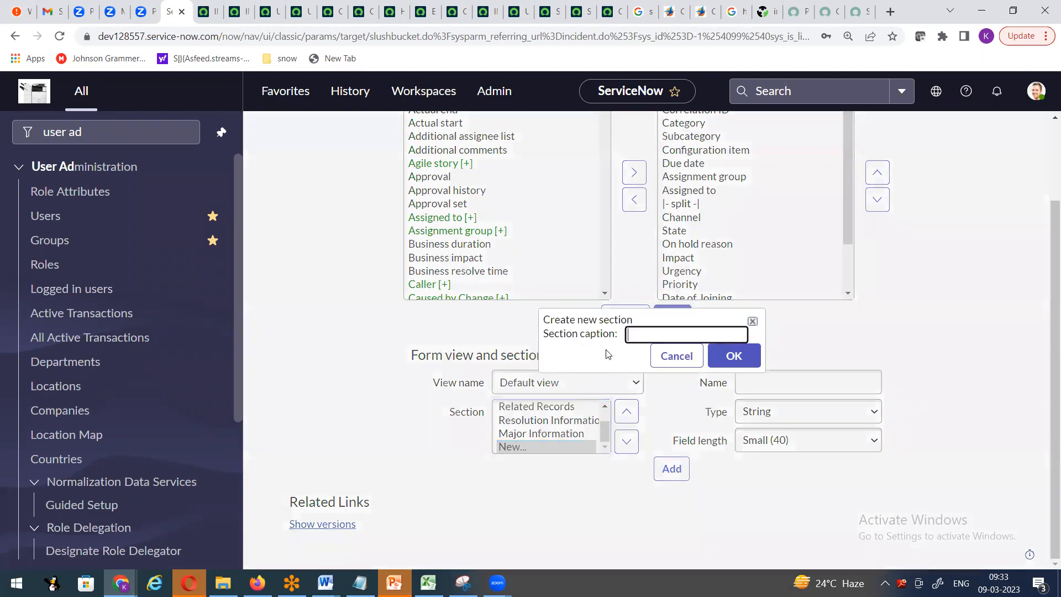
{"action": "left_click", "coordinate": [643, 333]}
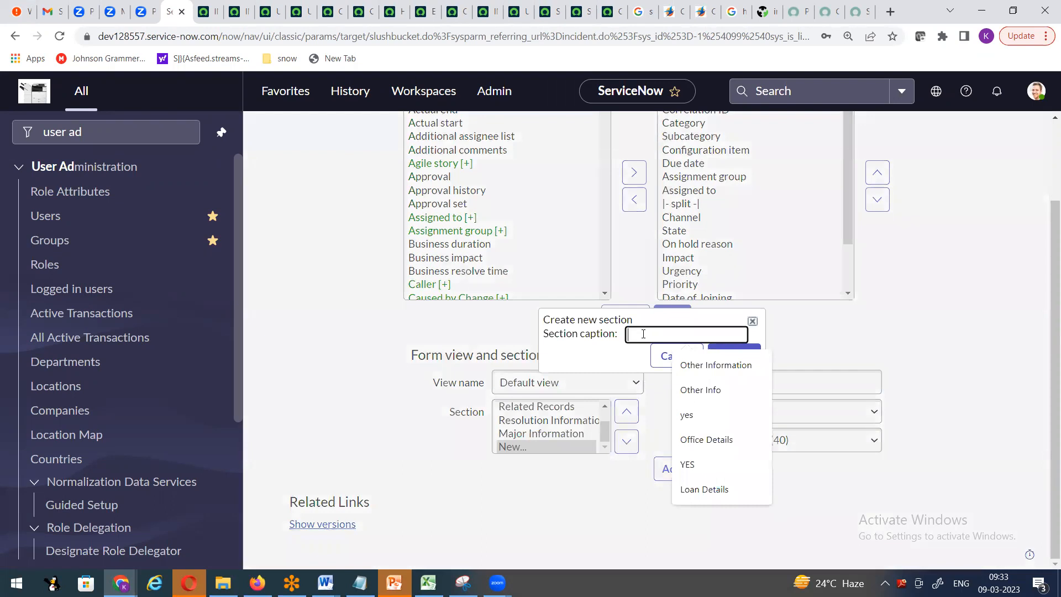
{"action": "type", "text": "SBI Information"}
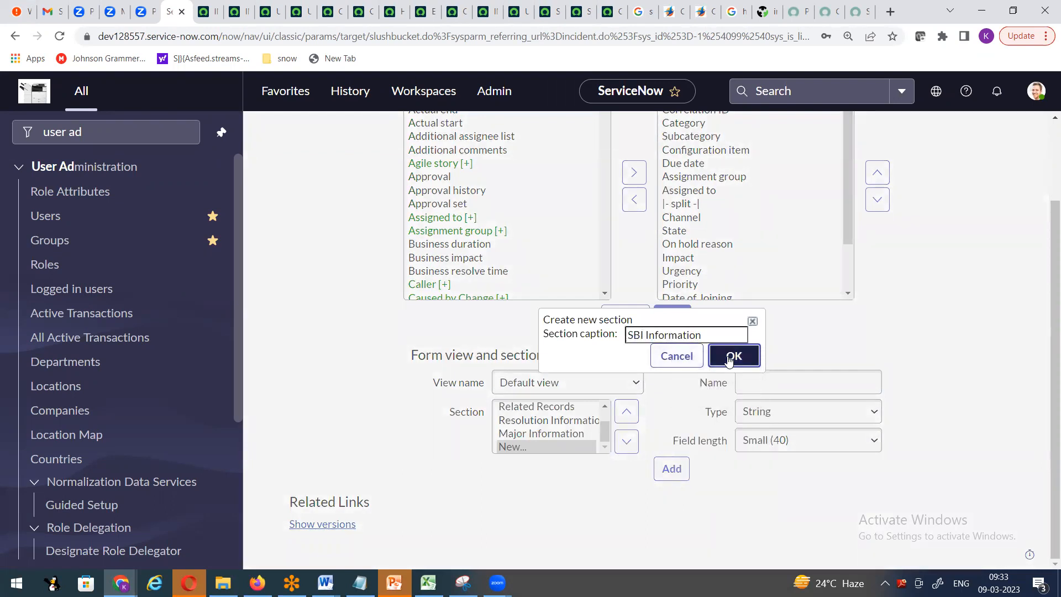
{"action": "left_click", "coordinate": [735, 356]}
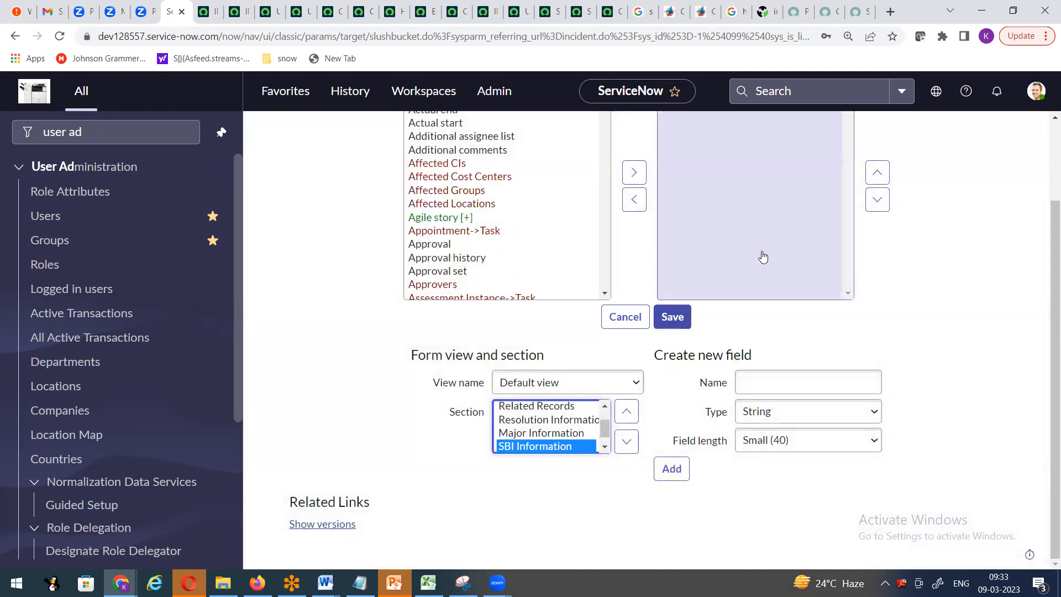
- Save the layout and view the new SBI Information tab on incident INC0010459
{"action": "scroll", "coordinate": [760, 251], "scroll_direction": "up", "scroll_amount": 2}
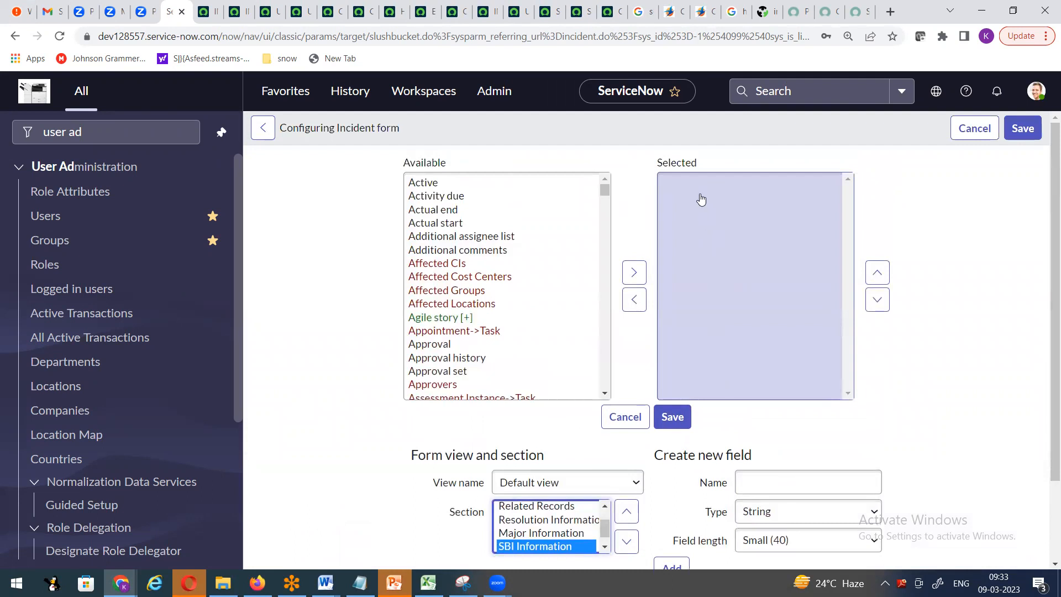
{"action": "left_click", "coordinate": [677, 423]}
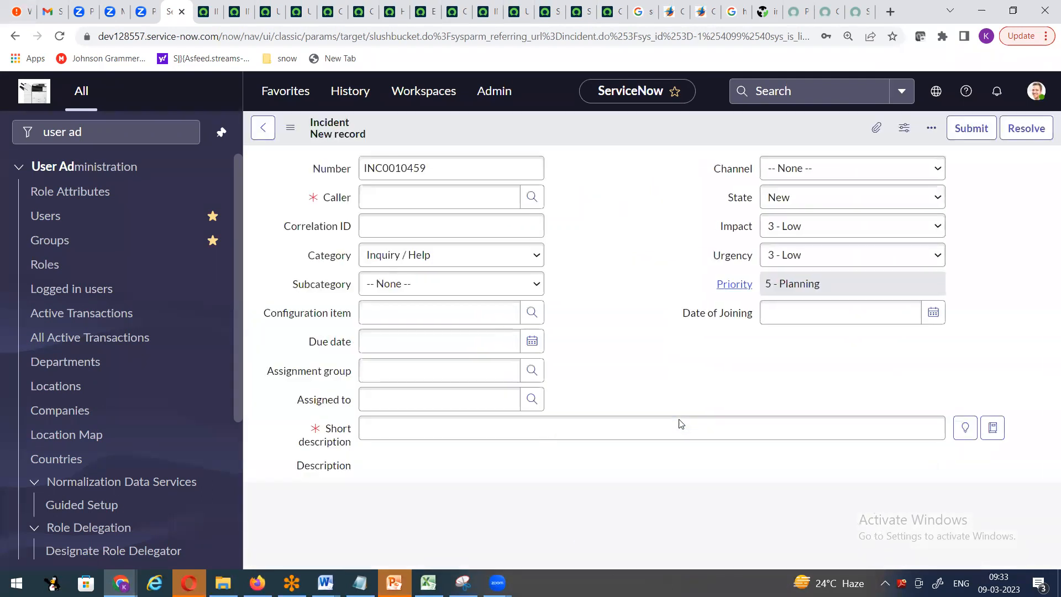
{"action": "scroll", "coordinate": [635, 250], "scroll_direction": "down", "scroll_amount": 5}
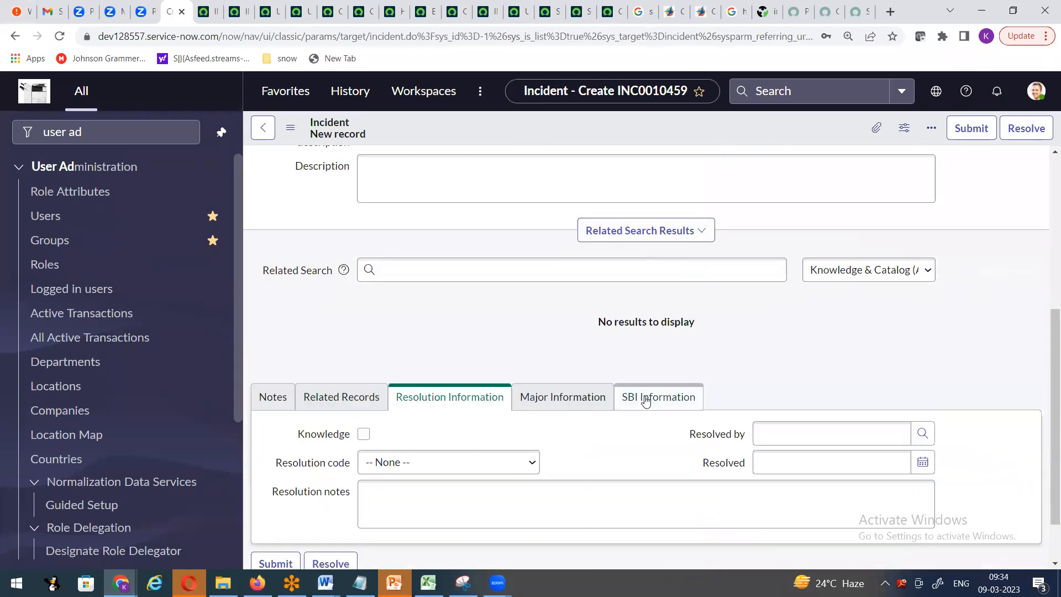
{"action": "left_click", "coordinate": [646, 398]}
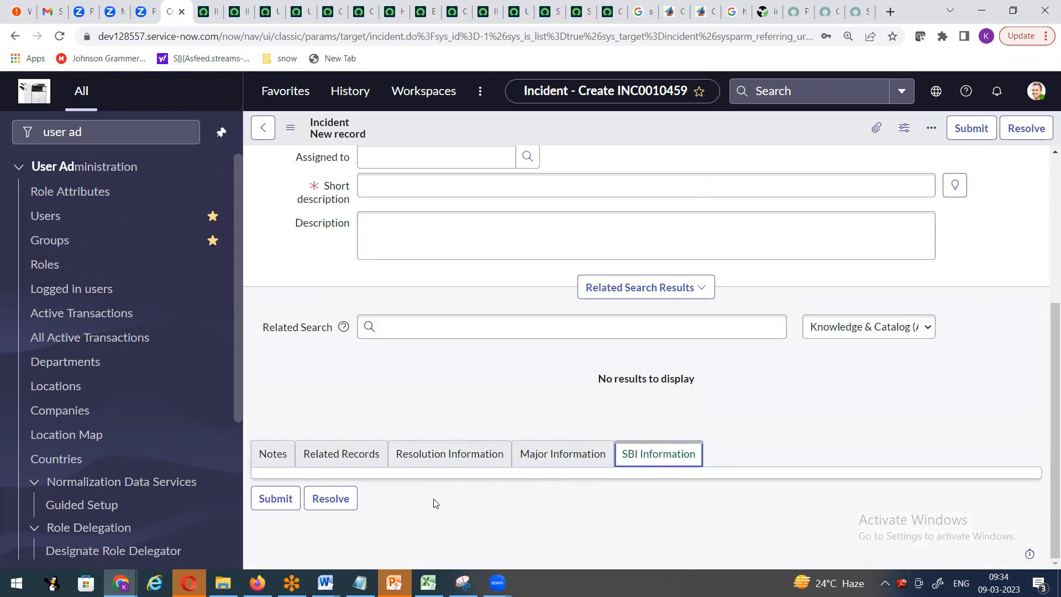
- Reopen Form Layout and select the SBI Information section for editing
{"action": "right_click", "coordinate": [571, 133]}
{"action": "mouse_move", "coordinate": [606, 159]}
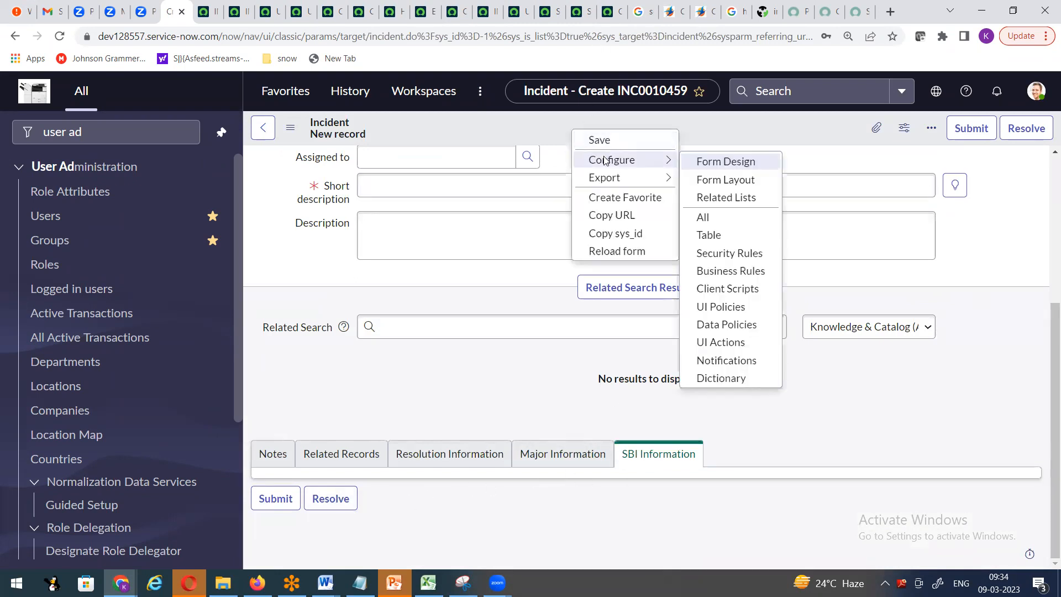
{"action": "left_click", "coordinate": [736, 182]}
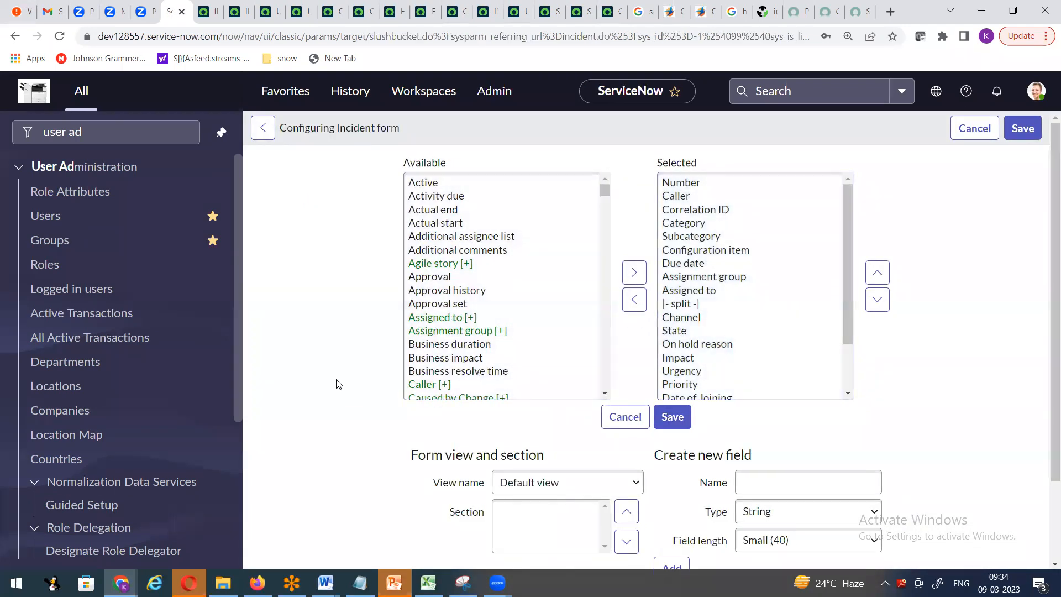
{"action": "scroll", "coordinate": [338, 384], "scroll_direction": "down", "scroll_amount": 2}
{"action": "scroll", "coordinate": [547, 431], "scroll_direction": "down", "scroll_amount": 1}
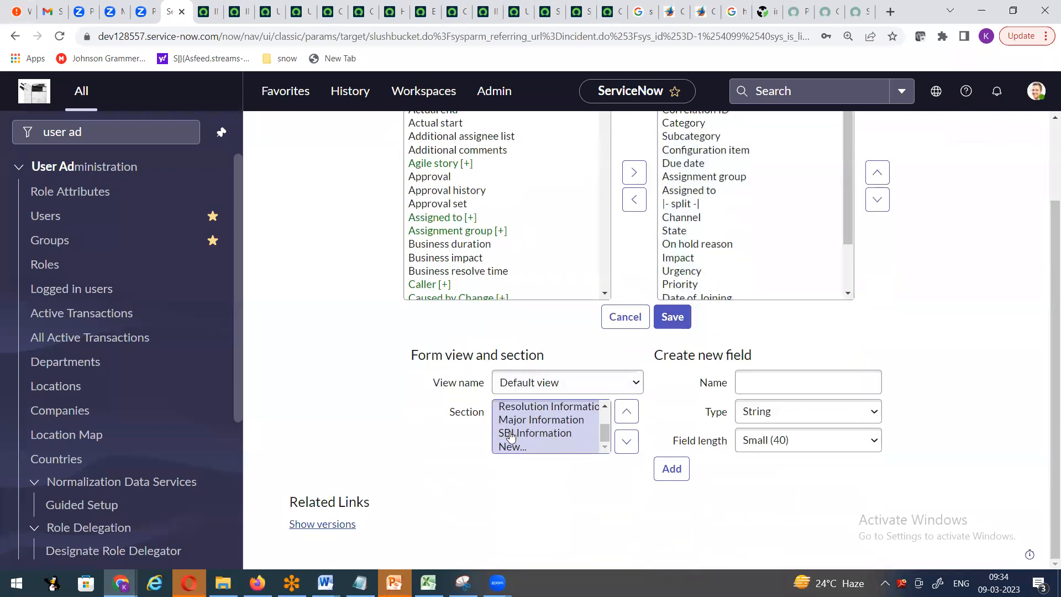
{"action": "left_click", "coordinate": [540, 435]}
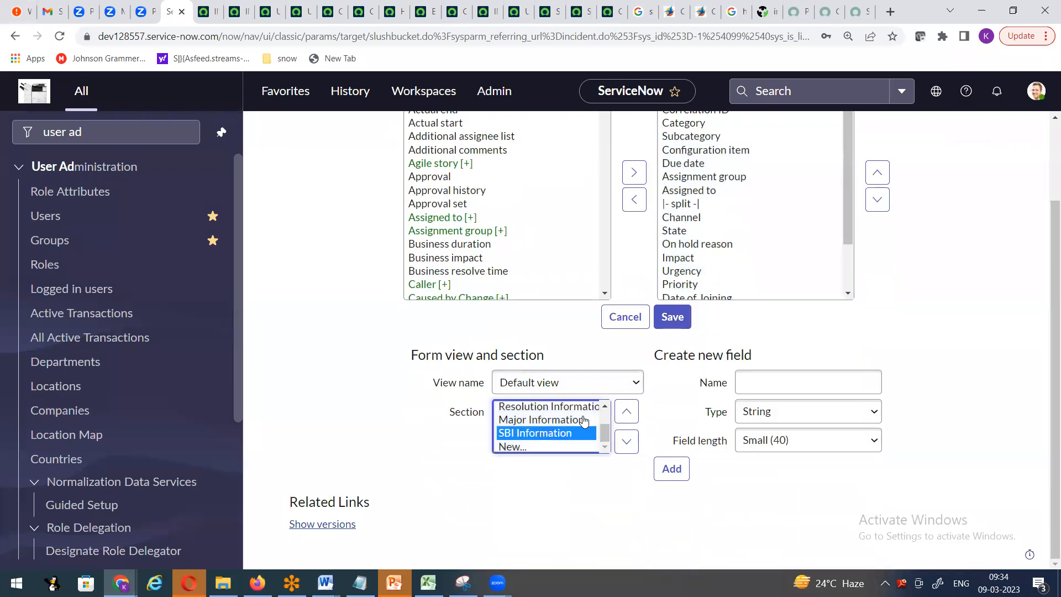
{"action": "scroll", "coordinate": [727, 283], "scroll_direction": "up", "scroll_amount": 2}
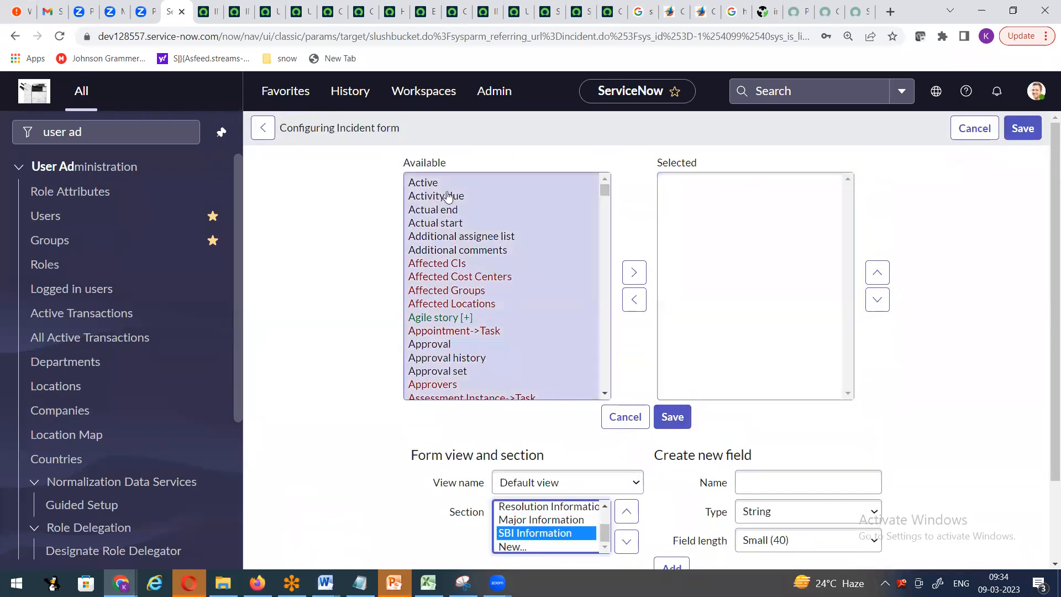
{"action": "scroll", "coordinate": [462, 255], "scroll_direction": "down", "scroll_amount": 4}
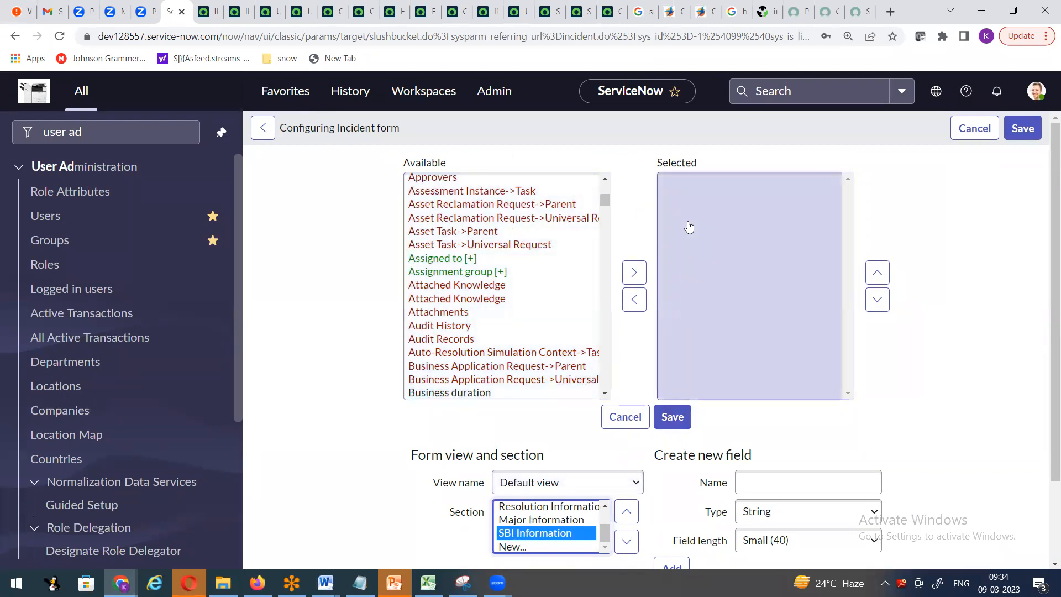
{"action": "scroll", "coordinate": [491, 293], "scroll_direction": "down", "scroll_amount": 4}
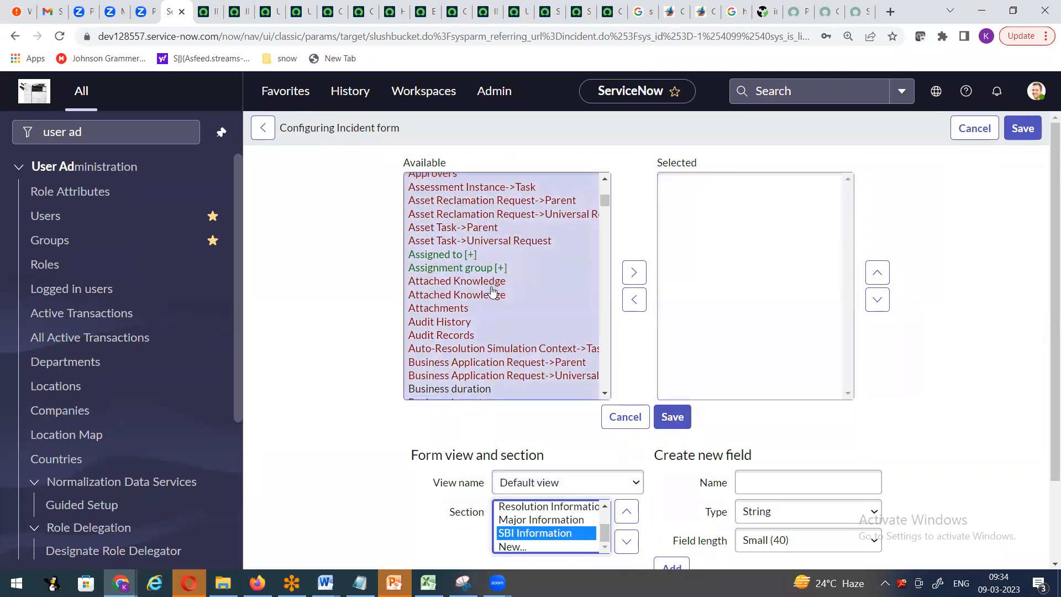
{"action": "scroll", "coordinate": [491, 291], "scroll_direction": "down", "scroll_amount": 2}
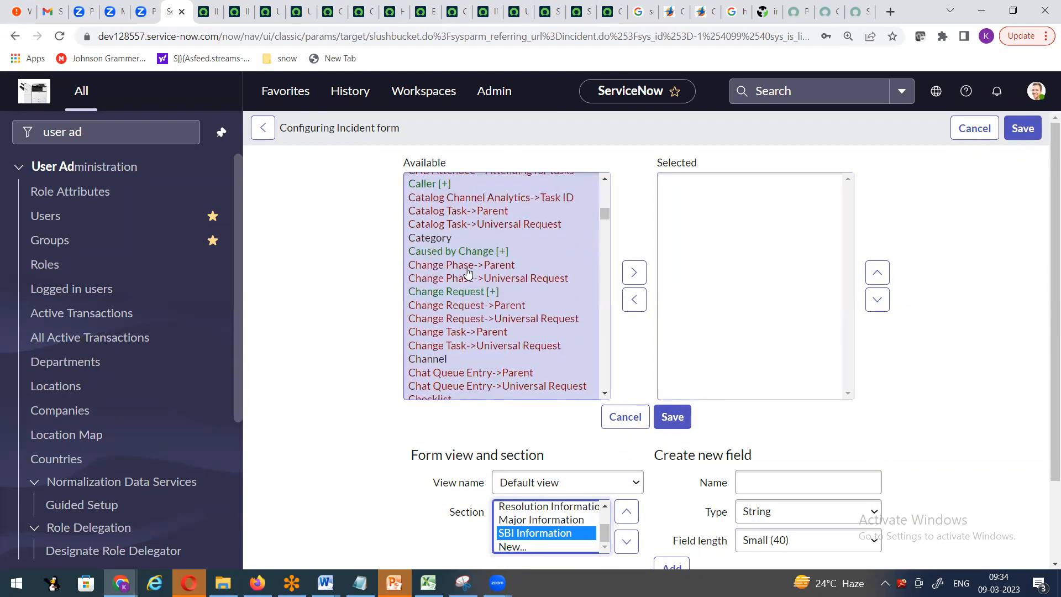
- Make Channel the only selected field in SBI Information, removing Caused by Change again
{"action": "left_click", "coordinate": [466, 252]}
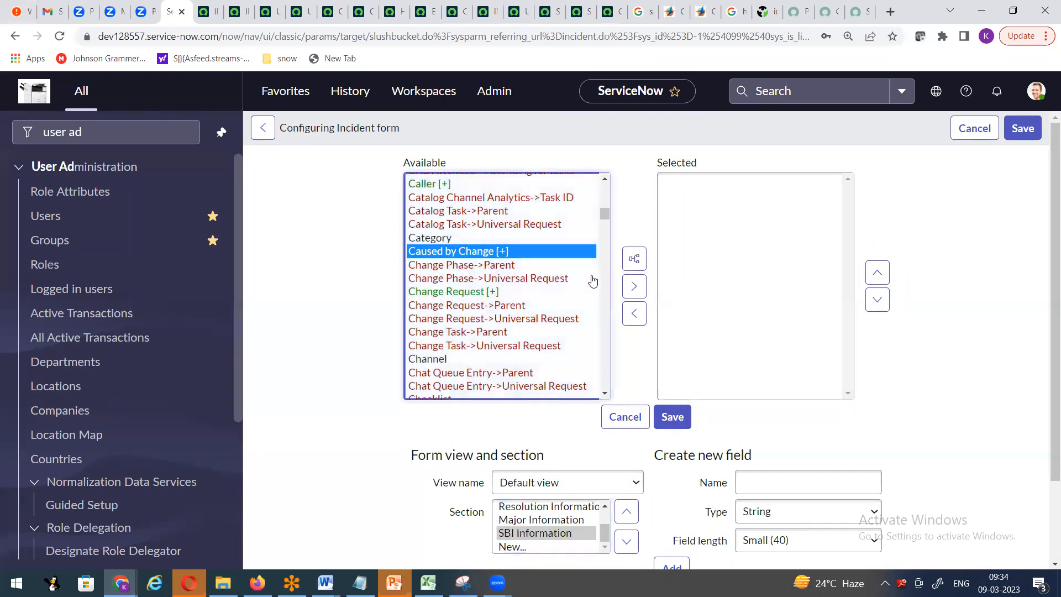
{"action": "left_click", "coordinate": [634, 286]}
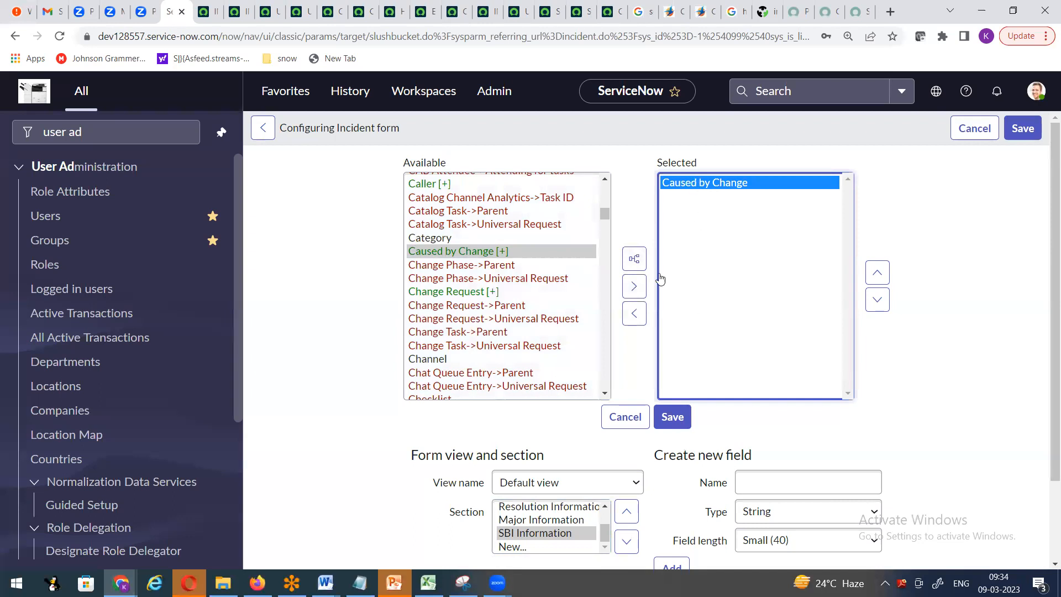
{"action": "left_click", "coordinate": [435, 359]}
{"action": "left_click", "coordinate": [635, 277]}
{"action": "left_click", "coordinate": [729, 183]}
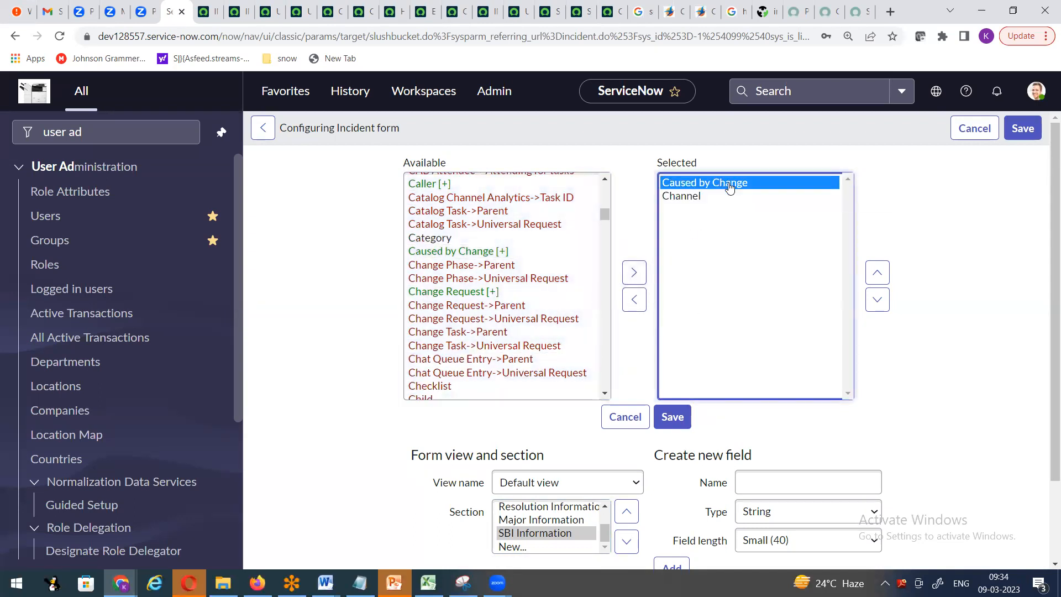
{"action": "left_click", "coordinate": [634, 300]}
{"action": "scroll", "coordinate": [588, 290], "scroll_direction": "down", "scroll_amount": 3}
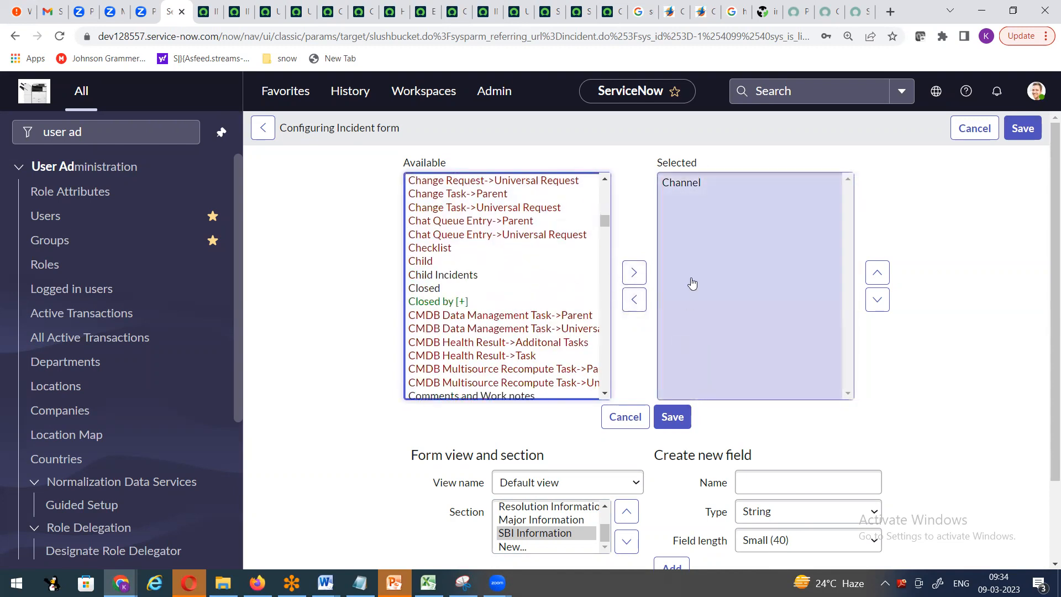
{"action": "scroll", "coordinate": [364, 304], "scroll_direction": "down", "scroll_amount": 2}
{"action": "left_click", "coordinate": [798, 384]}
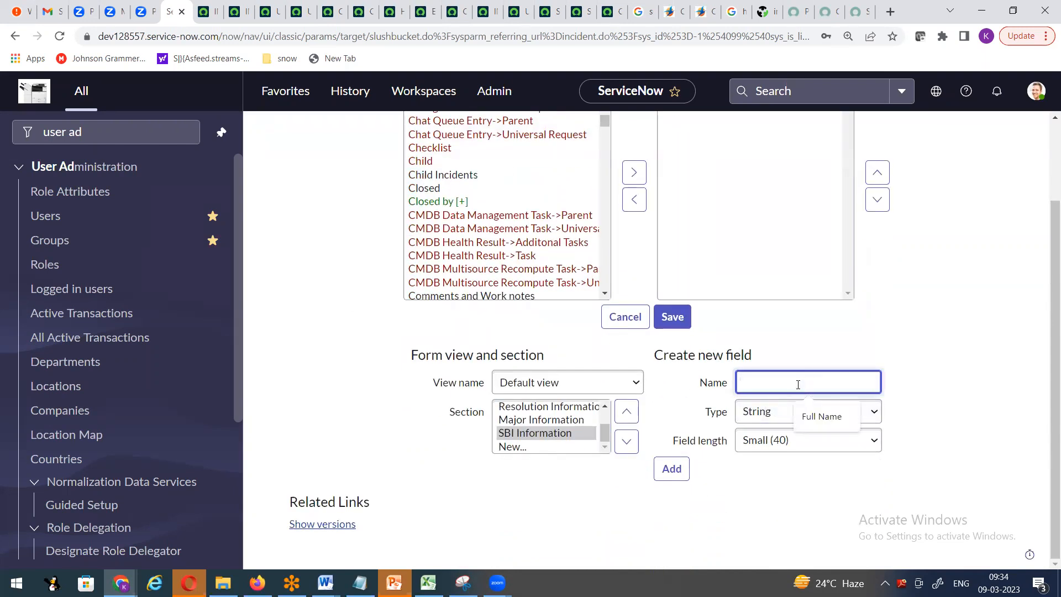
- Define a new field named Employee with type Reference
{"action": "type", "text": "Employee"}
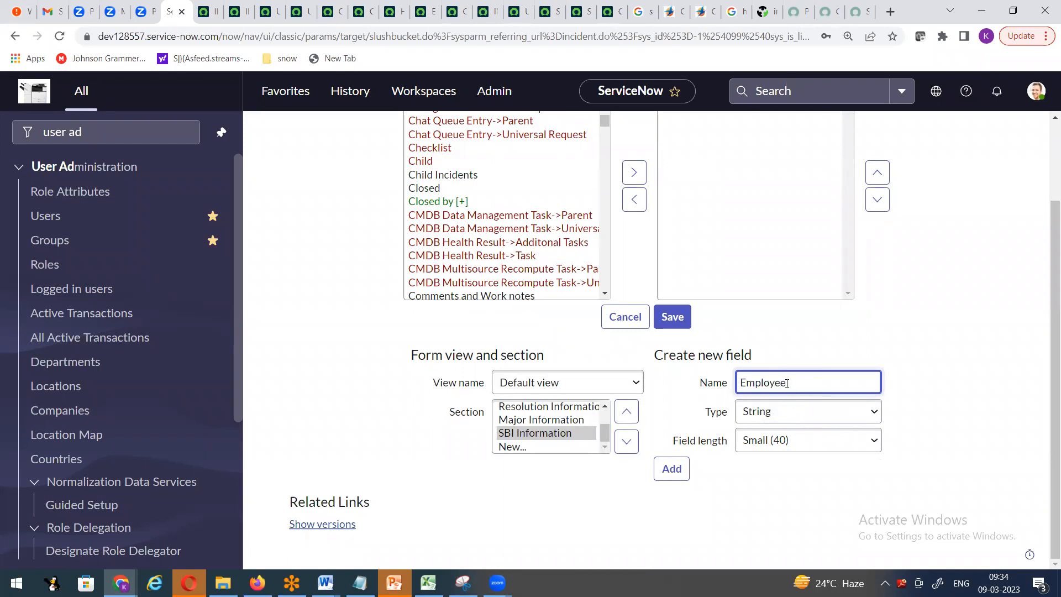
{"action": "left_click", "coordinate": [766, 426]}
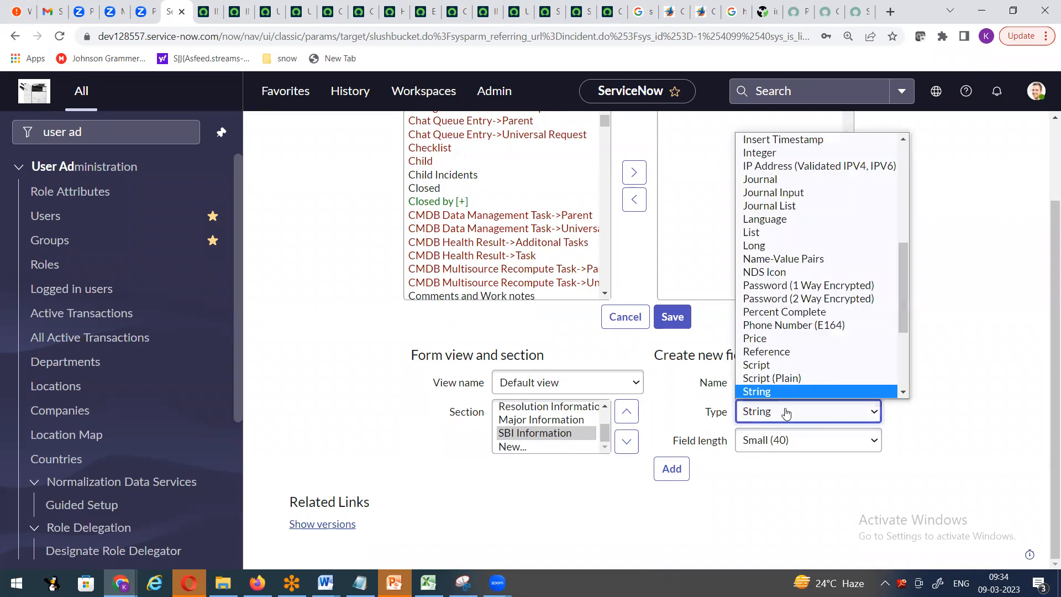
{"action": "scroll", "coordinate": [784, 249], "scroll_direction": "up", "scroll_amount": 4}
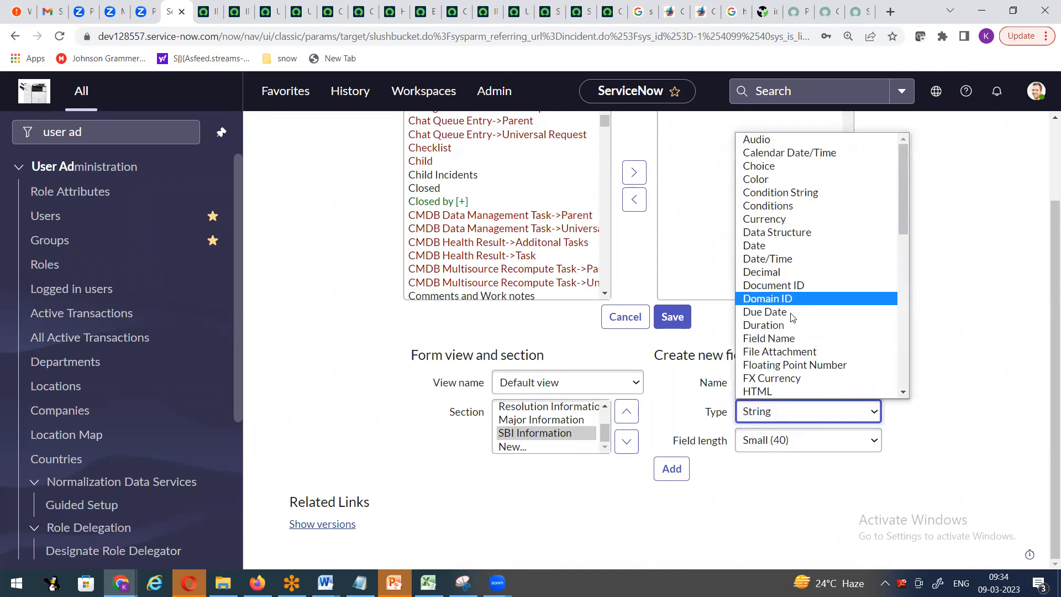
{"action": "scroll", "coordinate": [795, 309], "scroll_direction": "down", "scroll_amount": 10}
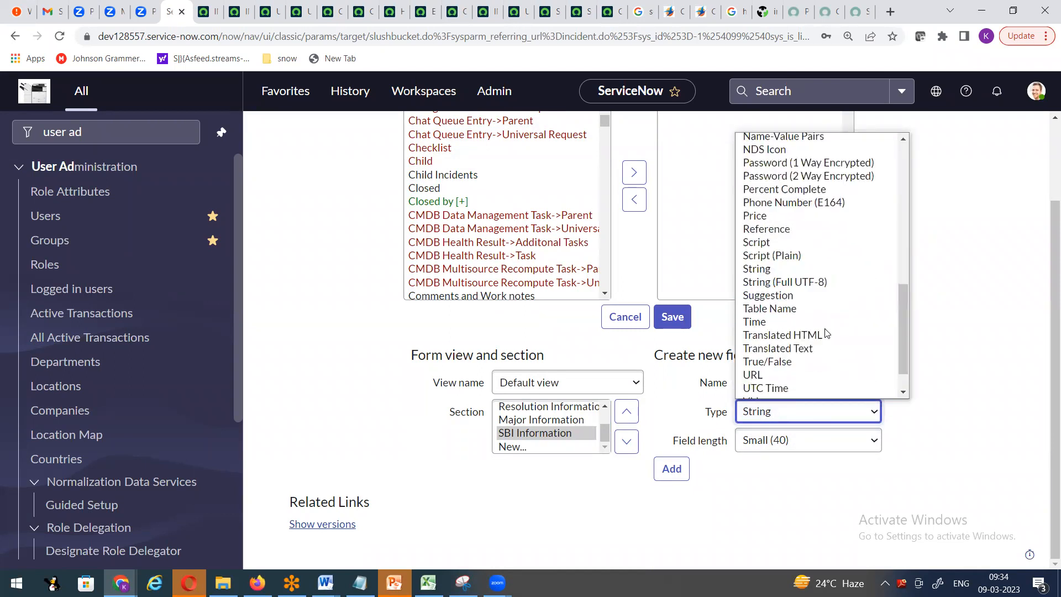
{"action": "left_click", "coordinate": [802, 228]}
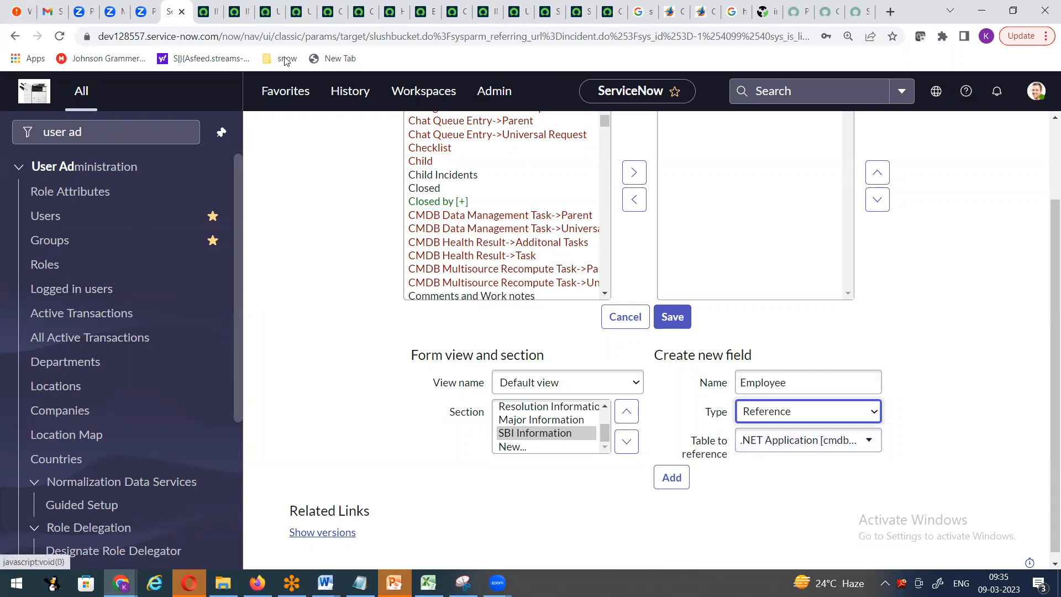
- Check the Caller field's user lookup on incident INC0000048, then return to the layout
{"action": "left_click", "coordinate": [205, 12]}
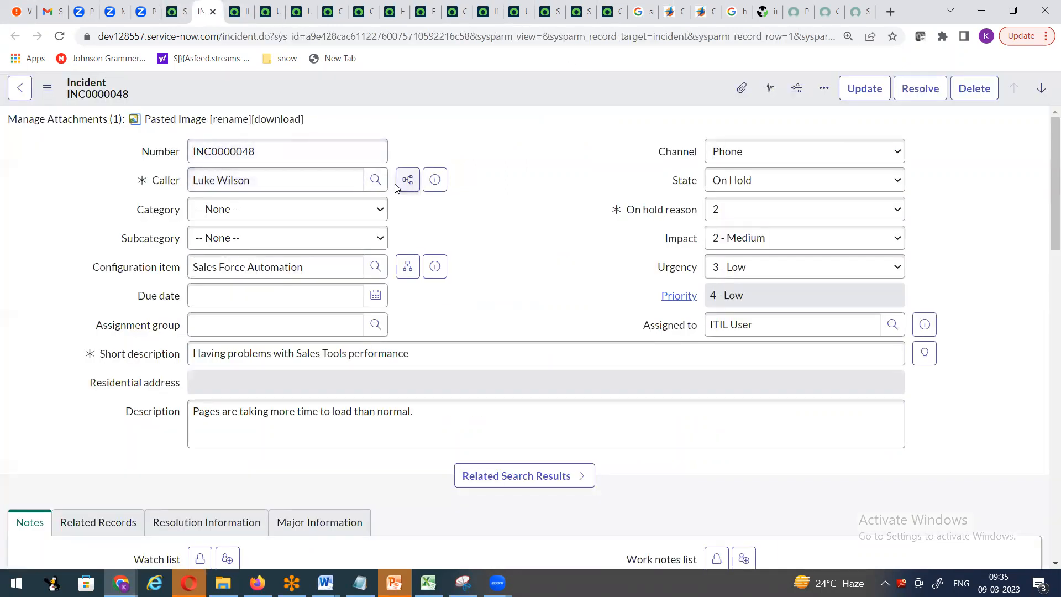
{"action": "left_click", "coordinate": [375, 176]}
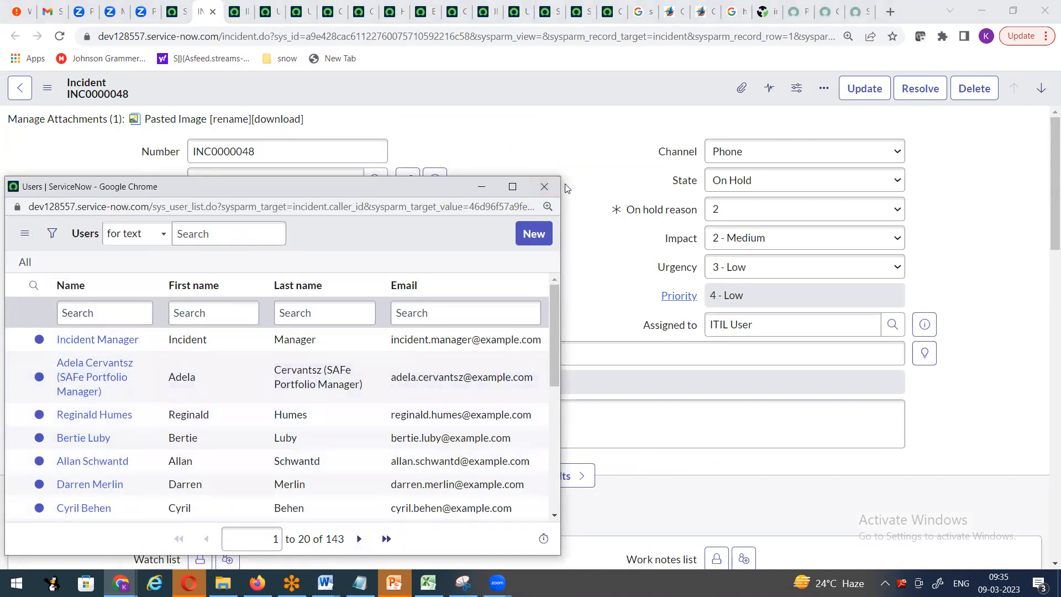
{"action": "left_click", "coordinate": [176, 11]}
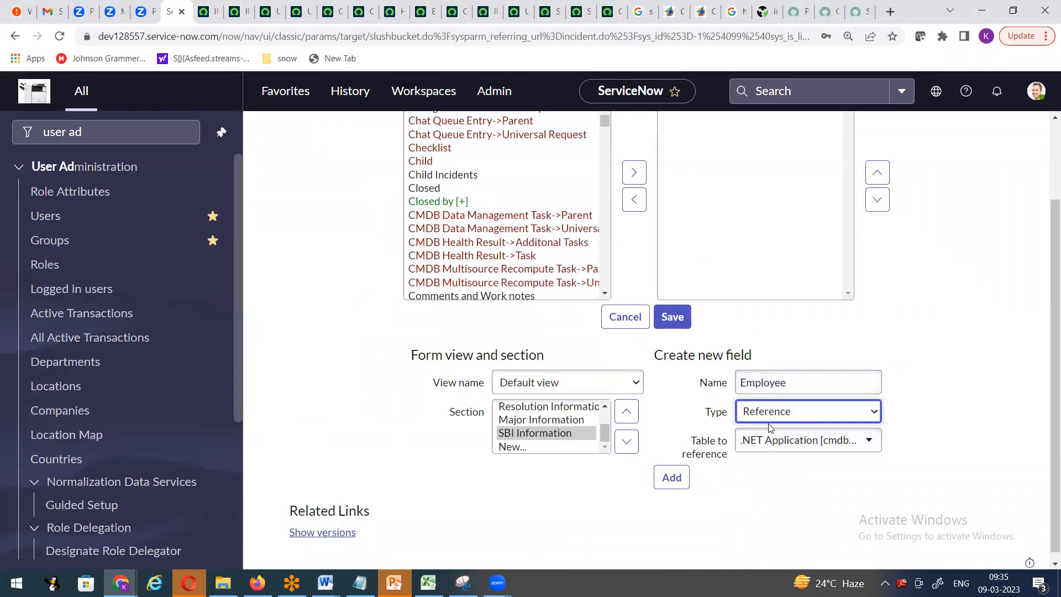
- Point the Employee field at the User [sys_user] table and add it below Channel
{"action": "left_click", "coordinate": [845, 453]}
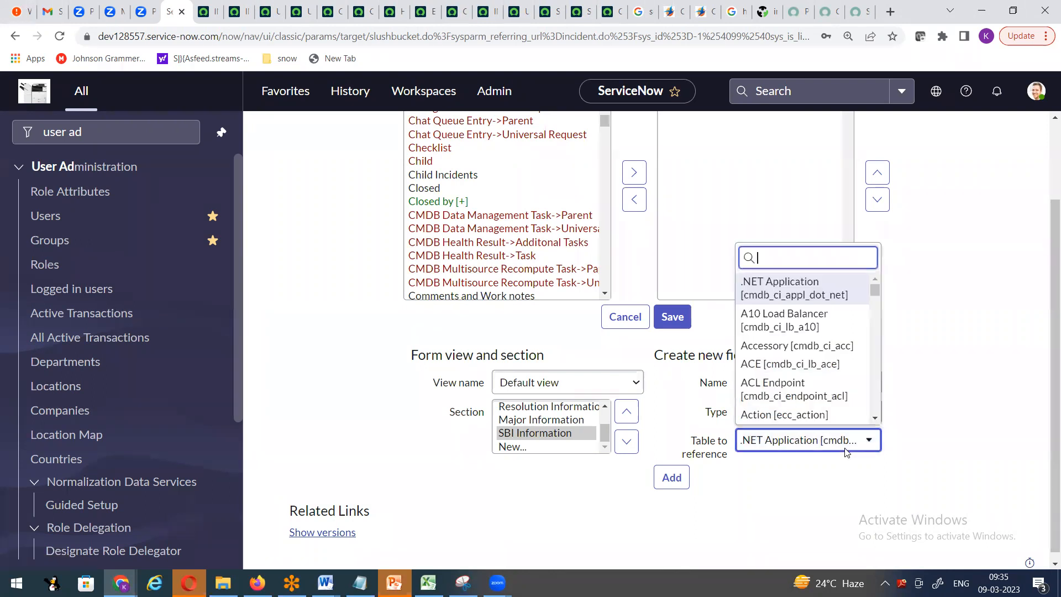
{"action": "type", "text": "user"}
{"action": "scroll", "coordinate": [785, 354], "scroll_direction": "down", "scroll_amount": 5}
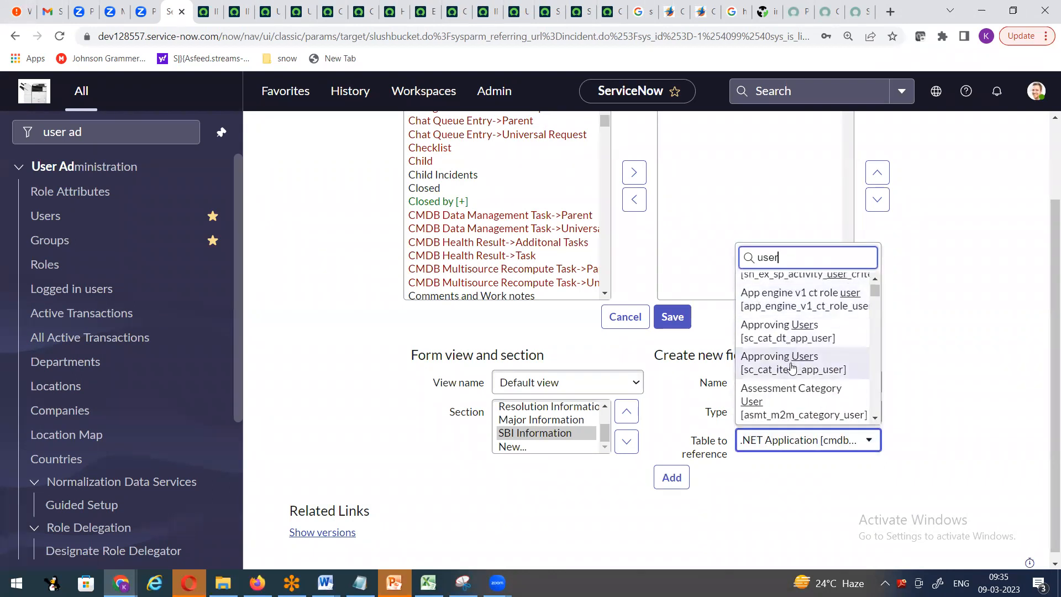
{"action": "scroll", "coordinate": [792, 369], "scroll_direction": "down", "scroll_amount": 10}
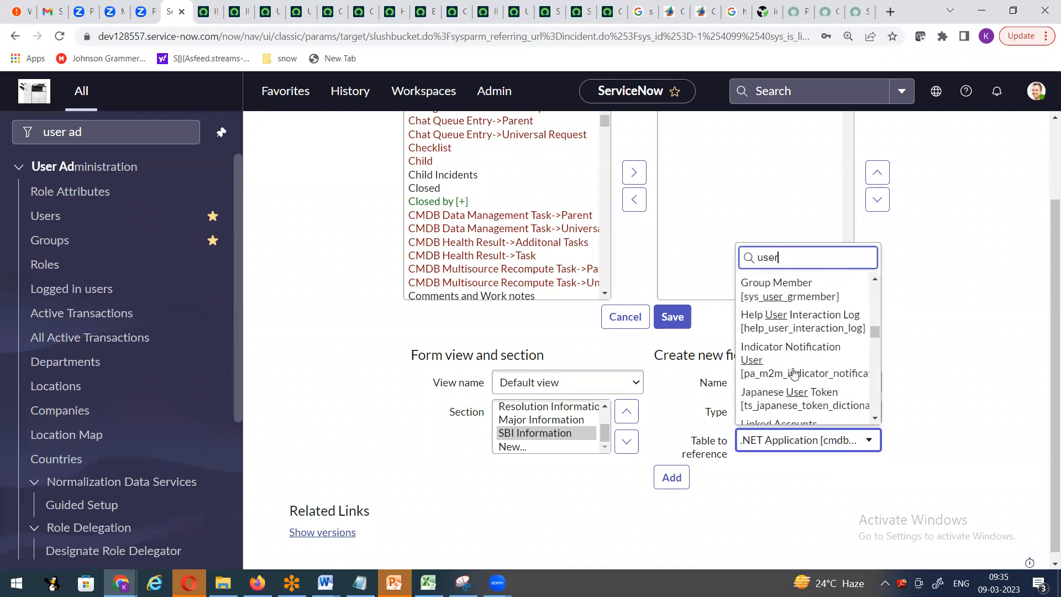
{"action": "scroll", "coordinate": [794, 374], "scroll_direction": "down", "scroll_amount": 10}
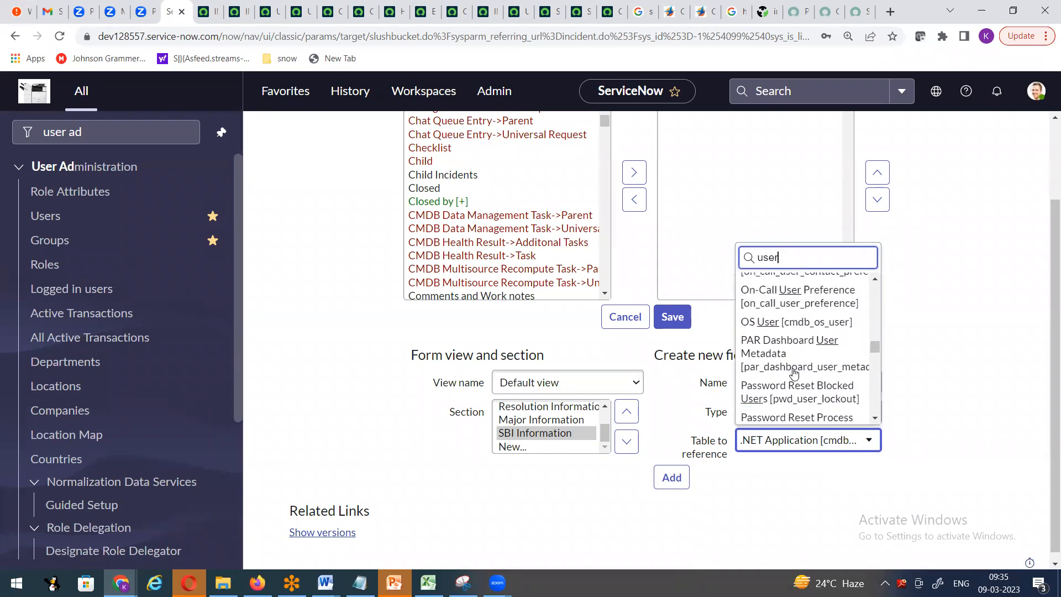
{"action": "scroll", "coordinate": [794, 373], "scroll_direction": "down", "scroll_amount": 10}
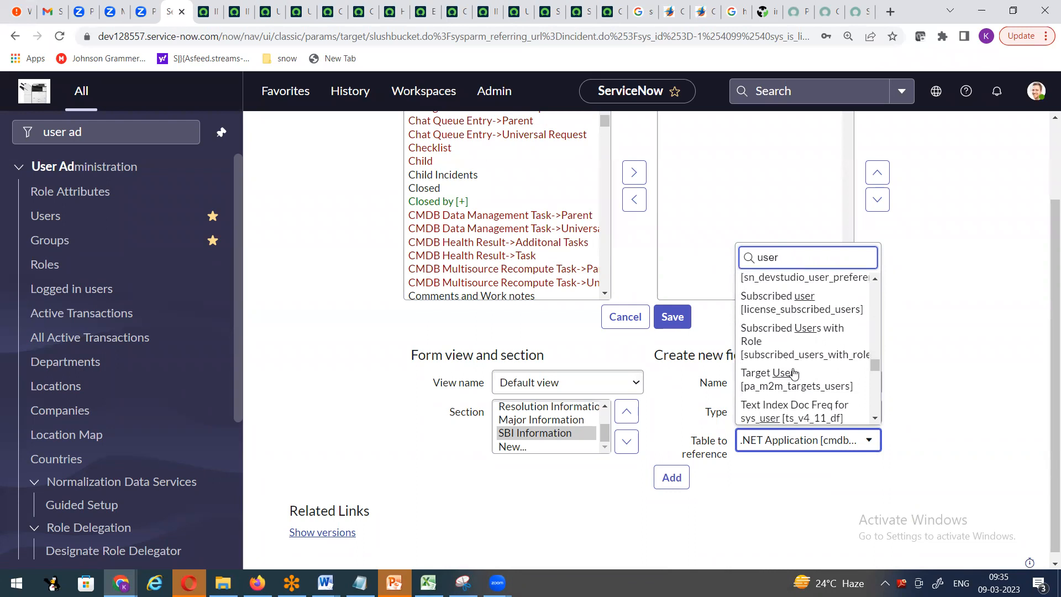
{"action": "scroll", "coordinate": [794, 374], "scroll_direction": "down", "scroll_amount": 10}
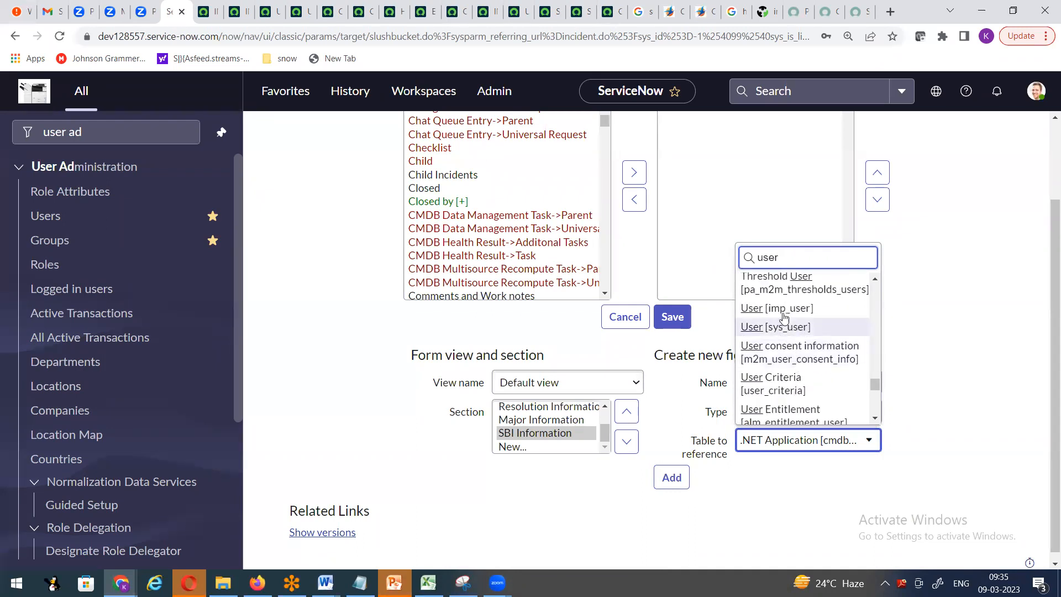
{"action": "left_click", "coordinate": [810, 328]}
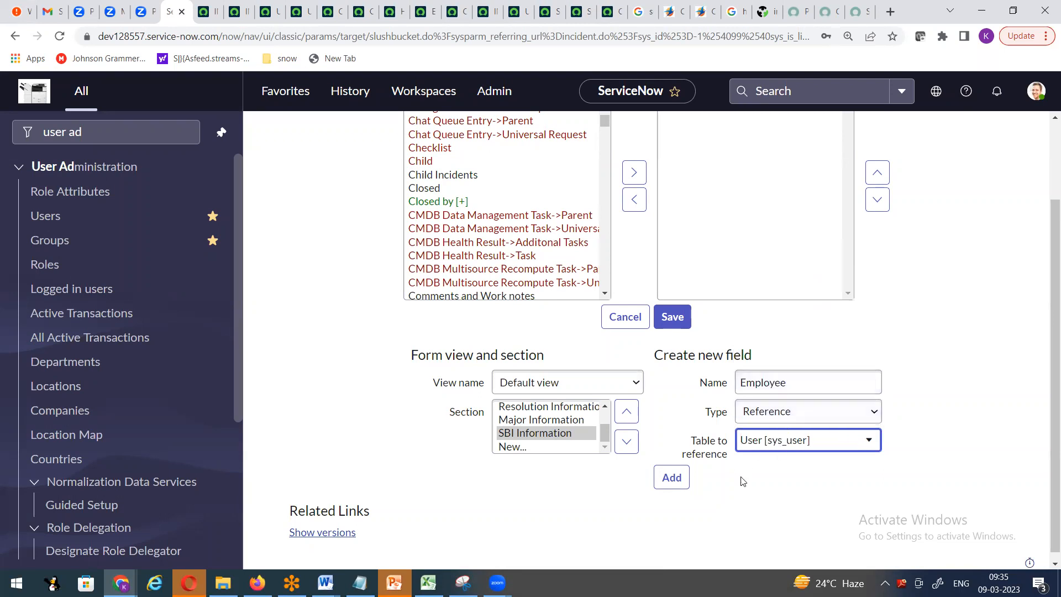
{"action": "left_click", "coordinate": [671, 477]}
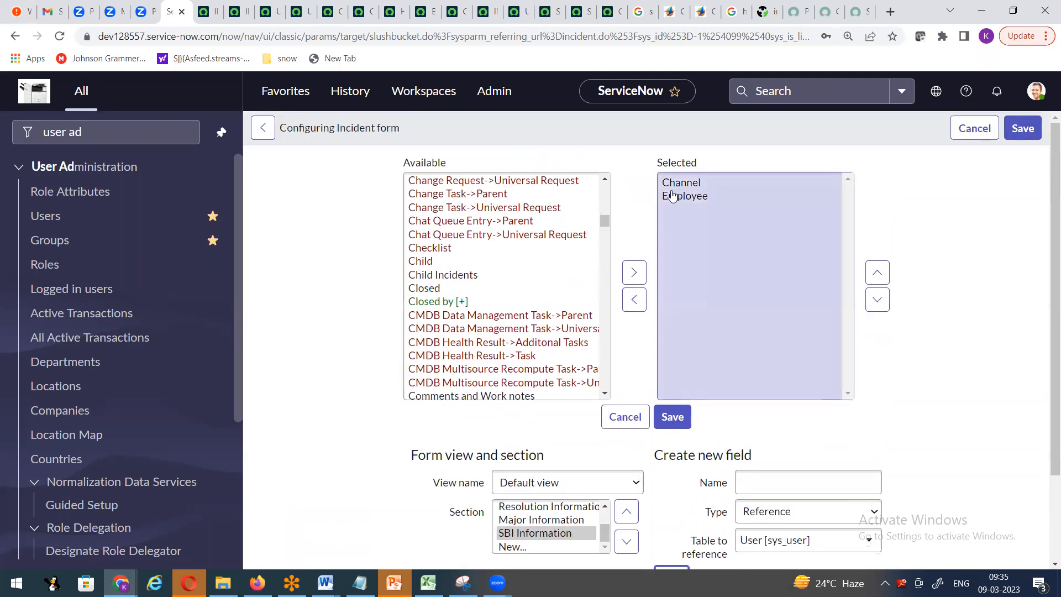
- Save the section layout and confirm incident INC0010460's SBI Information tab shows Channel and Employee
{"action": "left_click", "coordinate": [673, 416]}
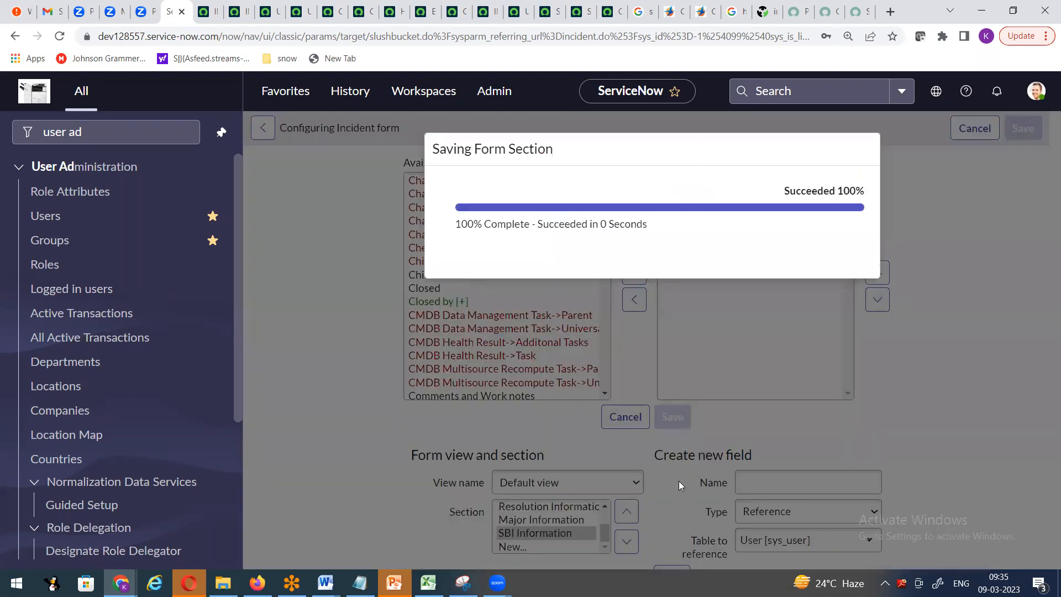
{"action": "left_click", "coordinate": [826, 275]}
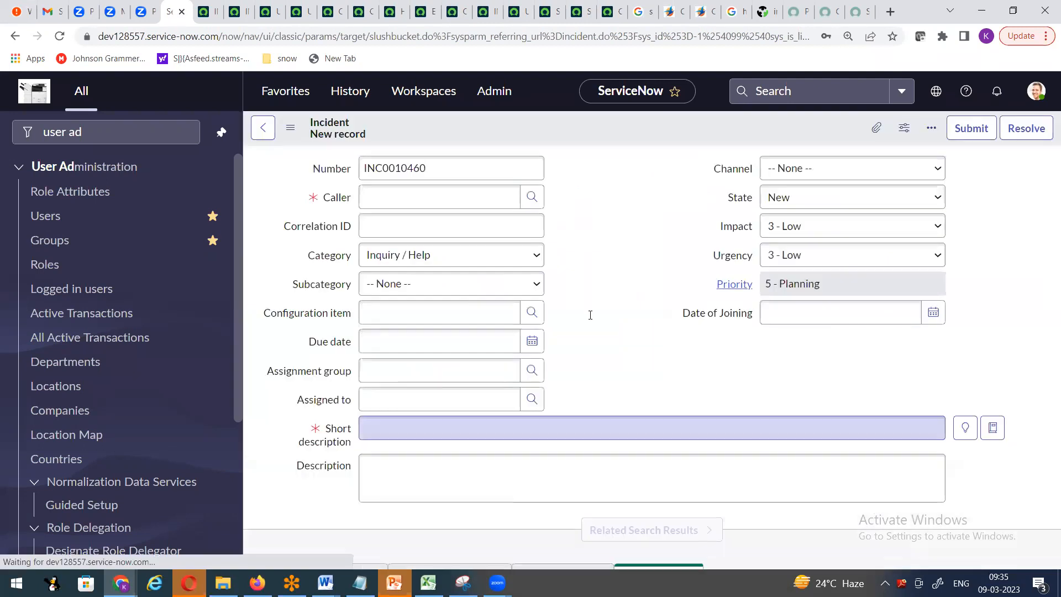
{"action": "scroll", "coordinate": [641, 303], "scroll_direction": "down", "scroll_amount": 5}
{"action": "scroll", "coordinate": [649, 390], "scroll_direction": "down", "scroll_amount": 1}
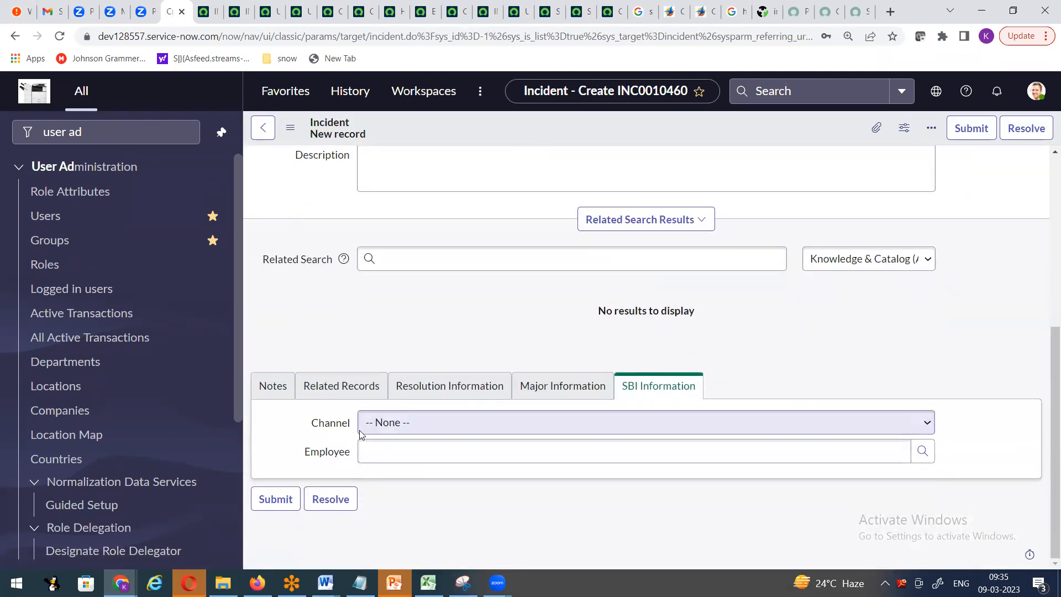
{"action": "left_click", "coordinate": [927, 452]}
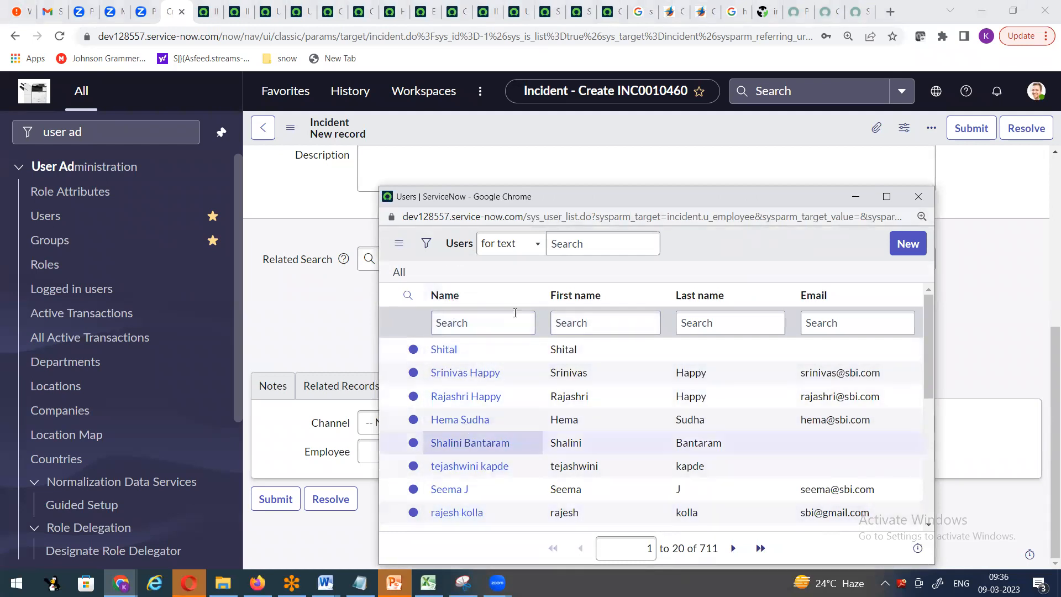
{"action": "left_click_drag", "start_coordinate": [527, 215], "coordinate": [563, 221]}
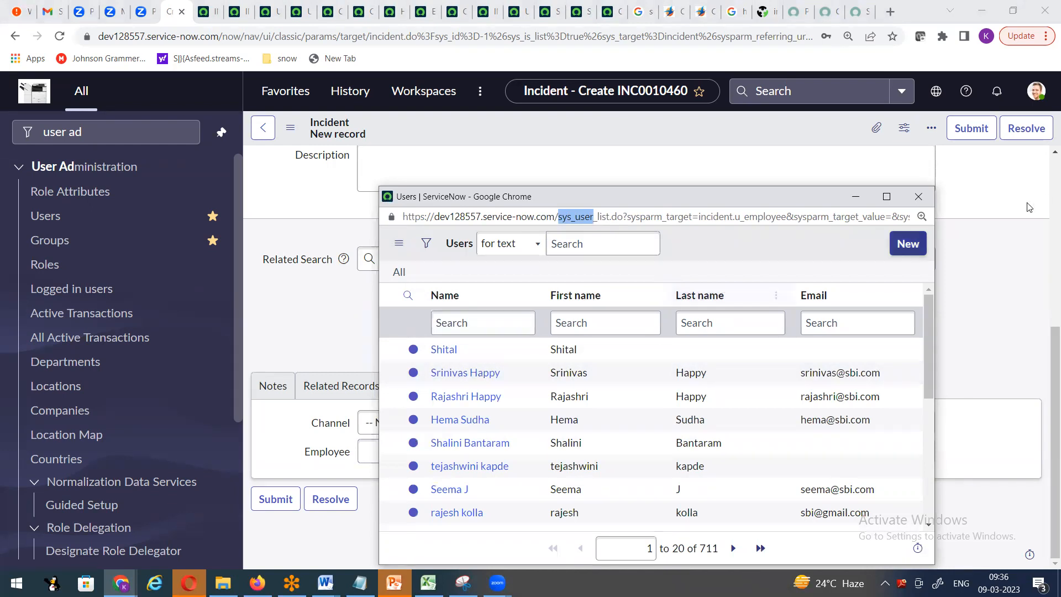
{"action": "left_click", "coordinate": [462, 439]}
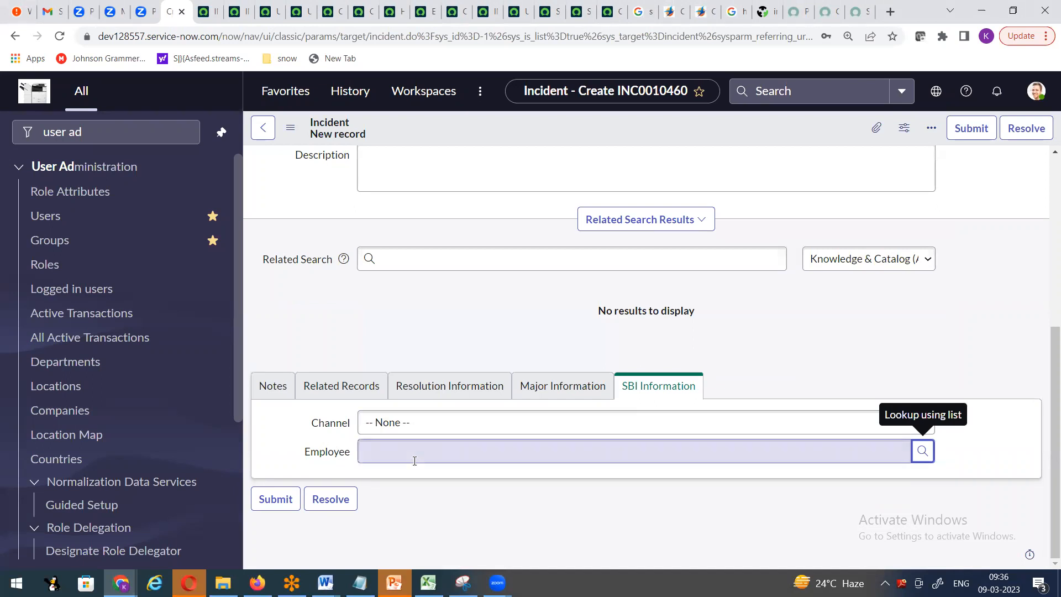
{"action": "scroll", "coordinate": [453, 262], "scroll_direction": "up", "scroll_amount": 2}
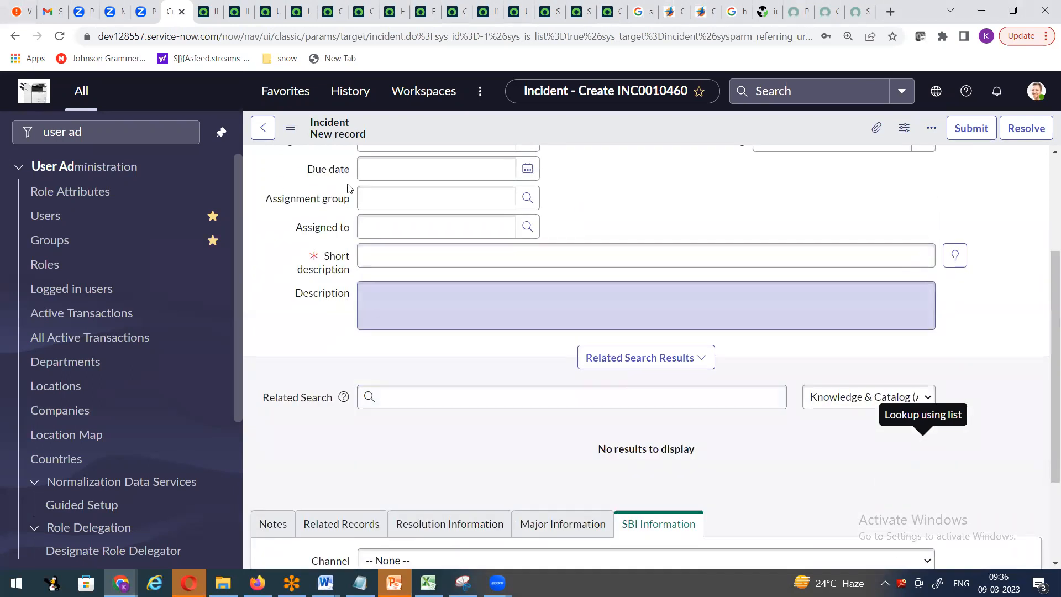
{"action": "scroll", "coordinate": [724, 203], "scroll_direction": "up", "scroll_amount": 3}
{"action": "scroll", "coordinate": [669, 352], "scroll_direction": "down", "scroll_amount": 5}
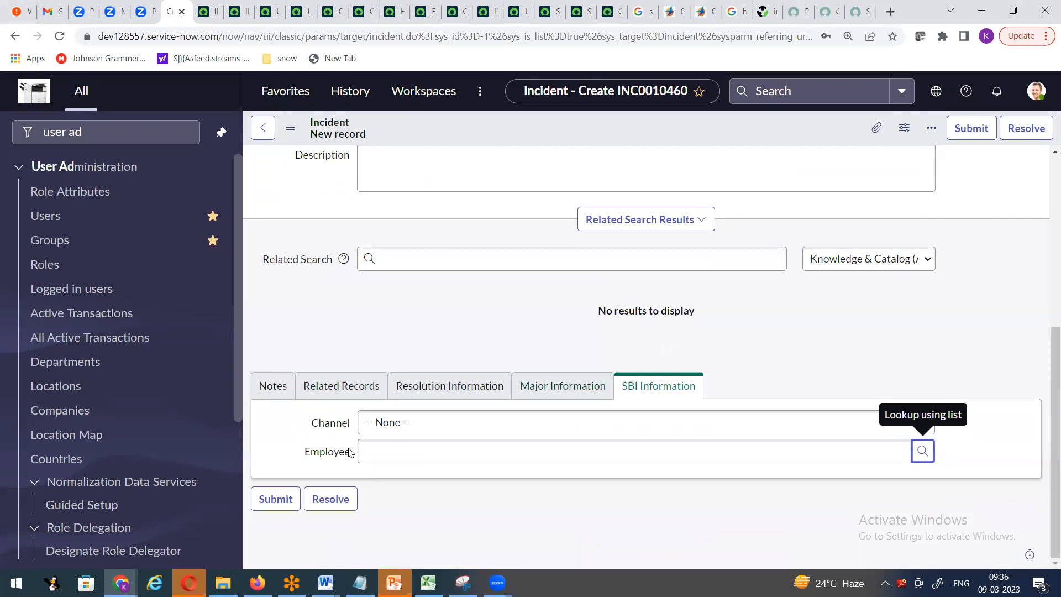
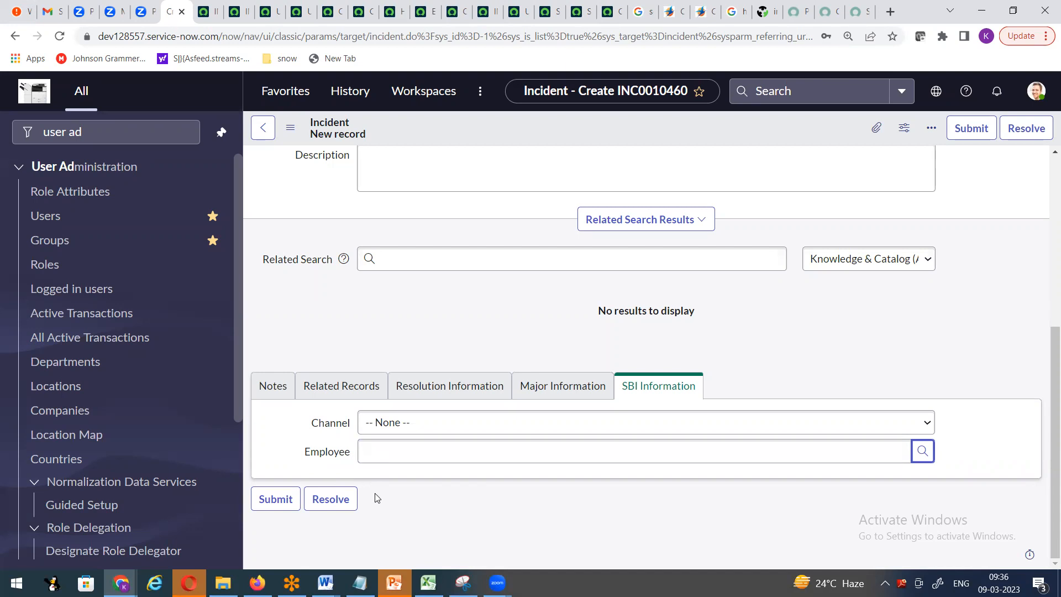
- Open the Incident form's Form Layout configuration from the form header's Configure menu
{"action": "right_click", "coordinate": [516, 122]}
{"action": "mouse_move", "coordinate": [588, 162]}
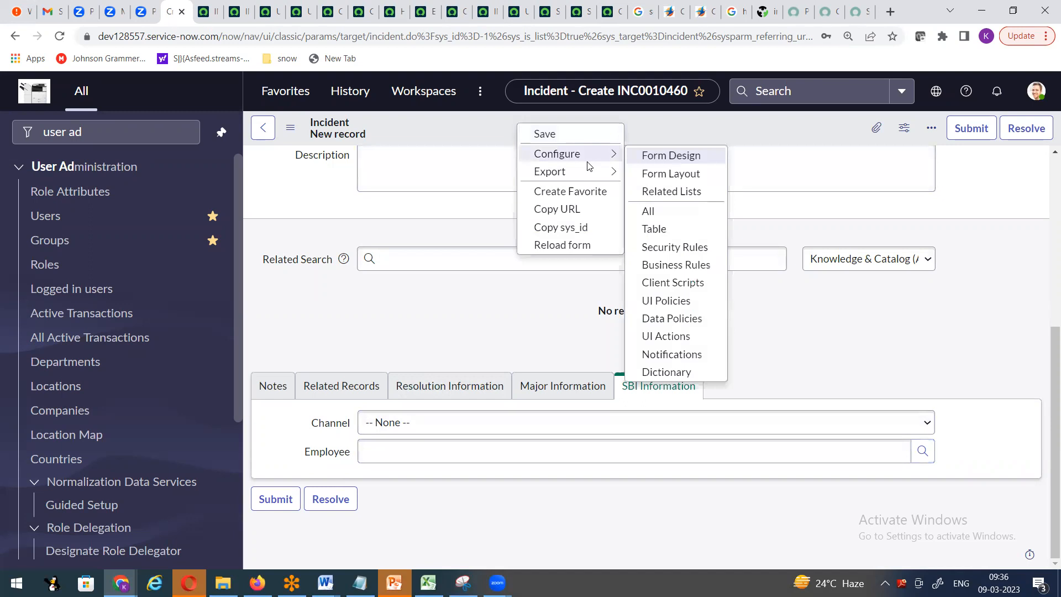
{"action": "left_click", "coordinate": [671, 175]}
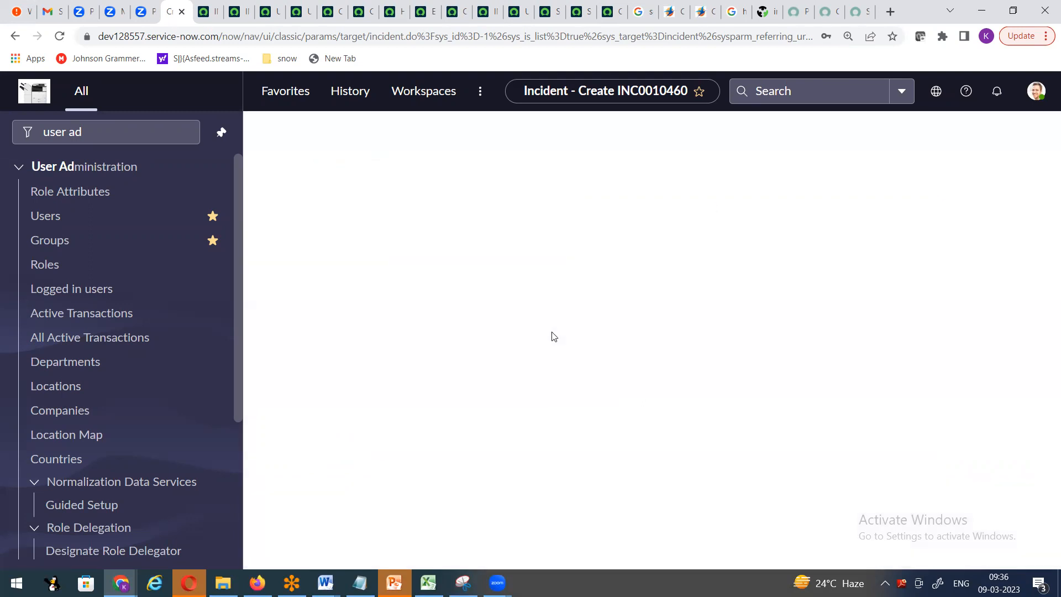
- Add a new Choice field named Indian States to the SBI Information section
{"action": "scroll", "coordinate": [710, 348], "scroll_direction": "down", "scroll_amount": 2}
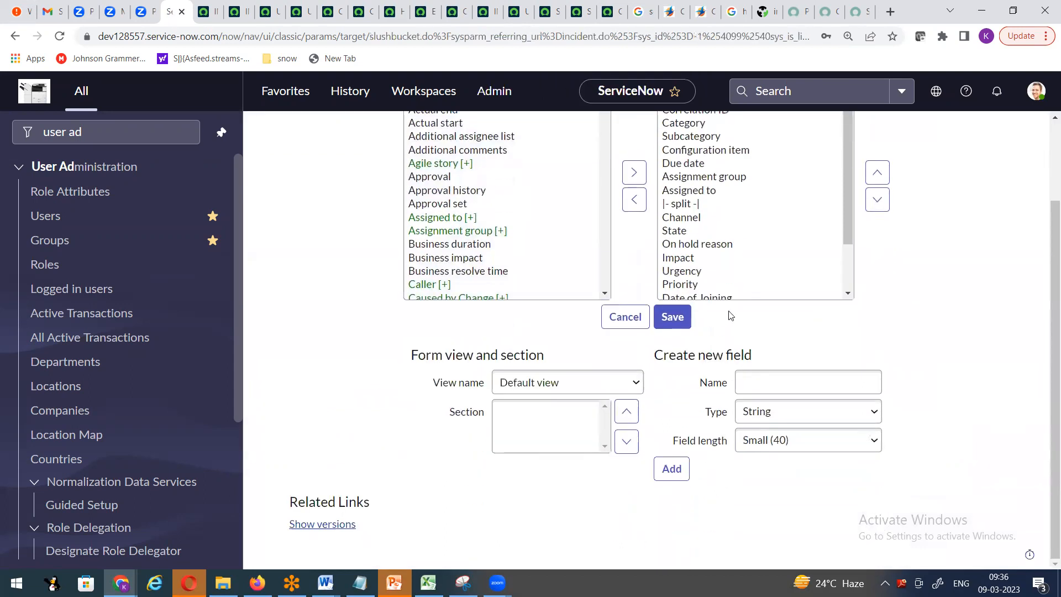
{"action": "left_click", "coordinate": [780, 382]}
{"action": "left_click", "coordinate": [780, 383]}
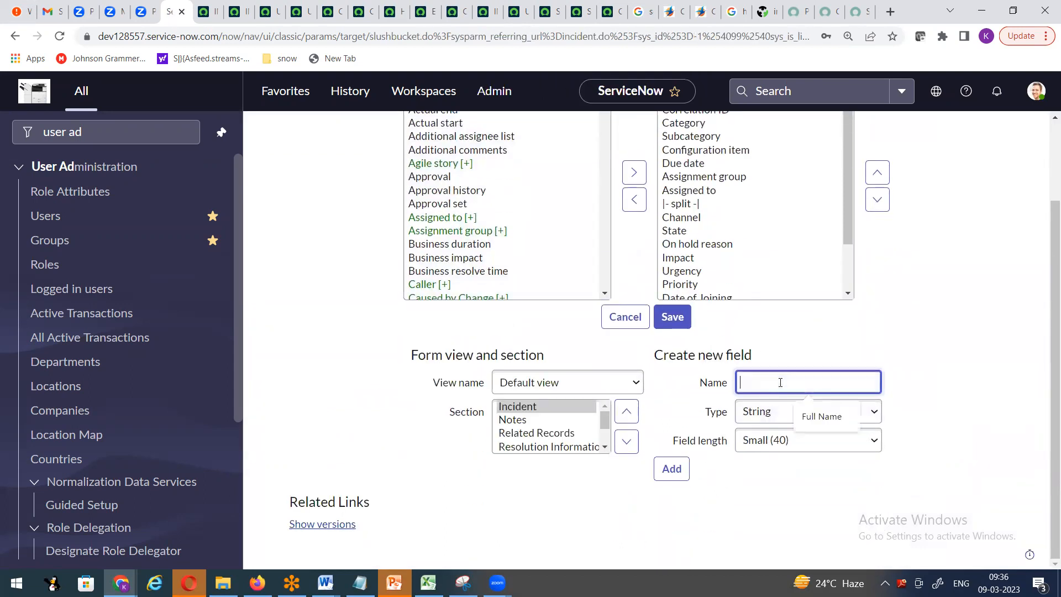
{"action": "type", "text": "Indian Sta"}
{"action": "left_click", "coordinate": [763, 411]}
{"action": "scroll", "coordinate": [796, 182], "scroll_direction": "up", "scroll_amount": 5}
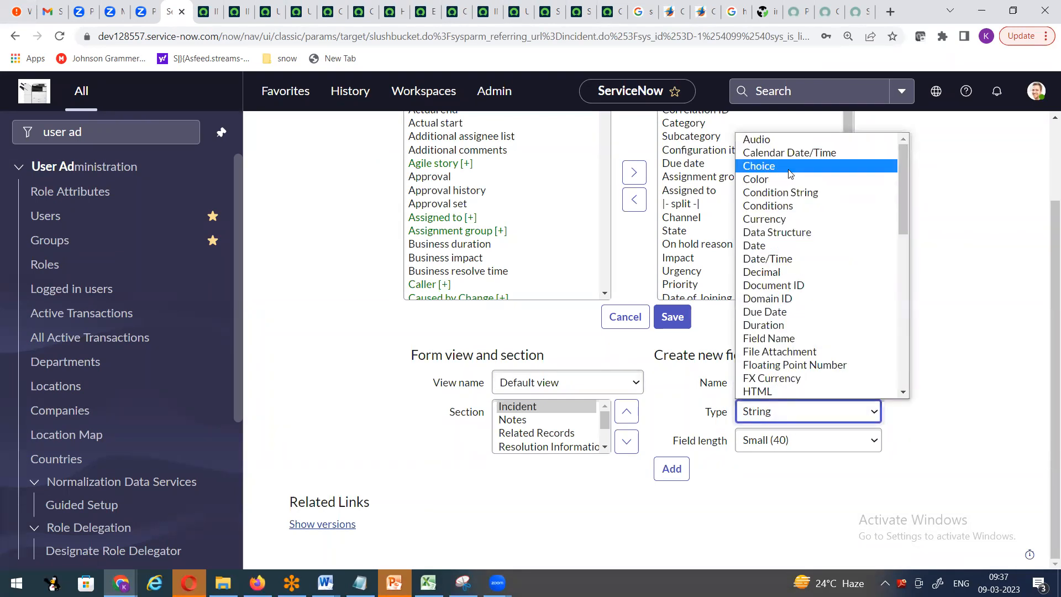
{"action": "left_click", "coordinate": [788, 173]}
{"action": "scroll", "coordinate": [562, 461], "scroll_direction": "down", "scroll_amount": 2}
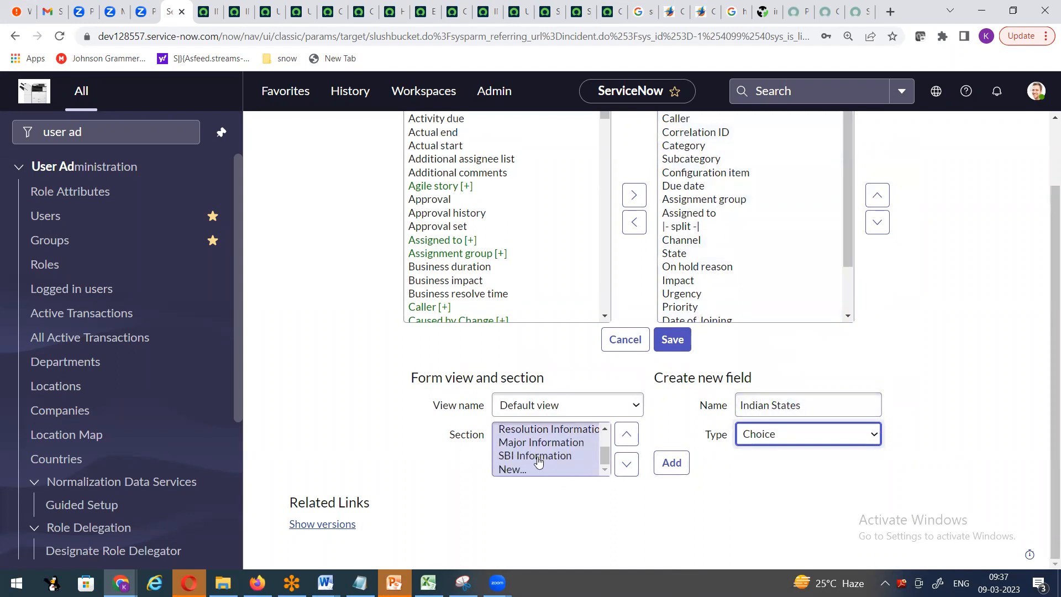
{"action": "left_click", "coordinate": [539, 456]}
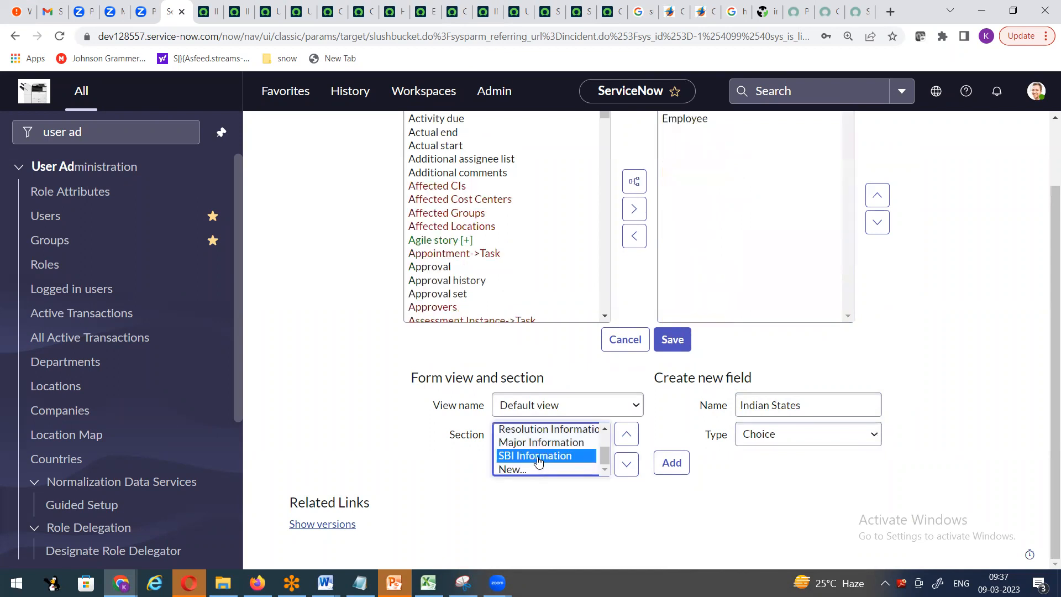
{"action": "left_click", "coordinate": [671, 462]}
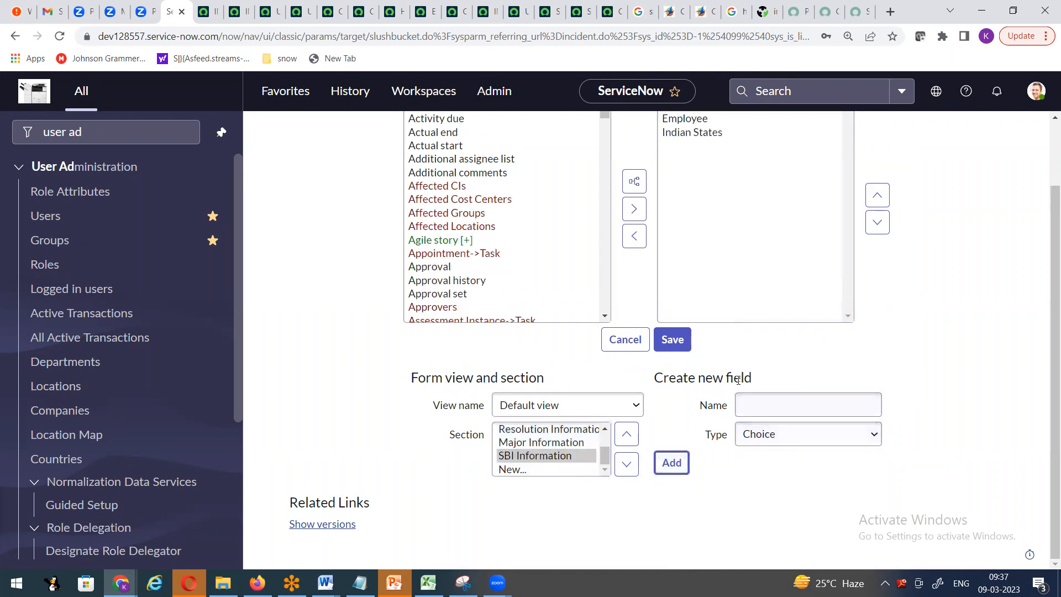
- Add a second Choice field named Districts, then save the form layout
{"action": "left_click", "coordinate": [768, 403]}
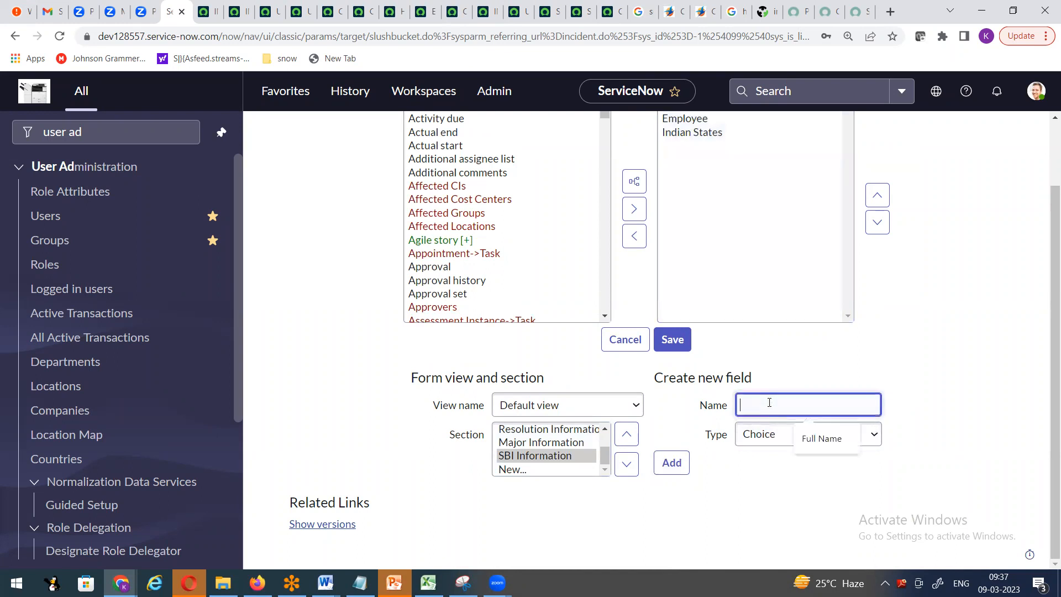
{"action": "type", "text": "Distribu"}
{"action": "key", "text": "BackSpace"}
{"action": "key", "text": "BackSpace"}
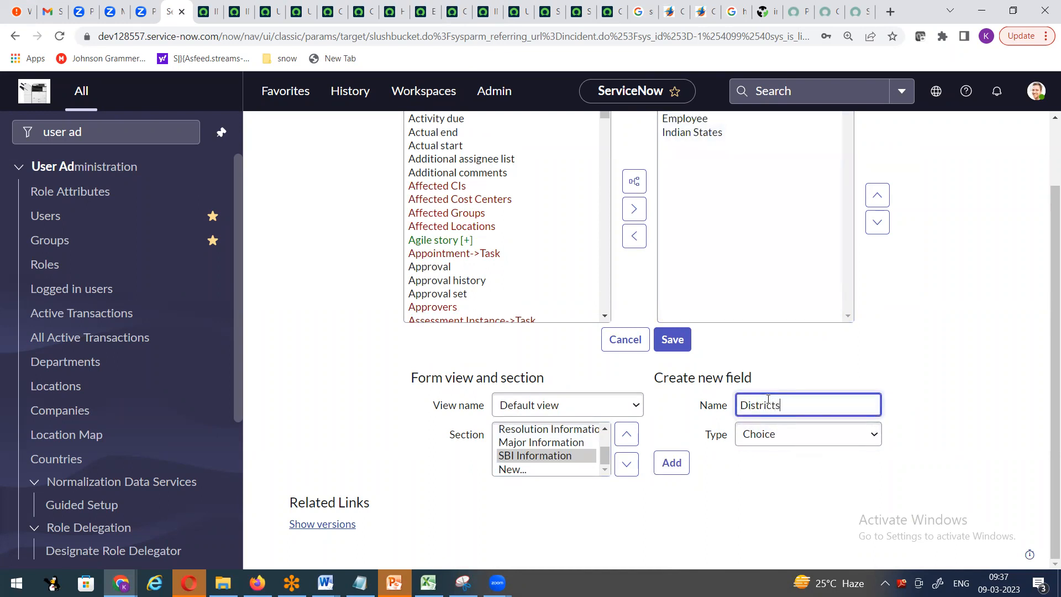
{"action": "type", "text": "cts"}
{"action": "left_click", "coordinate": [672, 462]}
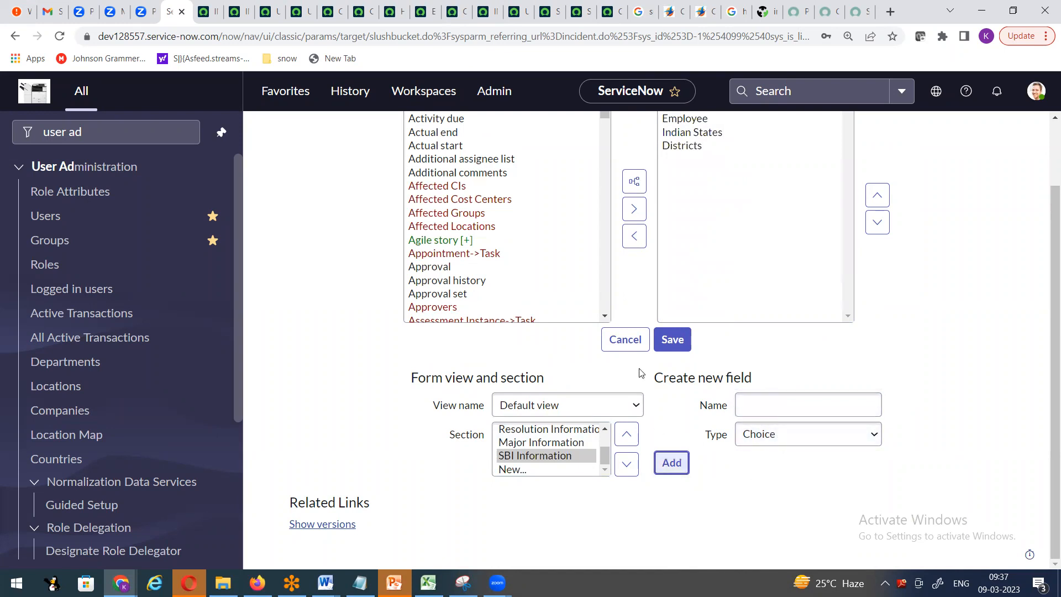
{"action": "left_click", "coordinate": [679, 340]}
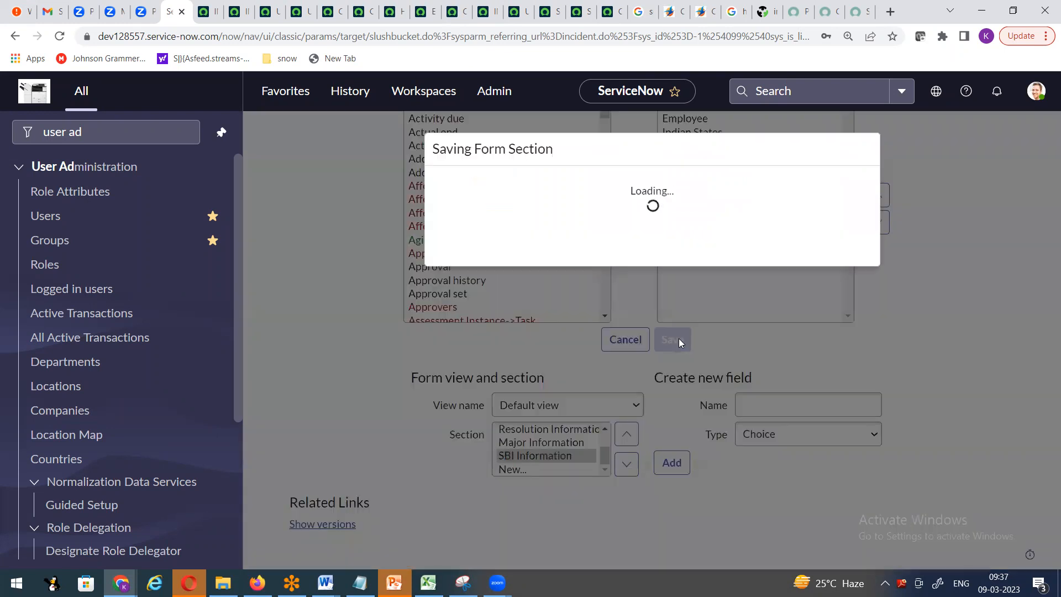
{"action": "left_click", "coordinate": [840, 268]}
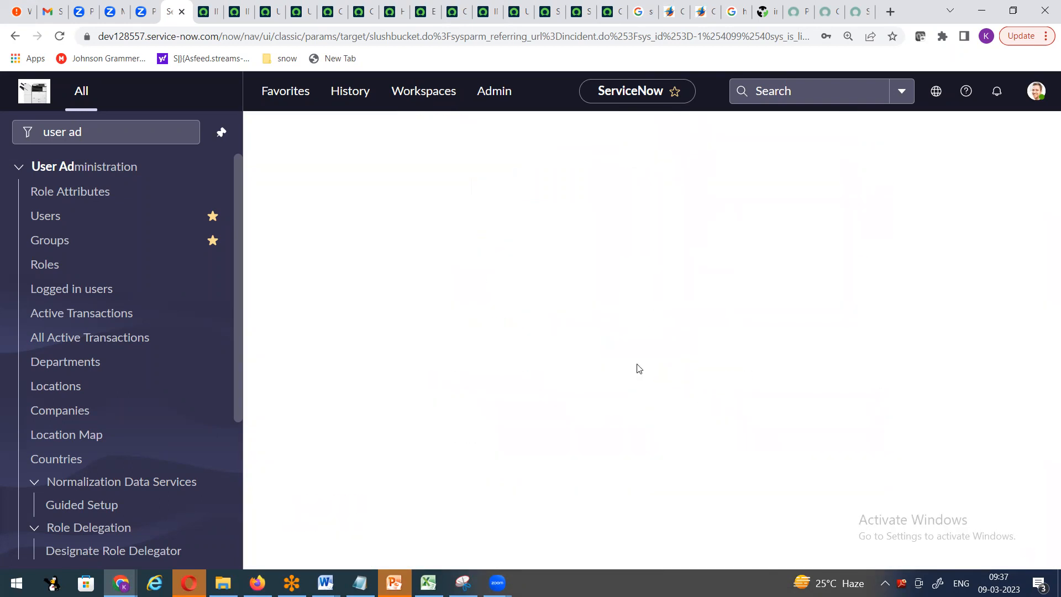
- Check that the SBI Information tab's Indian States dropdown offers only -- None --
{"action": "scroll", "coordinate": [601, 259], "scroll_direction": "down", "scroll_amount": 7}
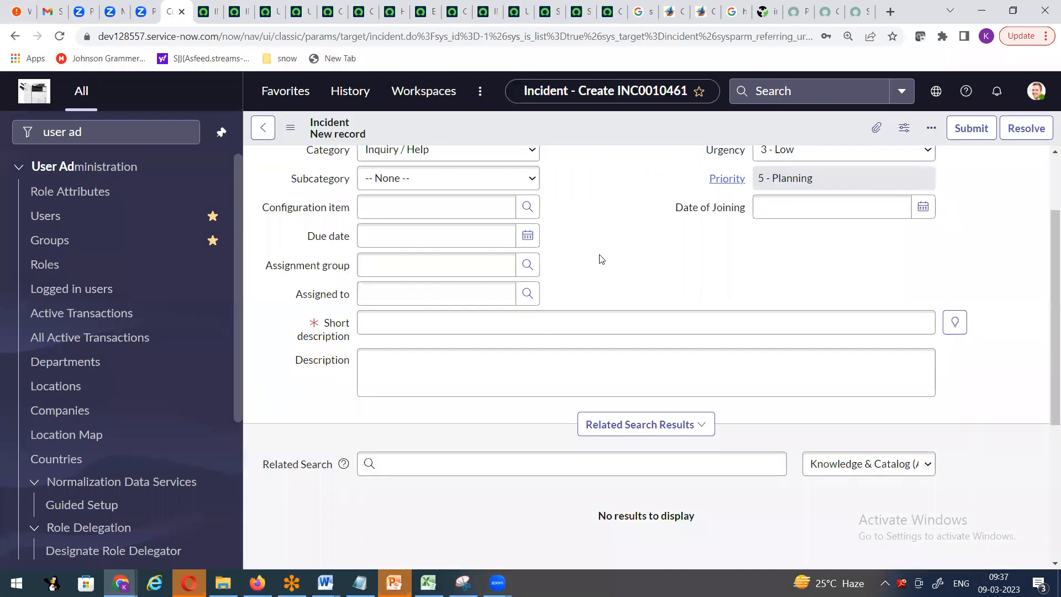
{"action": "left_click", "coordinate": [400, 420]}
{"action": "left_click", "coordinate": [276, 463]}
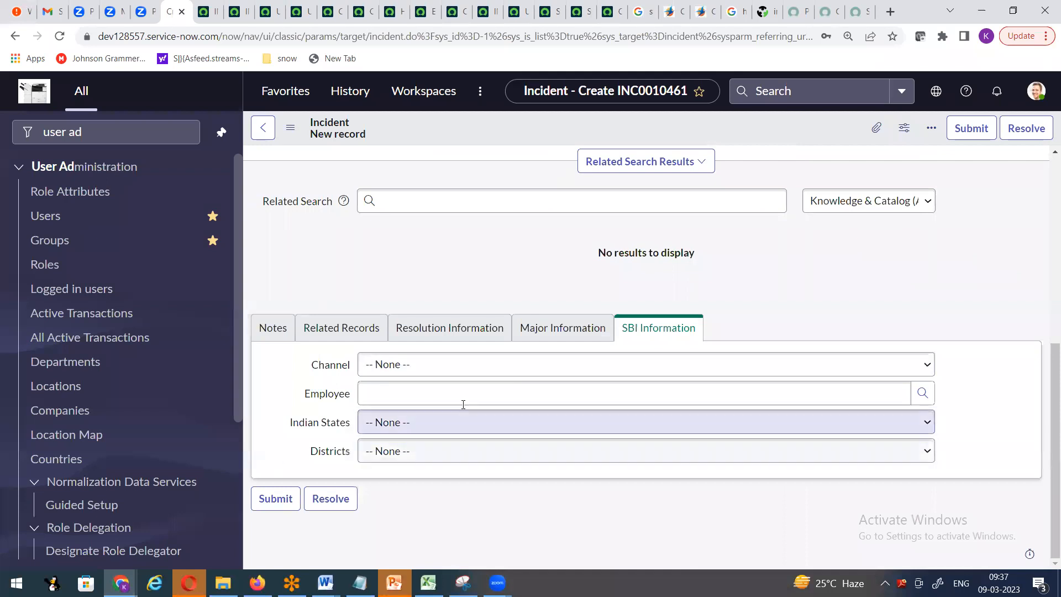
{"action": "left_click", "coordinate": [426, 428]}
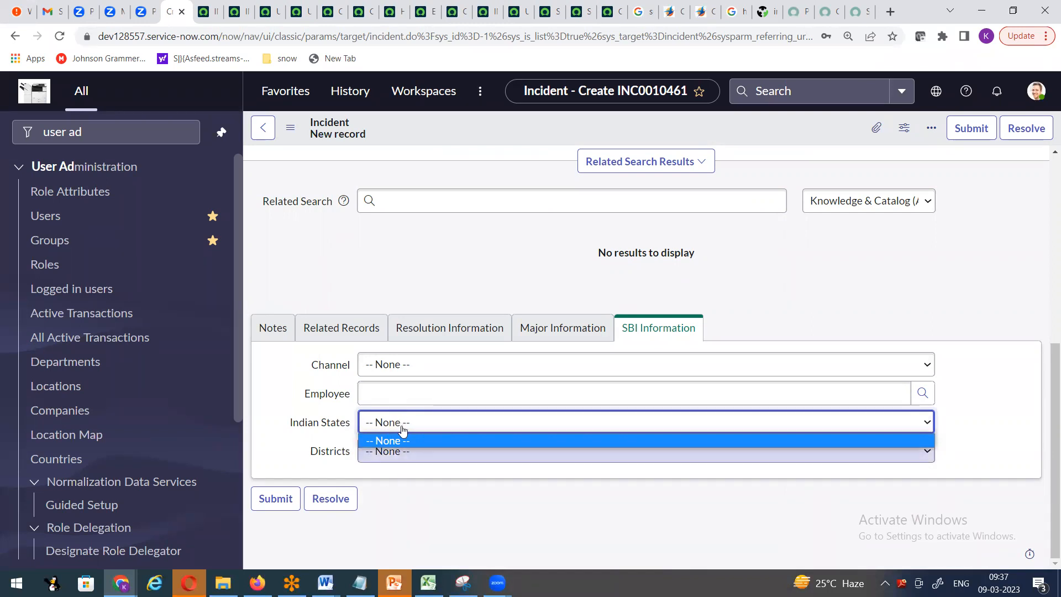
{"action": "left_click", "coordinate": [603, 571]}
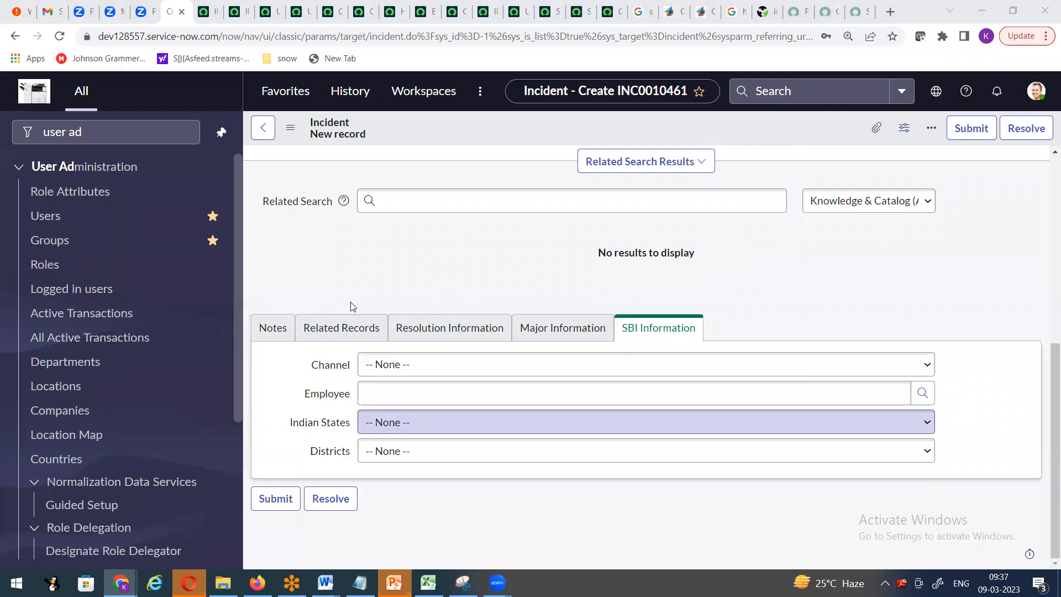
{"action": "scroll", "coordinate": [354, 304], "scroll_direction": "up", "scroll_amount": 7}
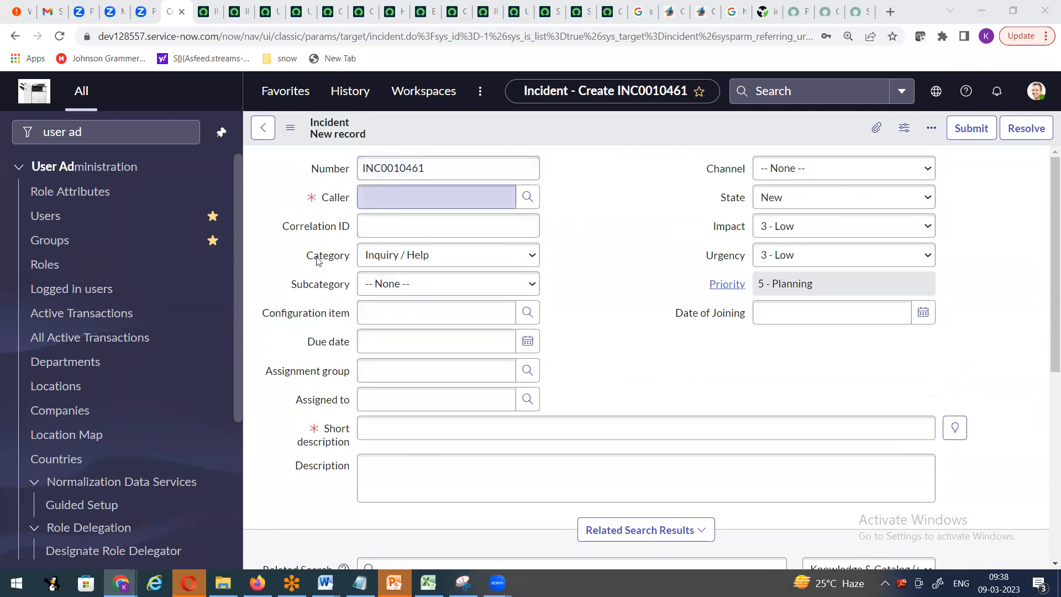
{"action": "right_click", "coordinate": [327, 172]}
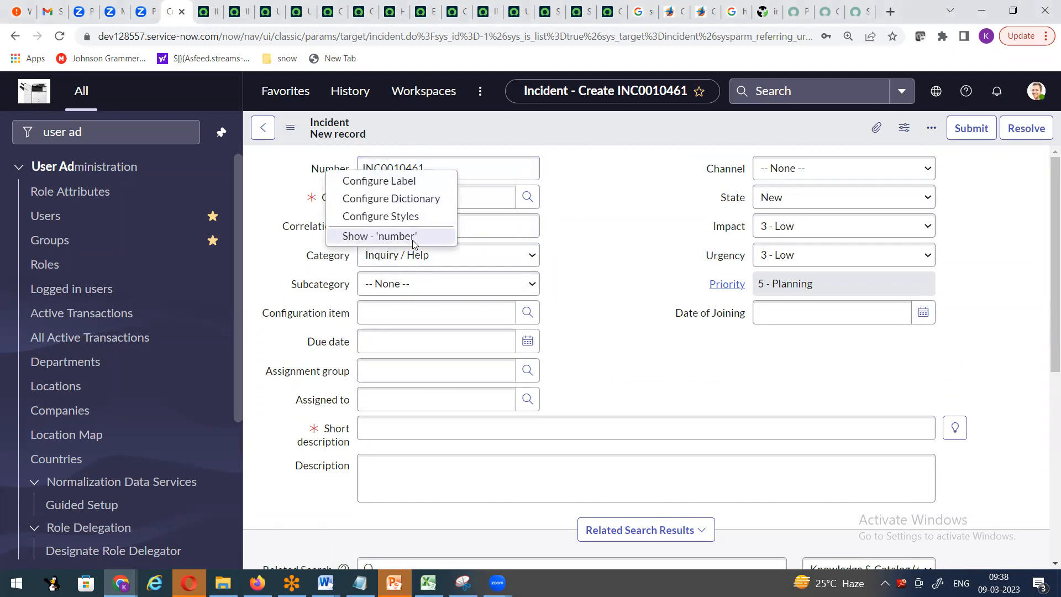
{"action": "left_click", "coordinate": [602, 217]}
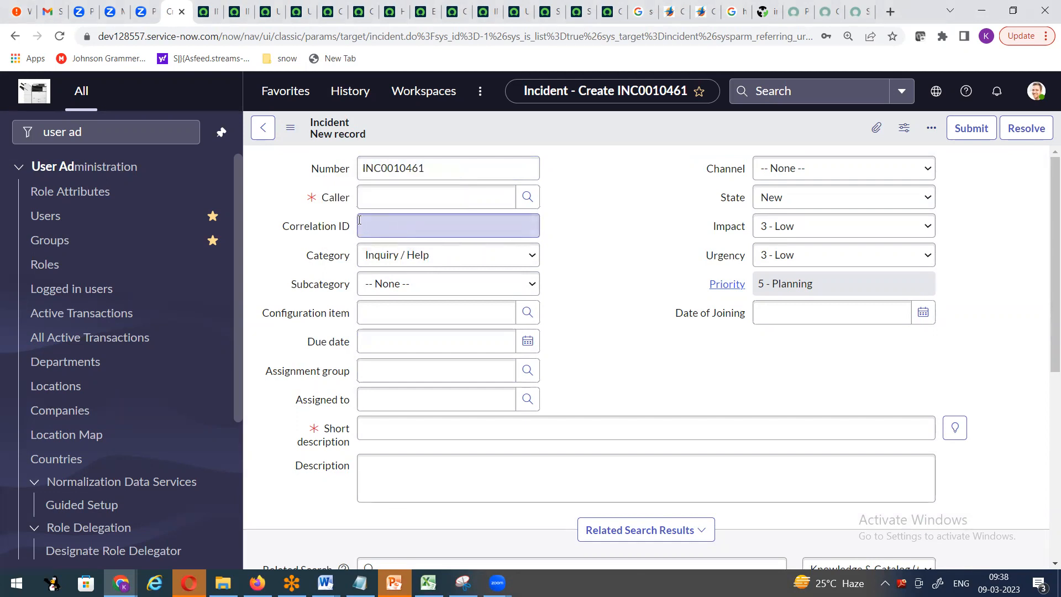
{"action": "right_click", "coordinate": [333, 200]}
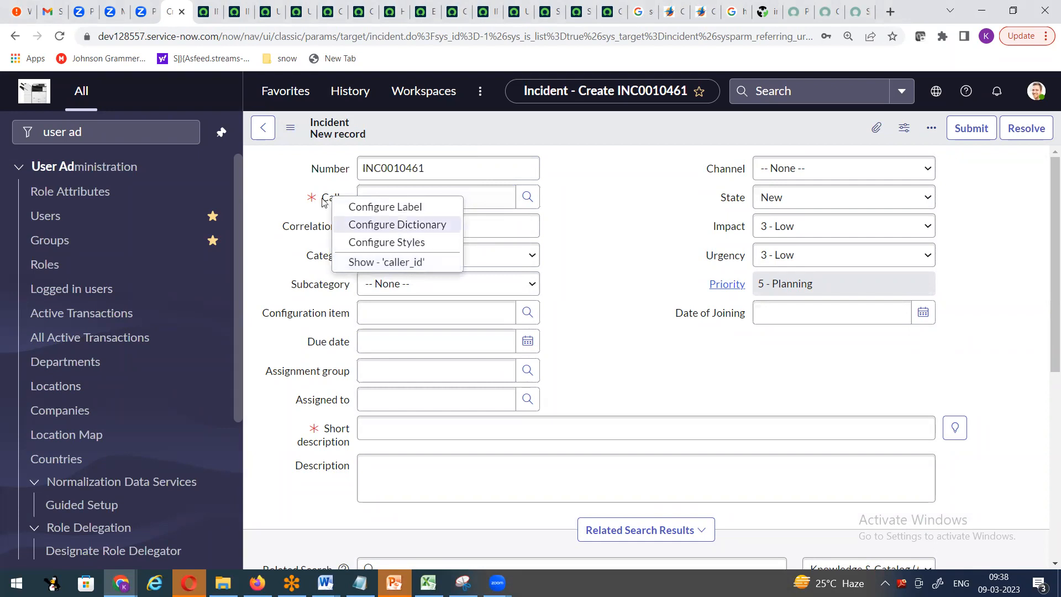
{"action": "left_click", "coordinate": [585, 245]}
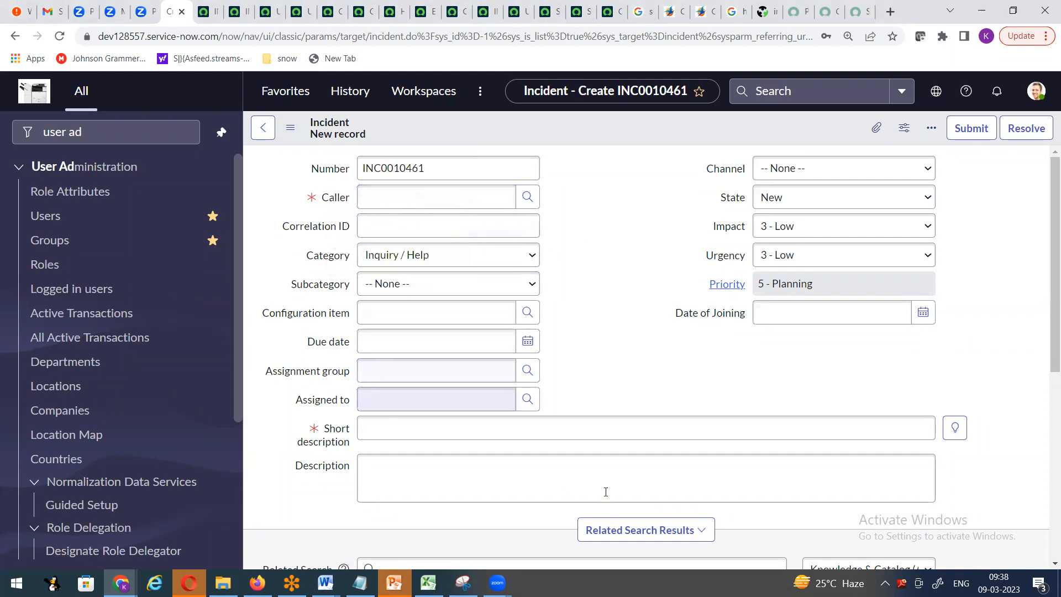
{"action": "right_click", "coordinate": [316, 319]}
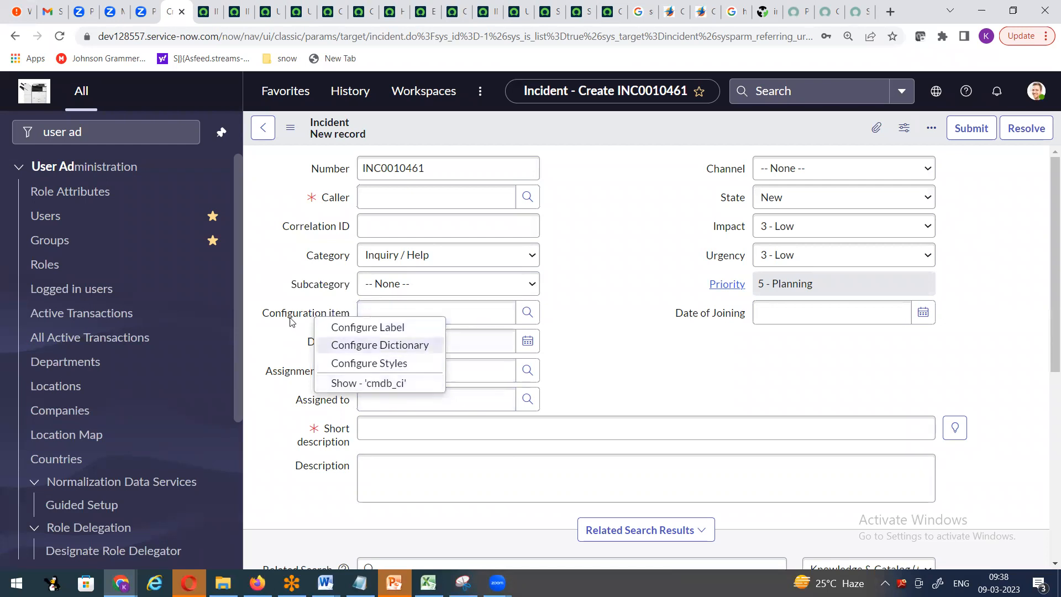
{"action": "left_click", "coordinate": [334, 434]}
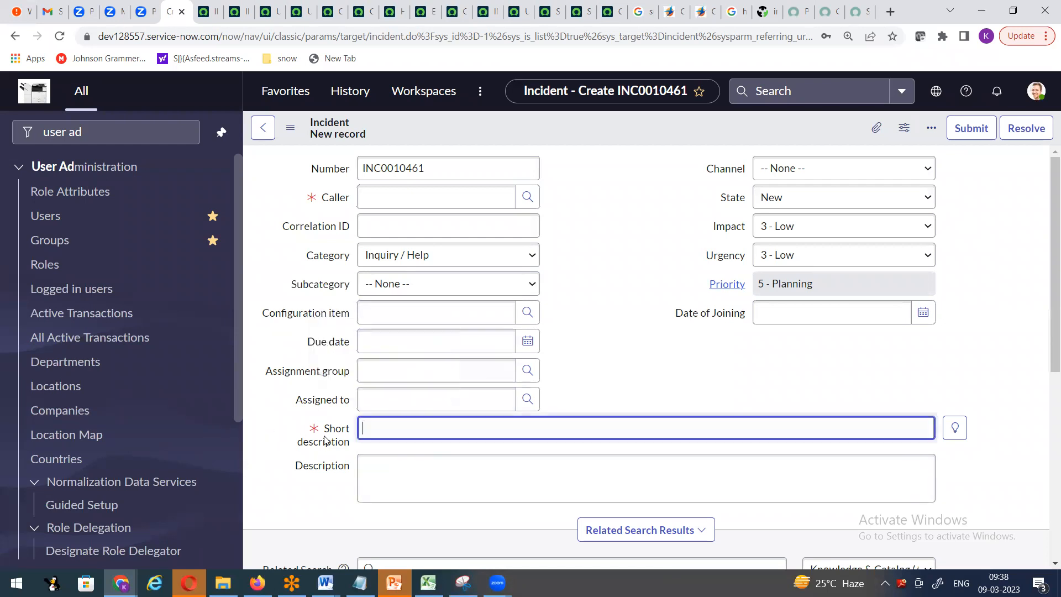
{"action": "right_click", "coordinate": [335, 434]}
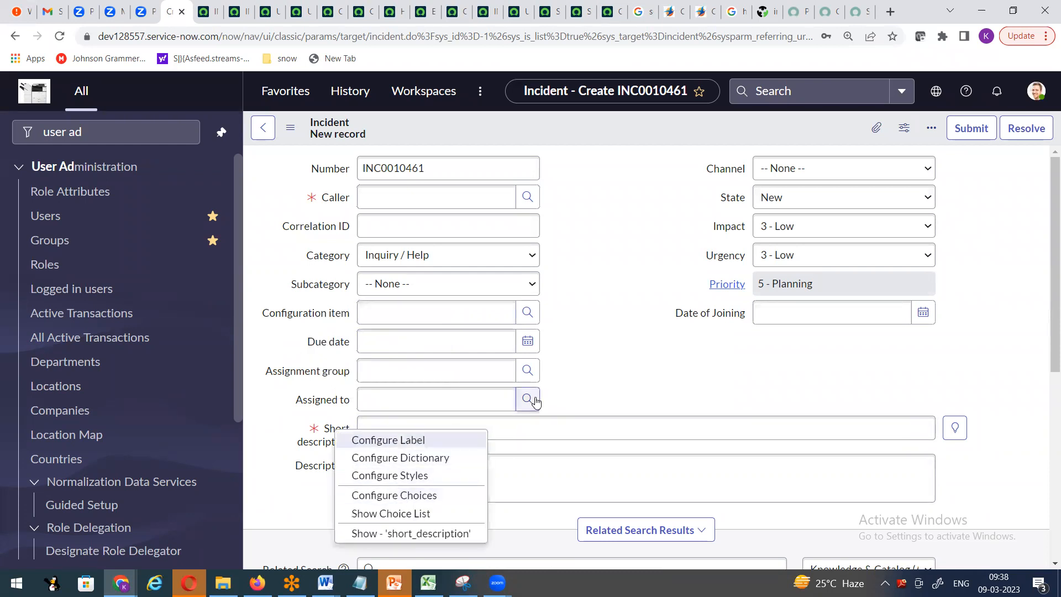
{"action": "left_click", "coordinate": [605, 359]}
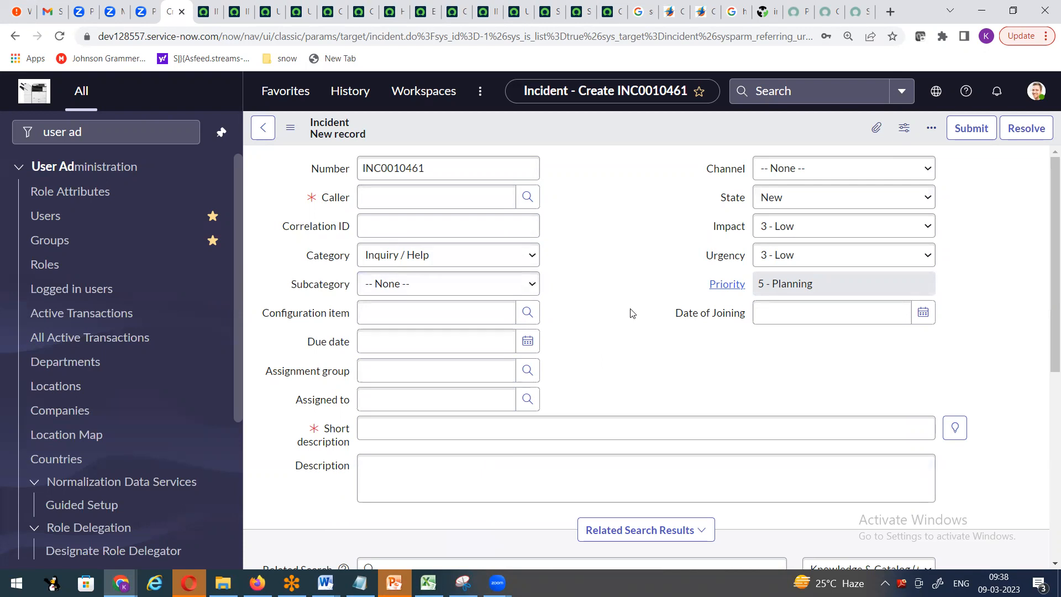
{"action": "scroll", "coordinate": [630, 310], "scroll_direction": "down", "scroll_amount": 5}
{"action": "scroll", "coordinate": [630, 312], "scroll_direction": "down", "scroll_amount": 2}
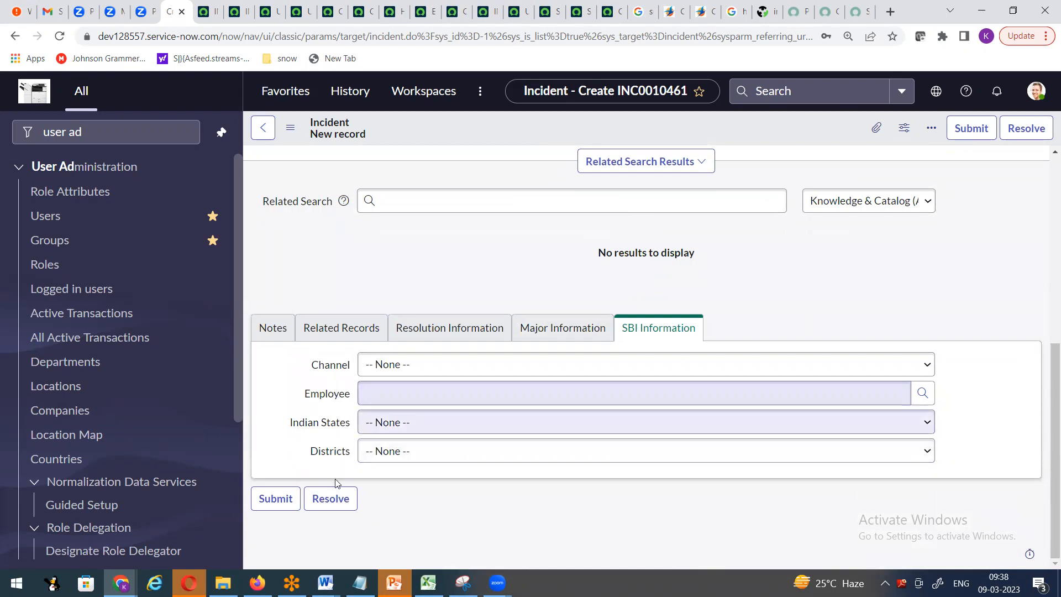
{"action": "right_click", "coordinate": [324, 398]}
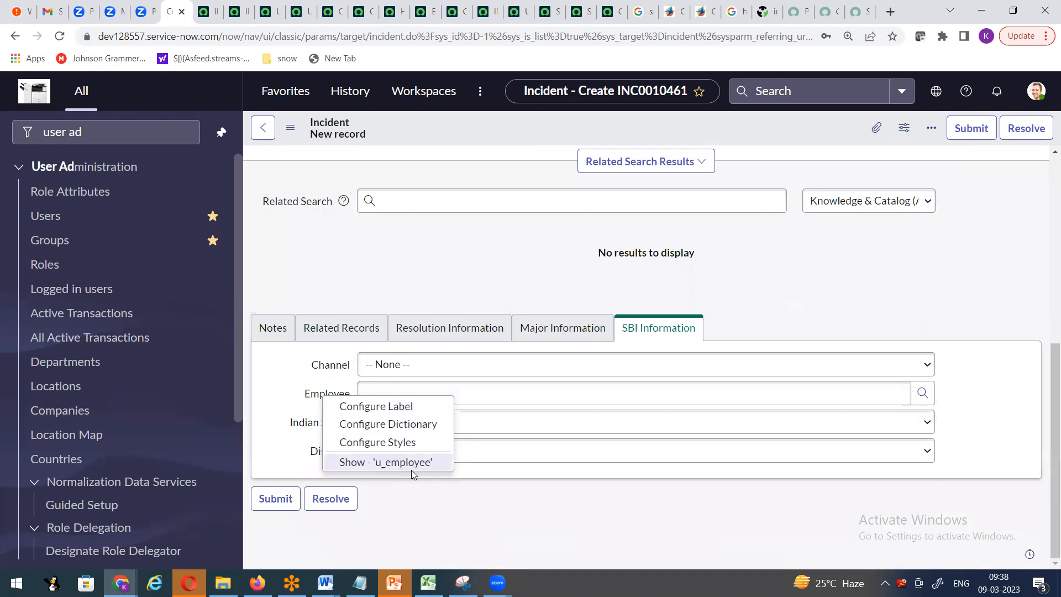
{"action": "key", "text": "Down"}
{"action": "key", "text": "Down"}
{"action": "key", "text": "Down"}
{"action": "key", "text": "Up"}
{"action": "left_click", "coordinate": [445, 283]}
{"action": "scroll", "coordinate": [446, 284], "scroll_direction": "up", "scroll_amount": 7}
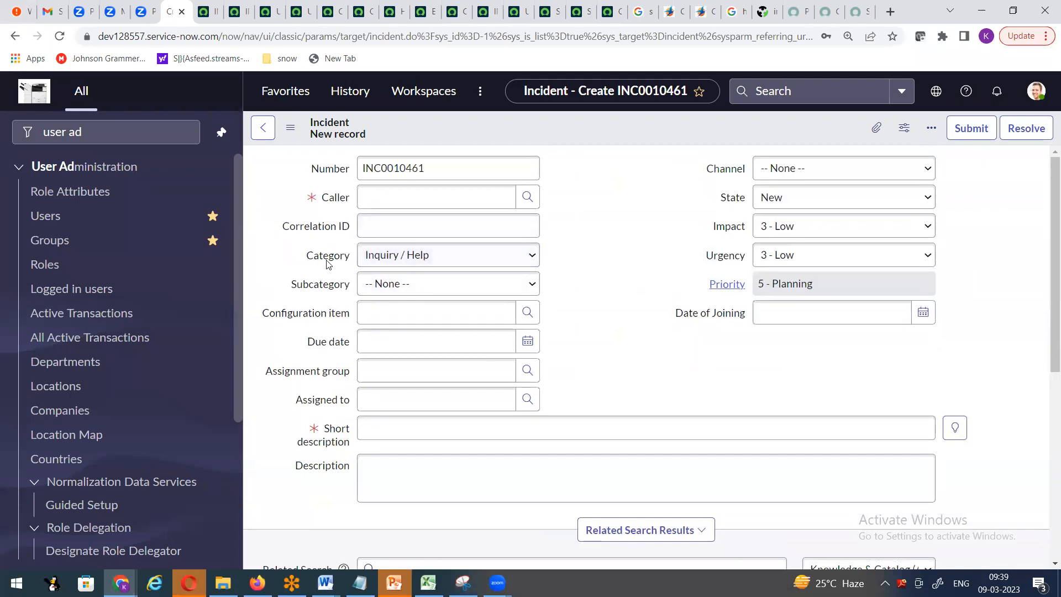
{"action": "right_click", "coordinate": [325, 260]}
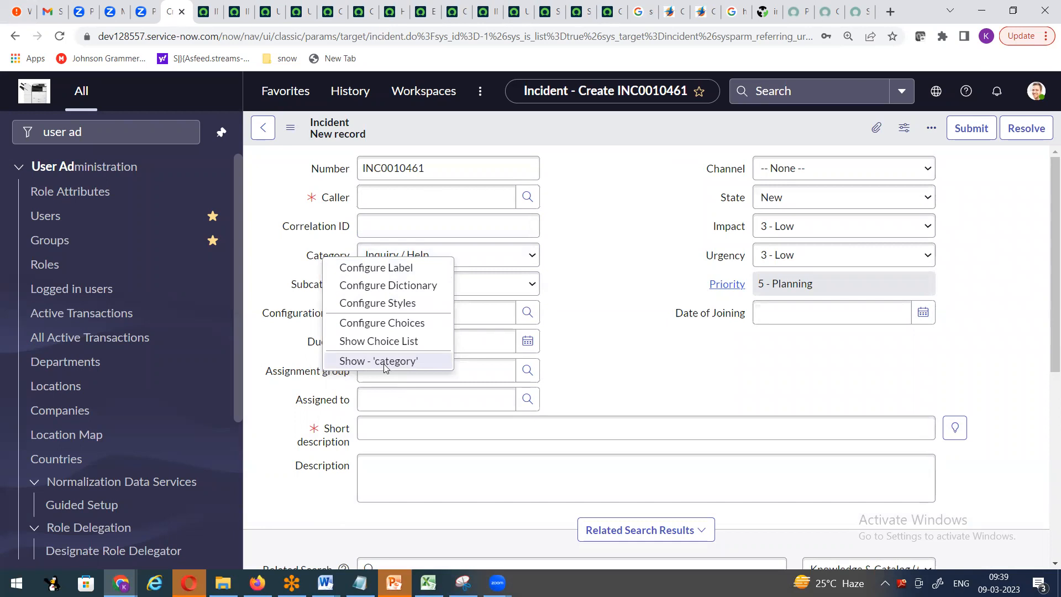
{"action": "left_click", "coordinate": [281, 385]}
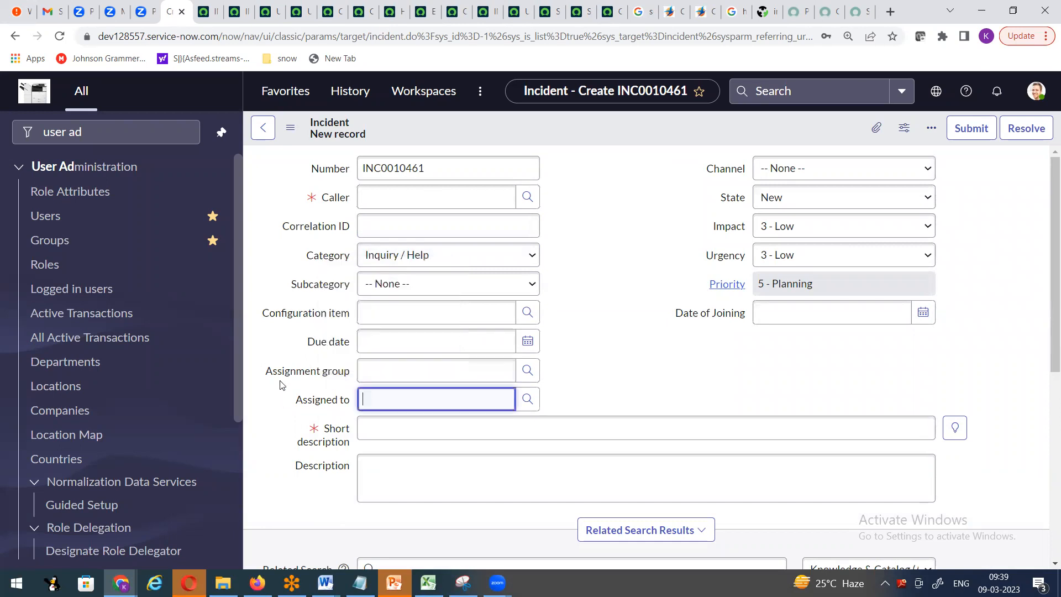
{"action": "right_click", "coordinate": [282, 376]}
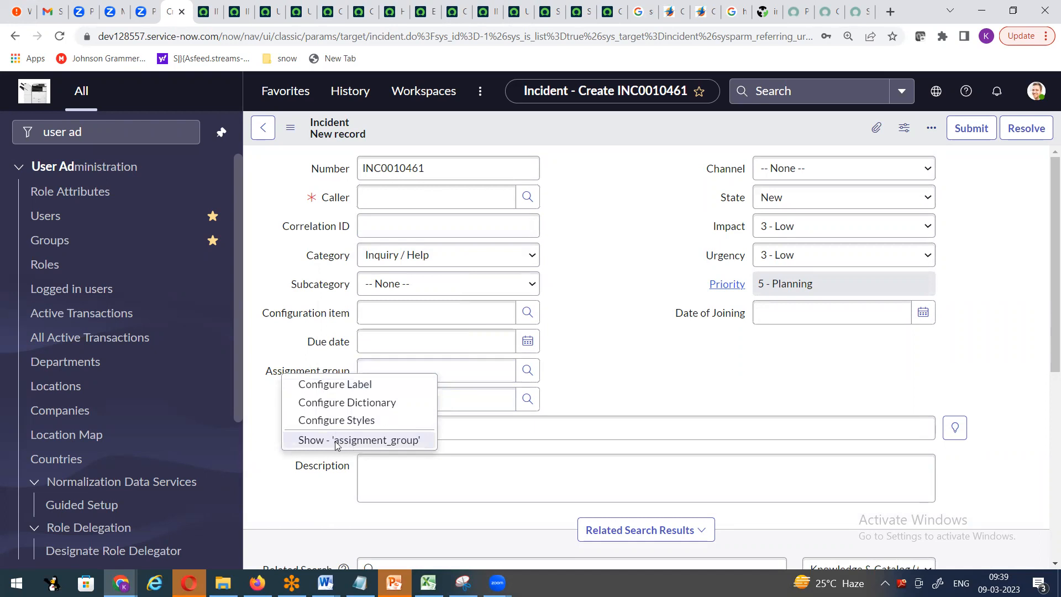
{"action": "left_click", "coordinate": [580, 371]}
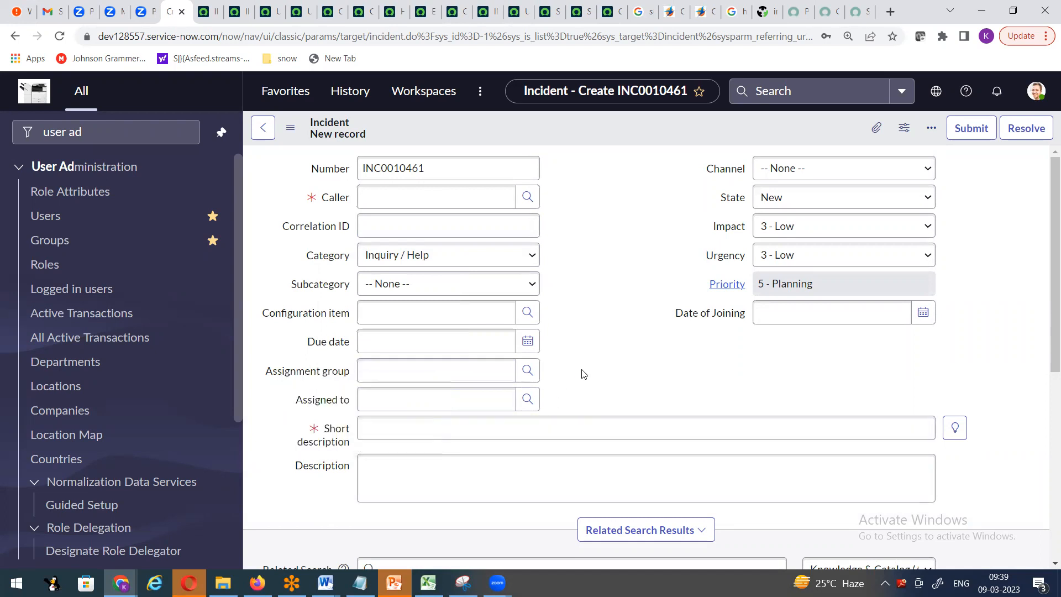
{"action": "scroll", "coordinate": [498, 414], "scroll_direction": "down", "scroll_amount": 5}
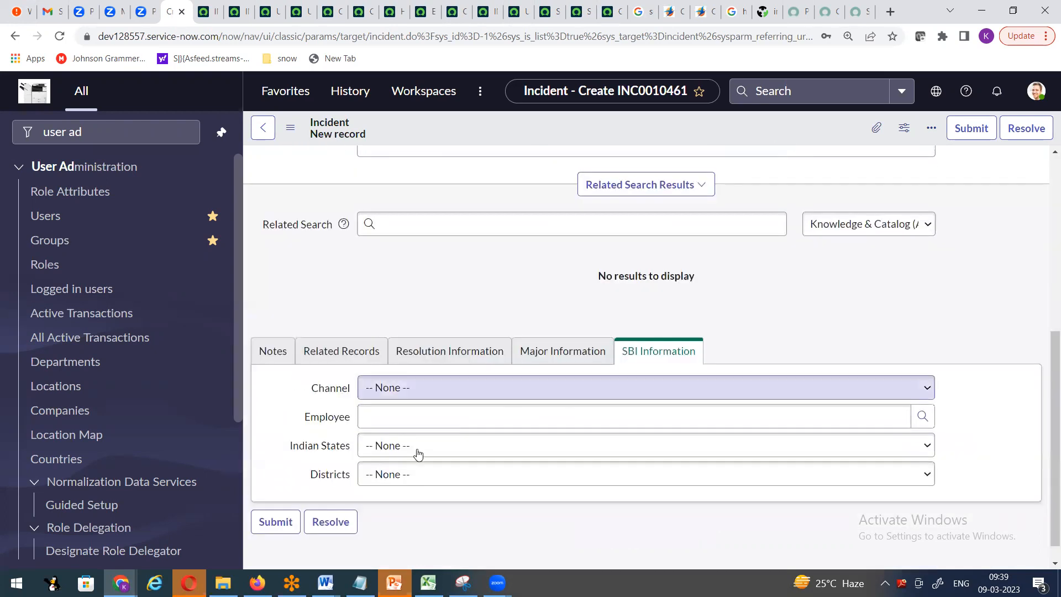
{"action": "right_click", "coordinate": [318, 423]}
{"action": "left_click", "coordinate": [317, 450]}
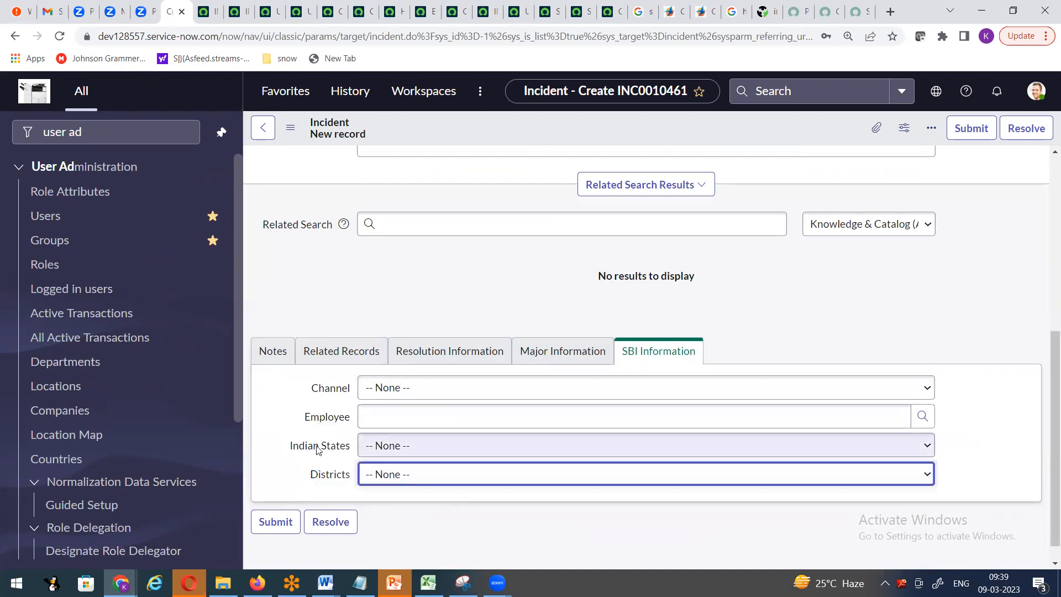
{"action": "right_click", "coordinate": [319, 448]}
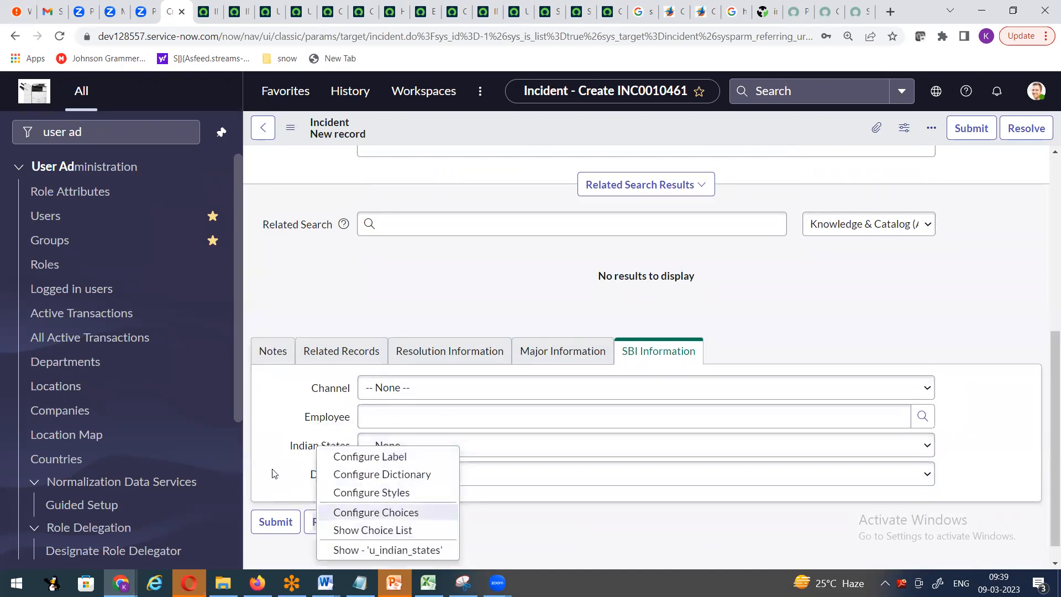
{"action": "left_click", "coordinate": [334, 474]}
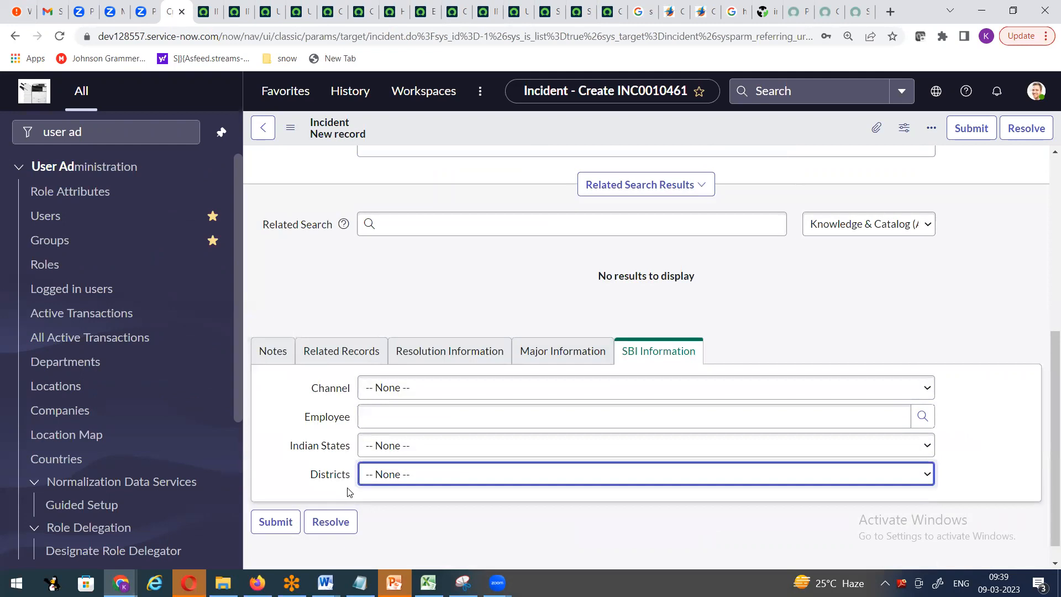
{"action": "right_click", "coordinate": [330, 473]}
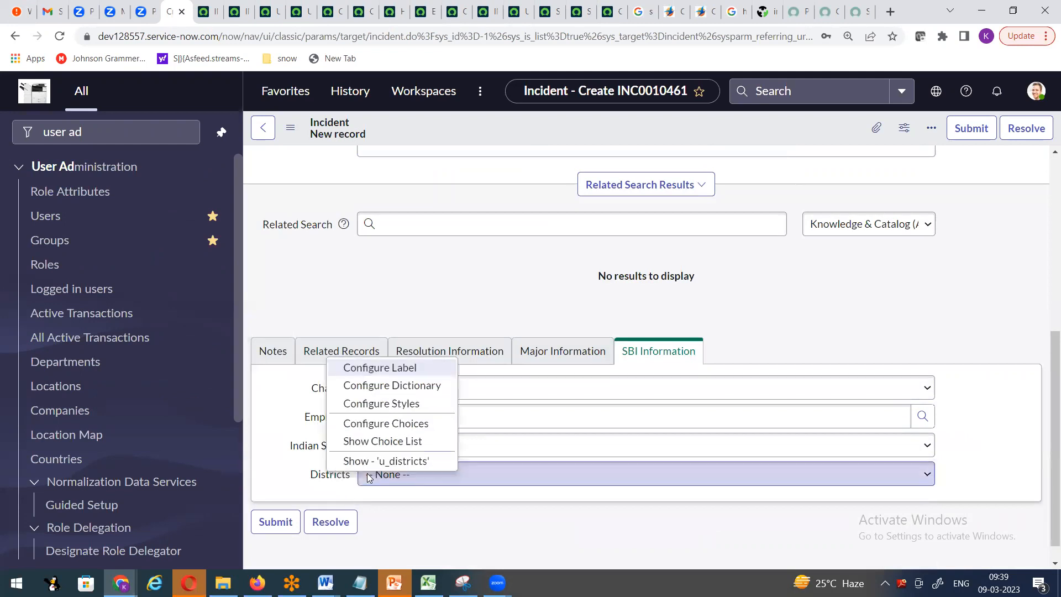
{"action": "left_click", "coordinate": [590, 403]}
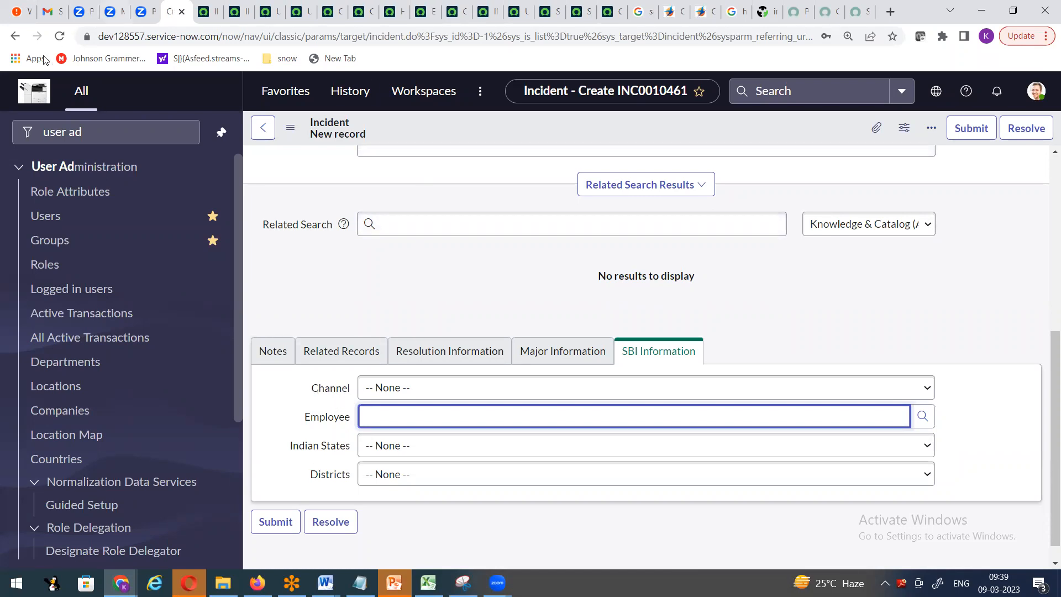
{"action": "left_click", "coordinate": [319, 450]}
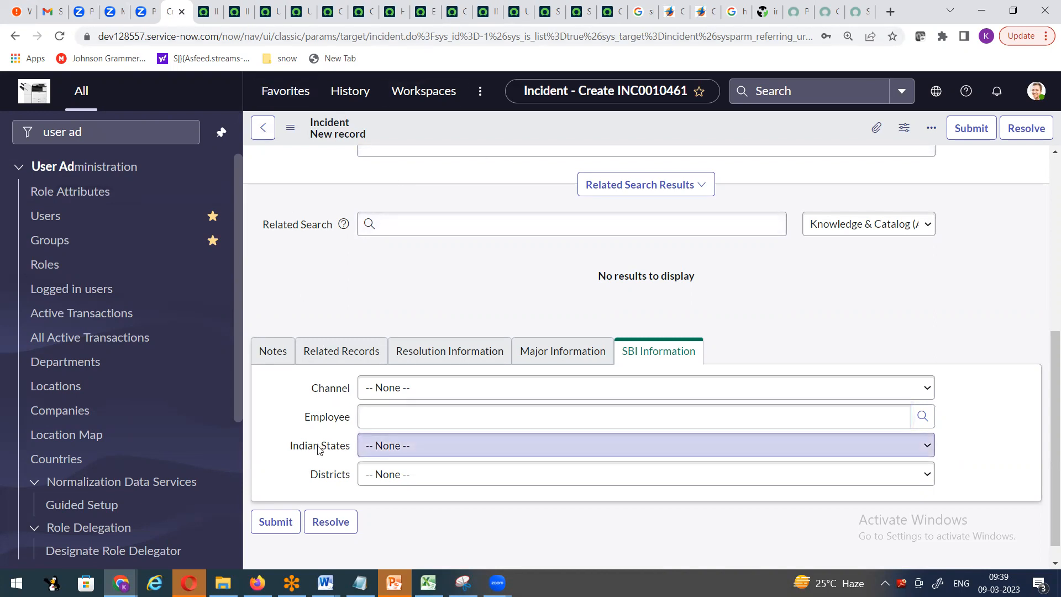
{"action": "right_click", "coordinate": [318, 450]}
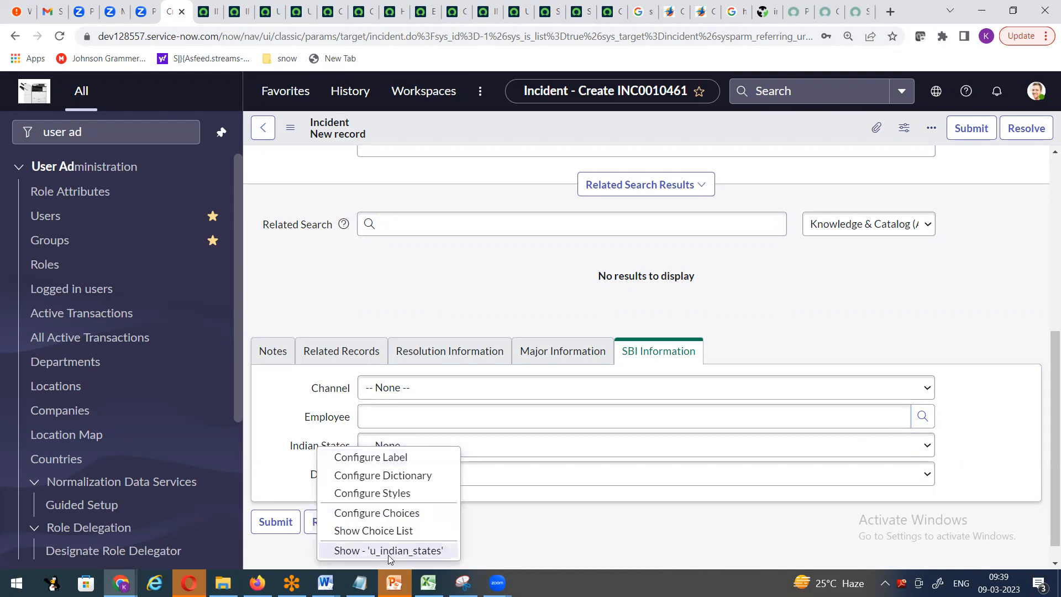
{"action": "left_click", "coordinate": [268, 465]}
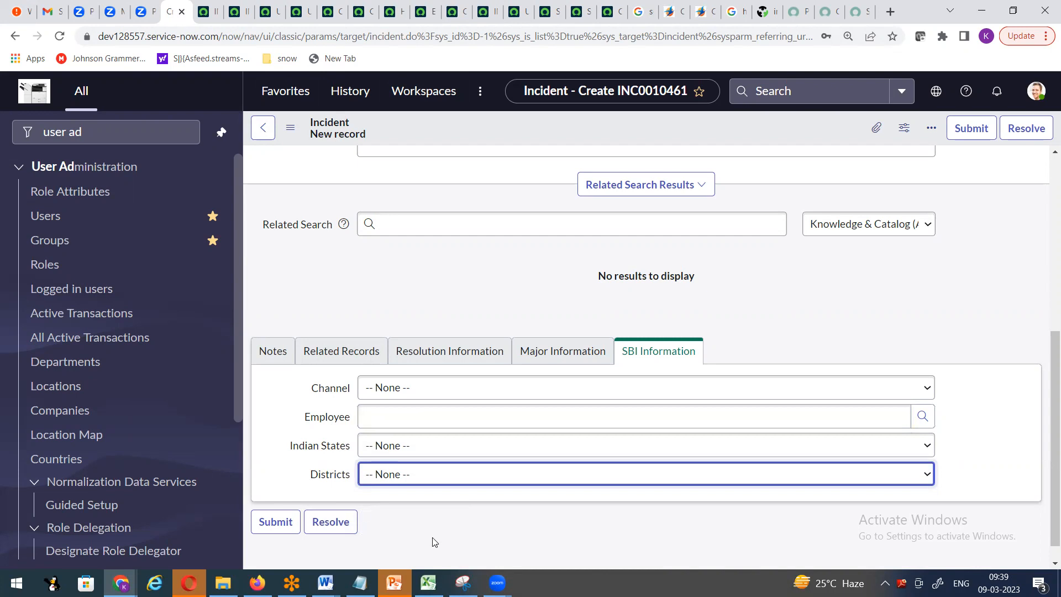
{"action": "right_click", "coordinate": [335, 476]}
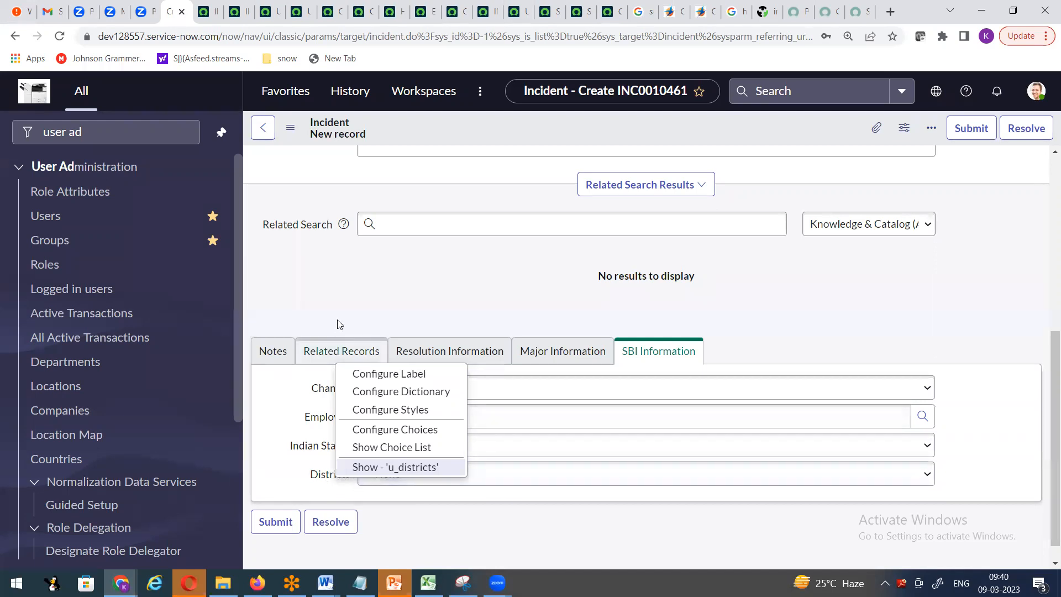
{"action": "left_click", "coordinate": [336, 284]}
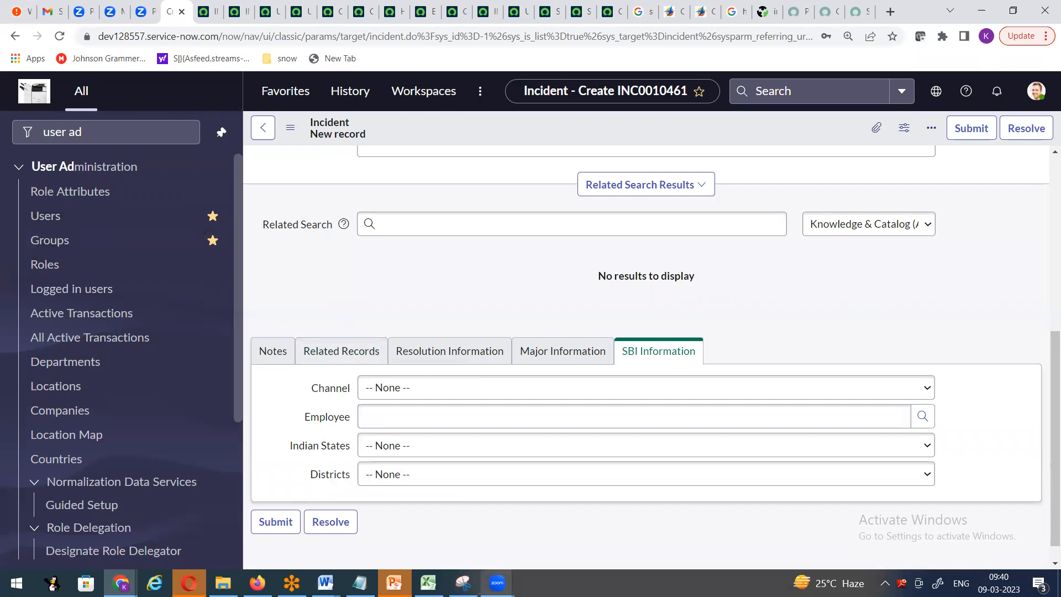
{"action": "mouse_move", "coordinate": [497, 582]}
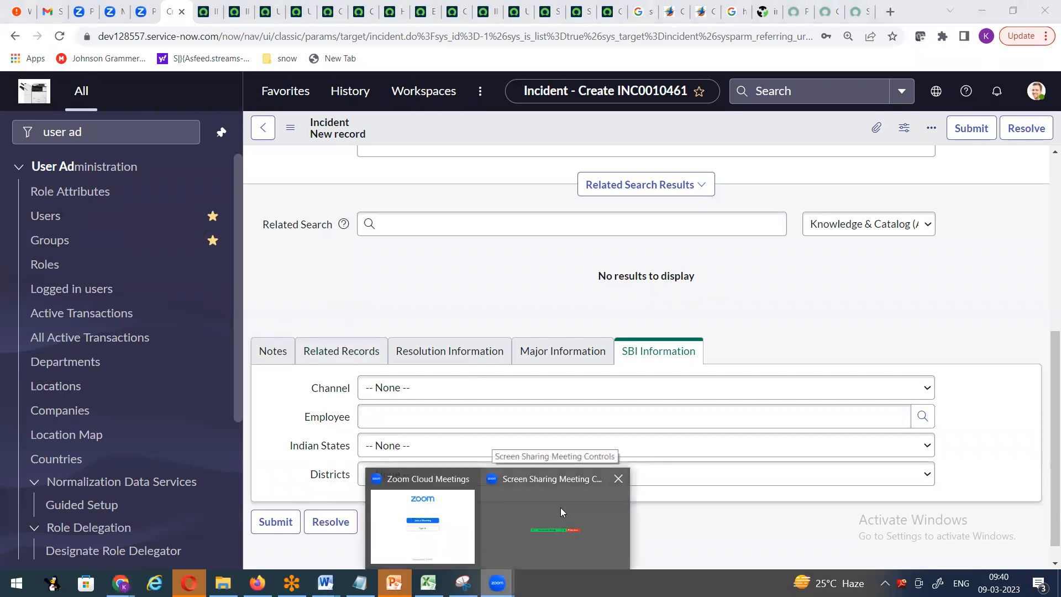
{"action": "left_click", "coordinate": [560, 507]}
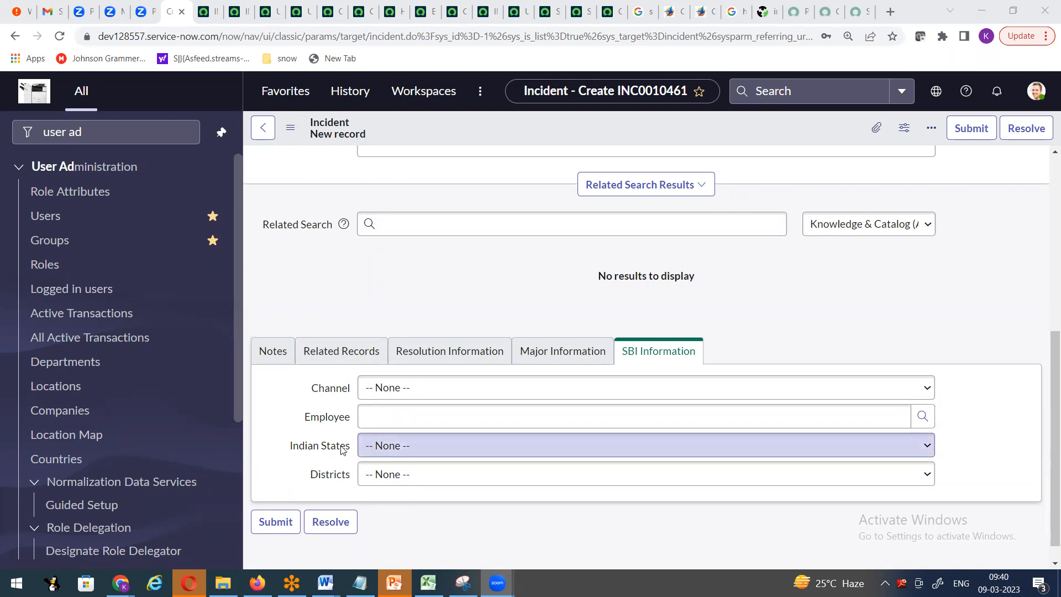
- Review the Category field's choices, leaving it at Inquiry / Help
{"action": "scroll", "coordinate": [342, 451], "scroll_direction": "up", "scroll_amount": 6}
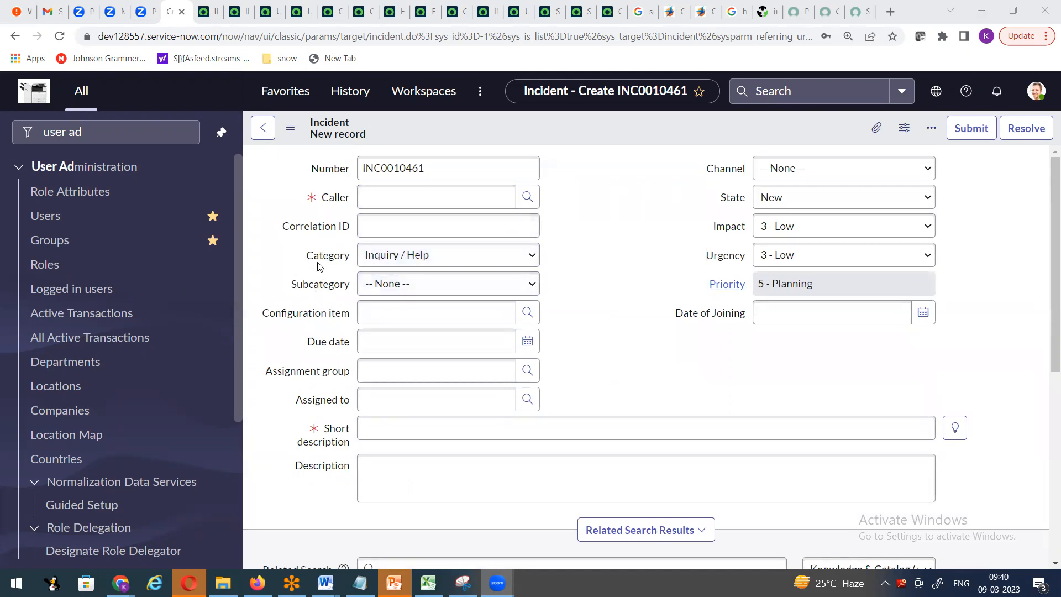
{"action": "right_click", "coordinate": [324, 260]}
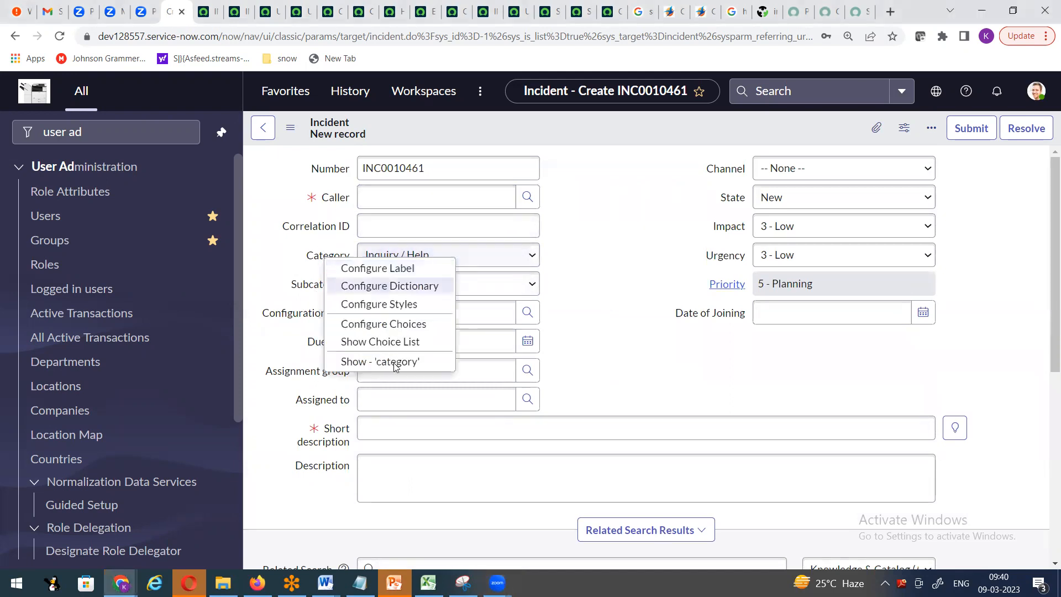
{"action": "left_click", "coordinate": [335, 262]}
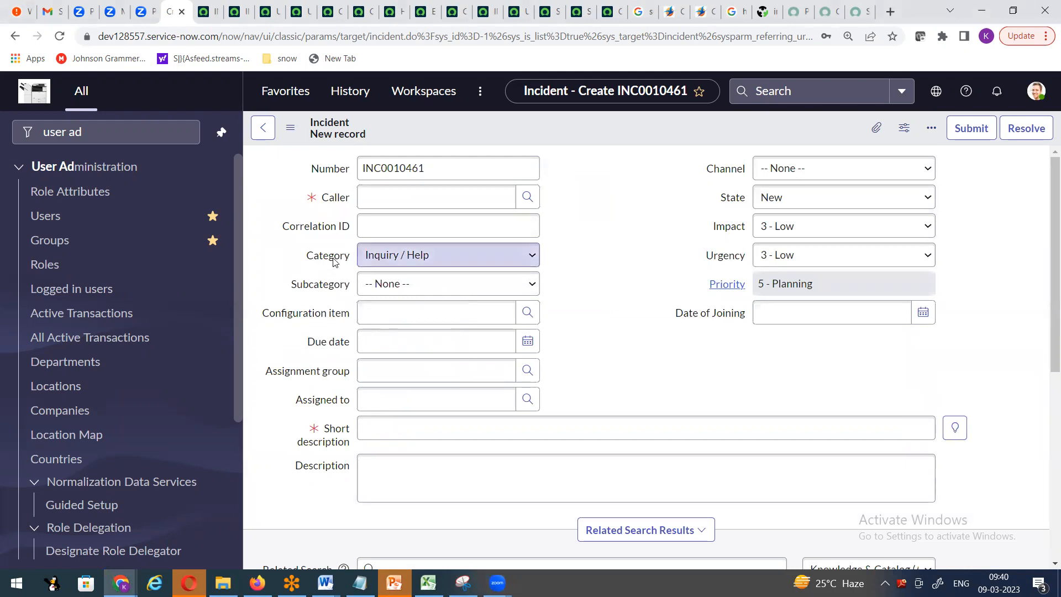
{"action": "left_click", "coordinate": [395, 259]}
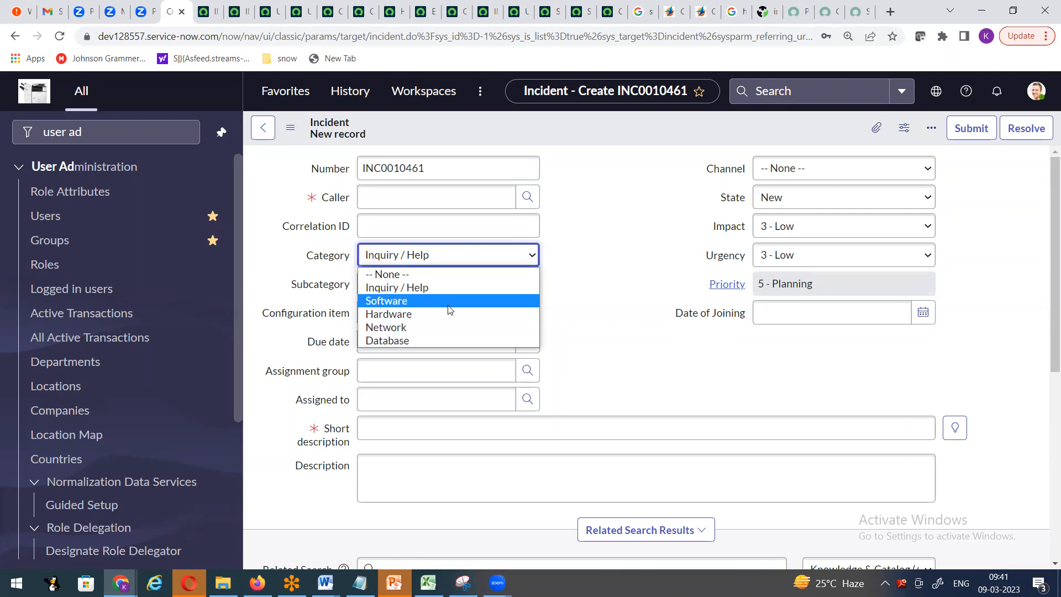
{"action": "left_click", "coordinate": [583, 316]}
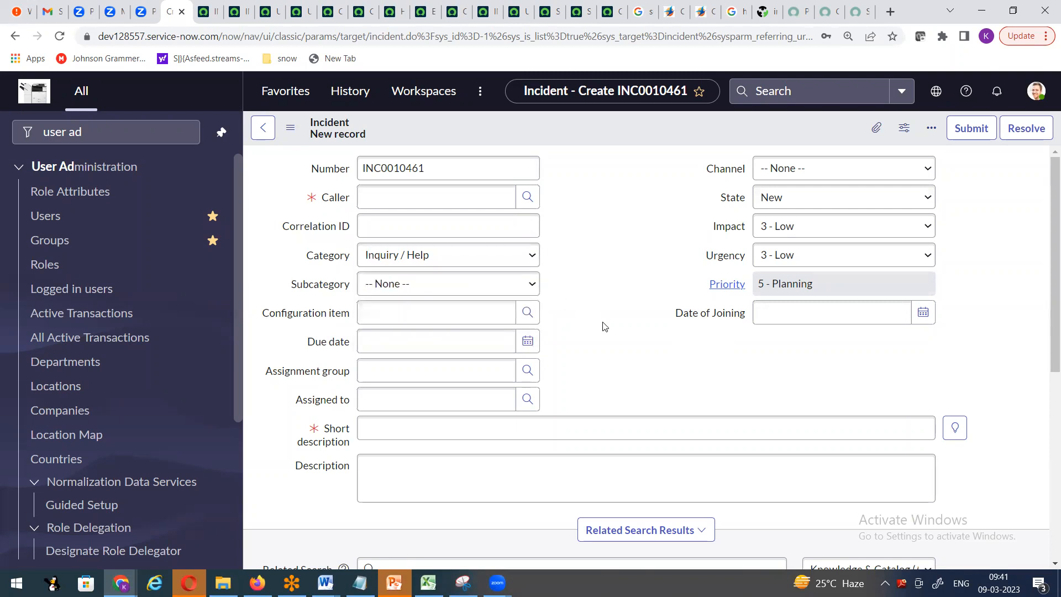
{"action": "scroll", "coordinate": [604, 324], "scroll_direction": "down", "scroll_amount": 7}
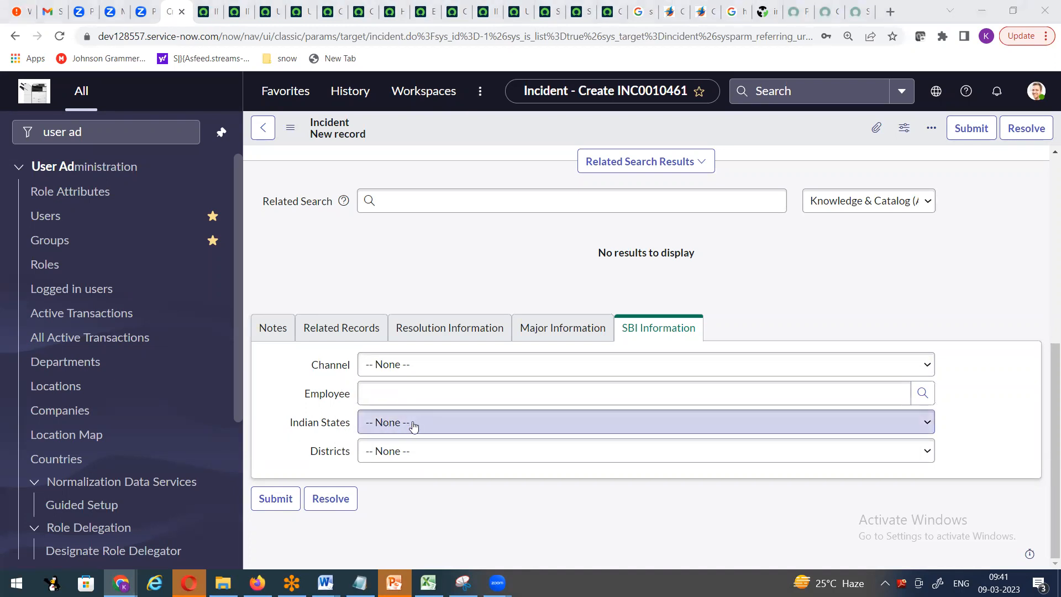
- Open the Indian States dictionary entry's Choices list and start a new choice record
{"action": "right_click", "coordinate": [327, 425]}
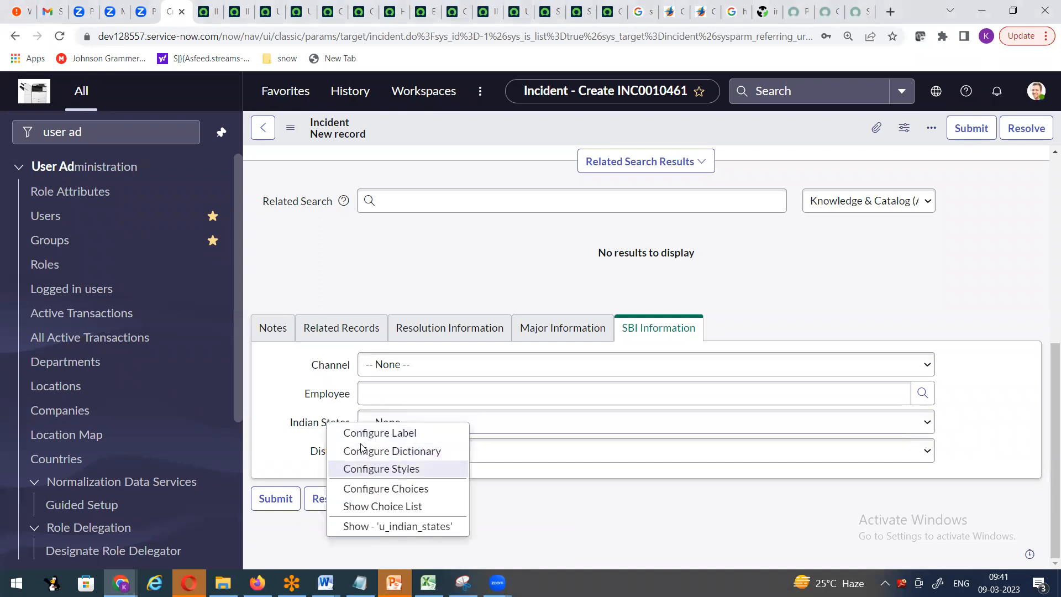
{"action": "left_click", "coordinate": [362, 447]}
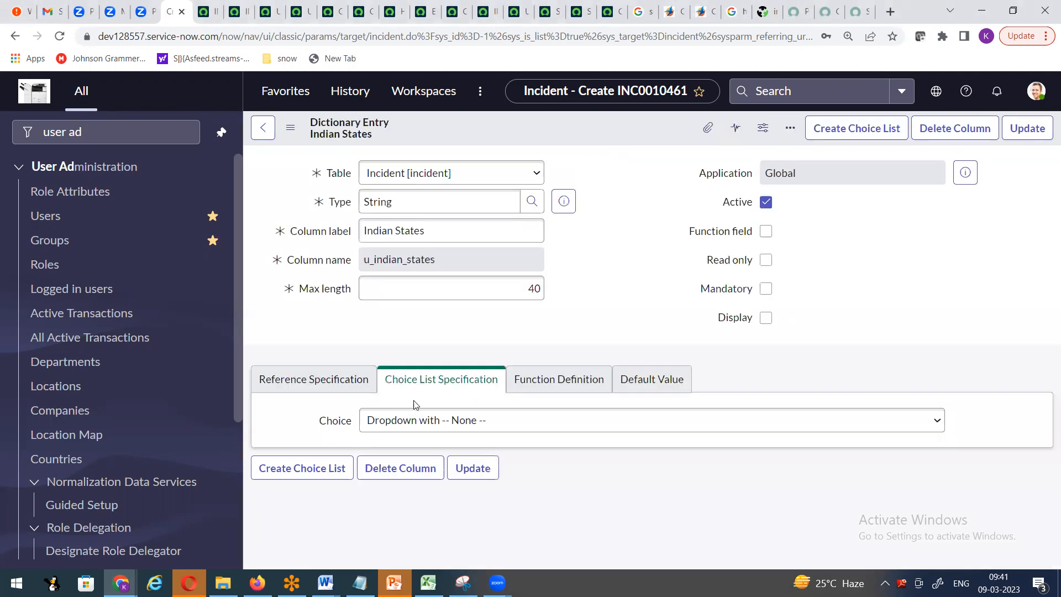
{"action": "scroll", "coordinate": [626, 335], "scroll_direction": "down", "scroll_amount": 6}
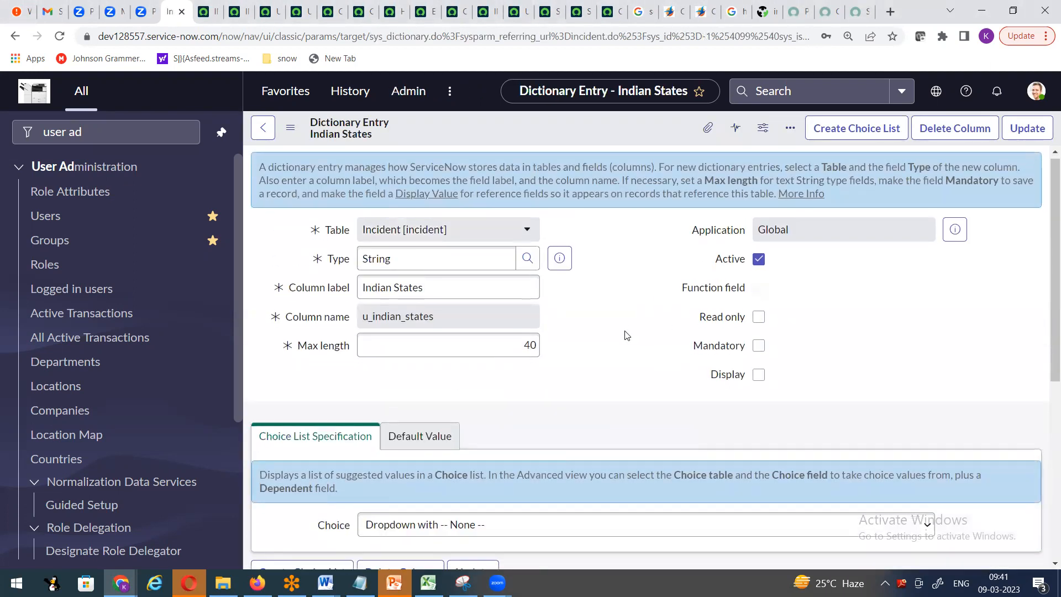
{"action": "left_click", "coordinate": [378, 327]}
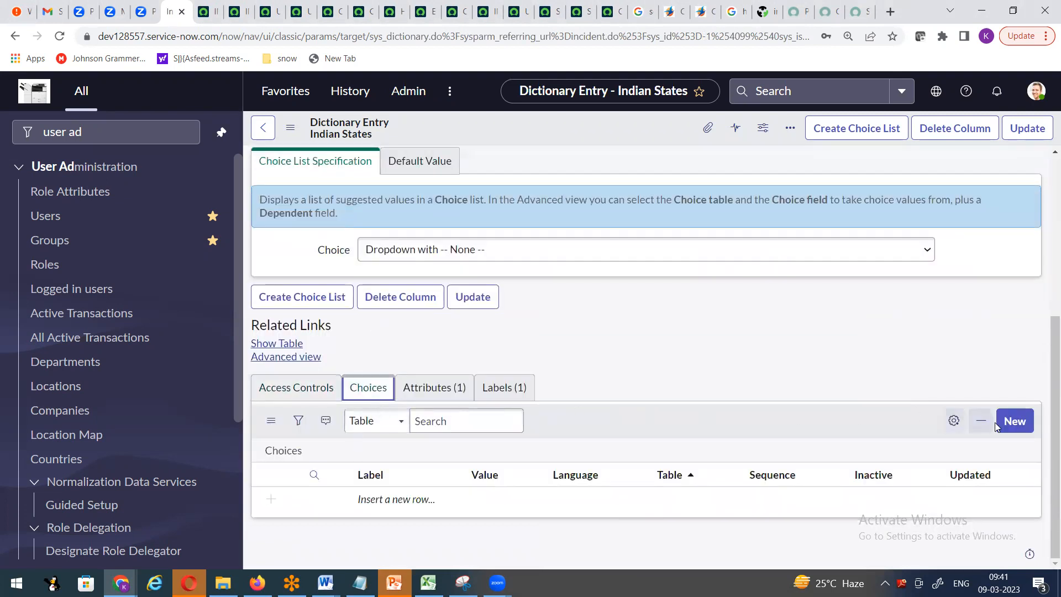
{"action": "left_click", "coordinate": [1014, 429]}
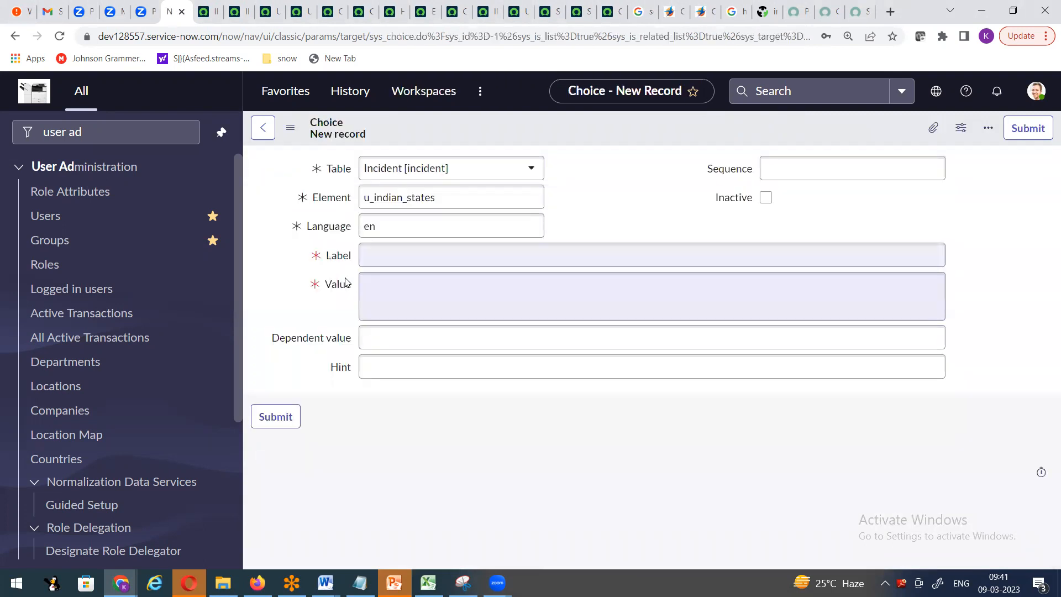
- Create the Indian States choice with label Telangana and value telangana
{"action": "left_click", "coordinate": [420, 253]}
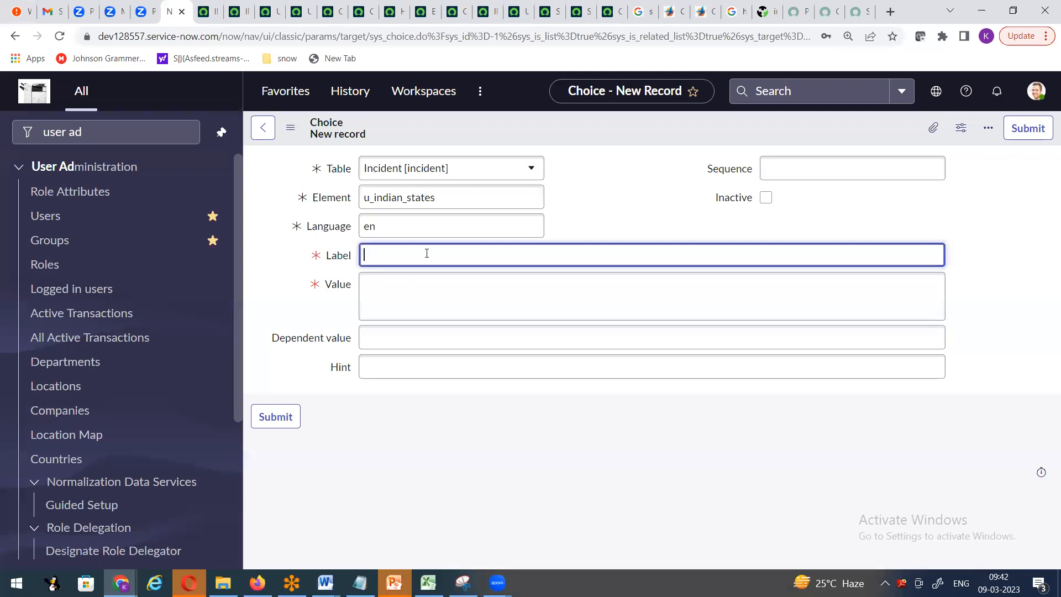
{"action": "type", "text": "Telangana"}
{"action": "key", "text": "Tab"}
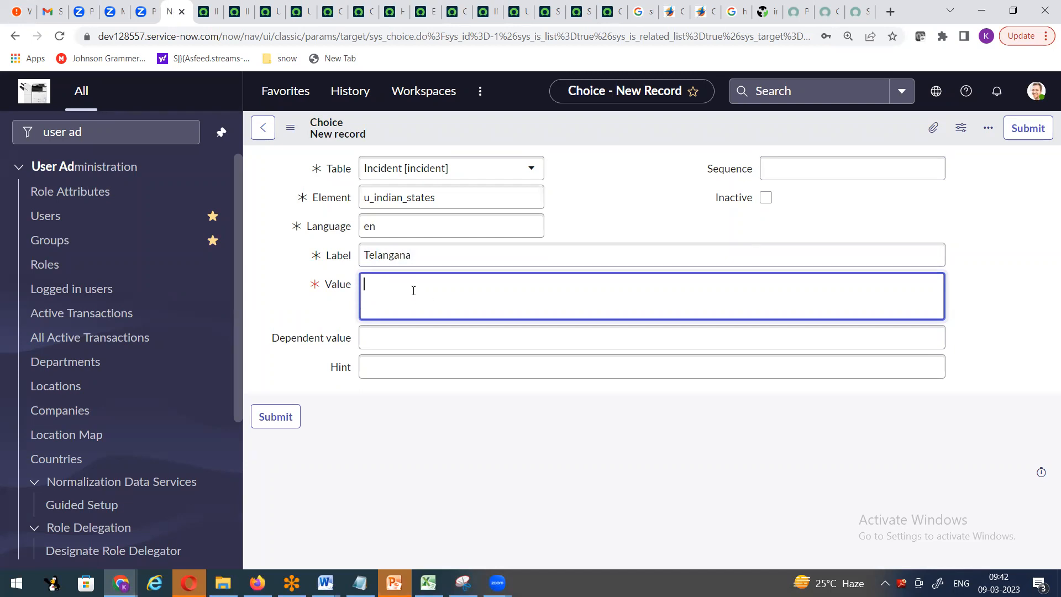
{"action": "type", "text": "telangana"}
{"action": "left_click", "coordinate": [1027, 127]}
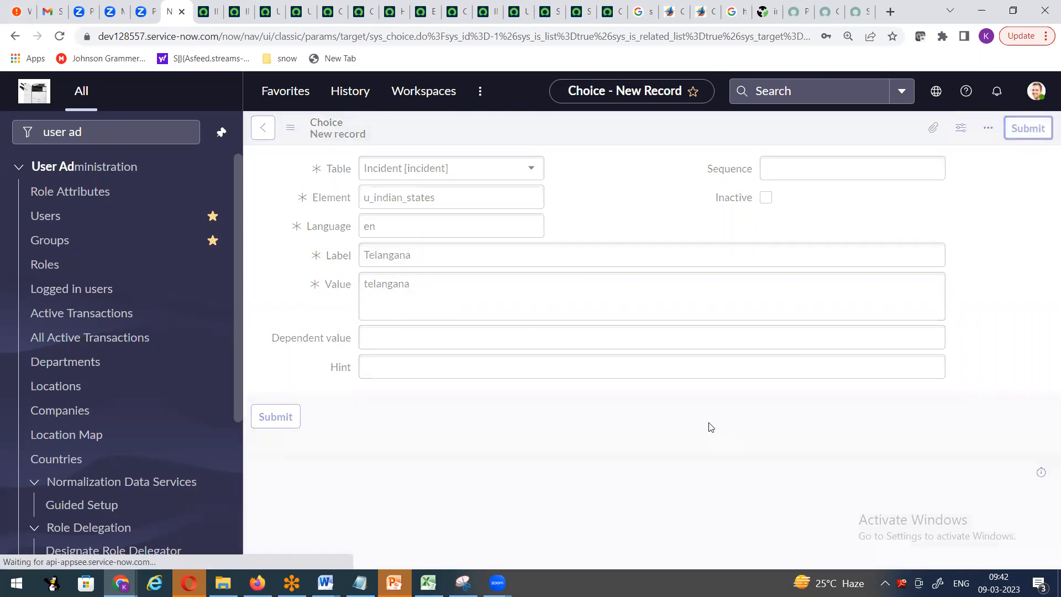
{"action": "scroll", "coordinate": [635, 285], "scroll_direction": "down", "scroll_amount": 2}
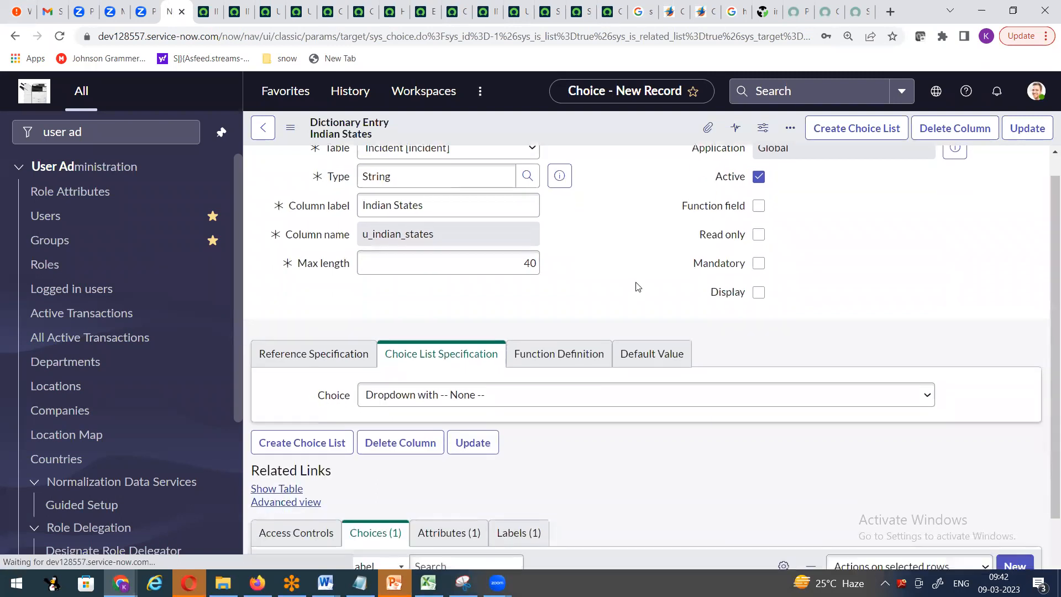
{"action": "scroll", "coordinate": [613, 318], "scroll_direction": "down", "scroll_amount": 5}
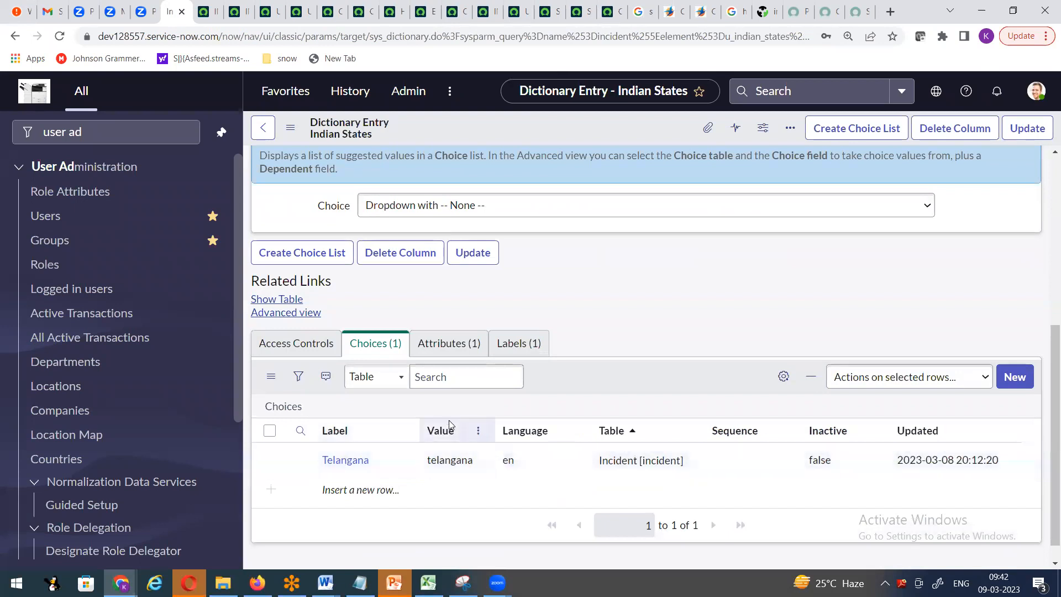
- Add an Andhra Pradesh choice with value 123 for Indian States
{"action": "left_click", "coordinate": [1009, 376]}
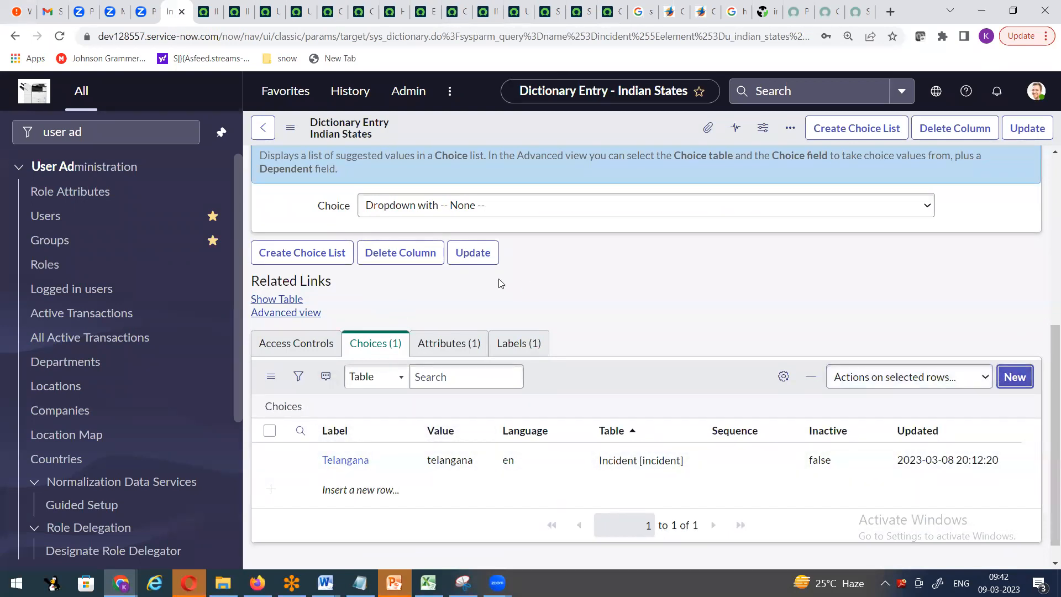
{"action": "left_click", "coordinate": [445, 258]}
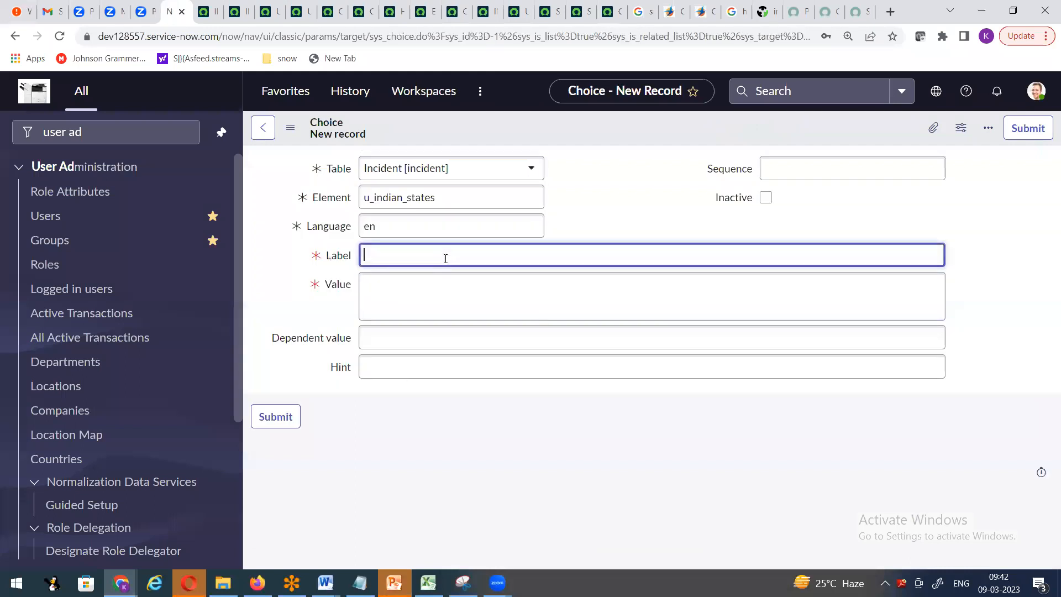
{"action": "type", "text": "A a"}
{"action": "type", "text": "dhra "}
{"action": "type", "text": "Pradesh"}
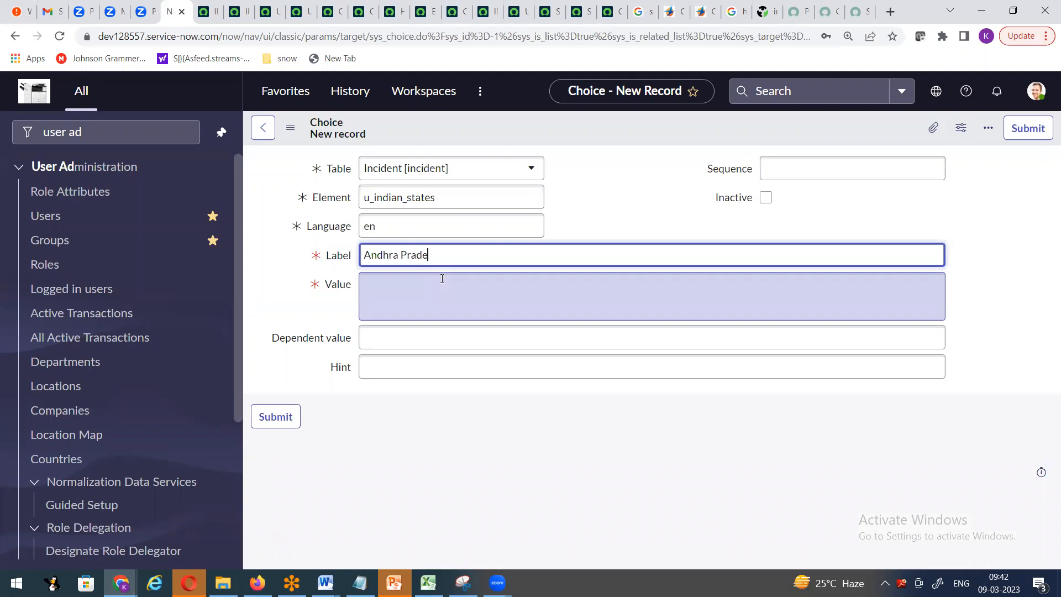
{"action": "left_click", "coordinate": [442, 278]}
{"action": "type", "text": "123"}
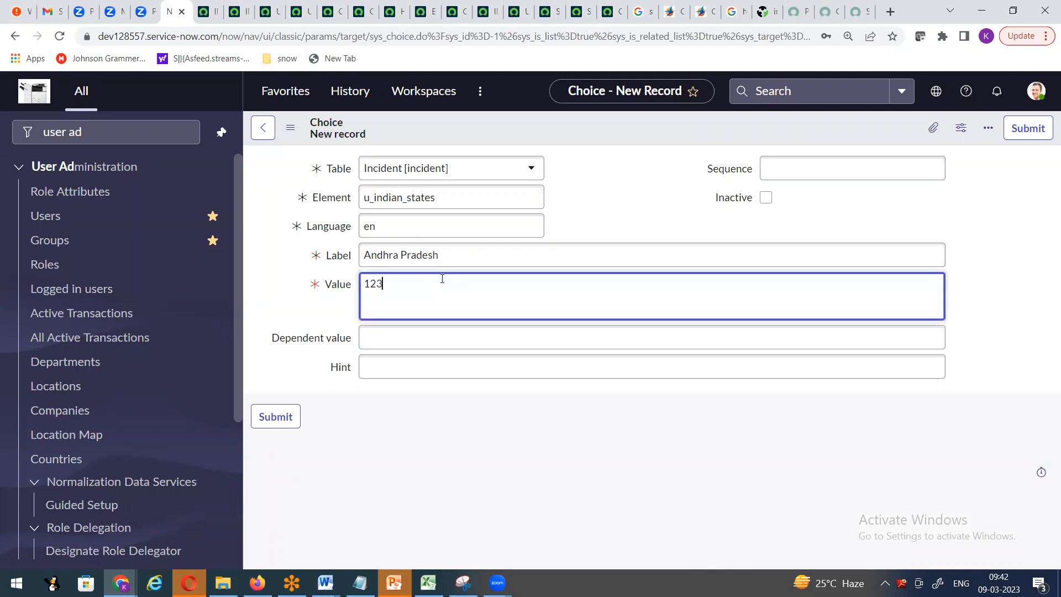
{"action": "left_click", "coordinate": [1026, 128]}
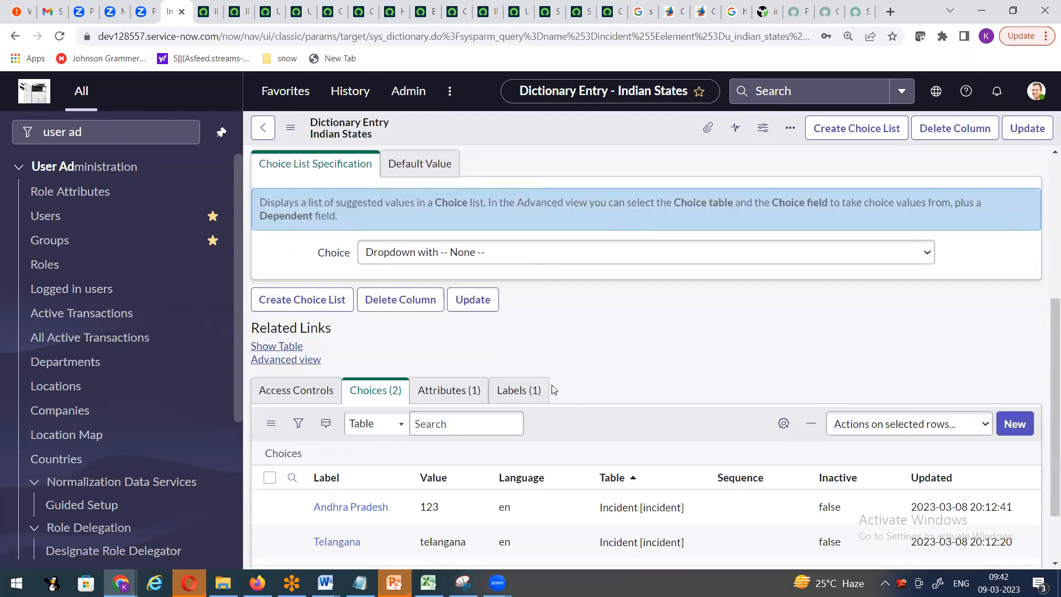
- Add a Tamilnadu choice with value abc456 for Indian States
{"action": "left_click", "coordinate": [1013, 343]}
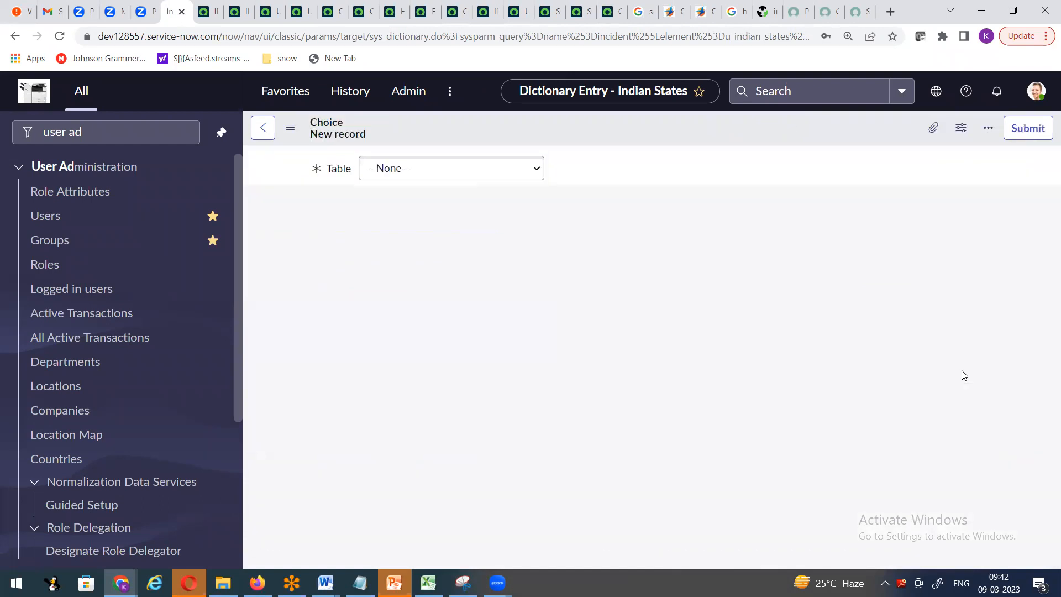
{"action": "left_click", "coordinate": [517, 260]}
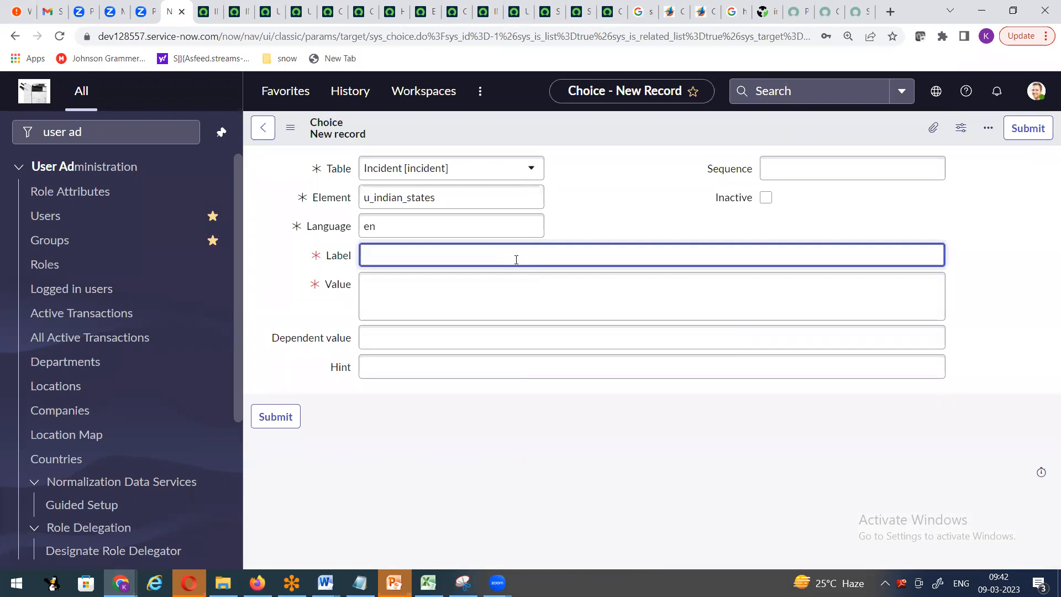
{"action": "type", "text": "Tamilnadu"}
{"action": "key", "text": "Tab"}
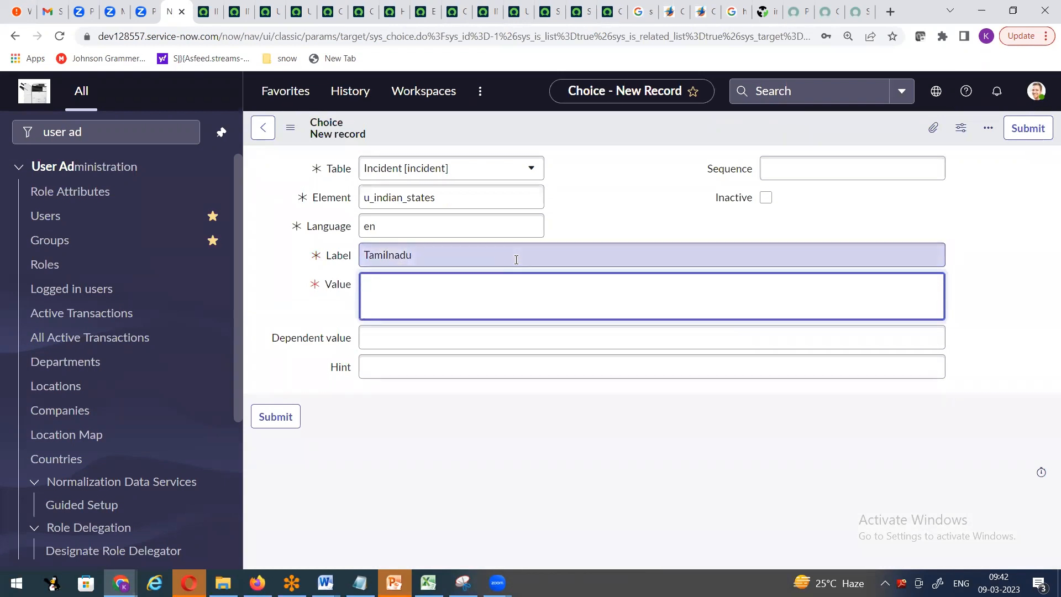
{"action": "type", "text": "abc456"}
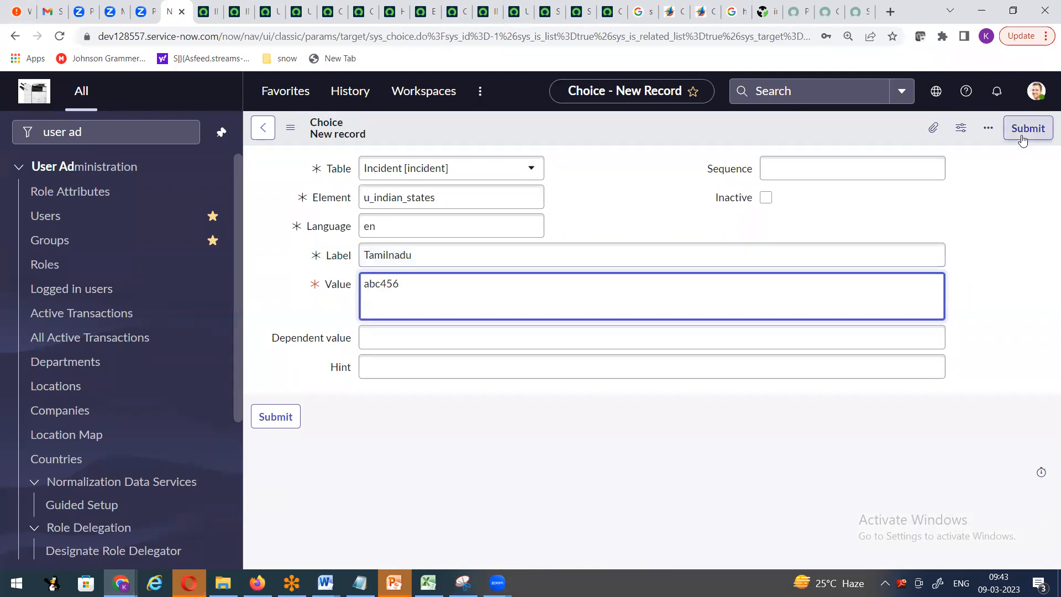
{"action": "left_click", "coordinate": [1021, 135]}
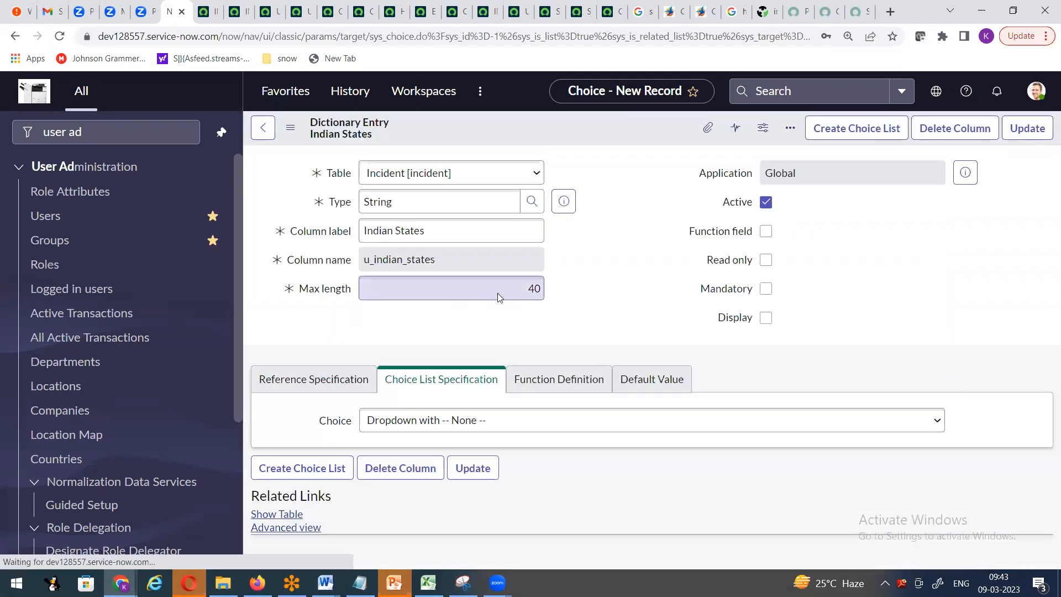
- Update the dictionary entry and verify Indian States lists Andhra Pradesh, Tamilnadu and Telangana
{"action": "left_click", "coordinate": [1018, 133]}
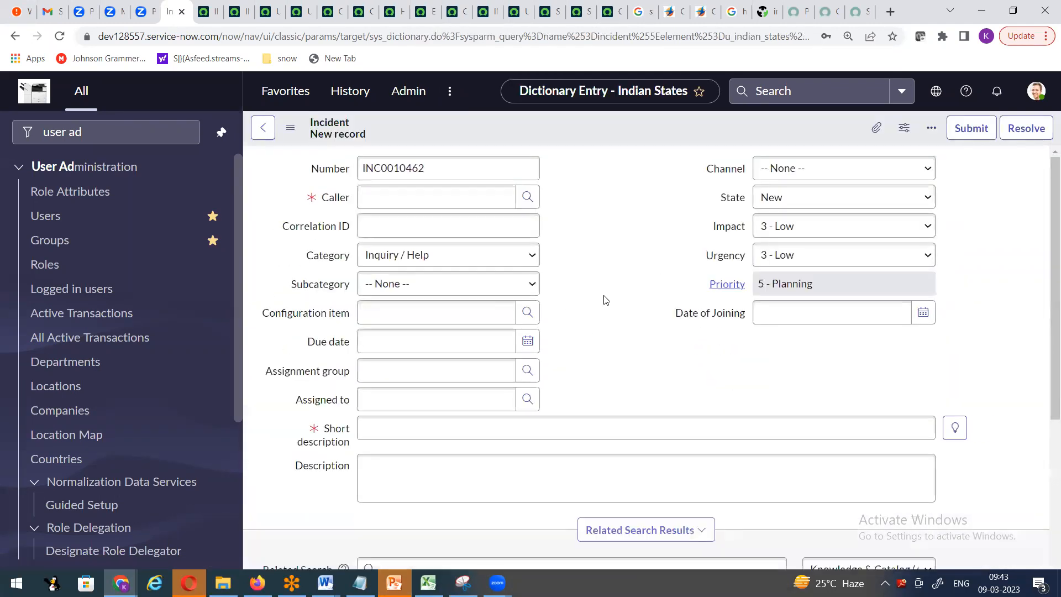
{"action": "scroll", "coordinate": [607, 301], "scroll_direction": "down", "scroll_amount": 4}
{"action": "scroll", "coordinate": [449, 369], "scroll_direction": "down", "scroll_amount": 3}
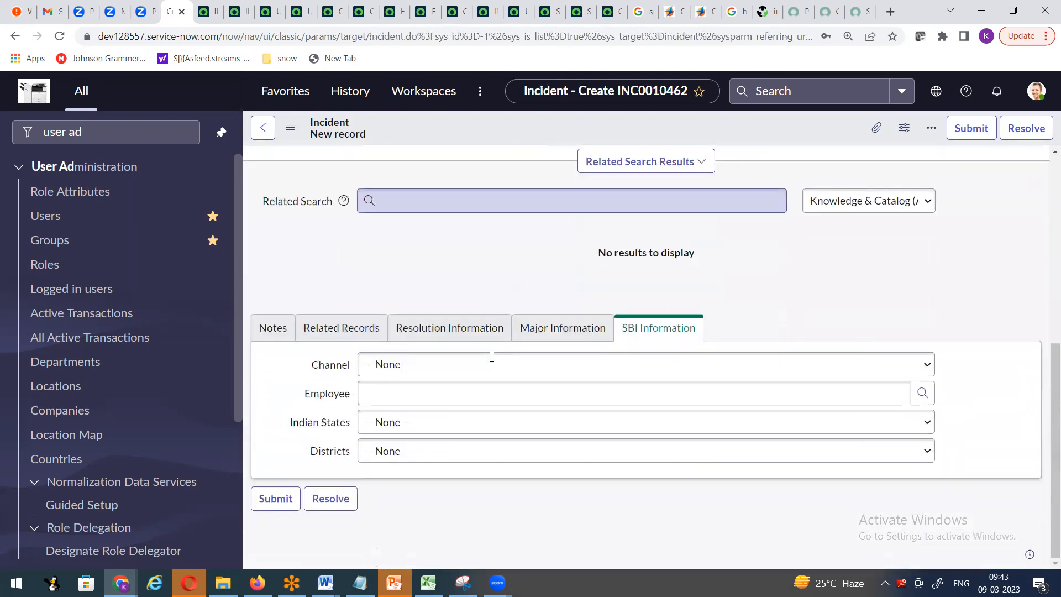
{"action": "left_click", "coordinate": [418, 423]}
{"action": "key", "text": "Down"}
{"action": "key", "text": "Down"}
{"action": "key", "text": "Down"}
{"action": "key", "text": "Up"}
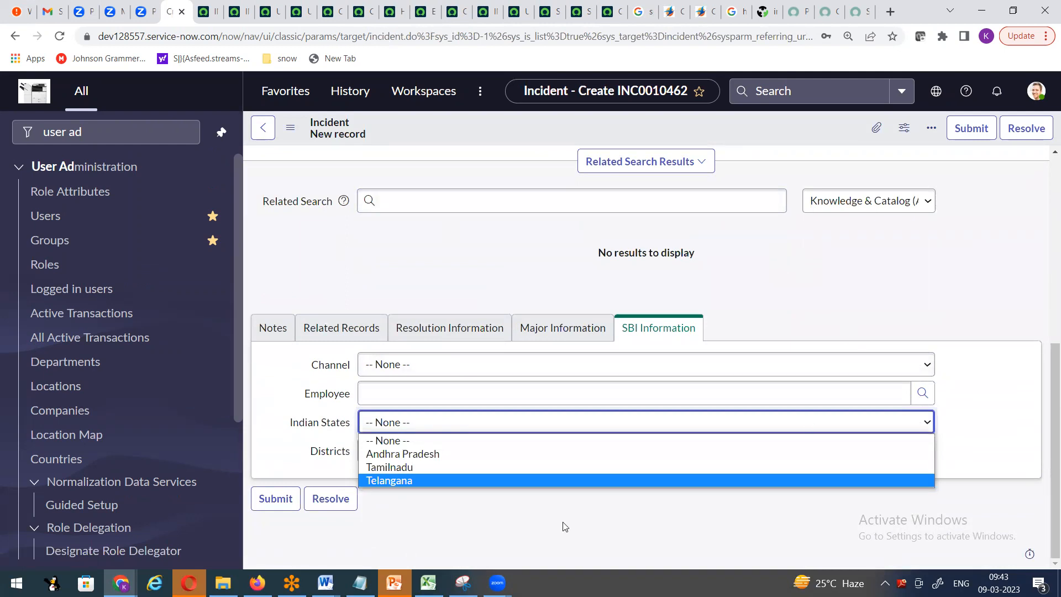
{"action": "key", "text": "alt+Tab"}
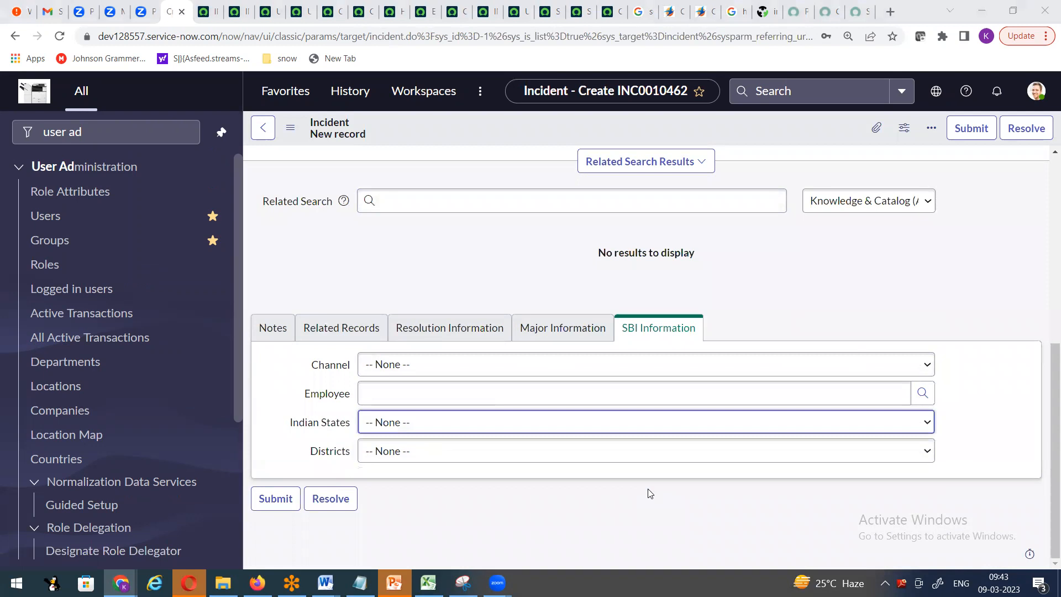